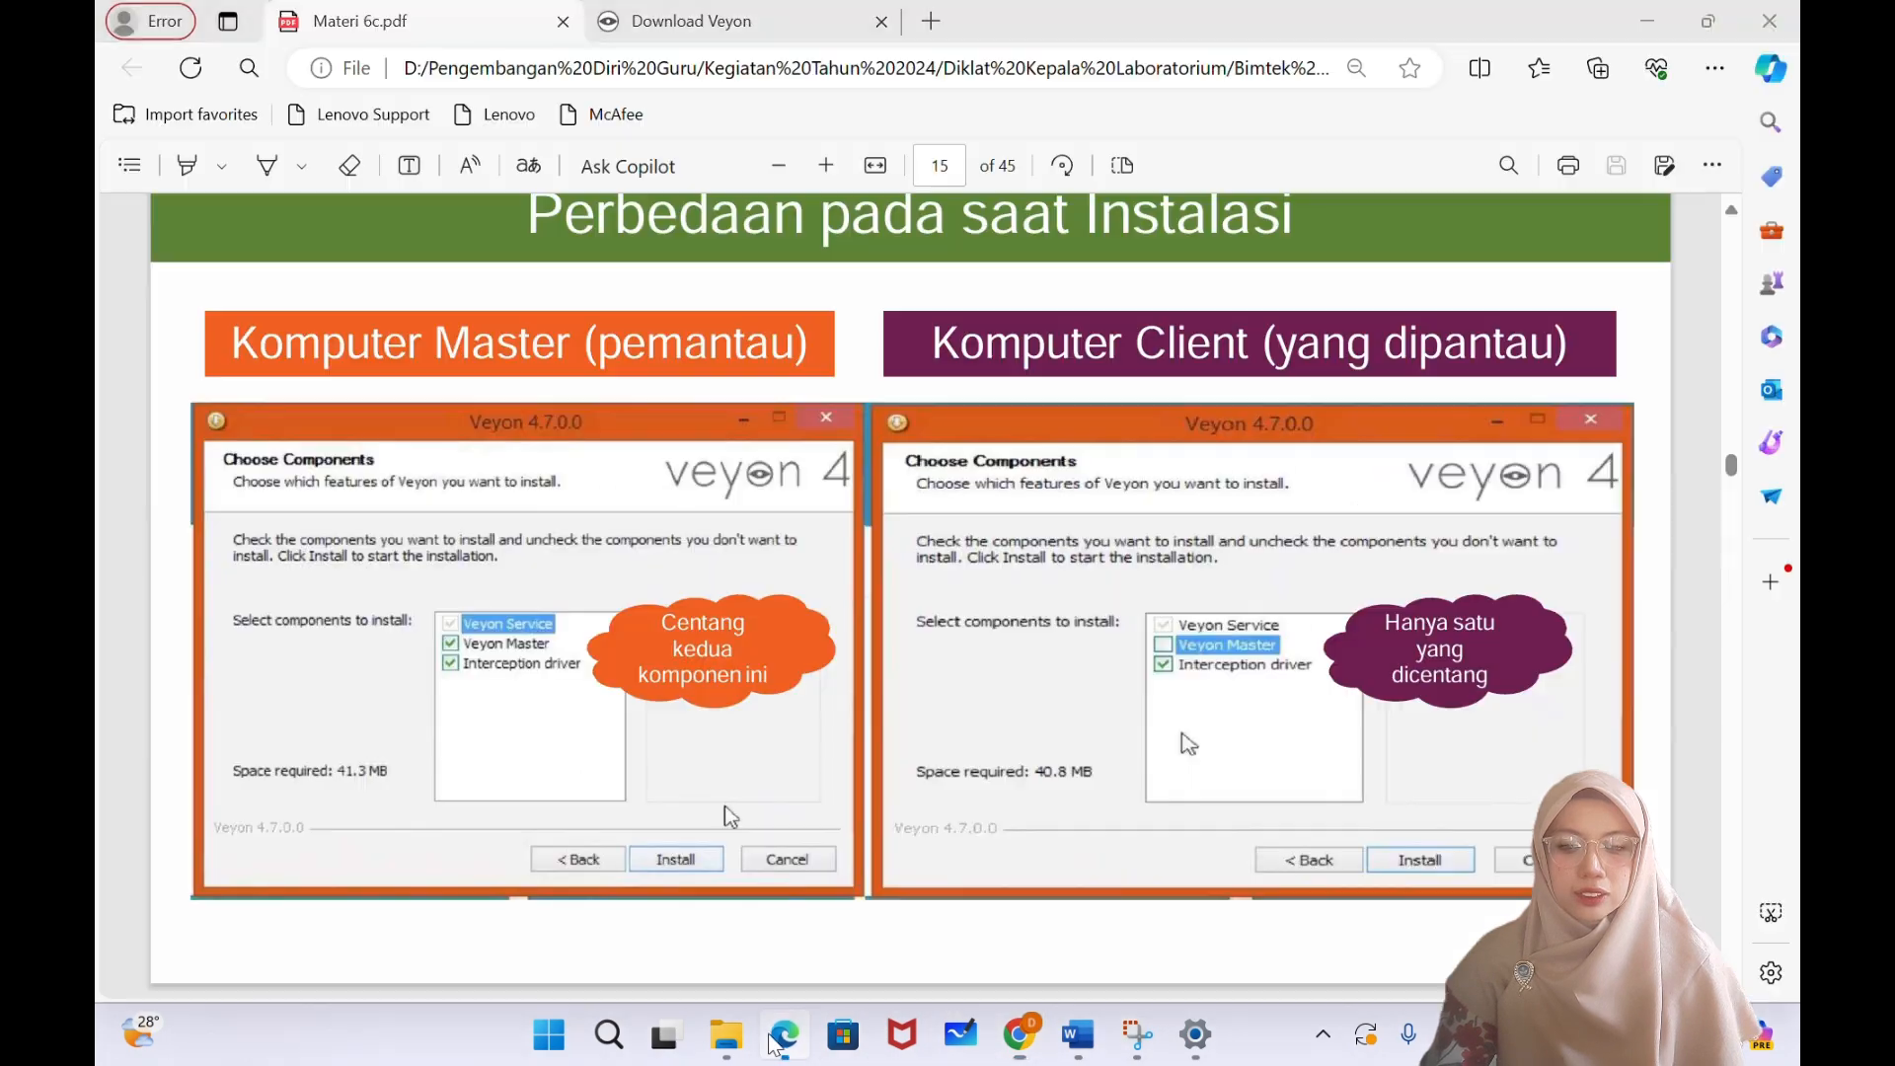
scroll(1242, 715, down, 5)
scroll(1240, 713, down, 3)
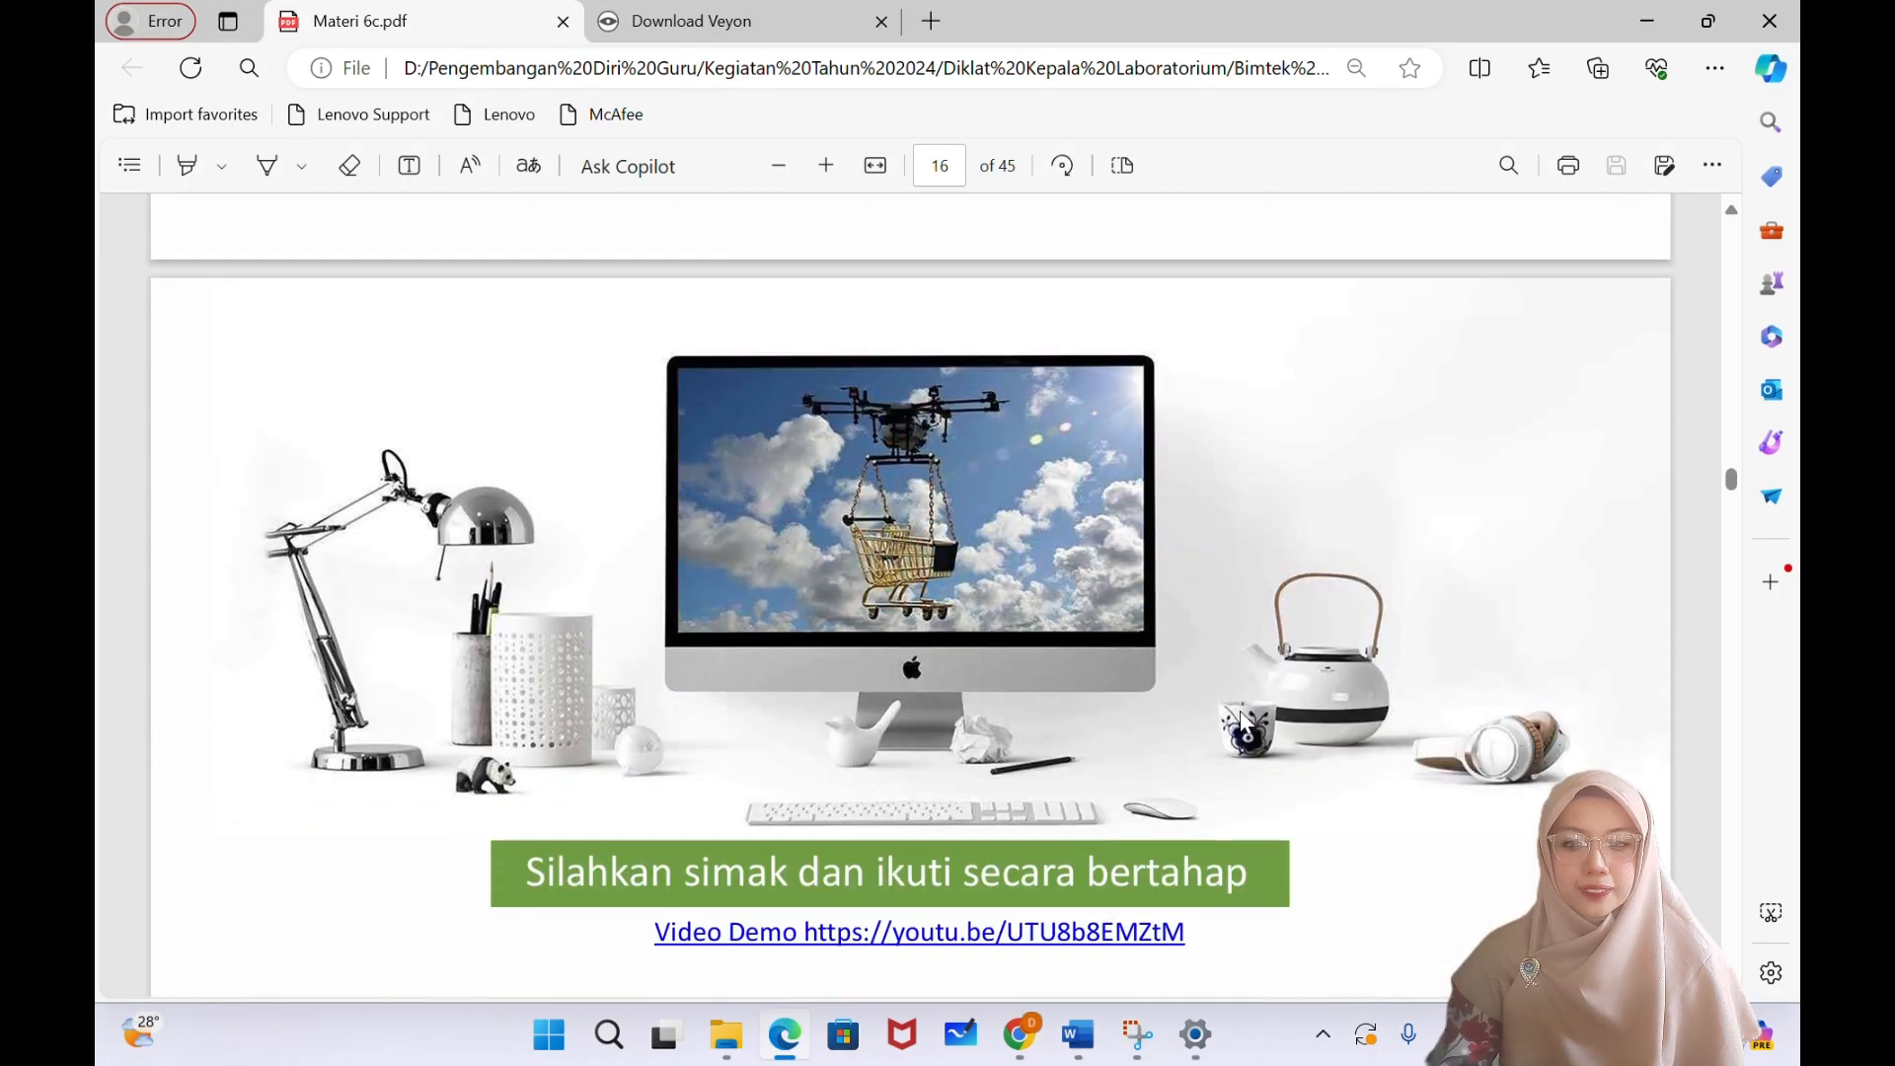
scroll(1242, 723, up, 9)
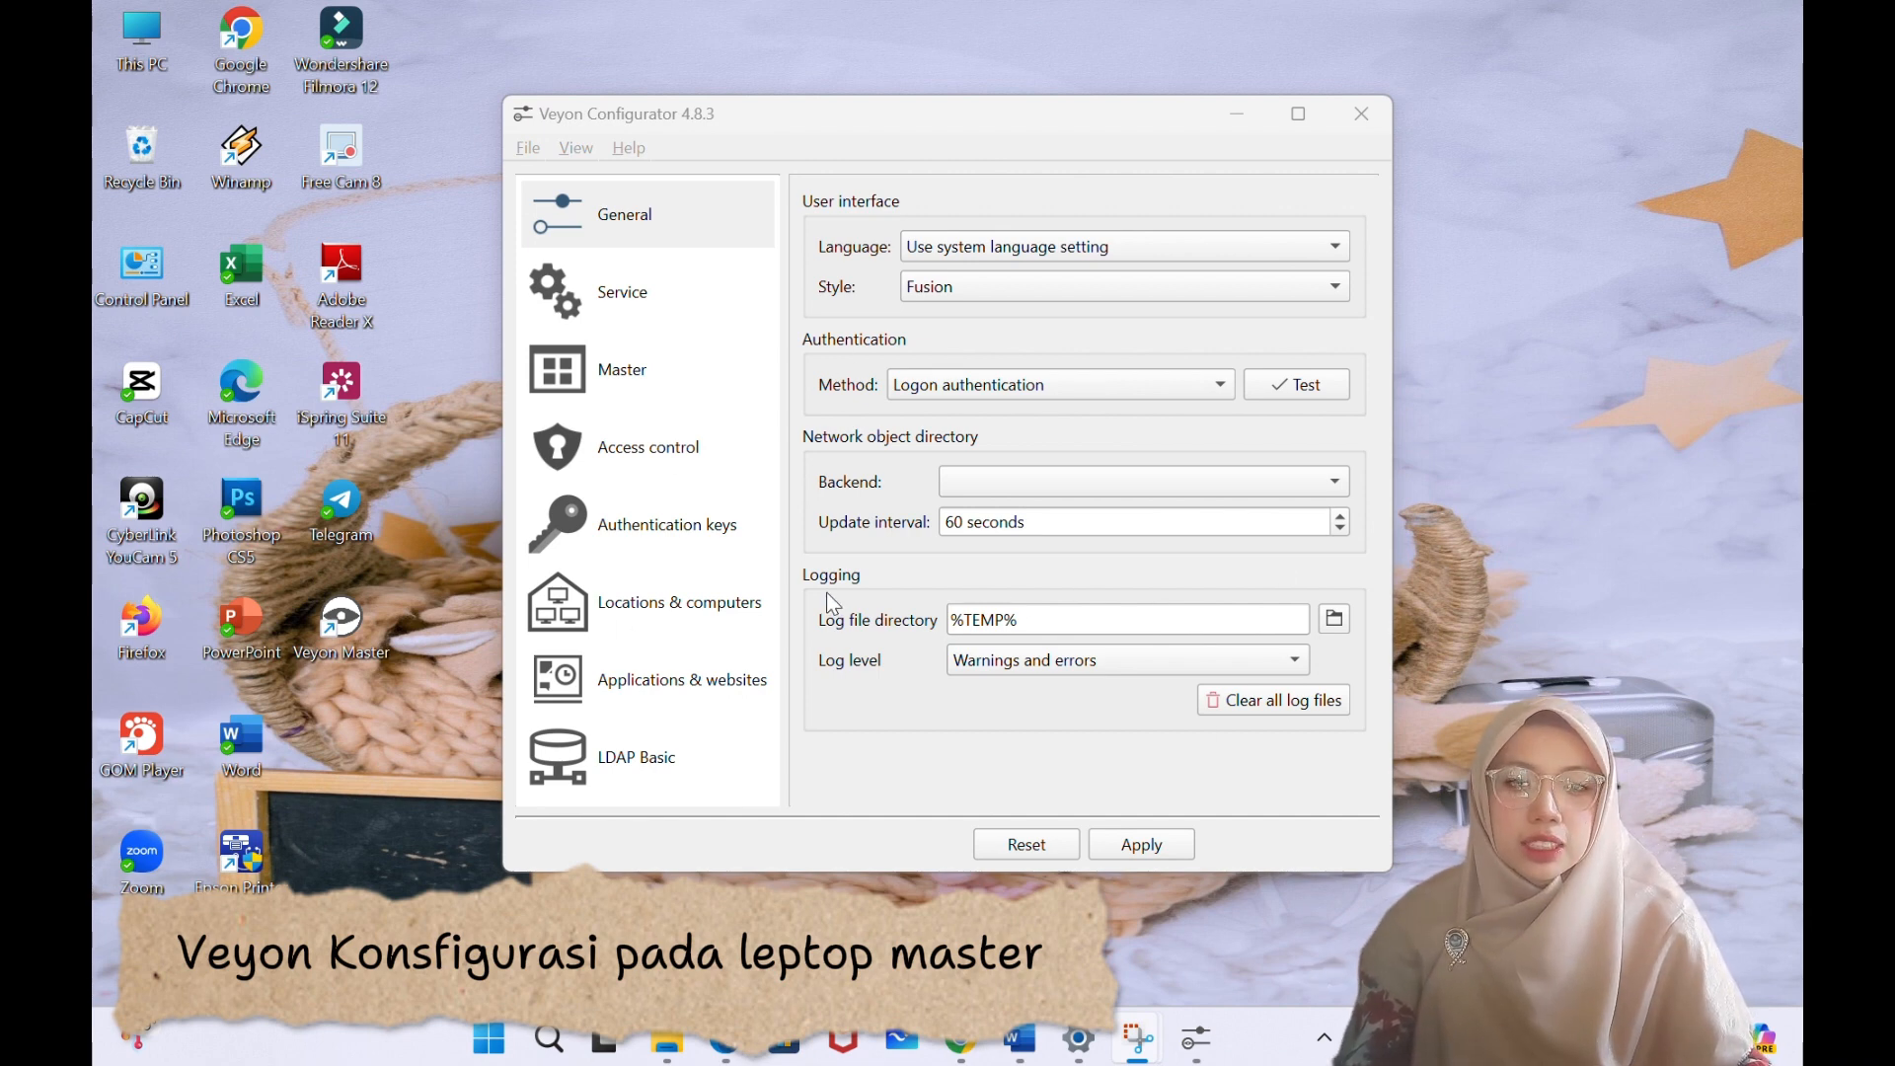
- Set the authentication method in Veyon Configurator's general settings to key file authentication
click(638, 226)
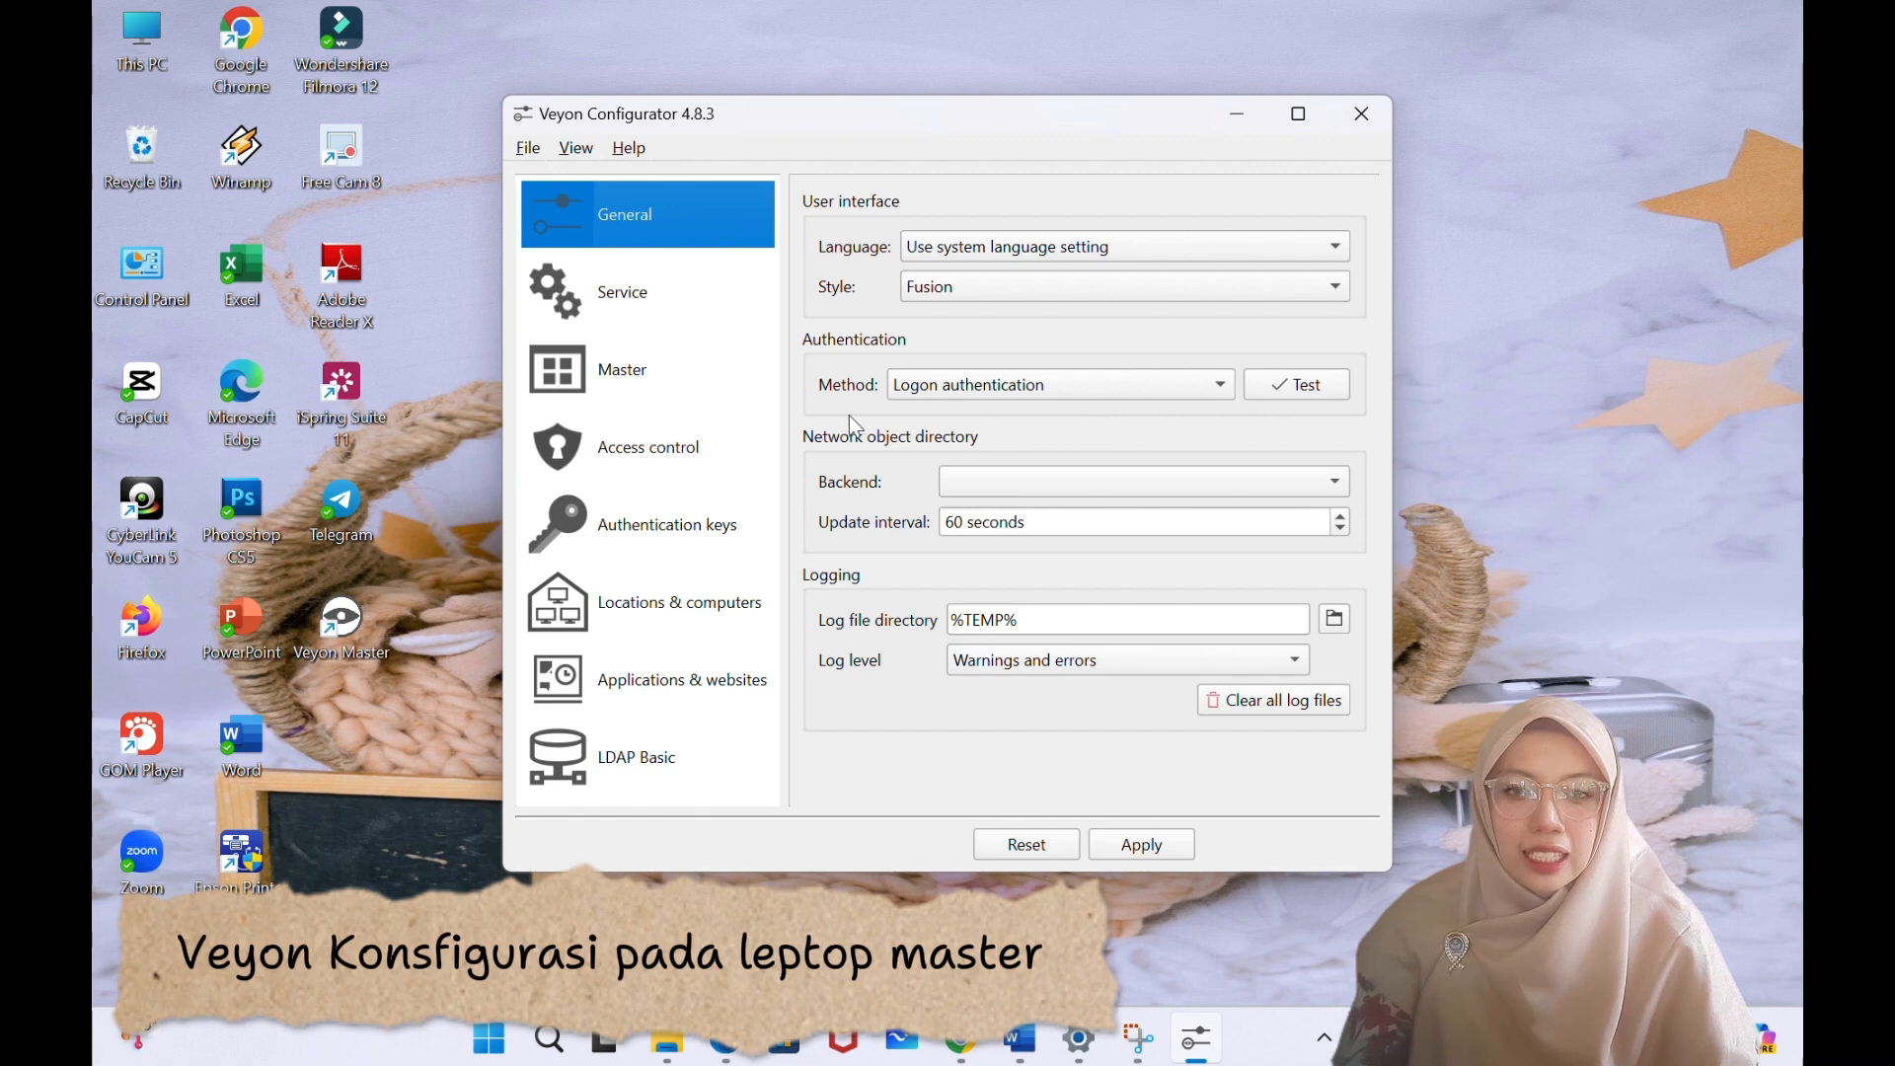
click(1217, 397)
click(998, 417)
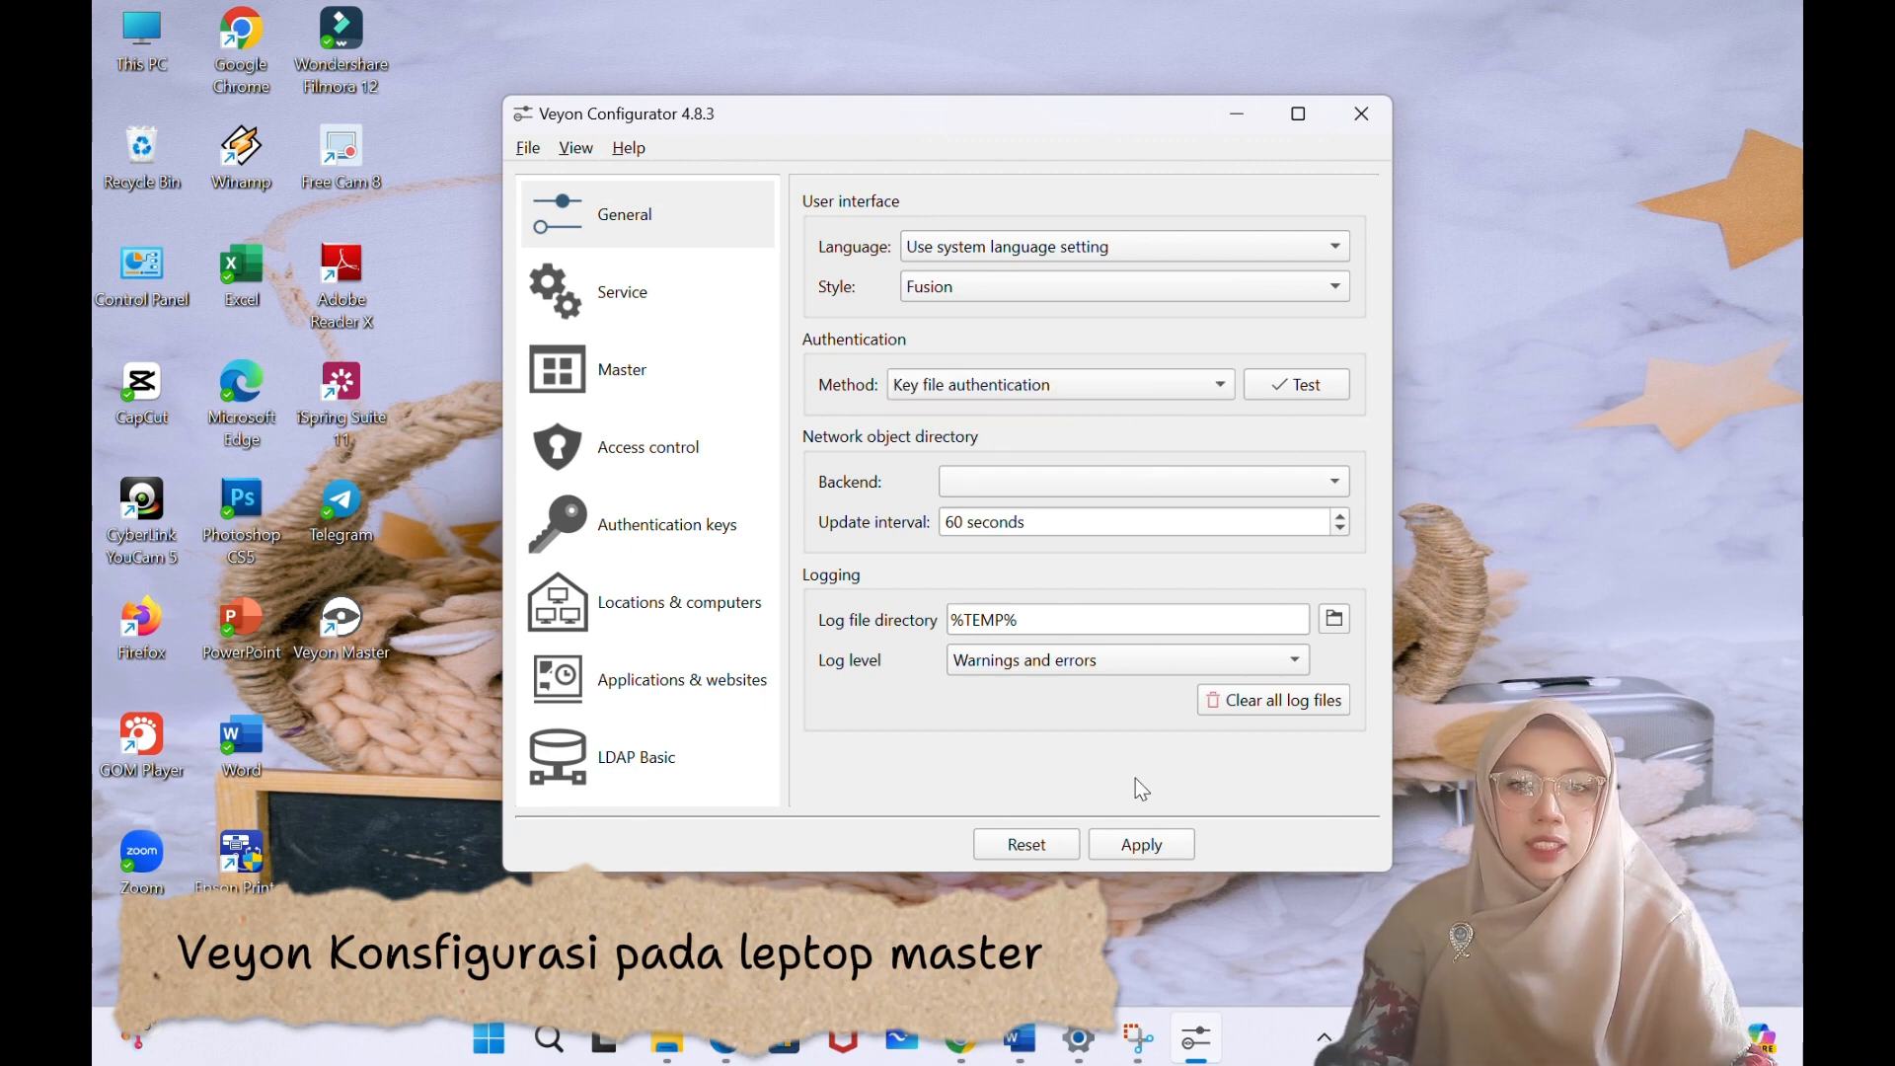
- Examine the existing private and public authentication keys and the configured locations and computers
click(632, 544)
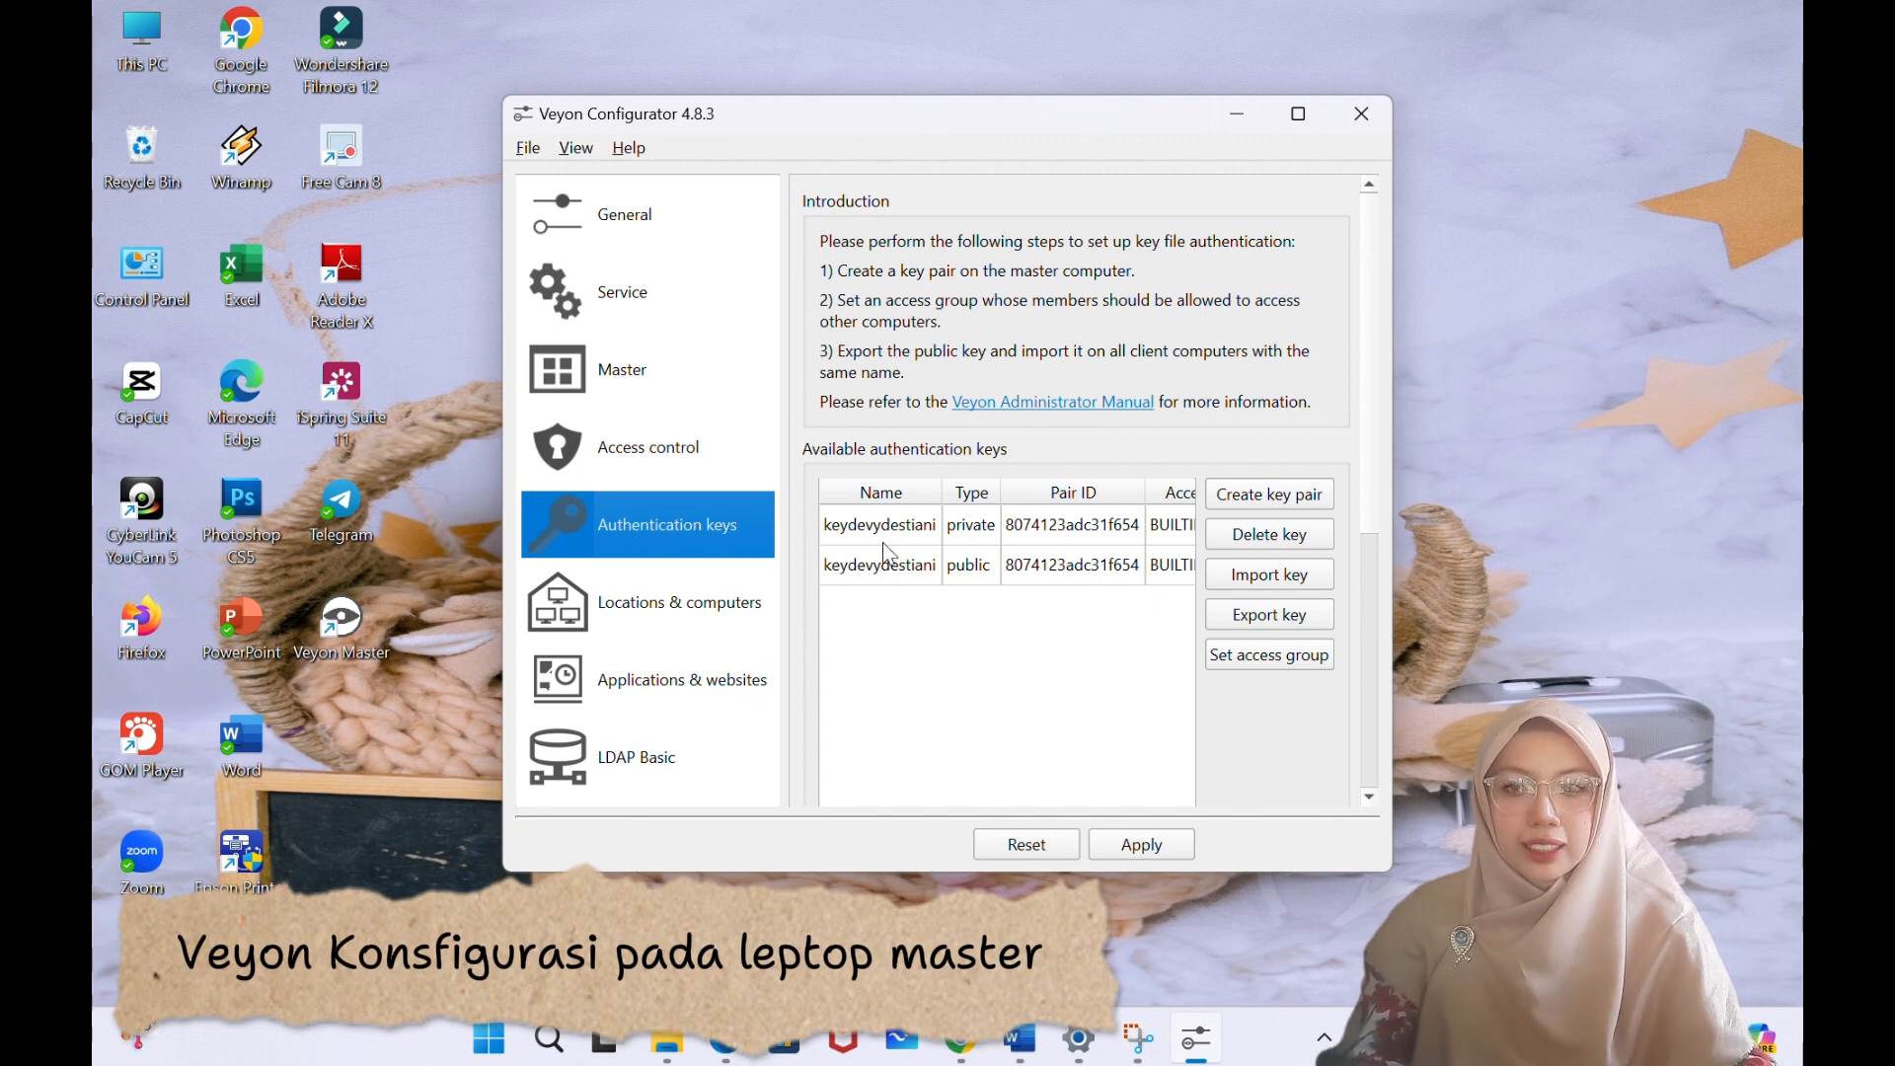
click(1096, 528)
click(1088, 569)
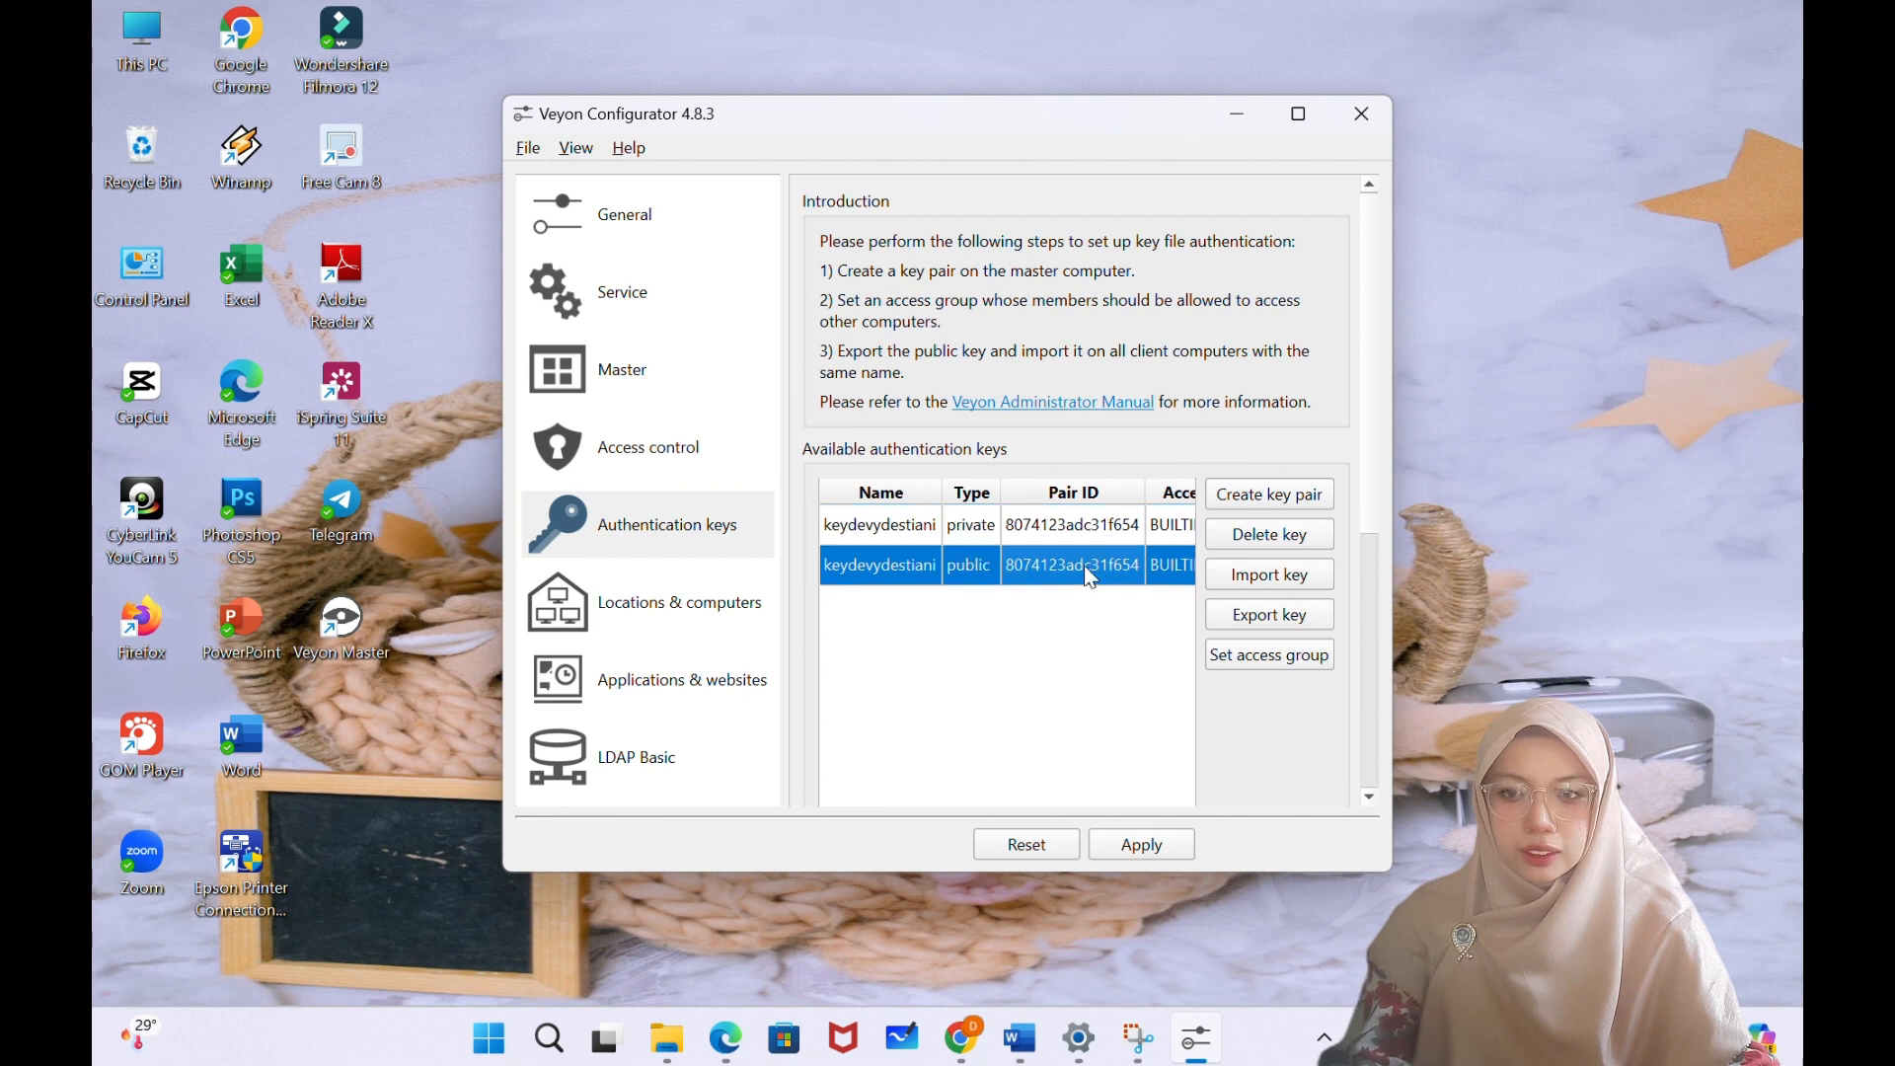
click(1078, 515)
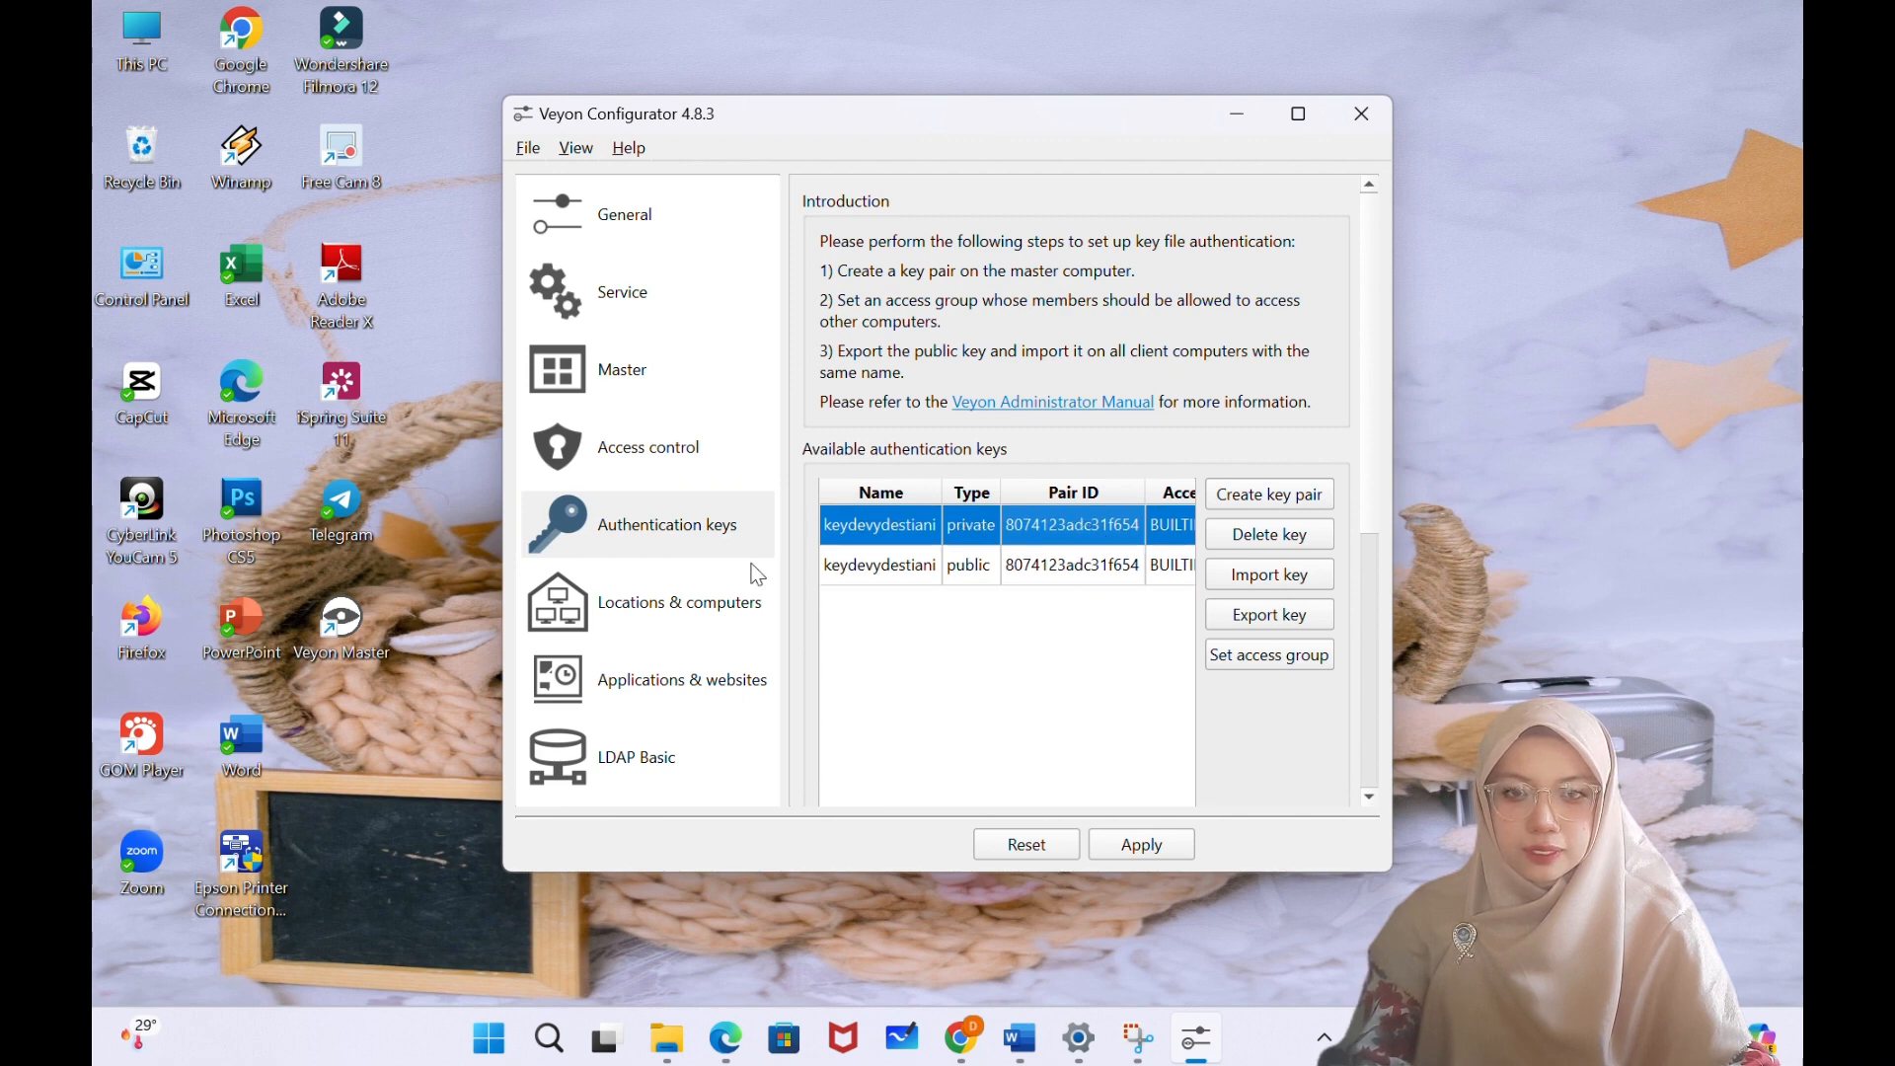
click(707, 626)
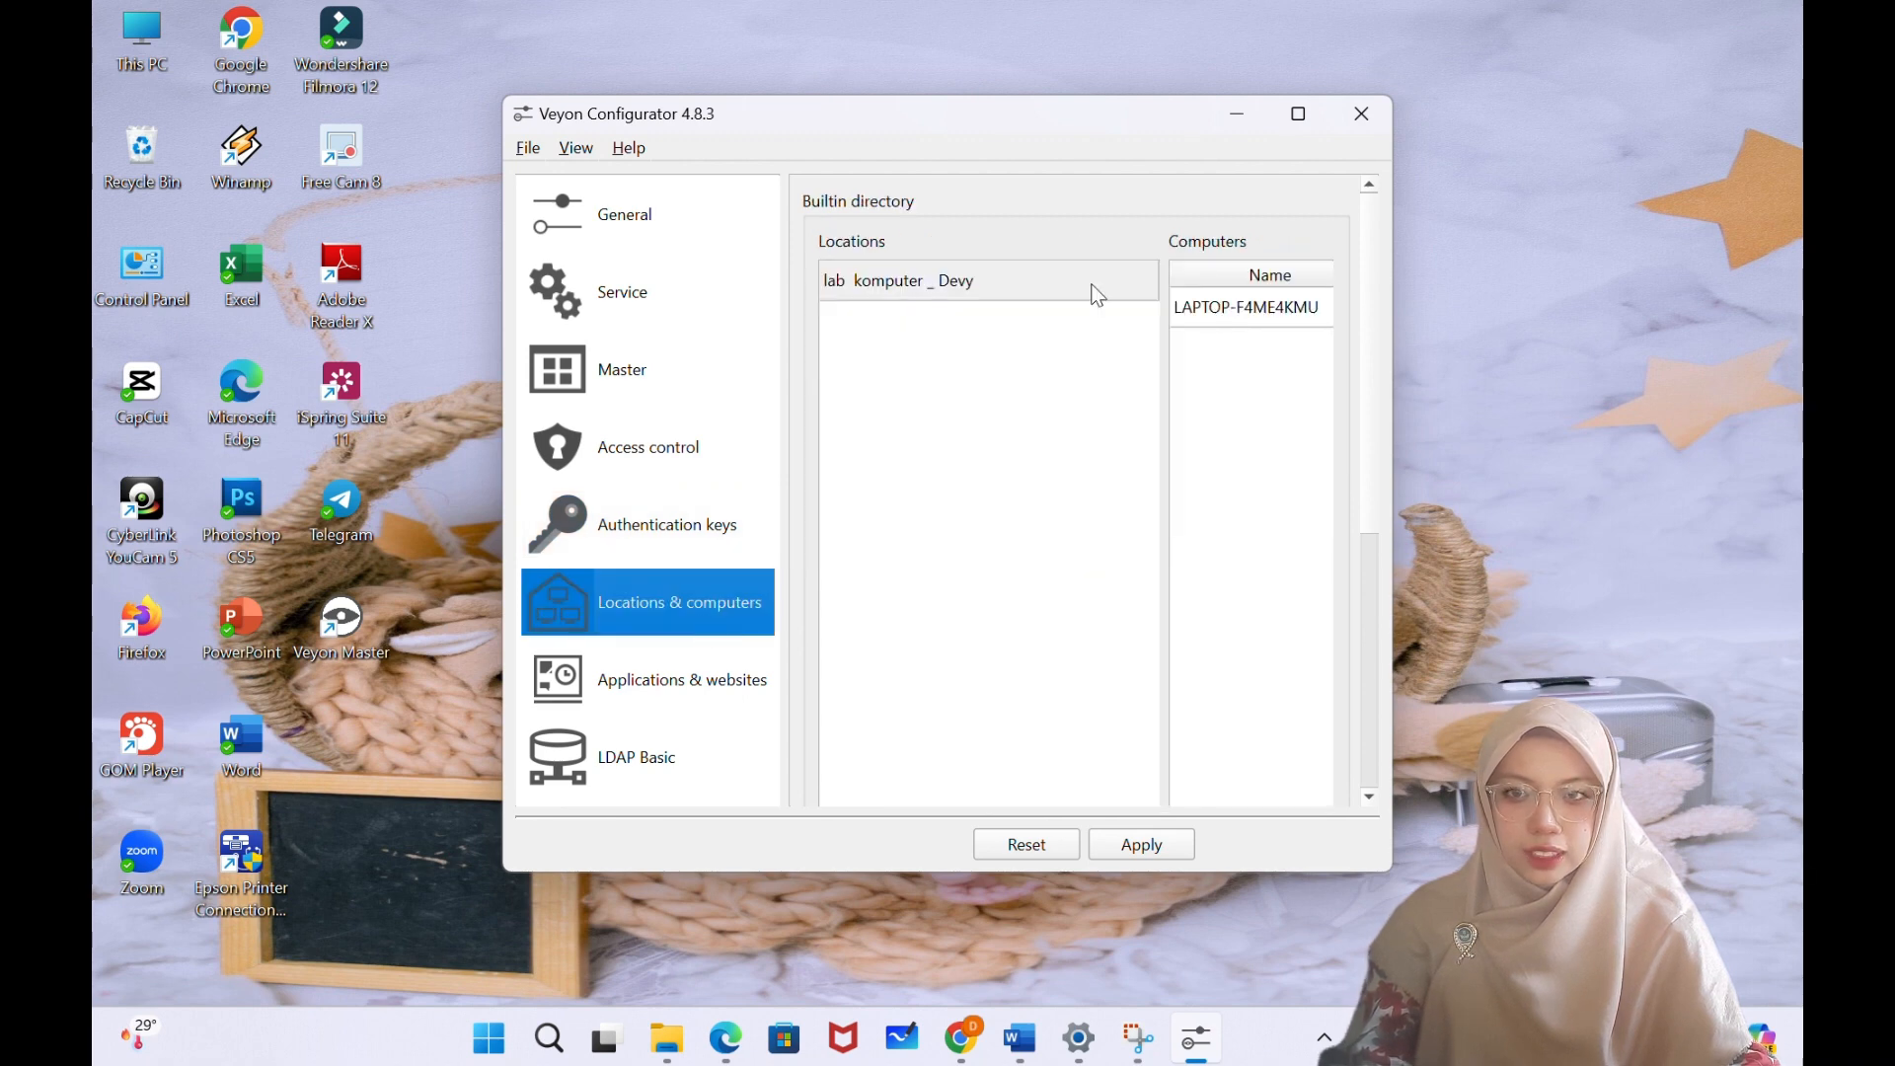
- Create an authentication key pair named labkomputer and look over its public and private entries
click(619, 546)
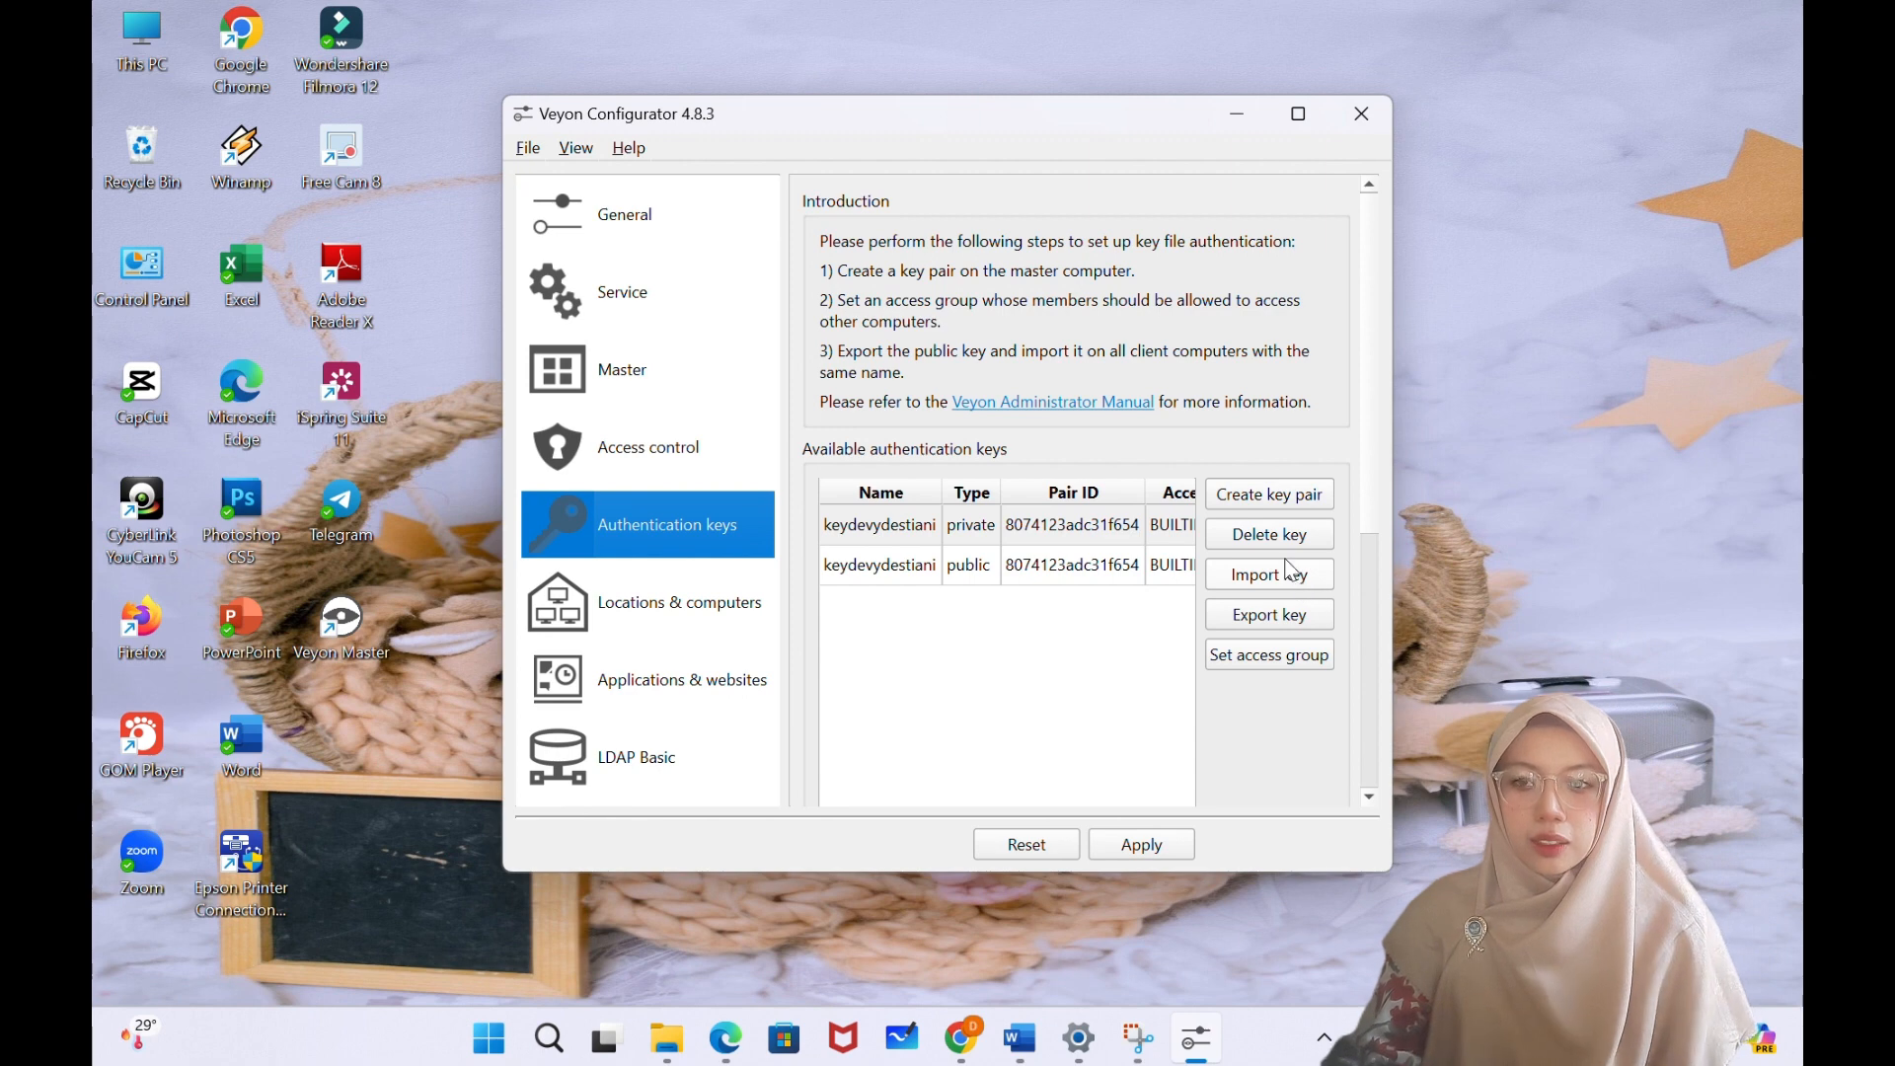
click(1282, 497)
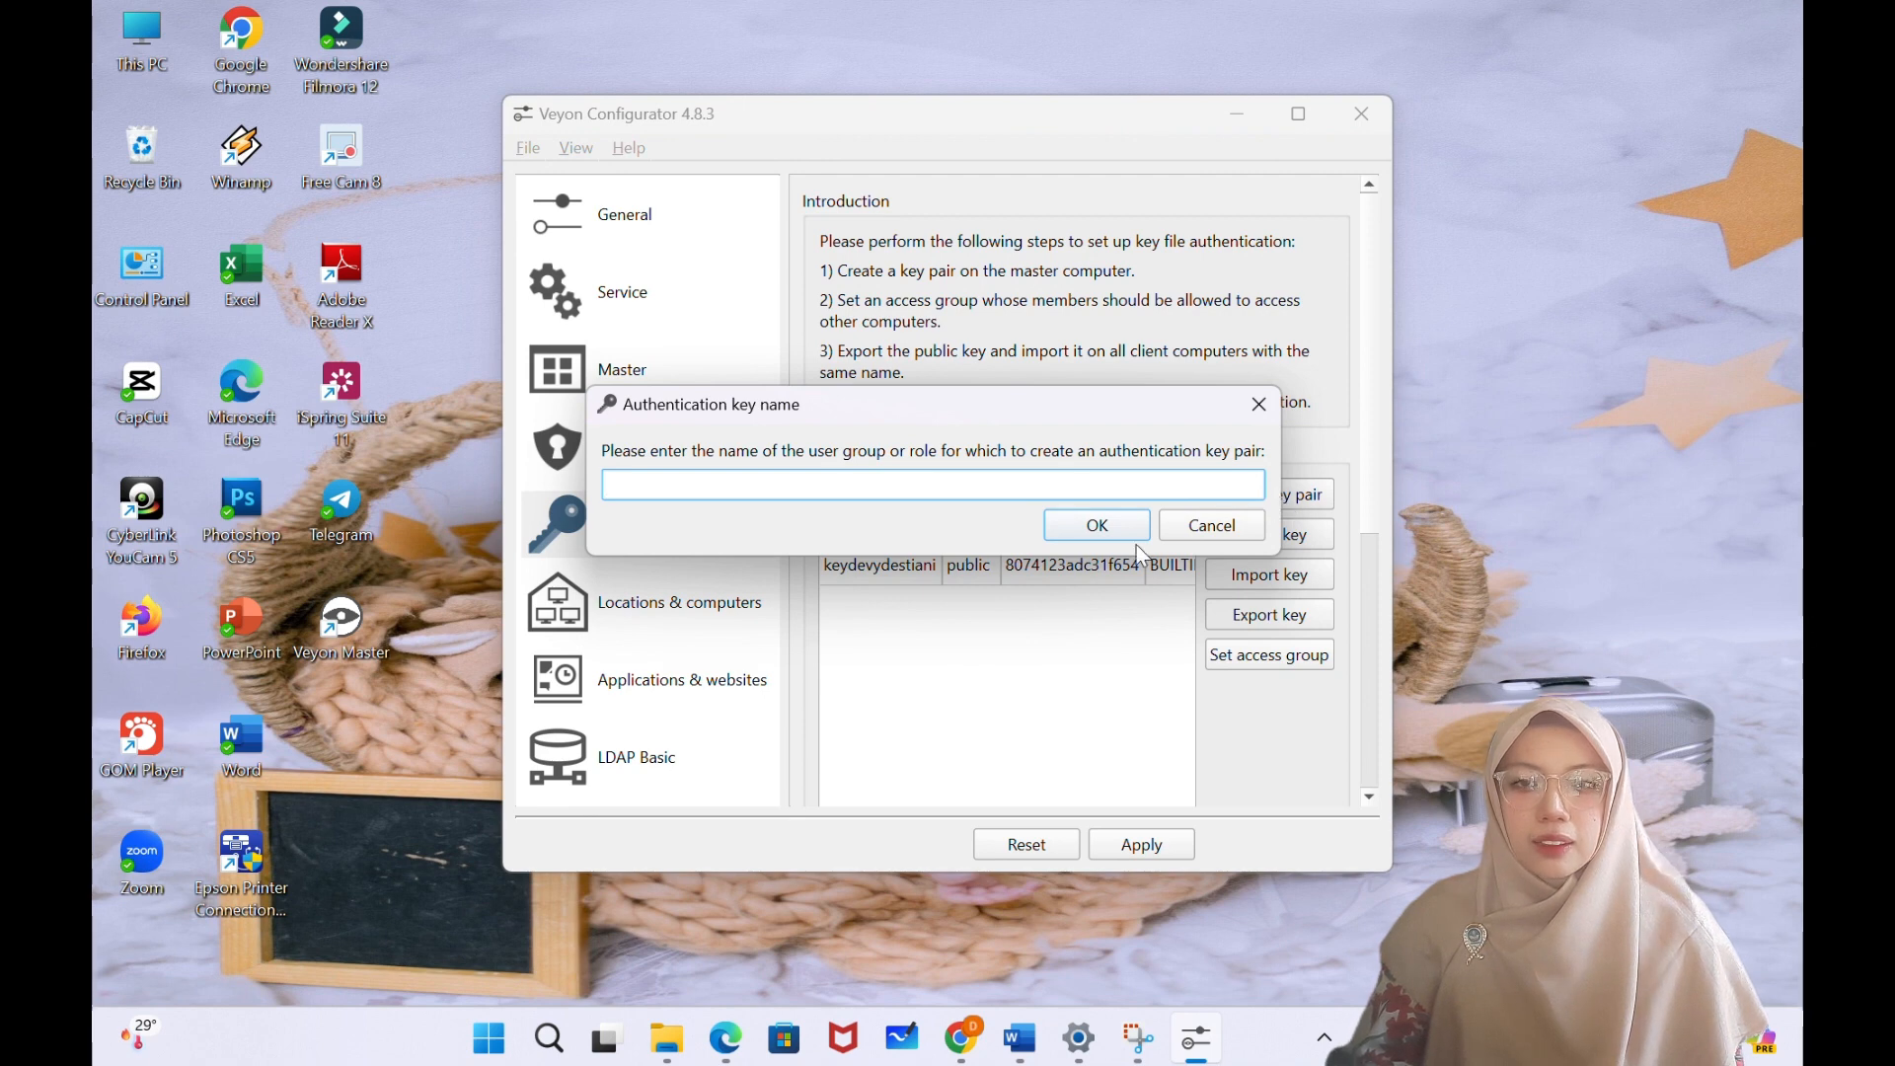
text(la)
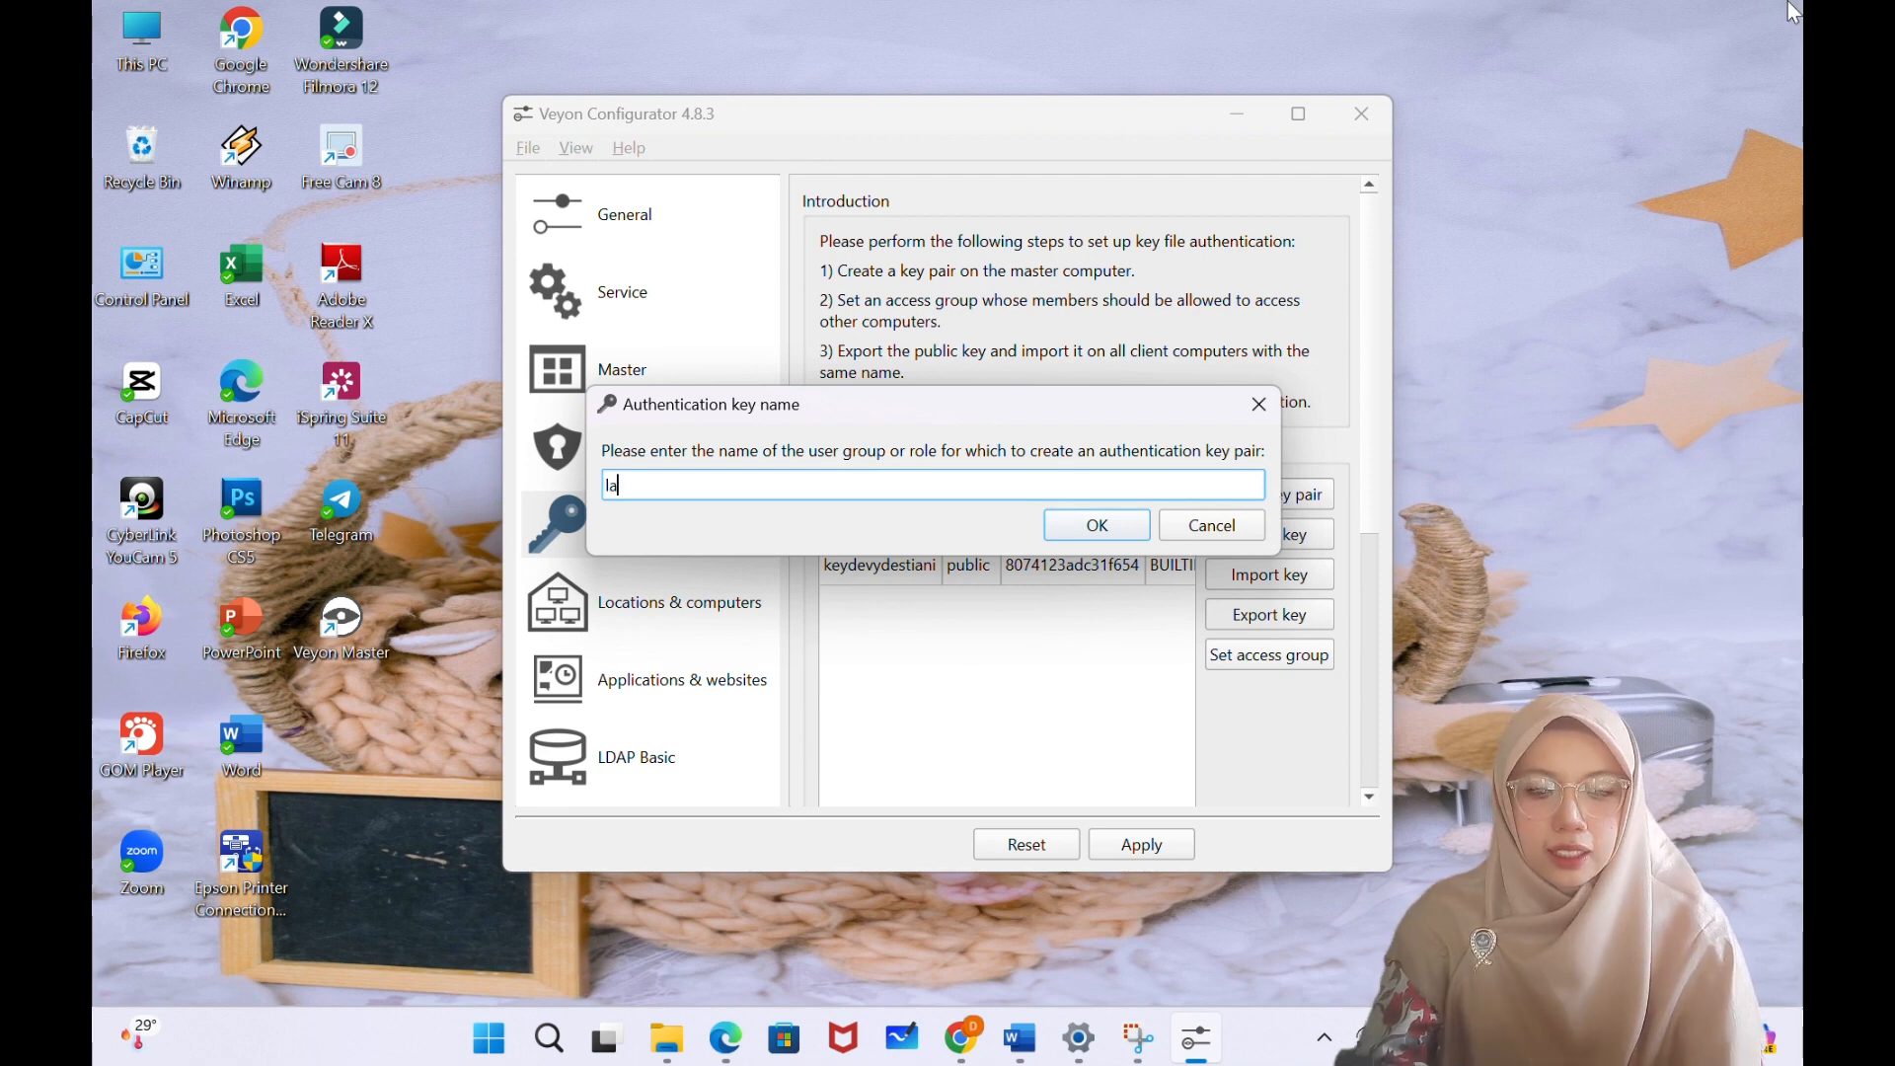
text(bko)
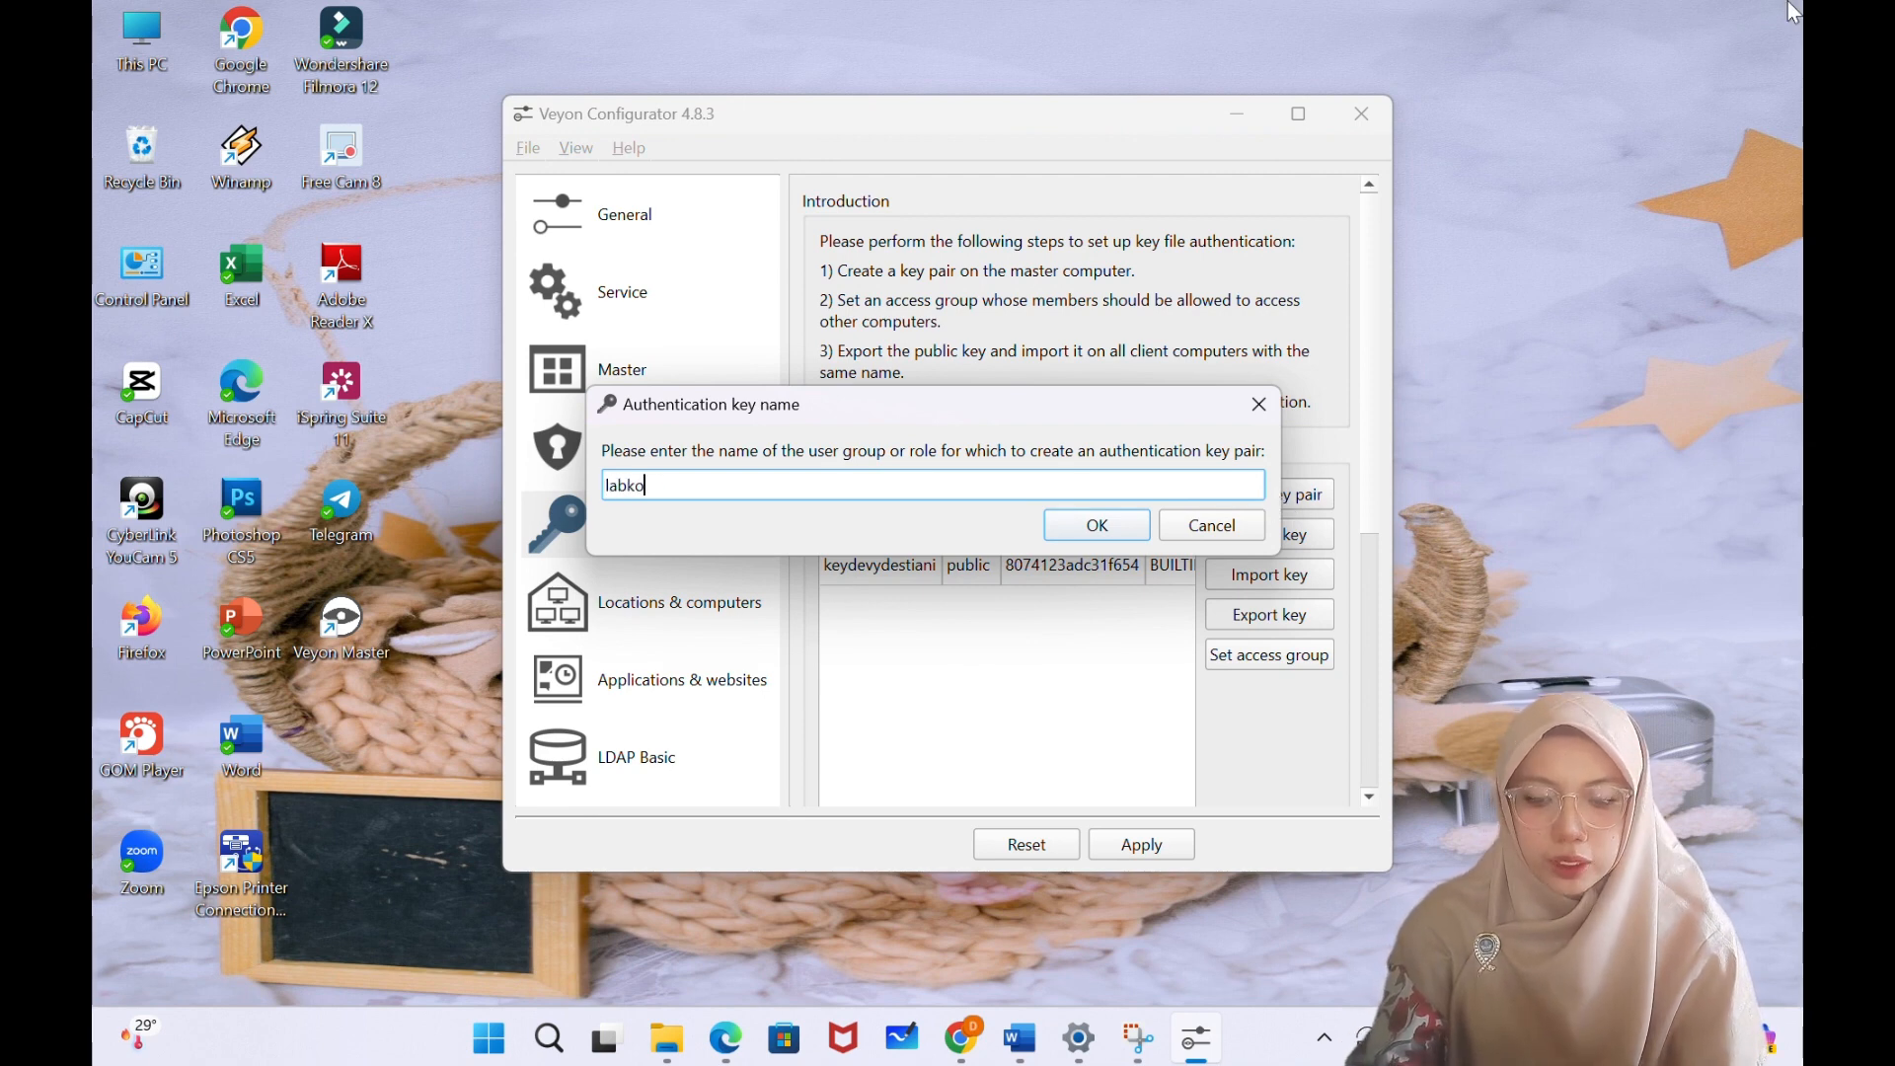
text(mputer)
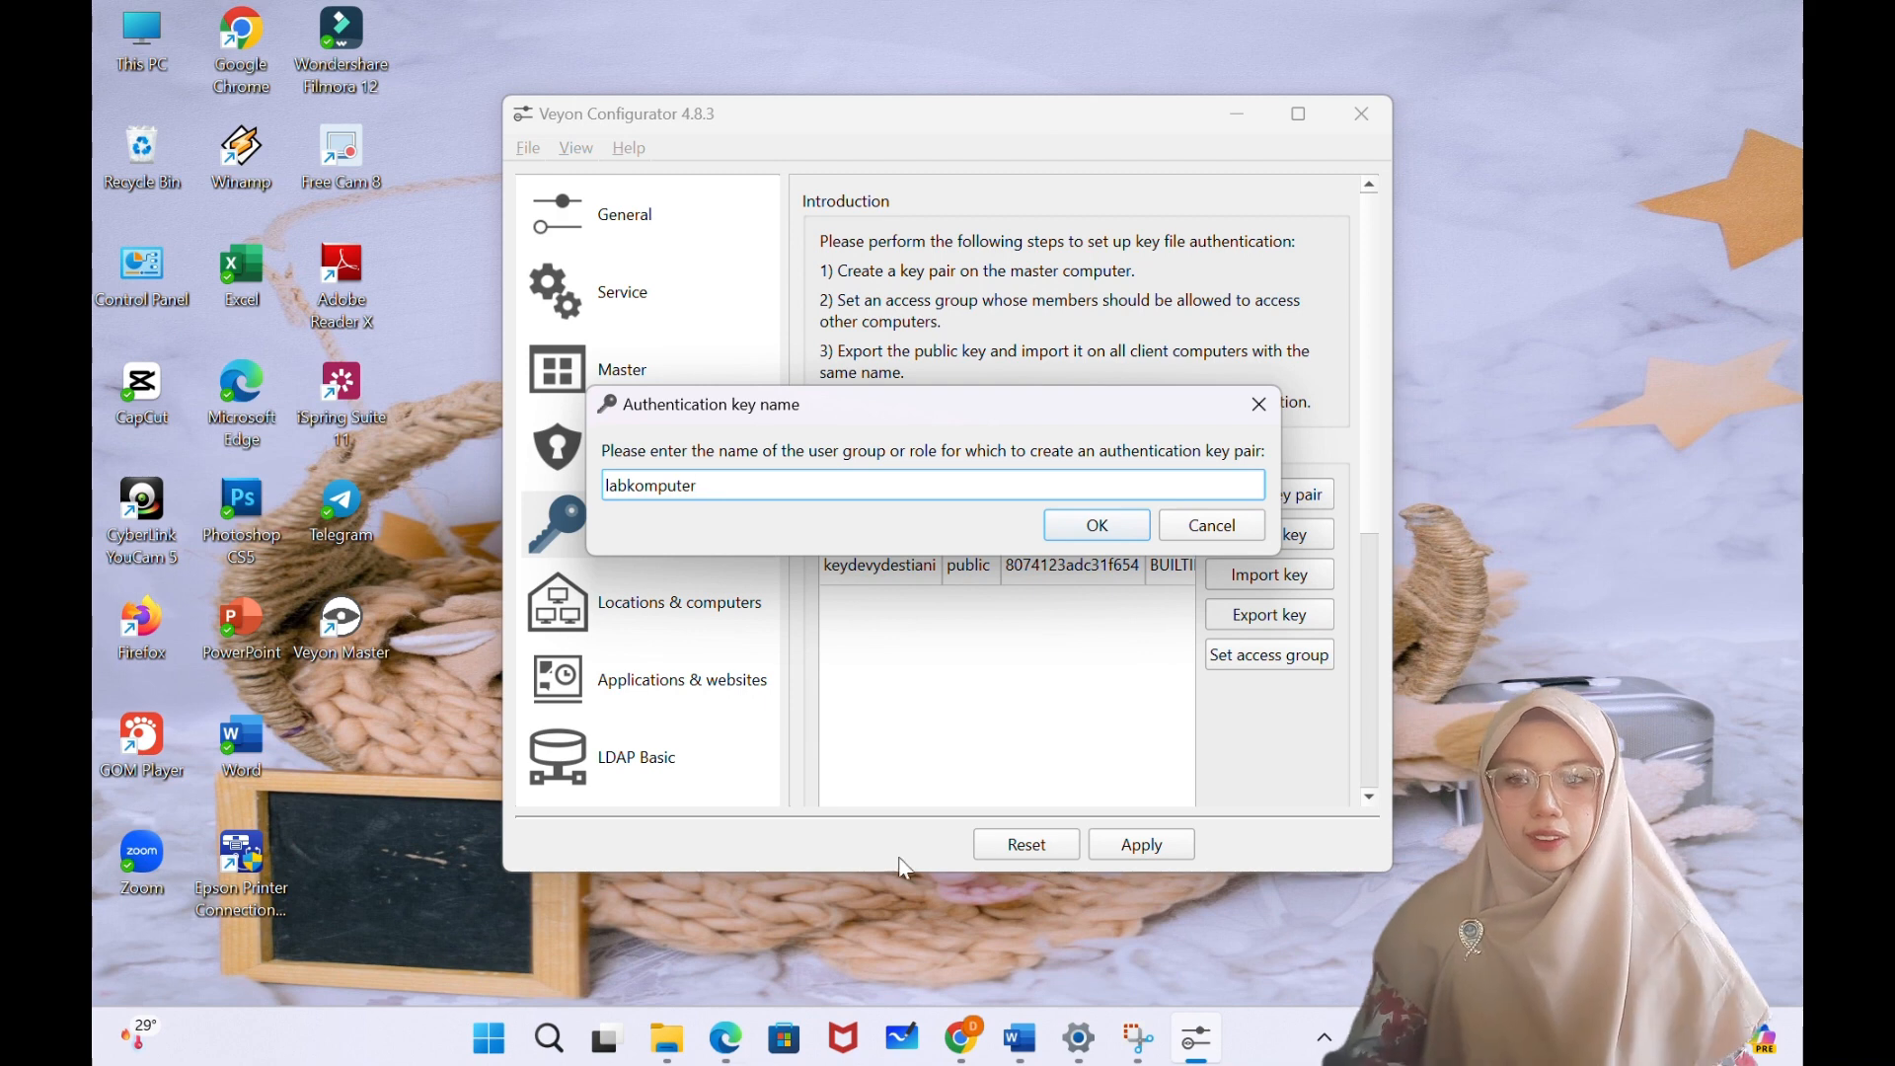
click(1113, 532)
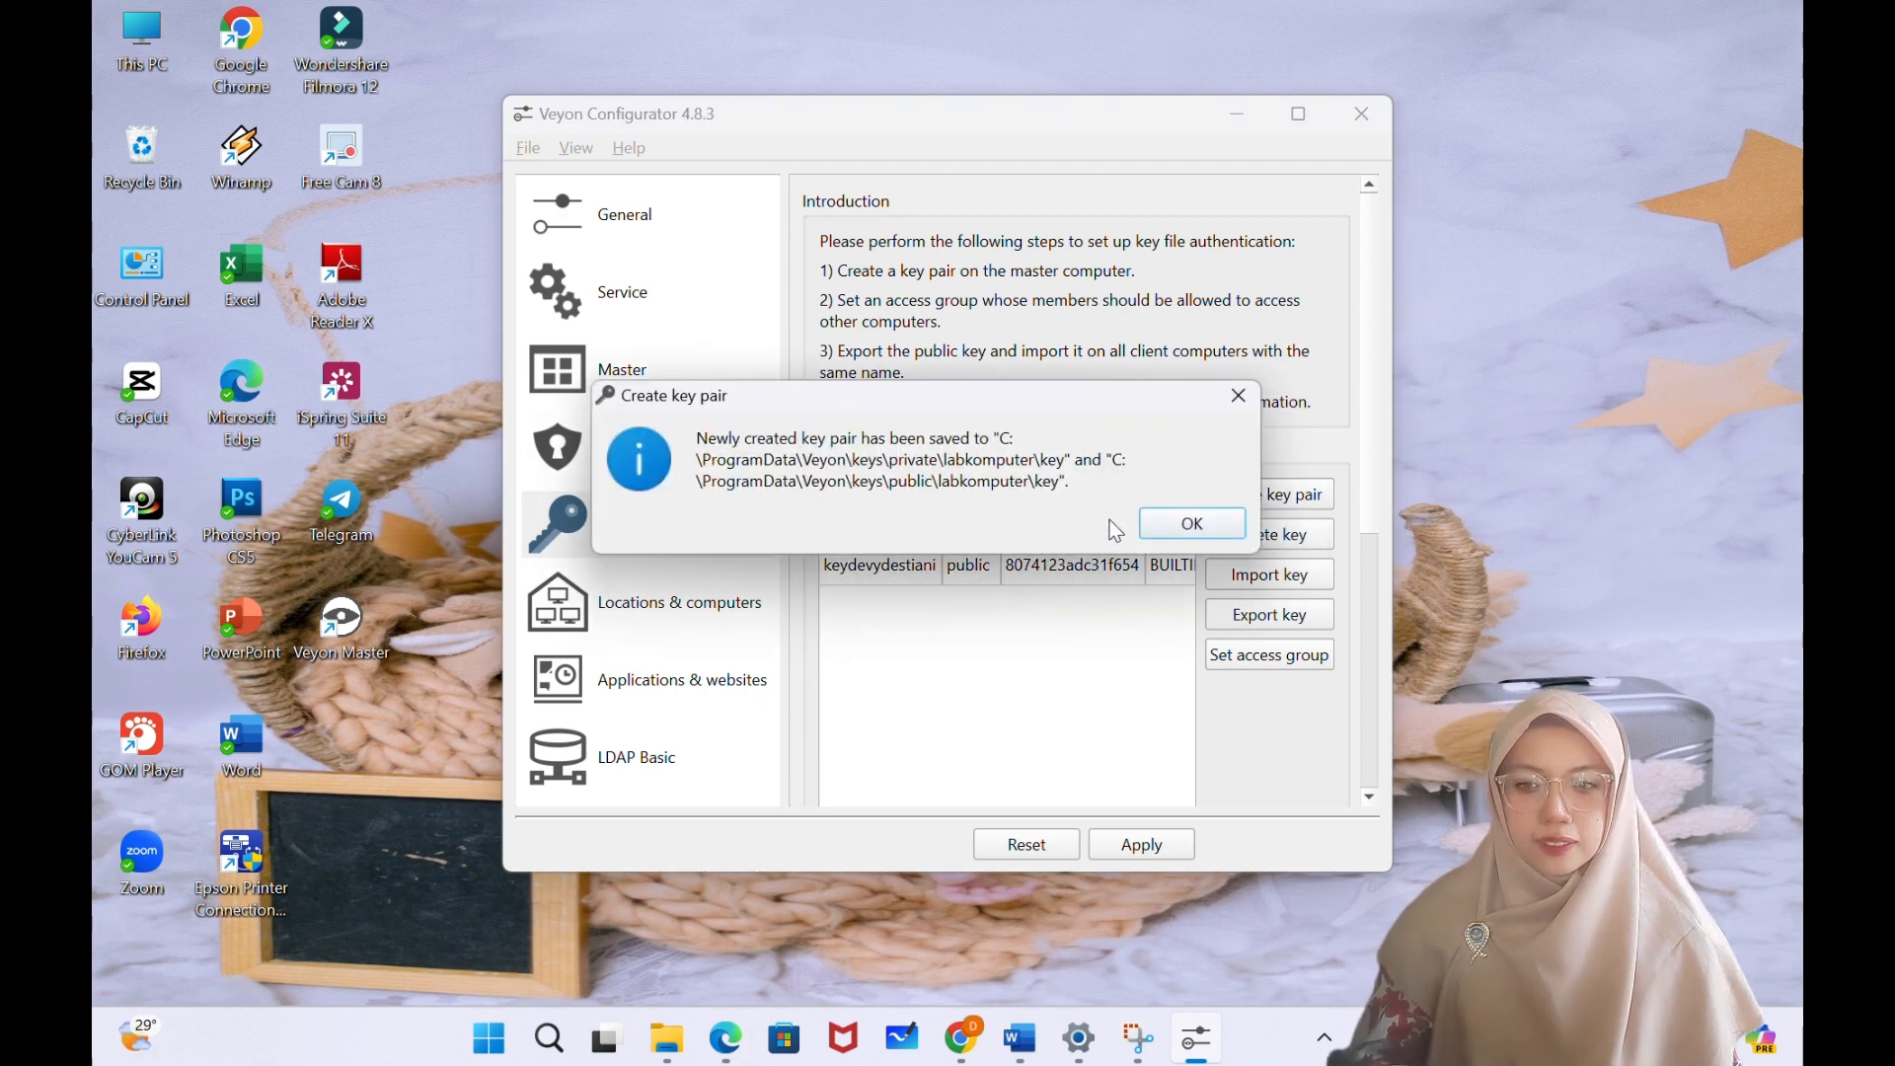
click(1211, 523)
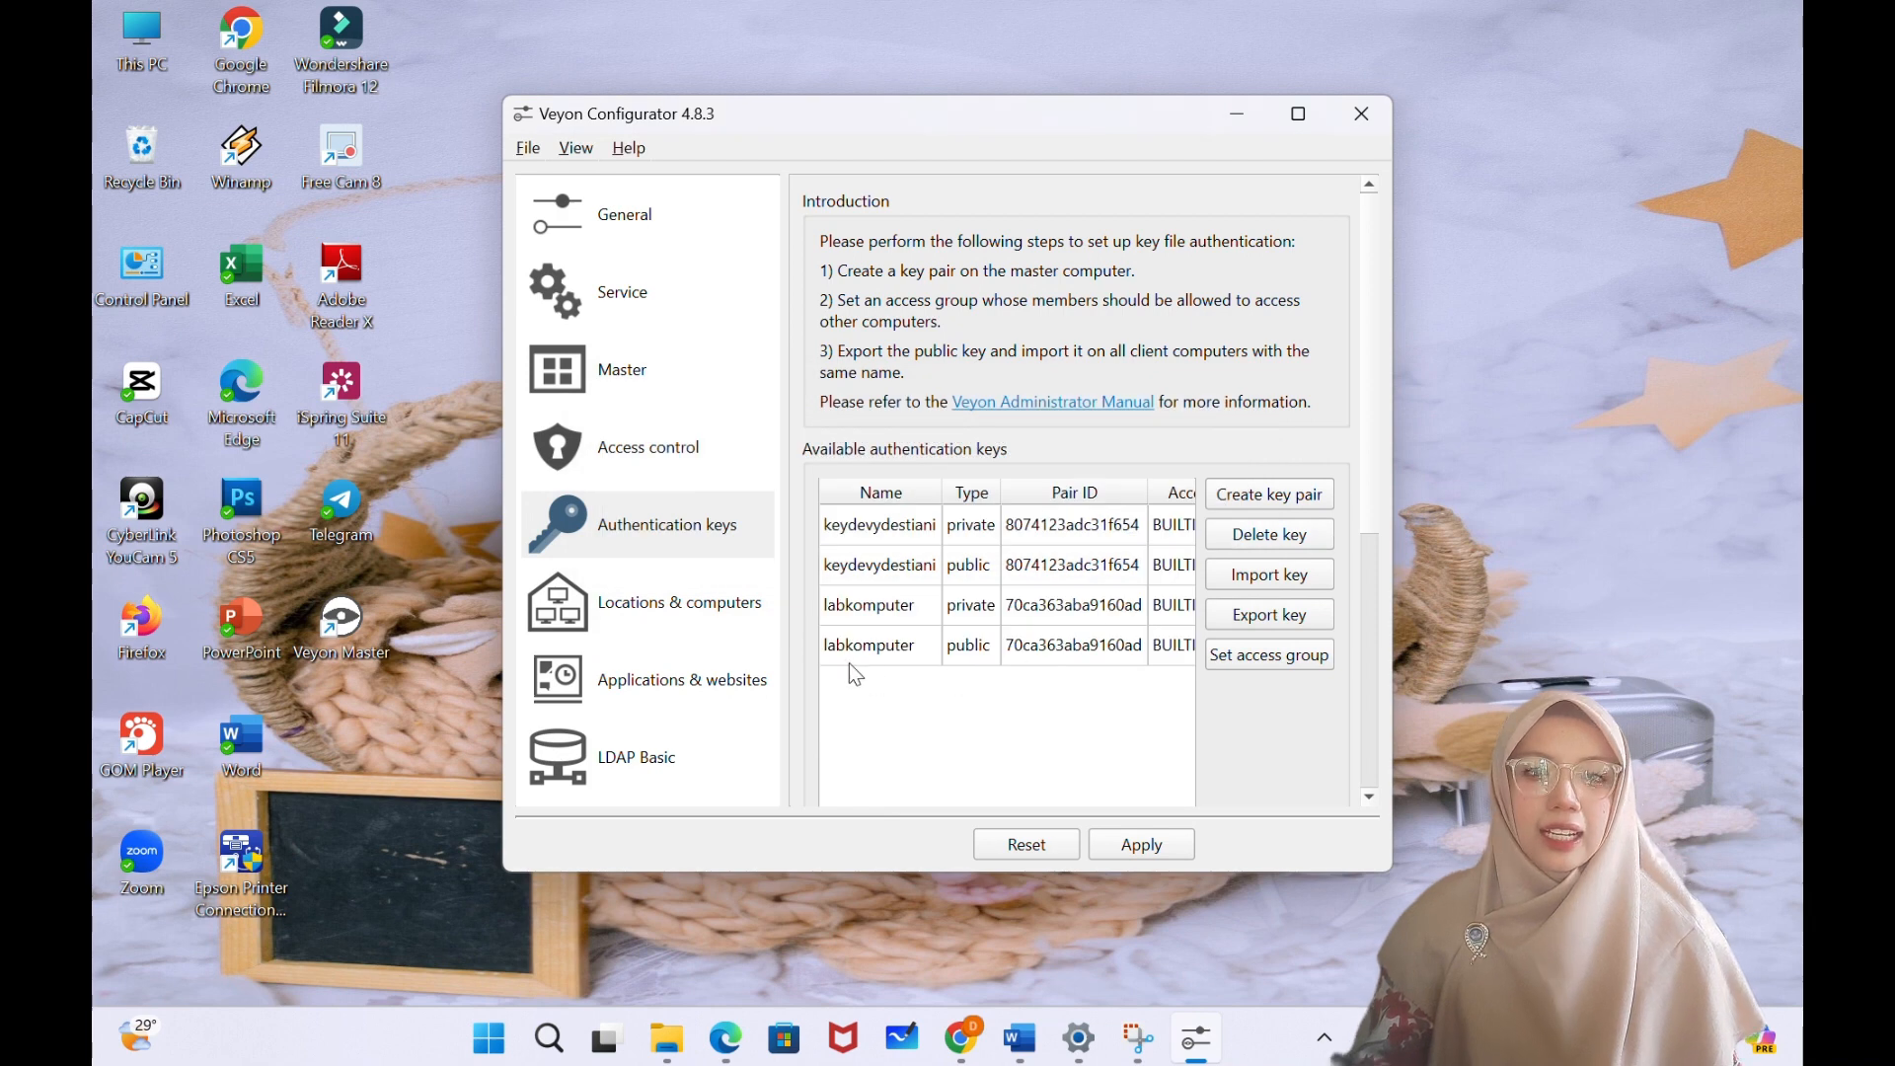
click(932, 651)
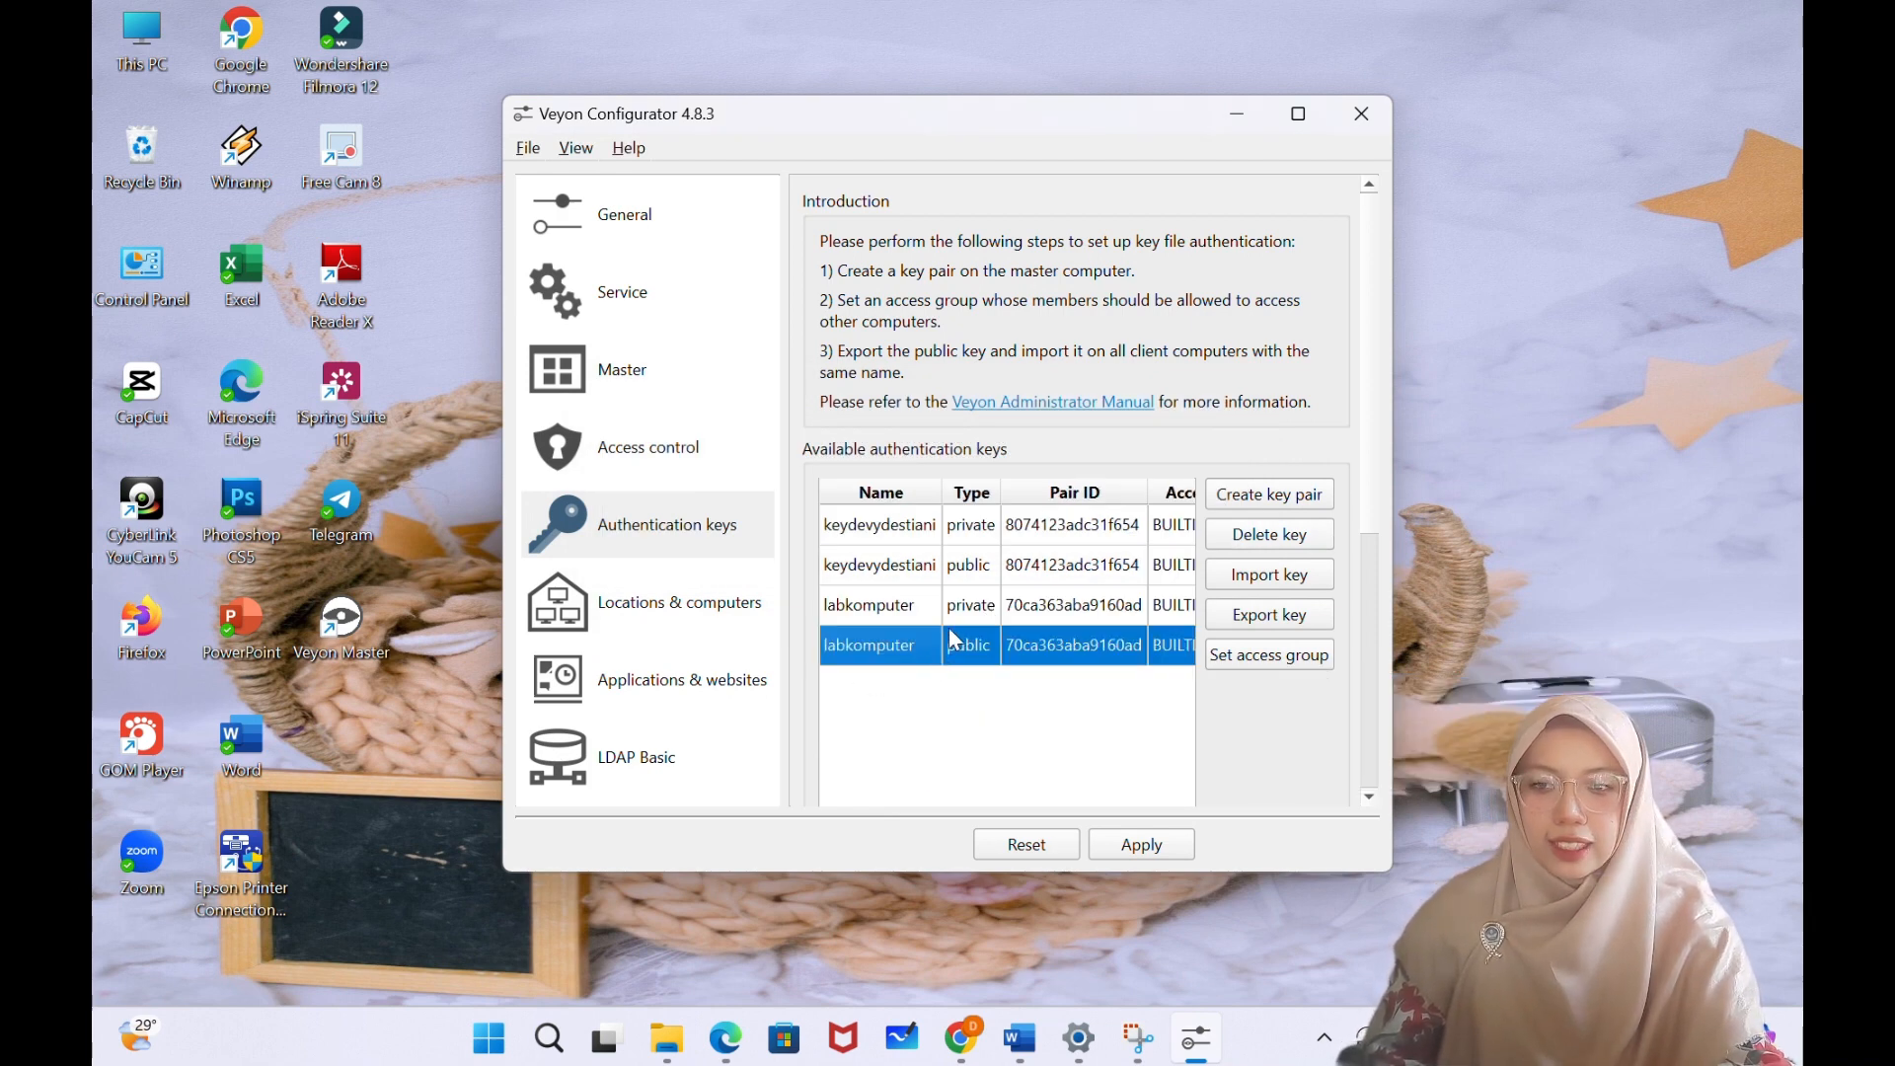
click(947, 617)
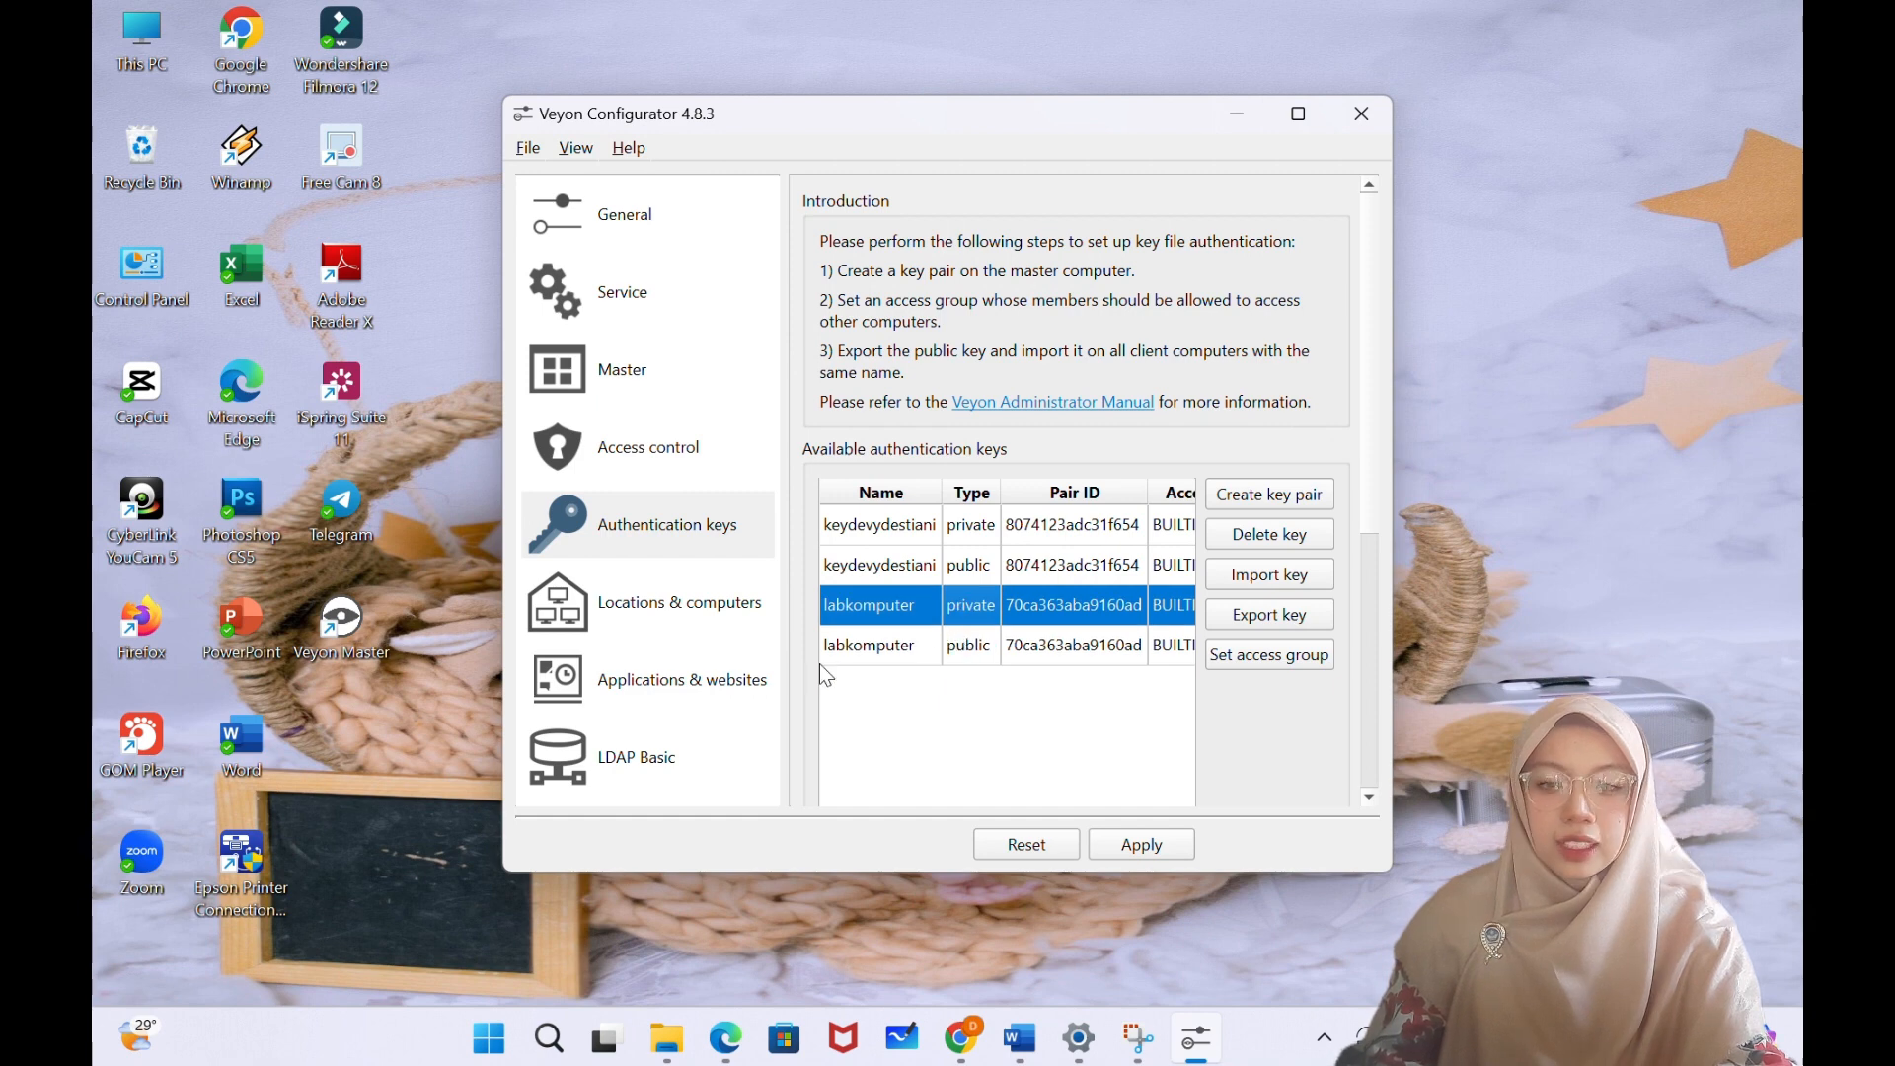
- Add a new location to the builtin directory and name it labkomputer
click(643, 617)
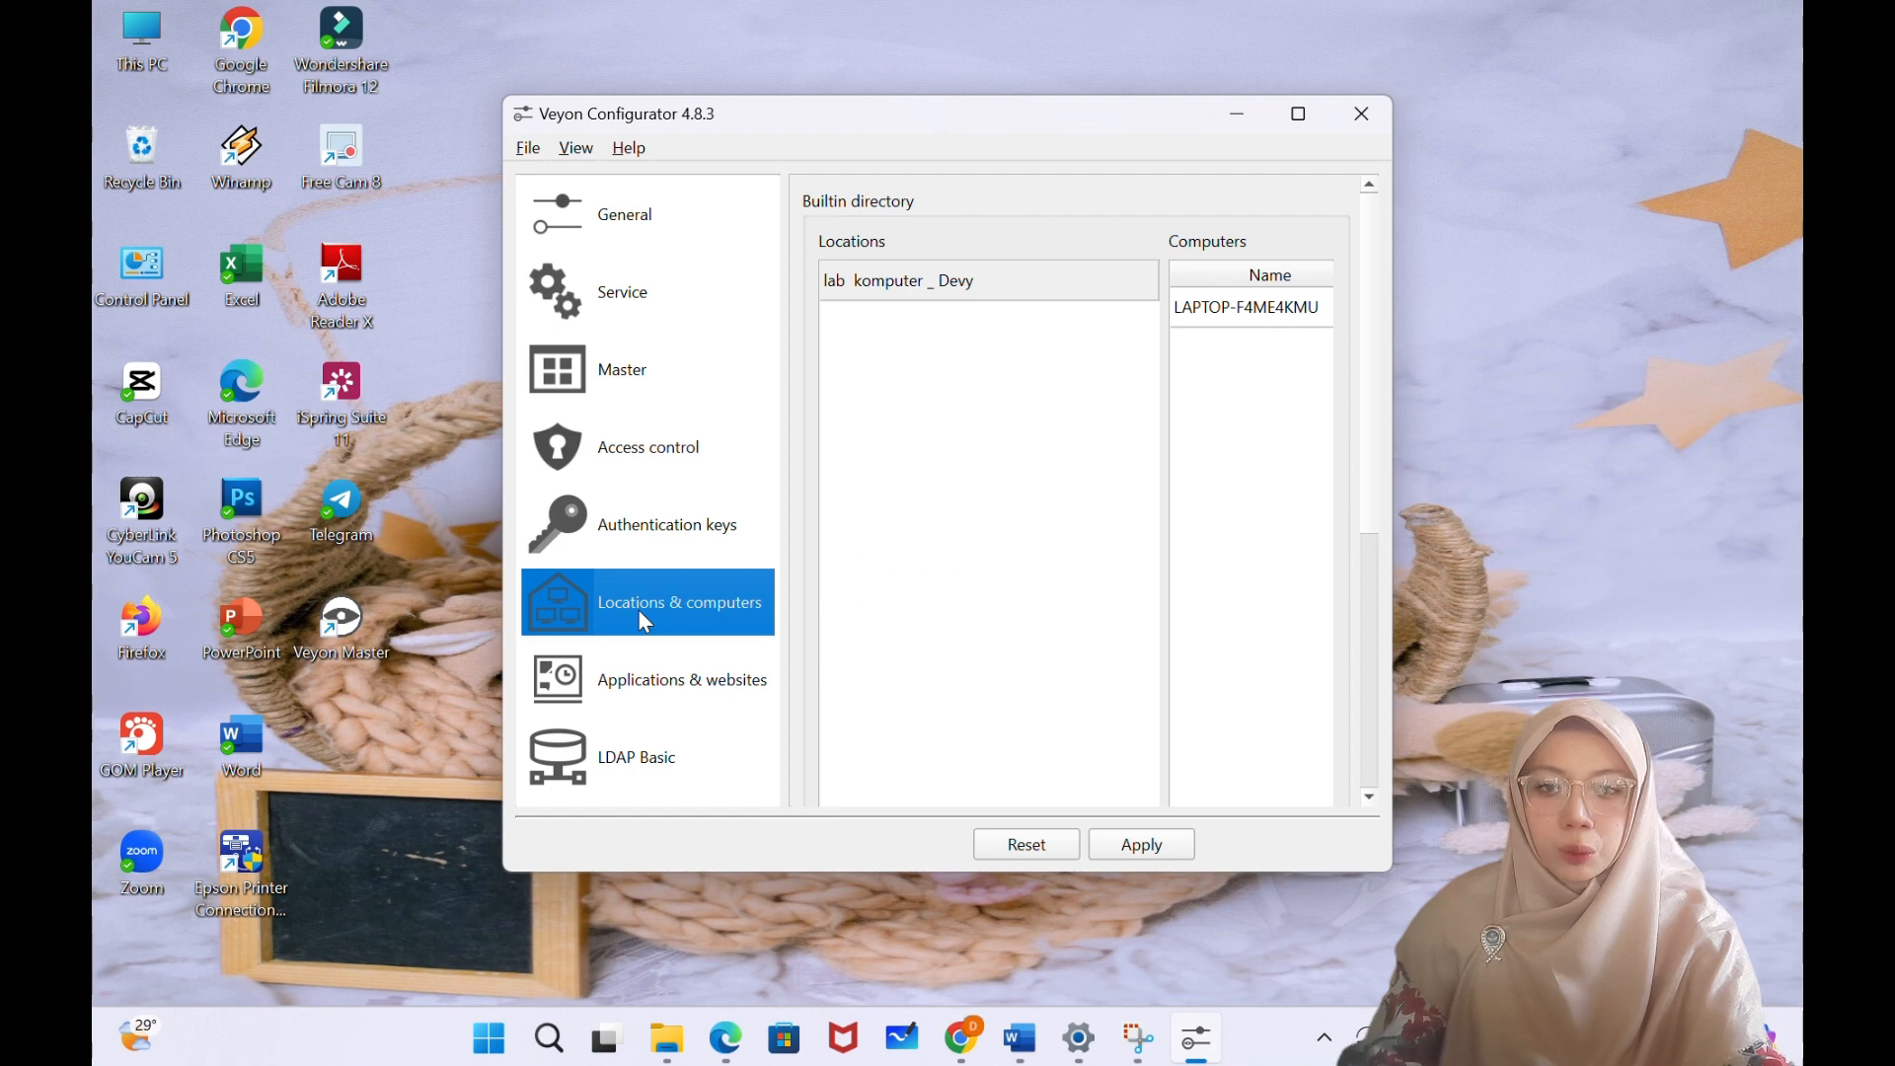
scroll(1124, 657, down, 3)
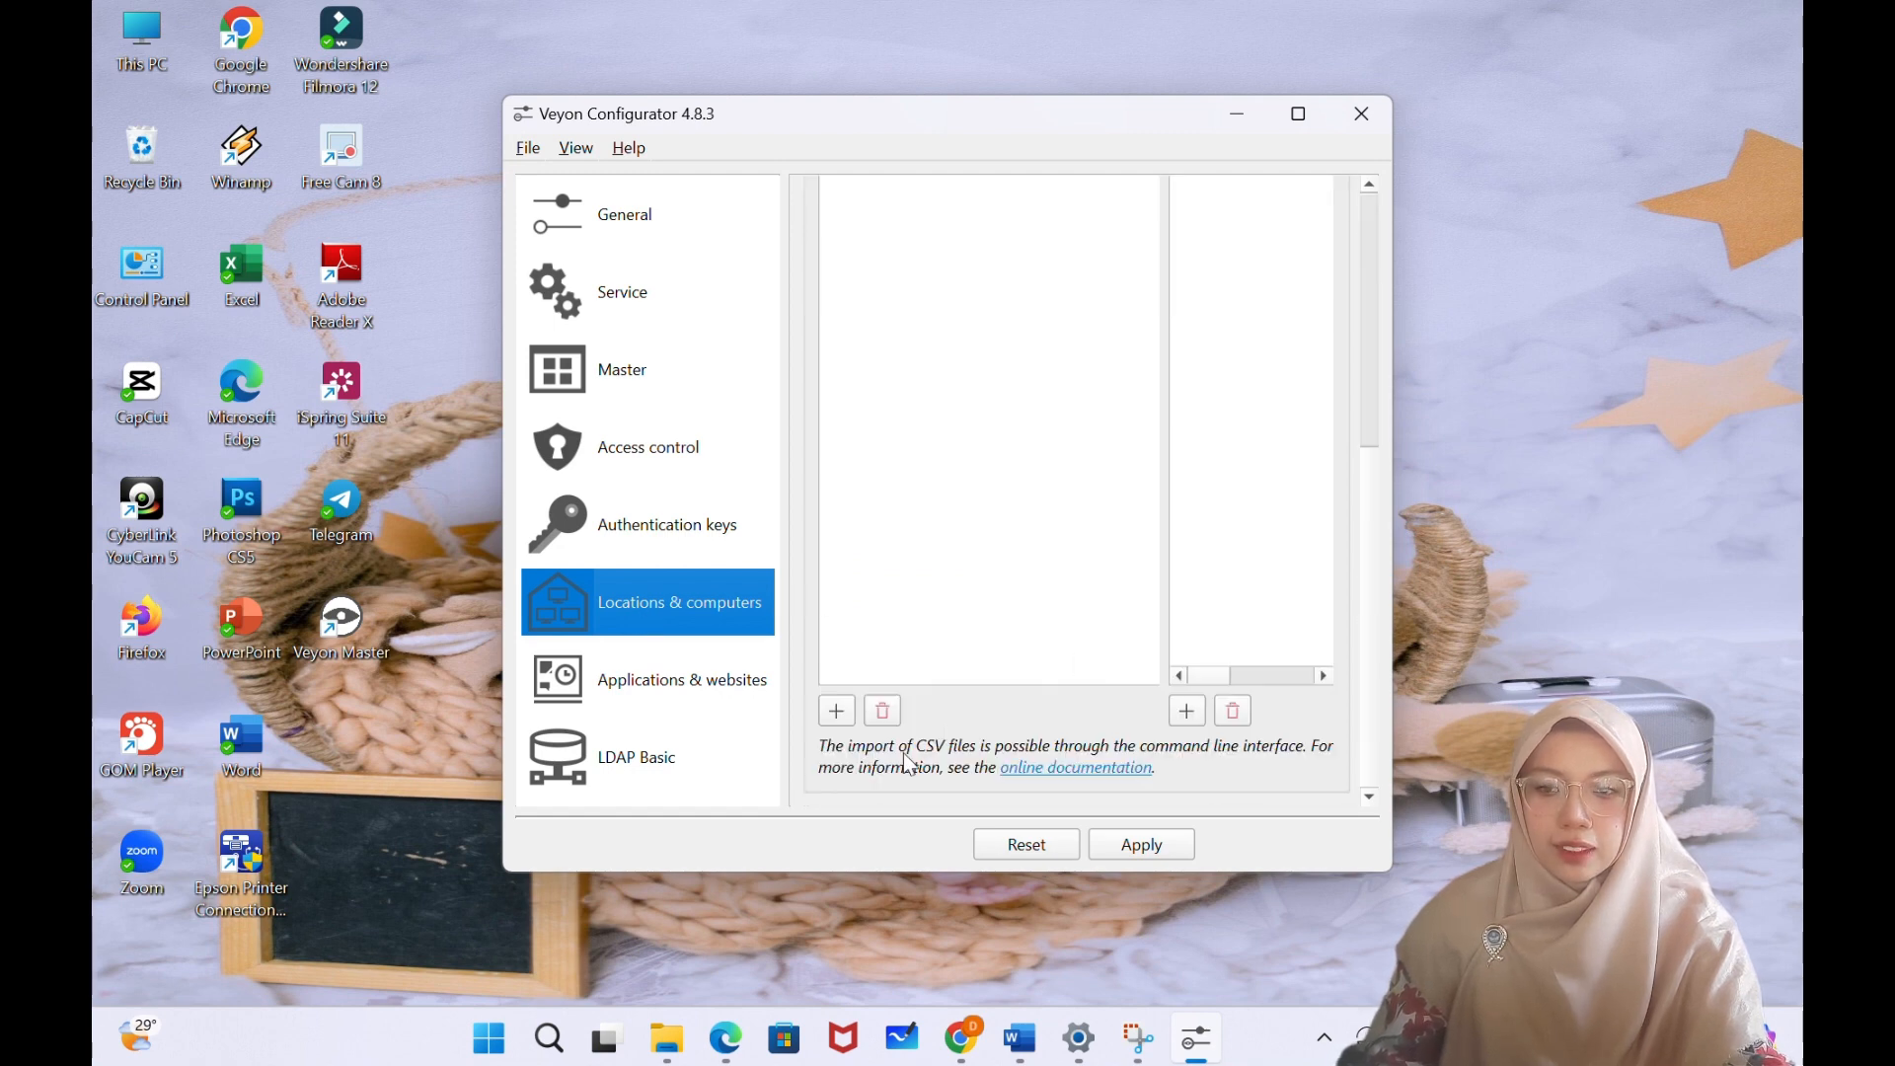
scroll(893, 606, up, 3)
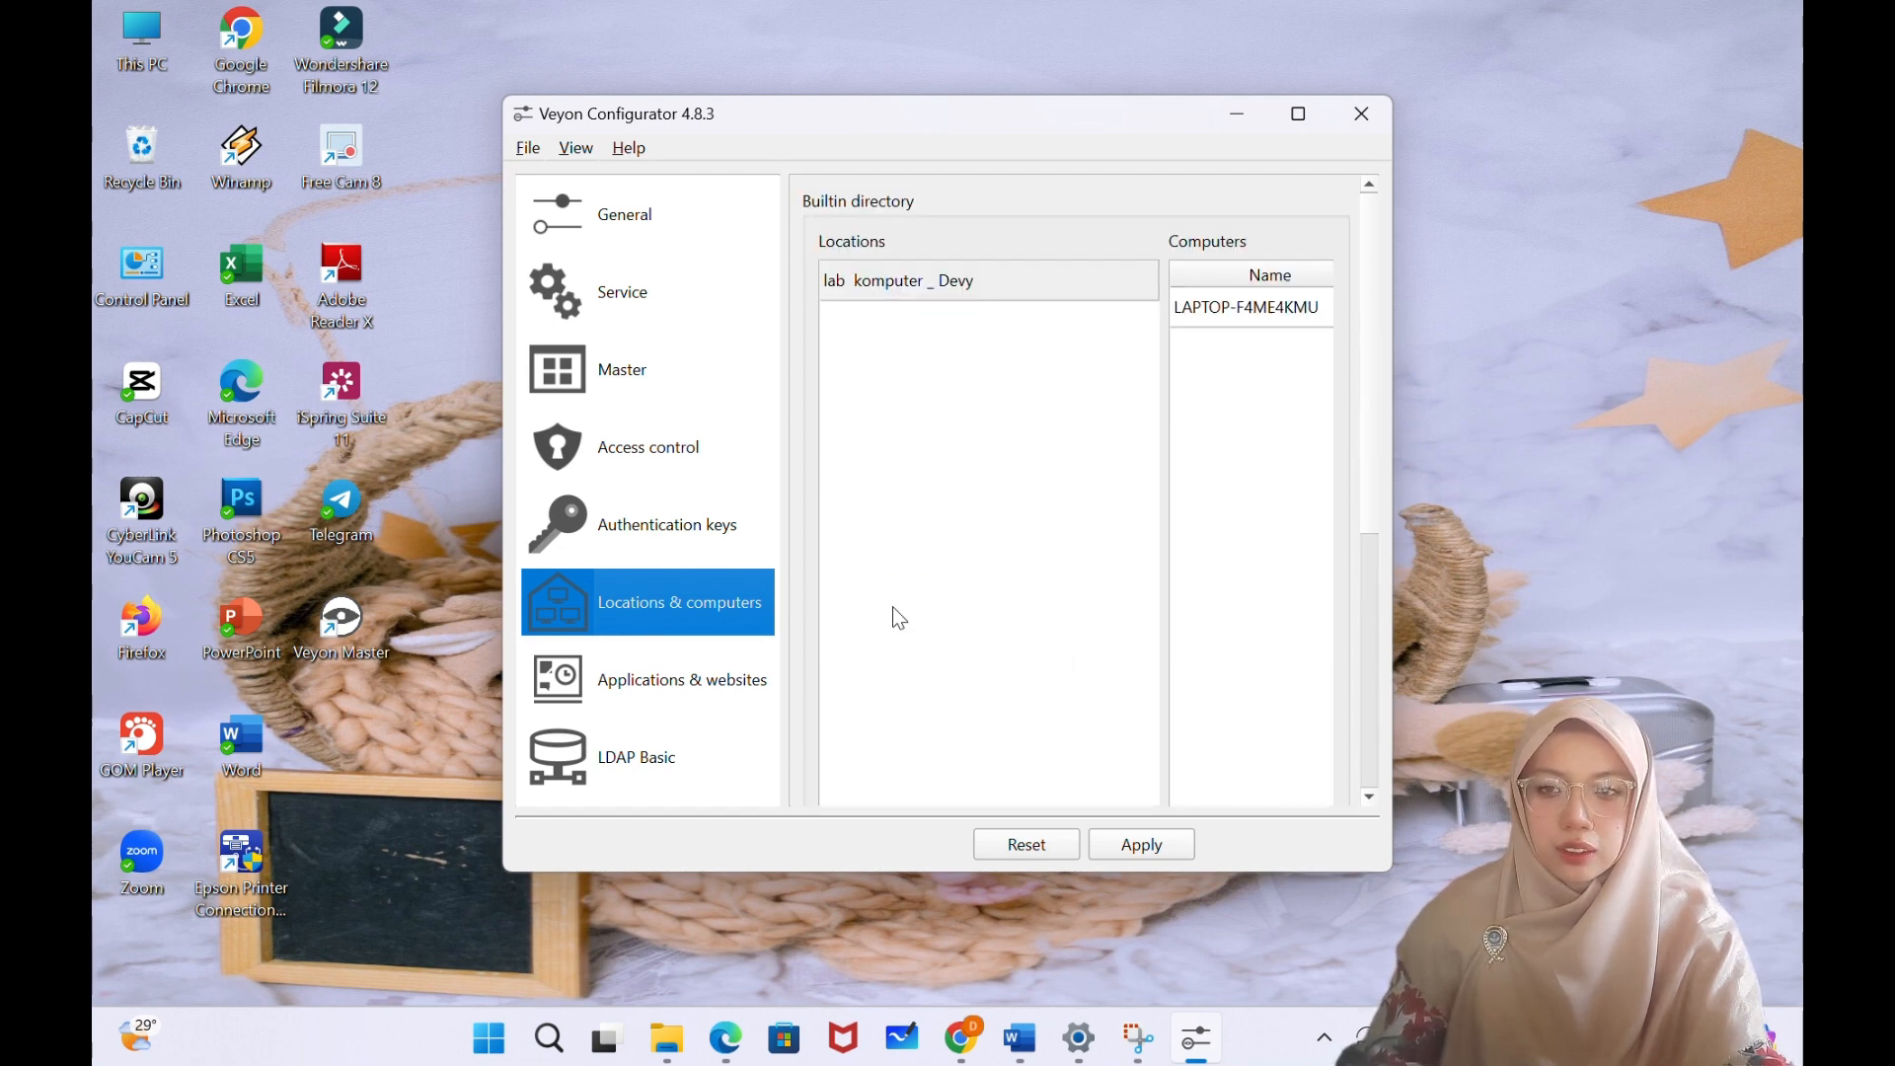
scroll(893, 606, down, 3)
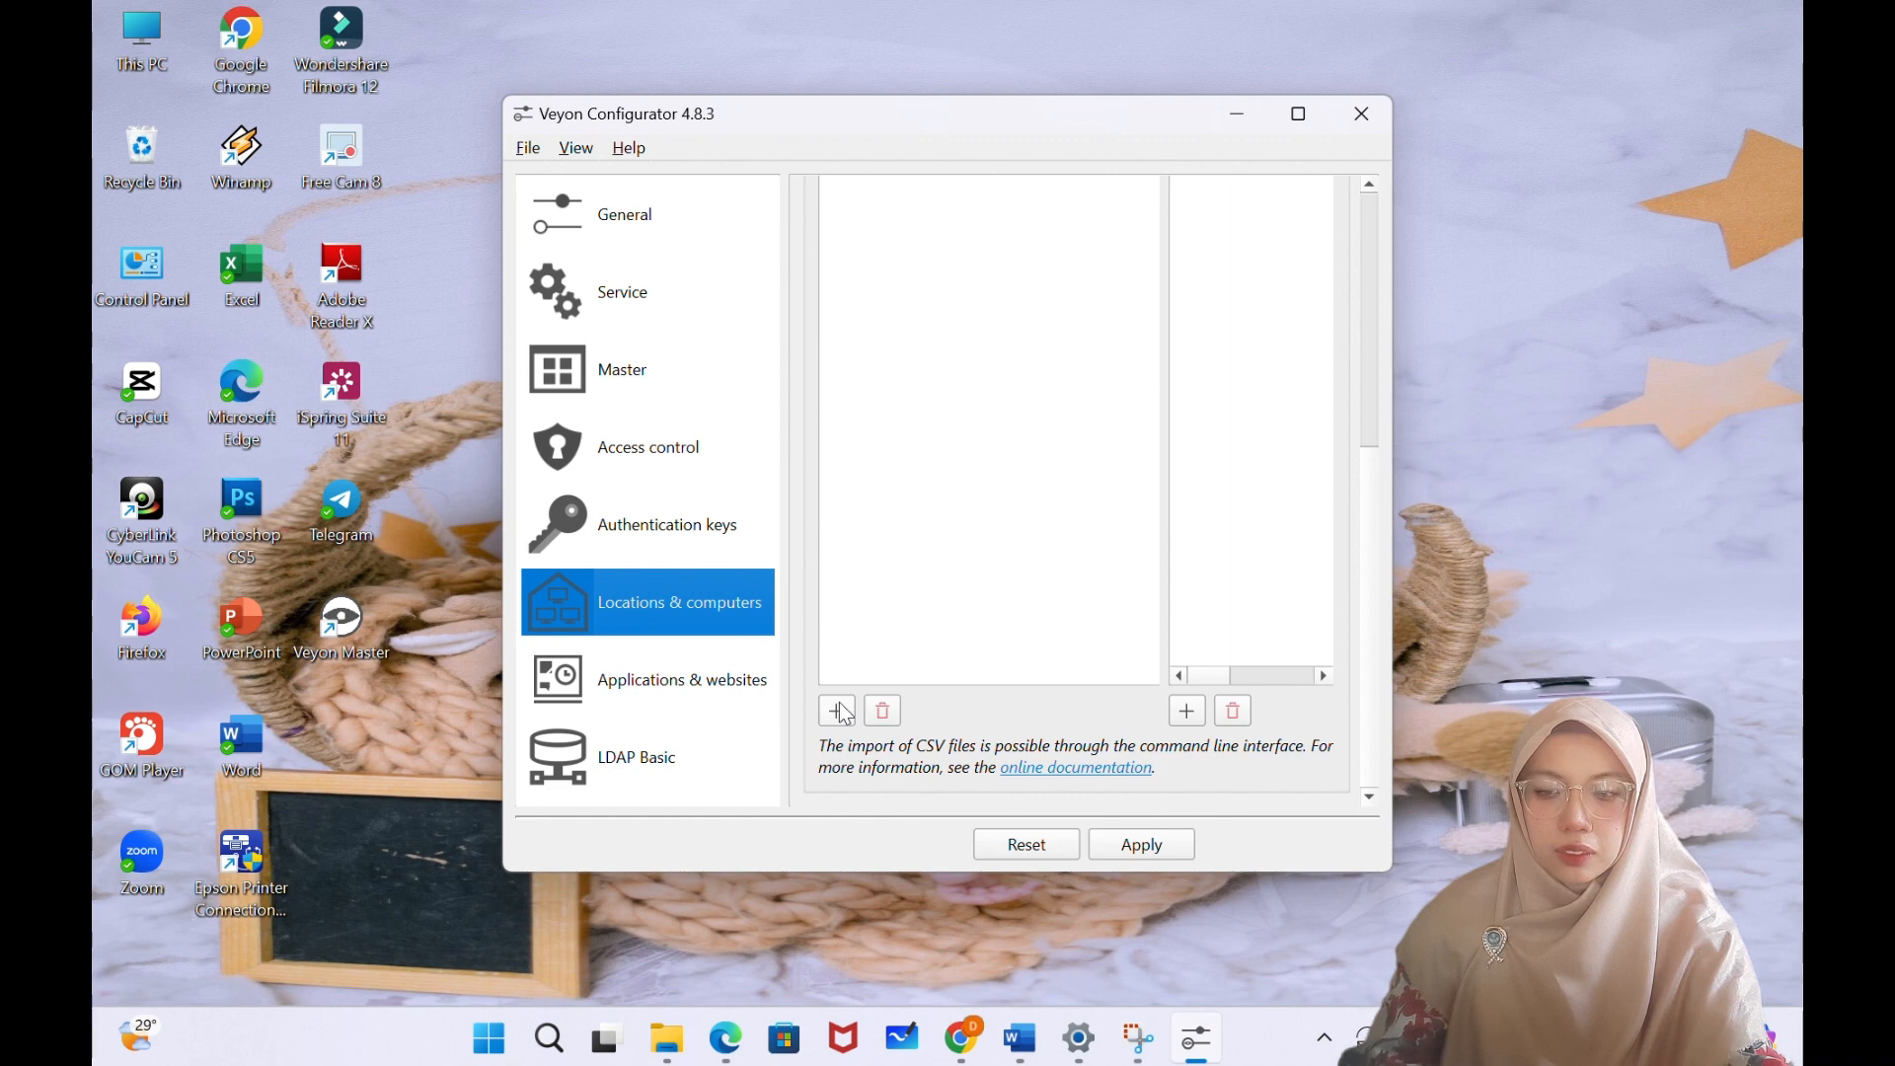
click(840, 711)
scroll(948, 578, up, 3)
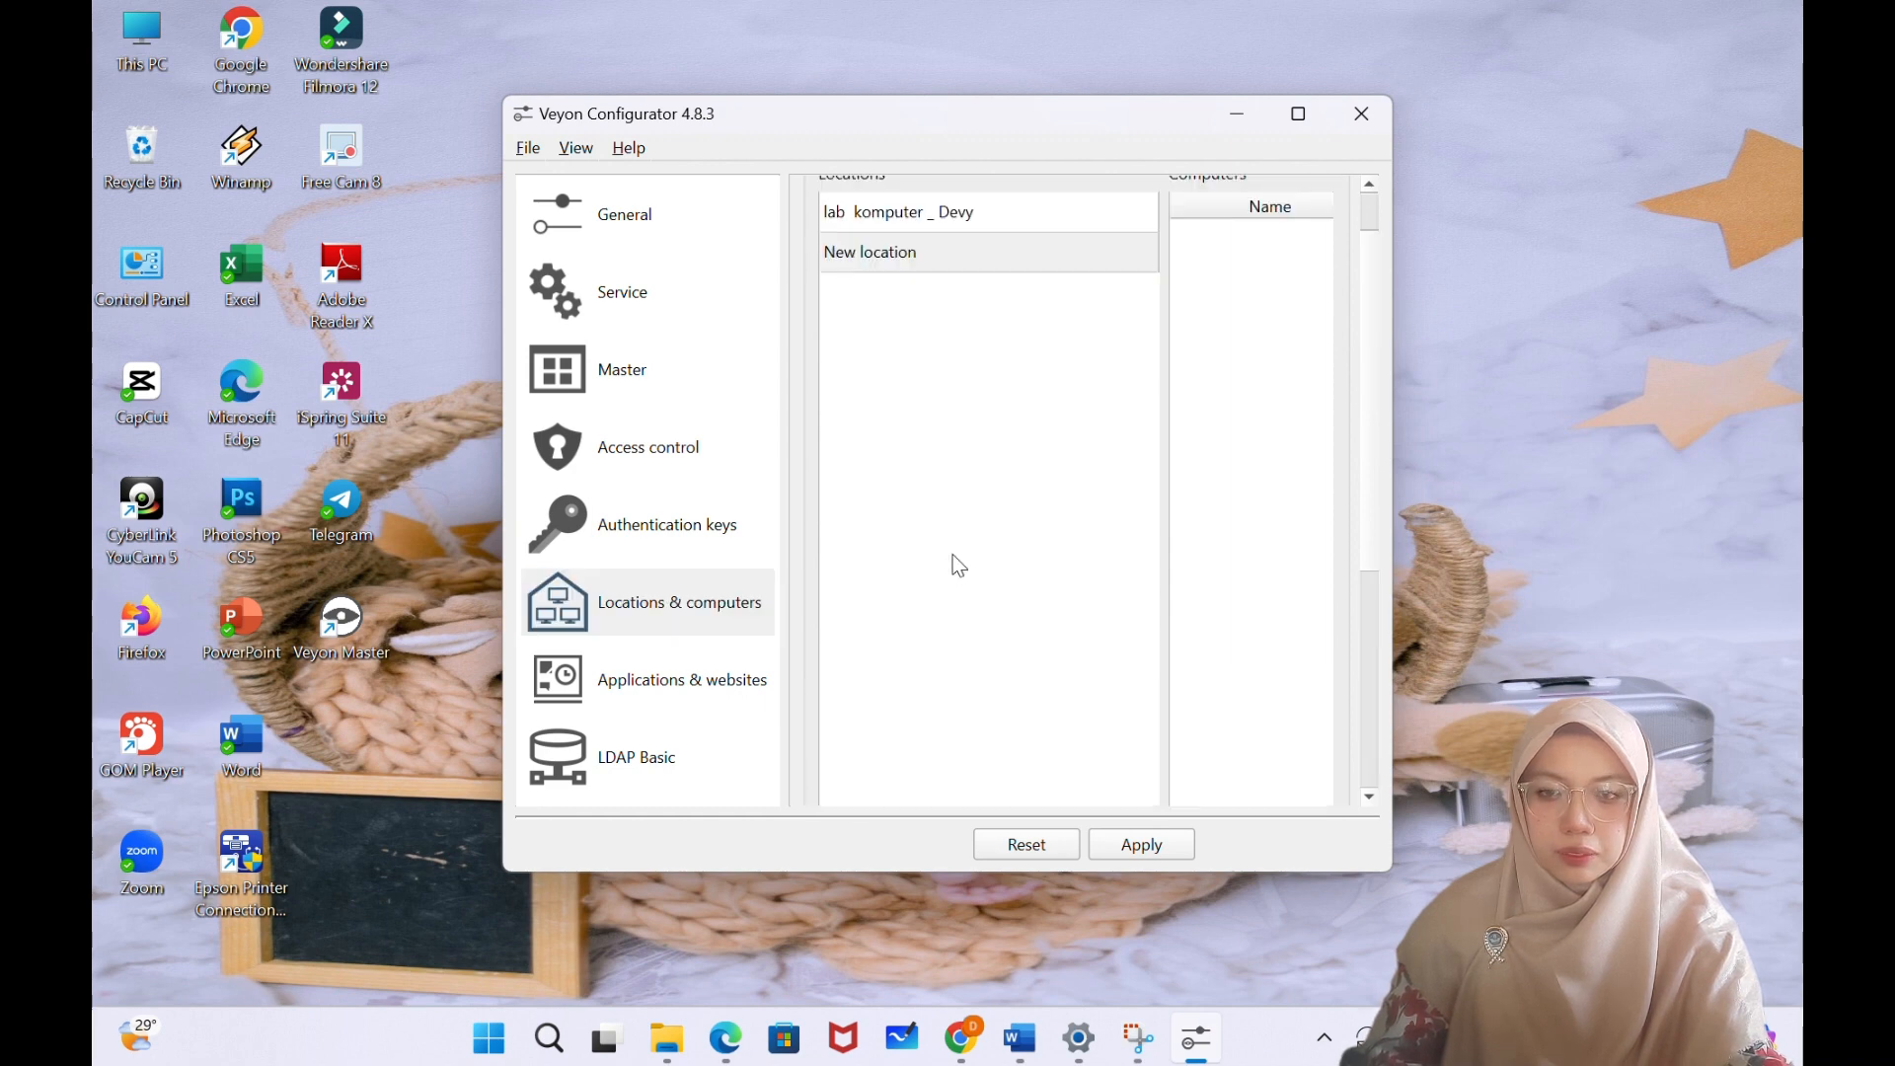
click(909, 263)
click(909, 262)
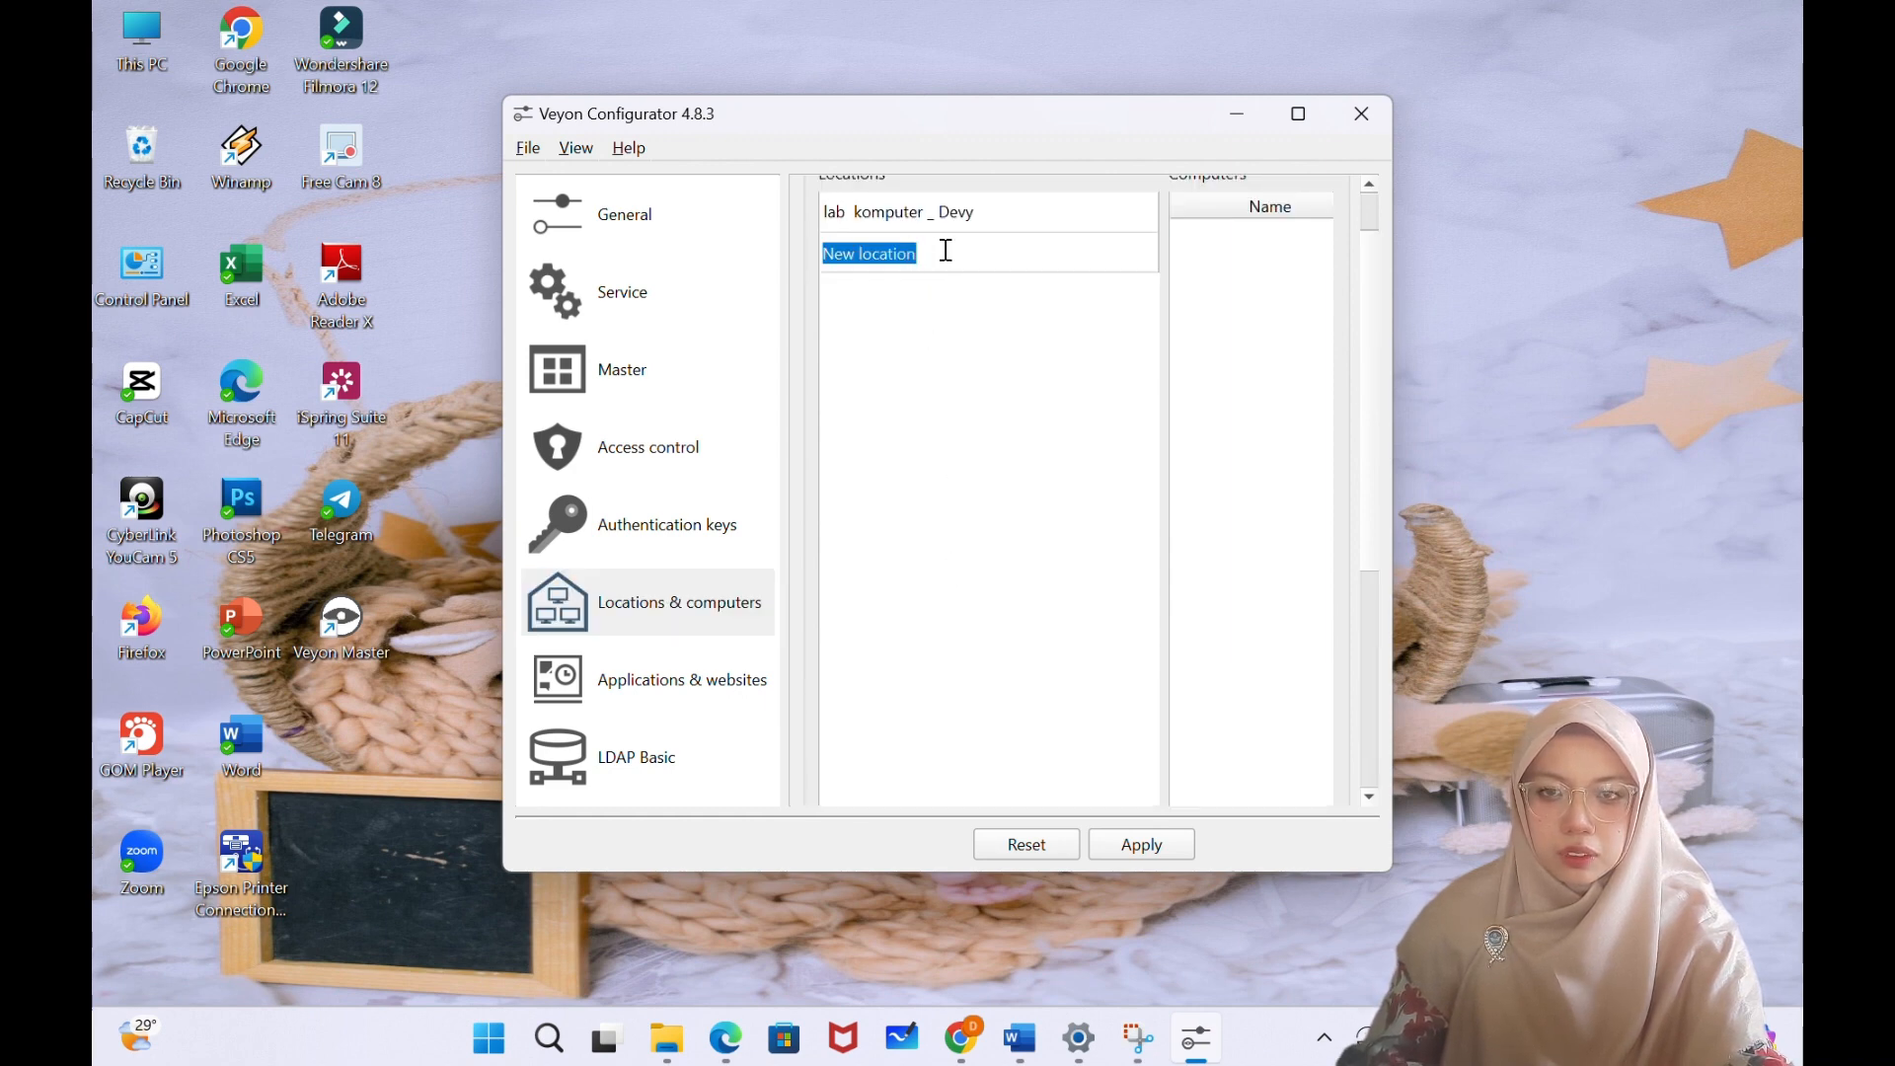
text(la)
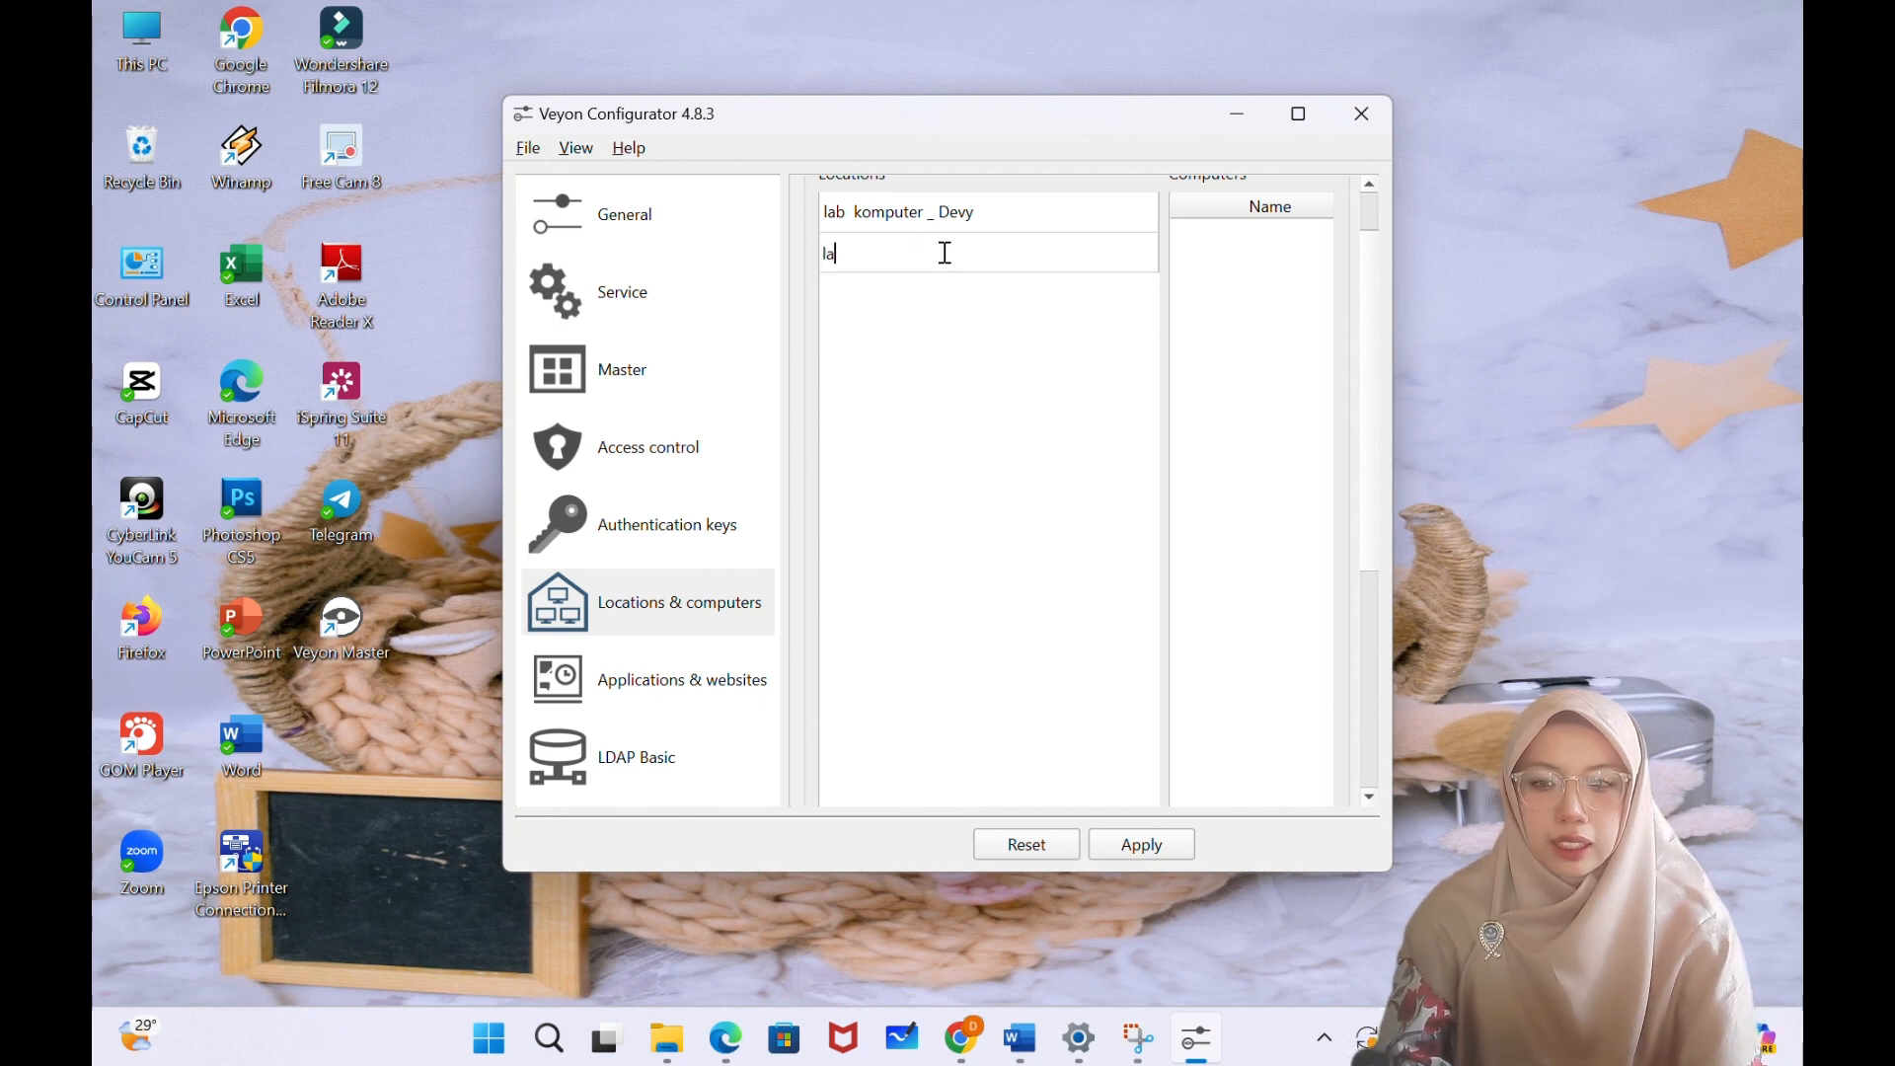
text(bkom)
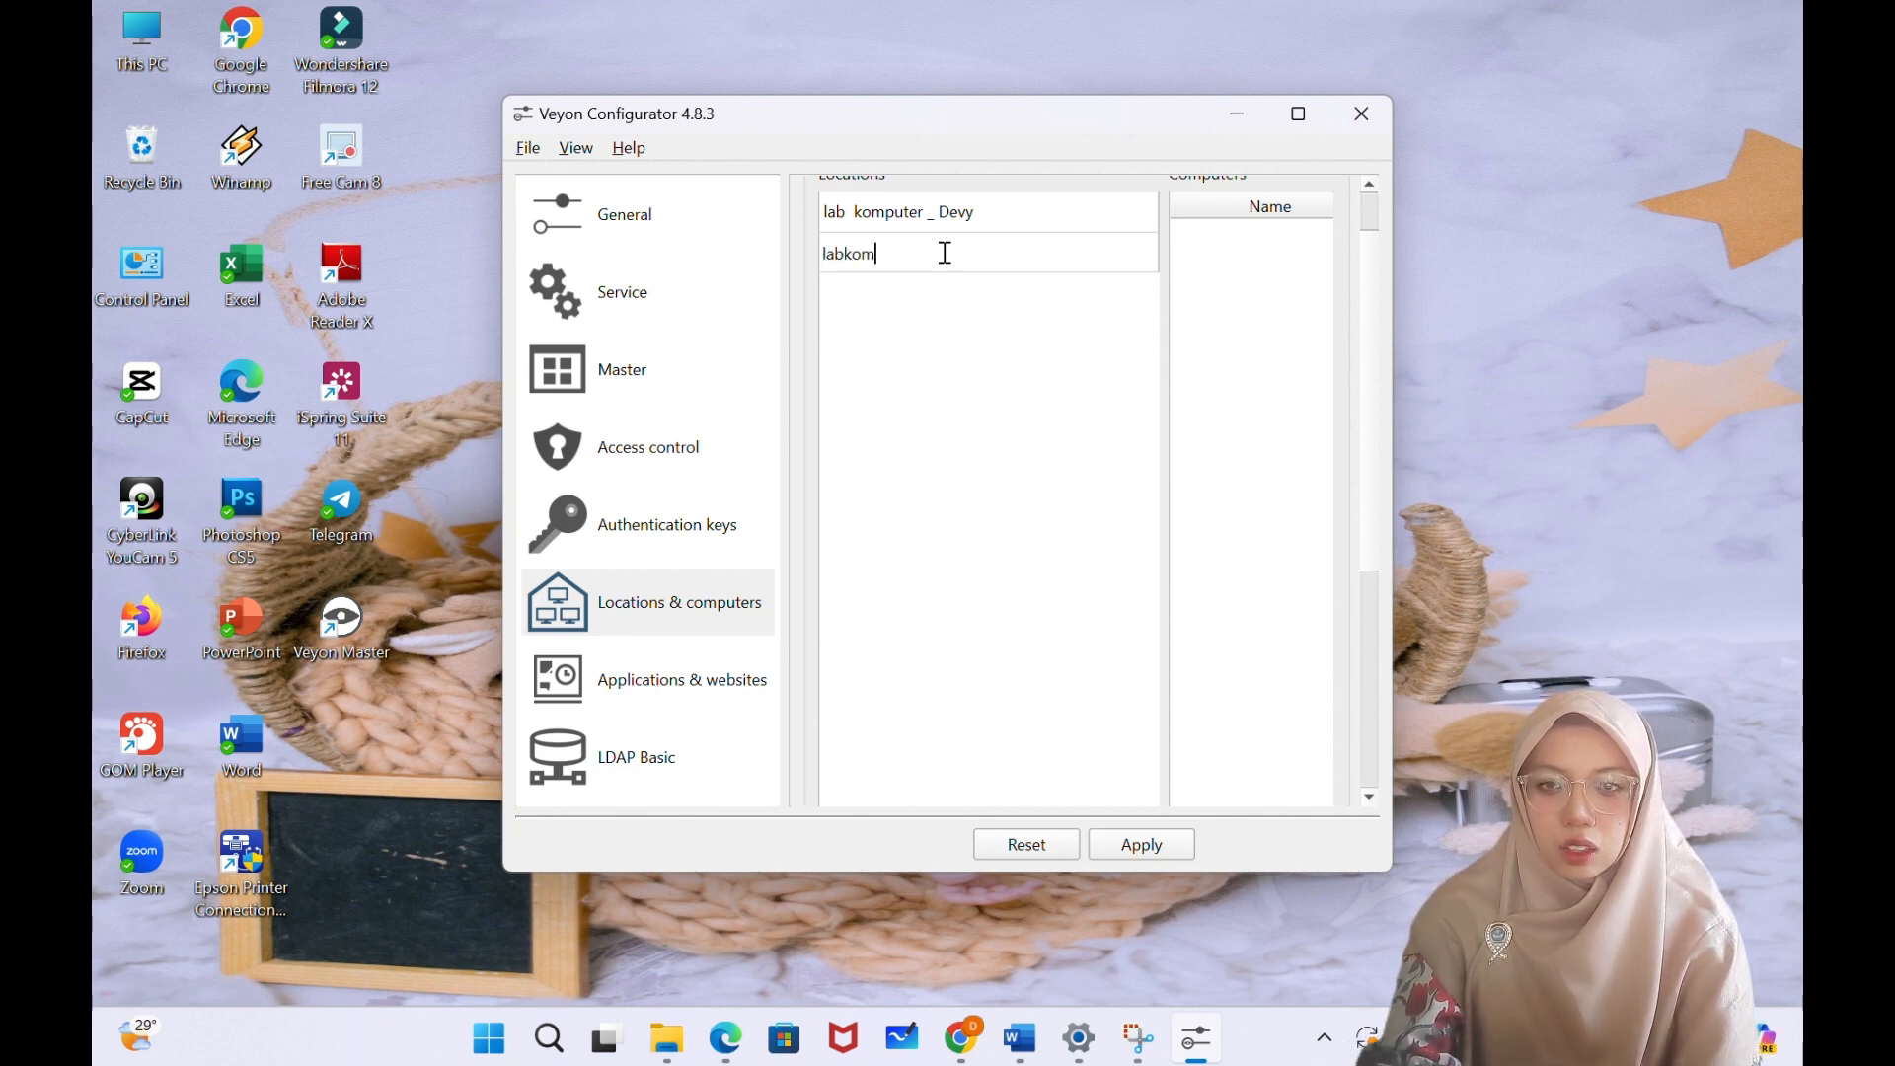
text(puter)
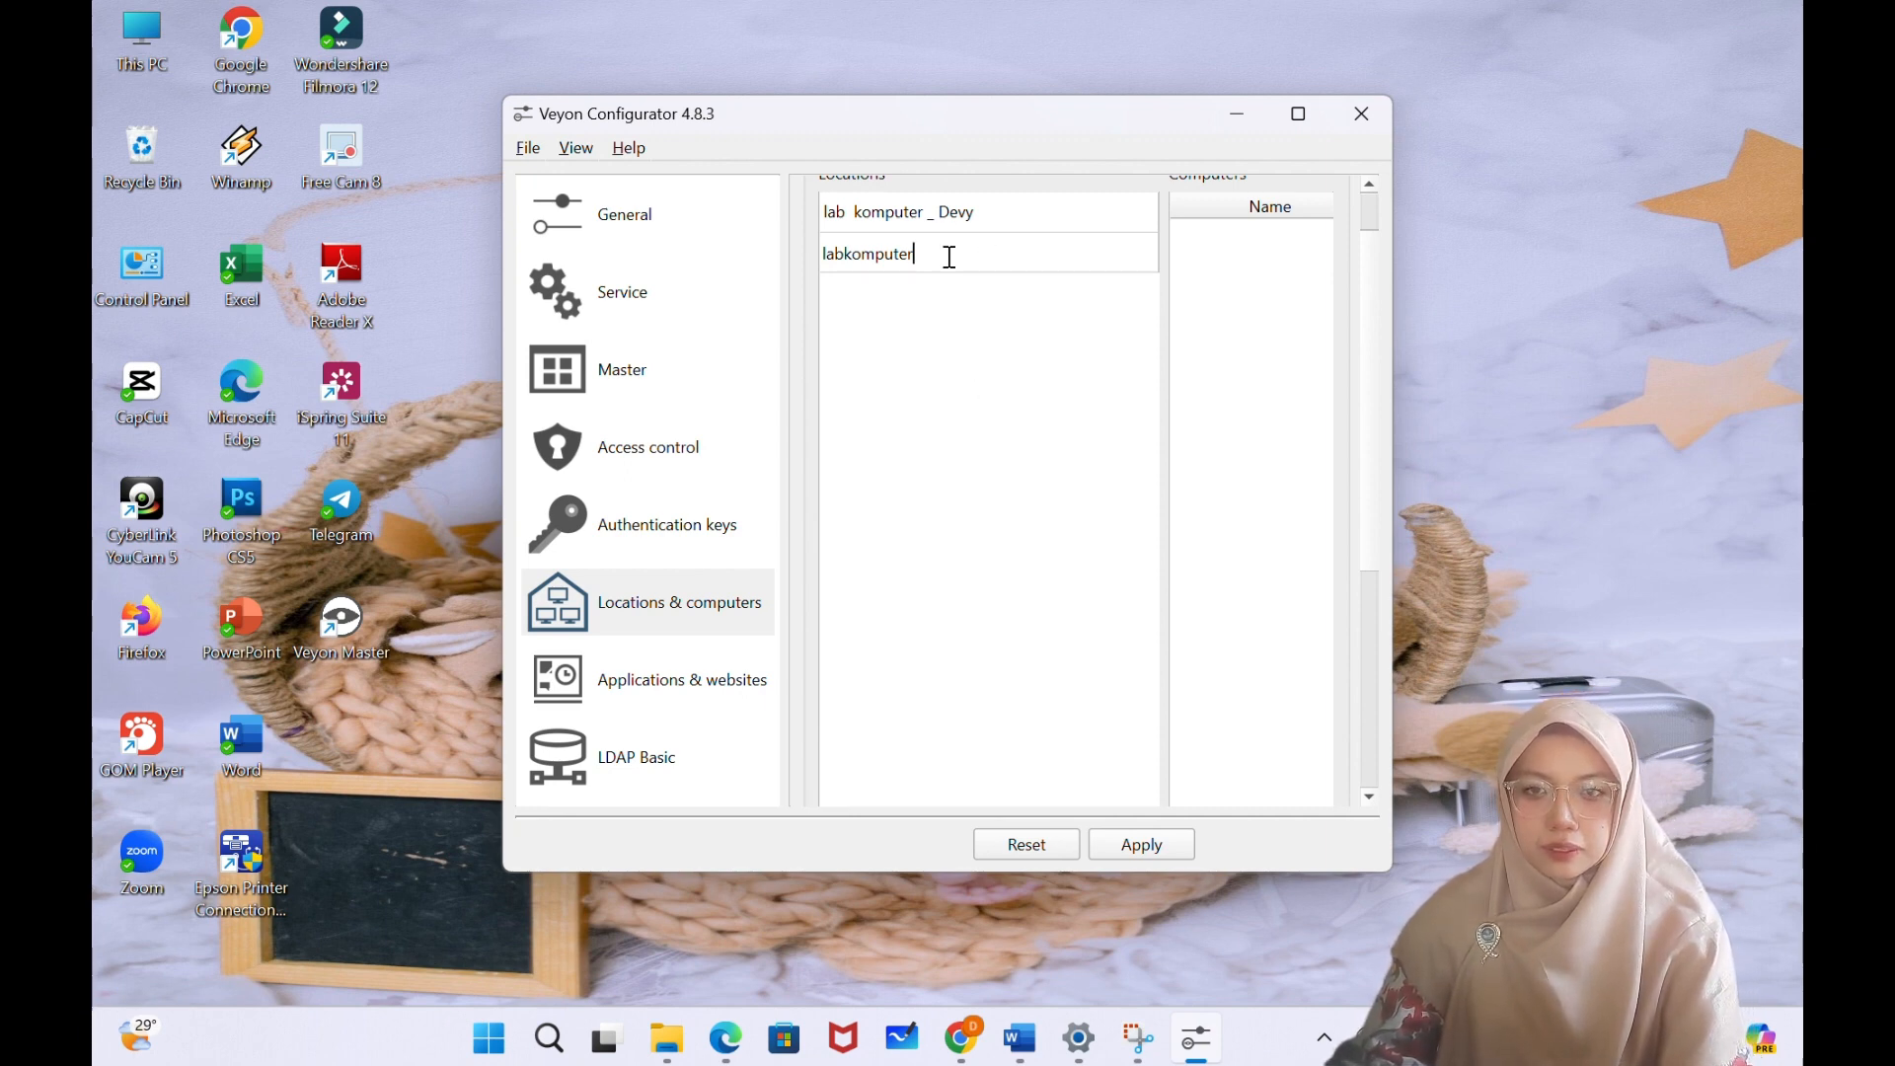
- Apply the configuration changes and restart the Veyon service
click(1160, 857)
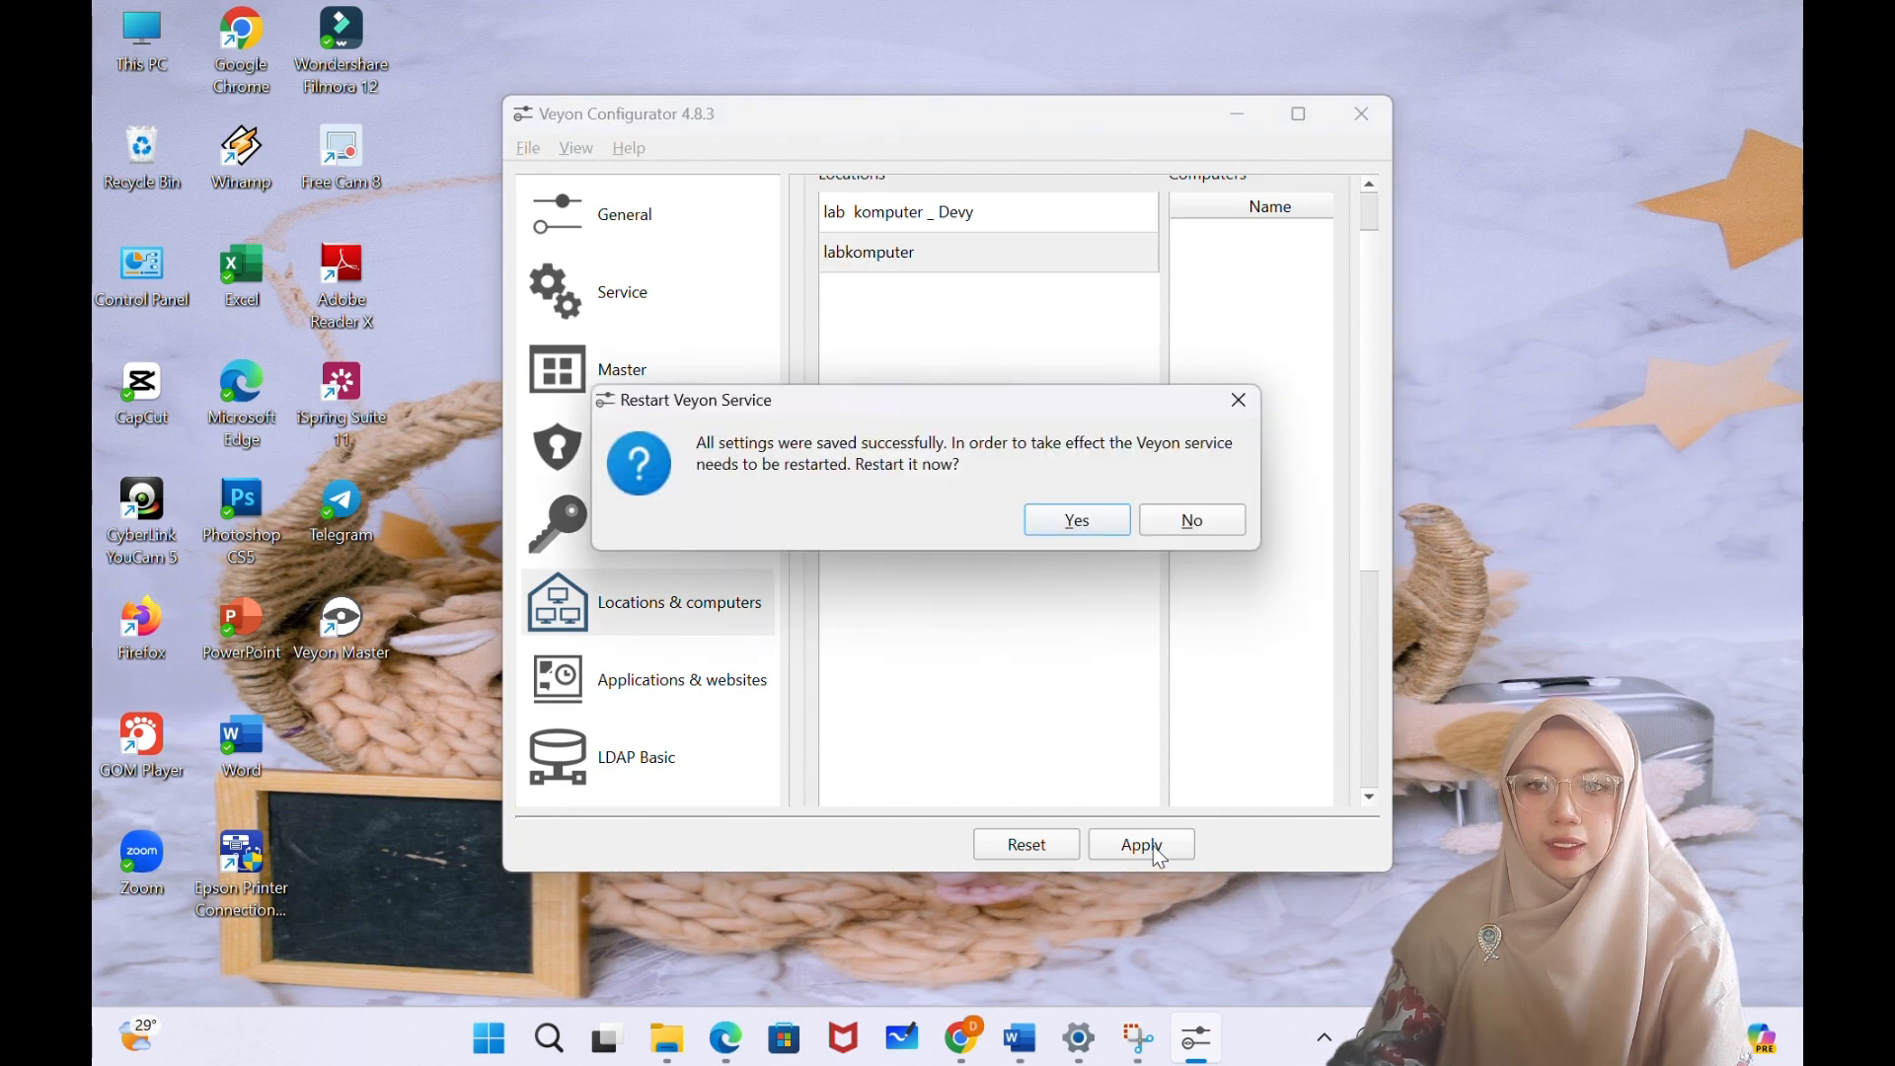
click(1083, 529)
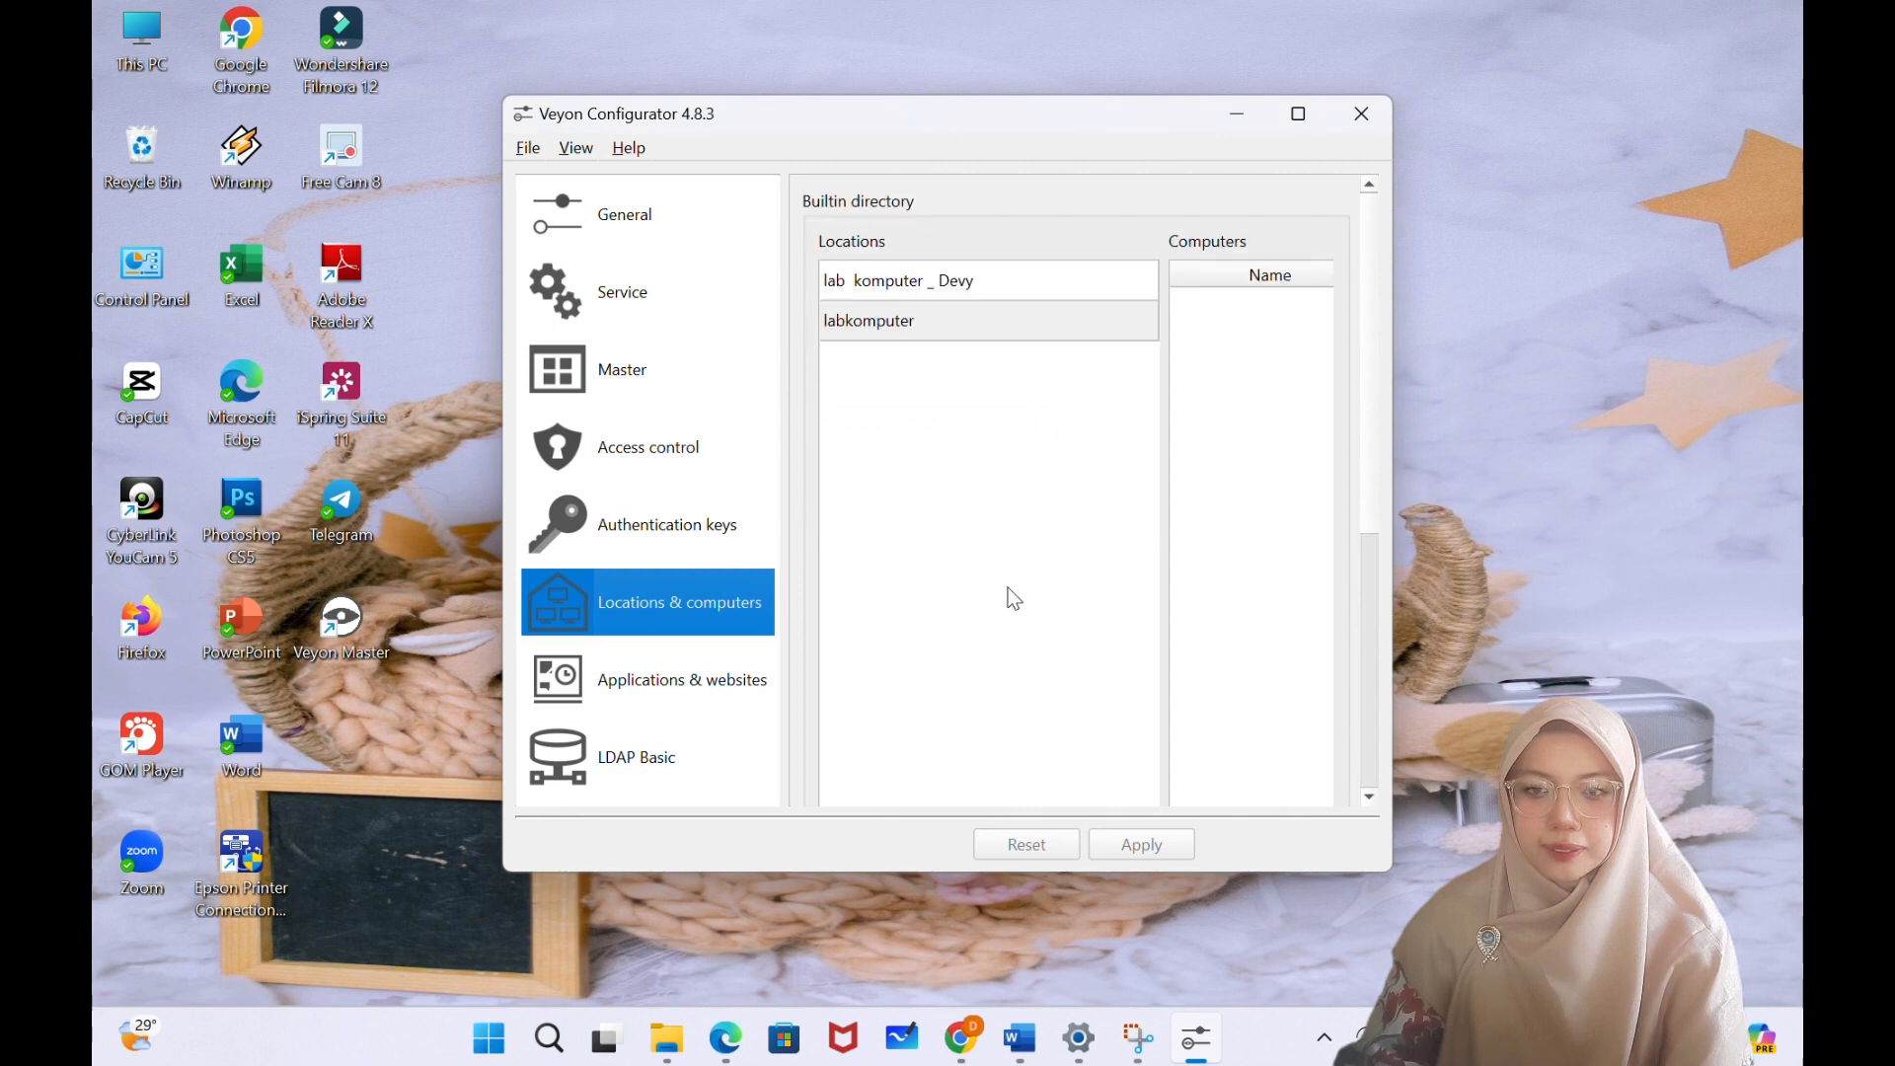
click(947, 280)
click(946, 318)
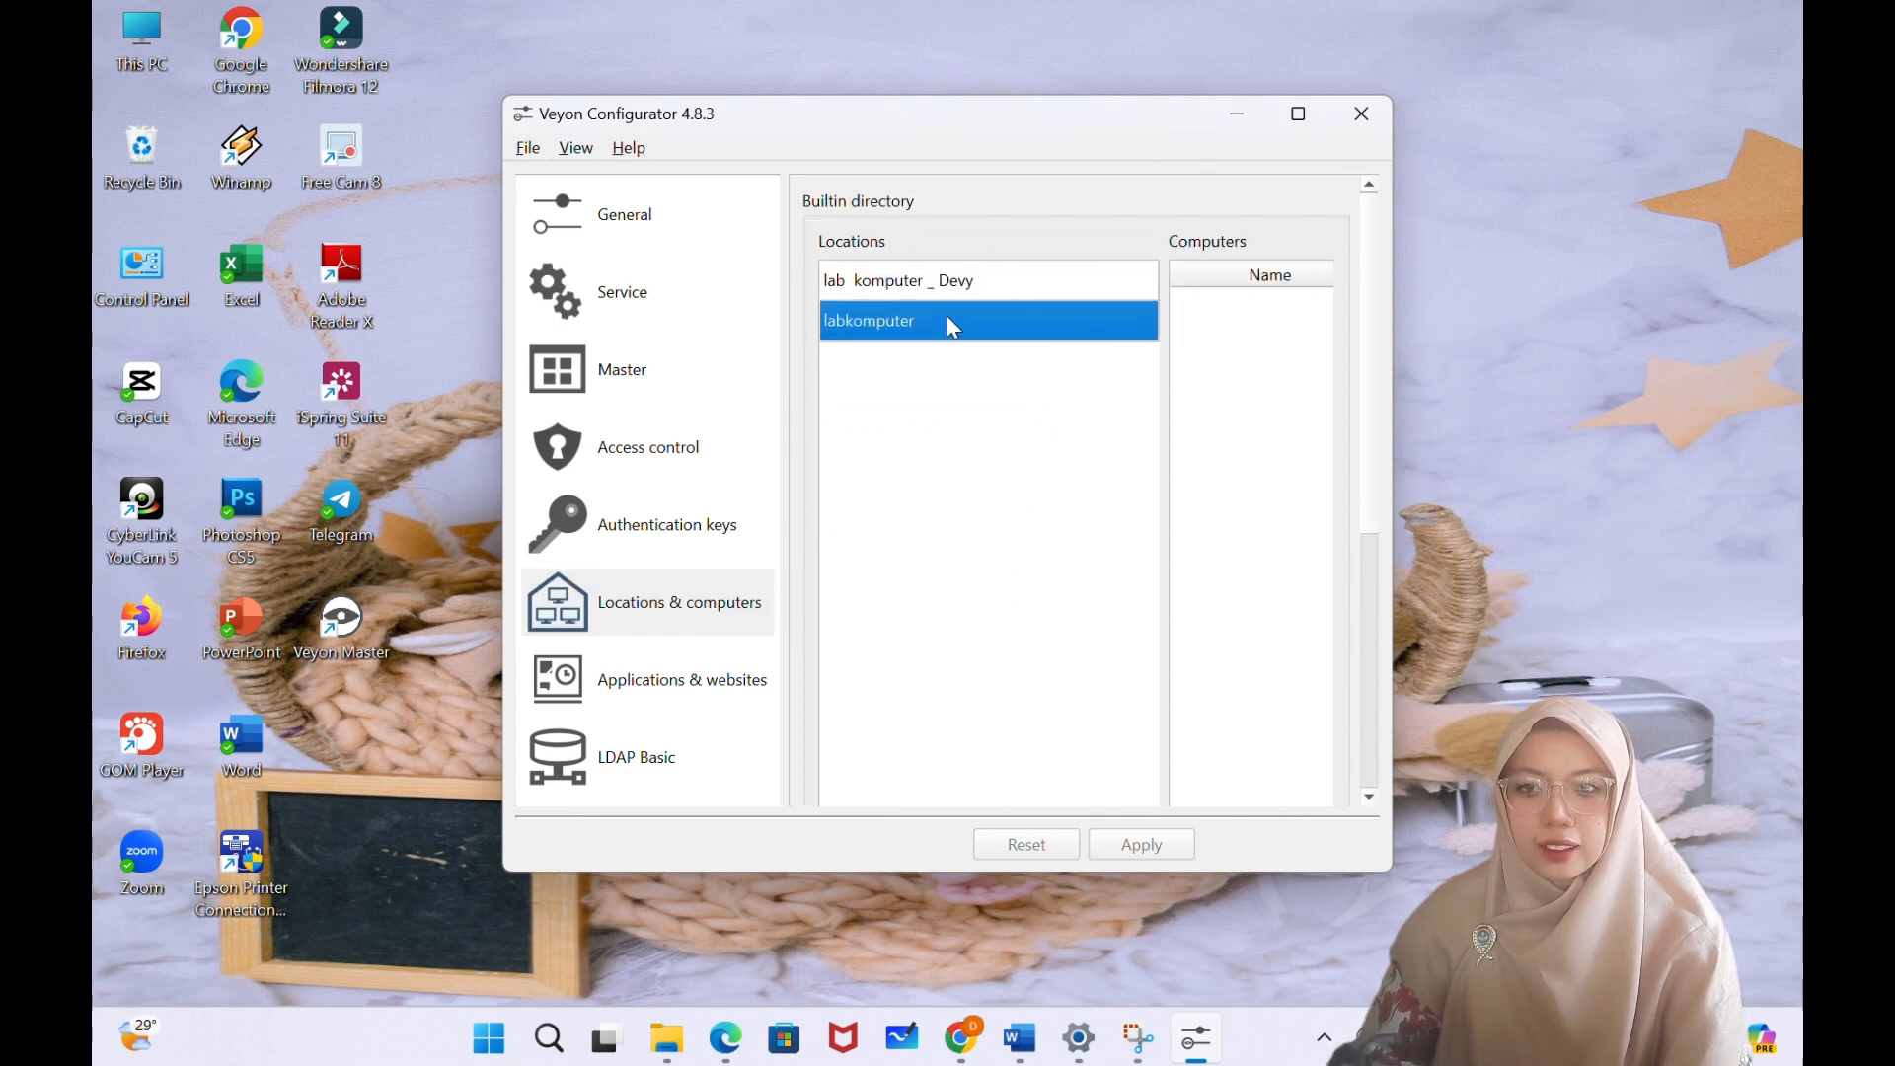
- Select the public key of the labkomputer pair among the available authentication keys
click(684, 544)
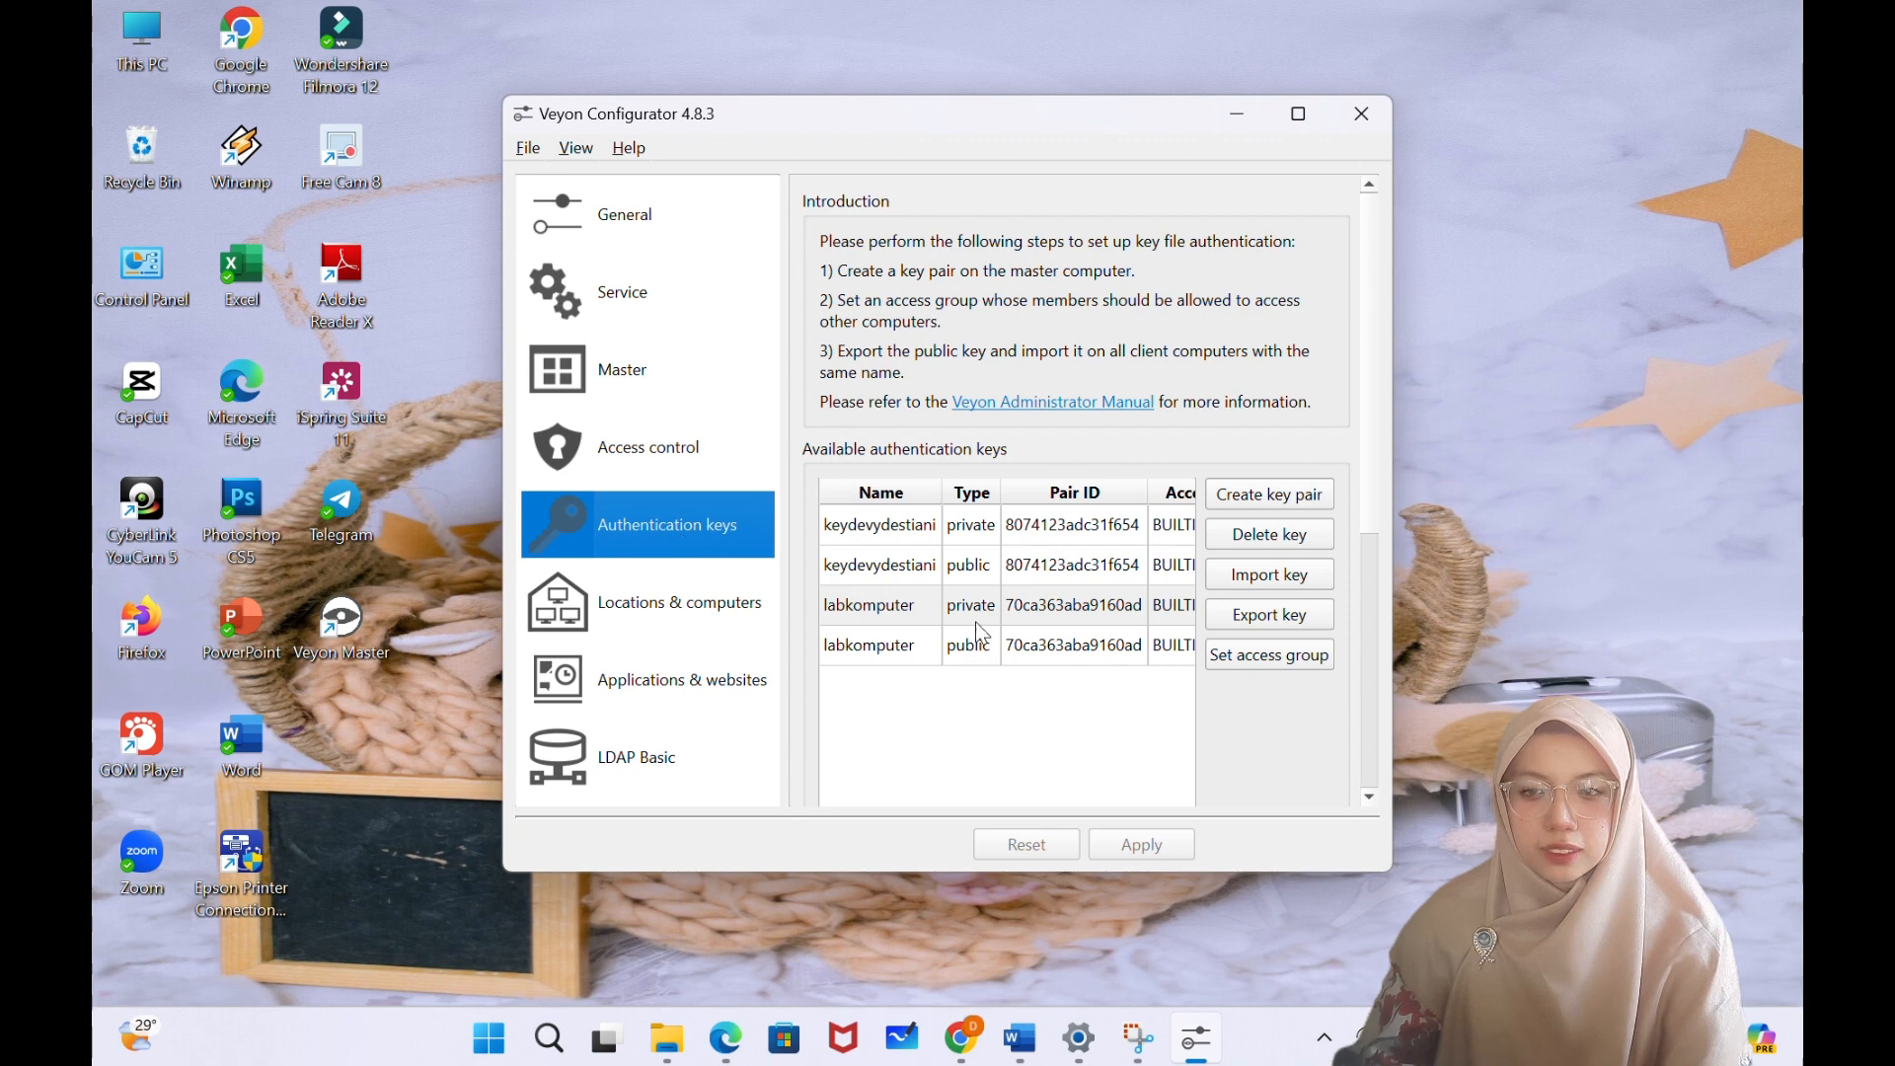
click(980, 663)
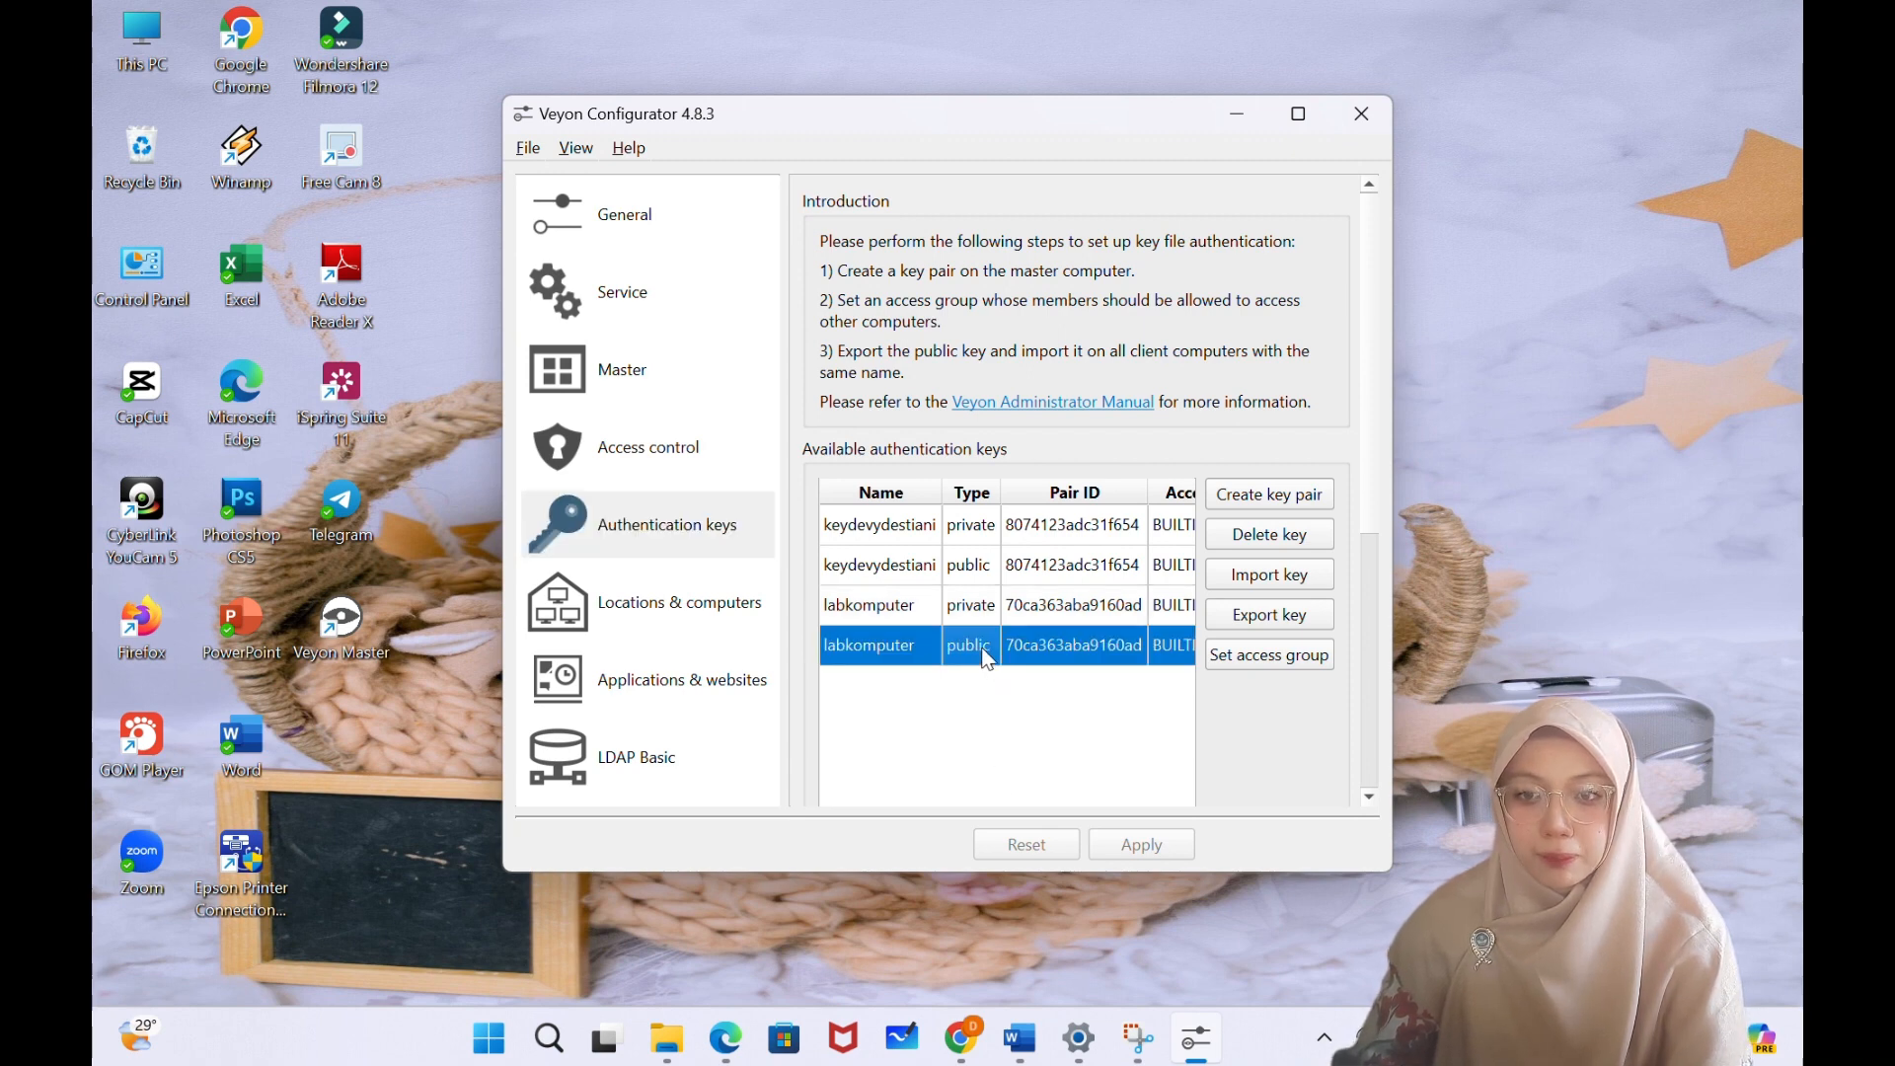
click(1275, 577)
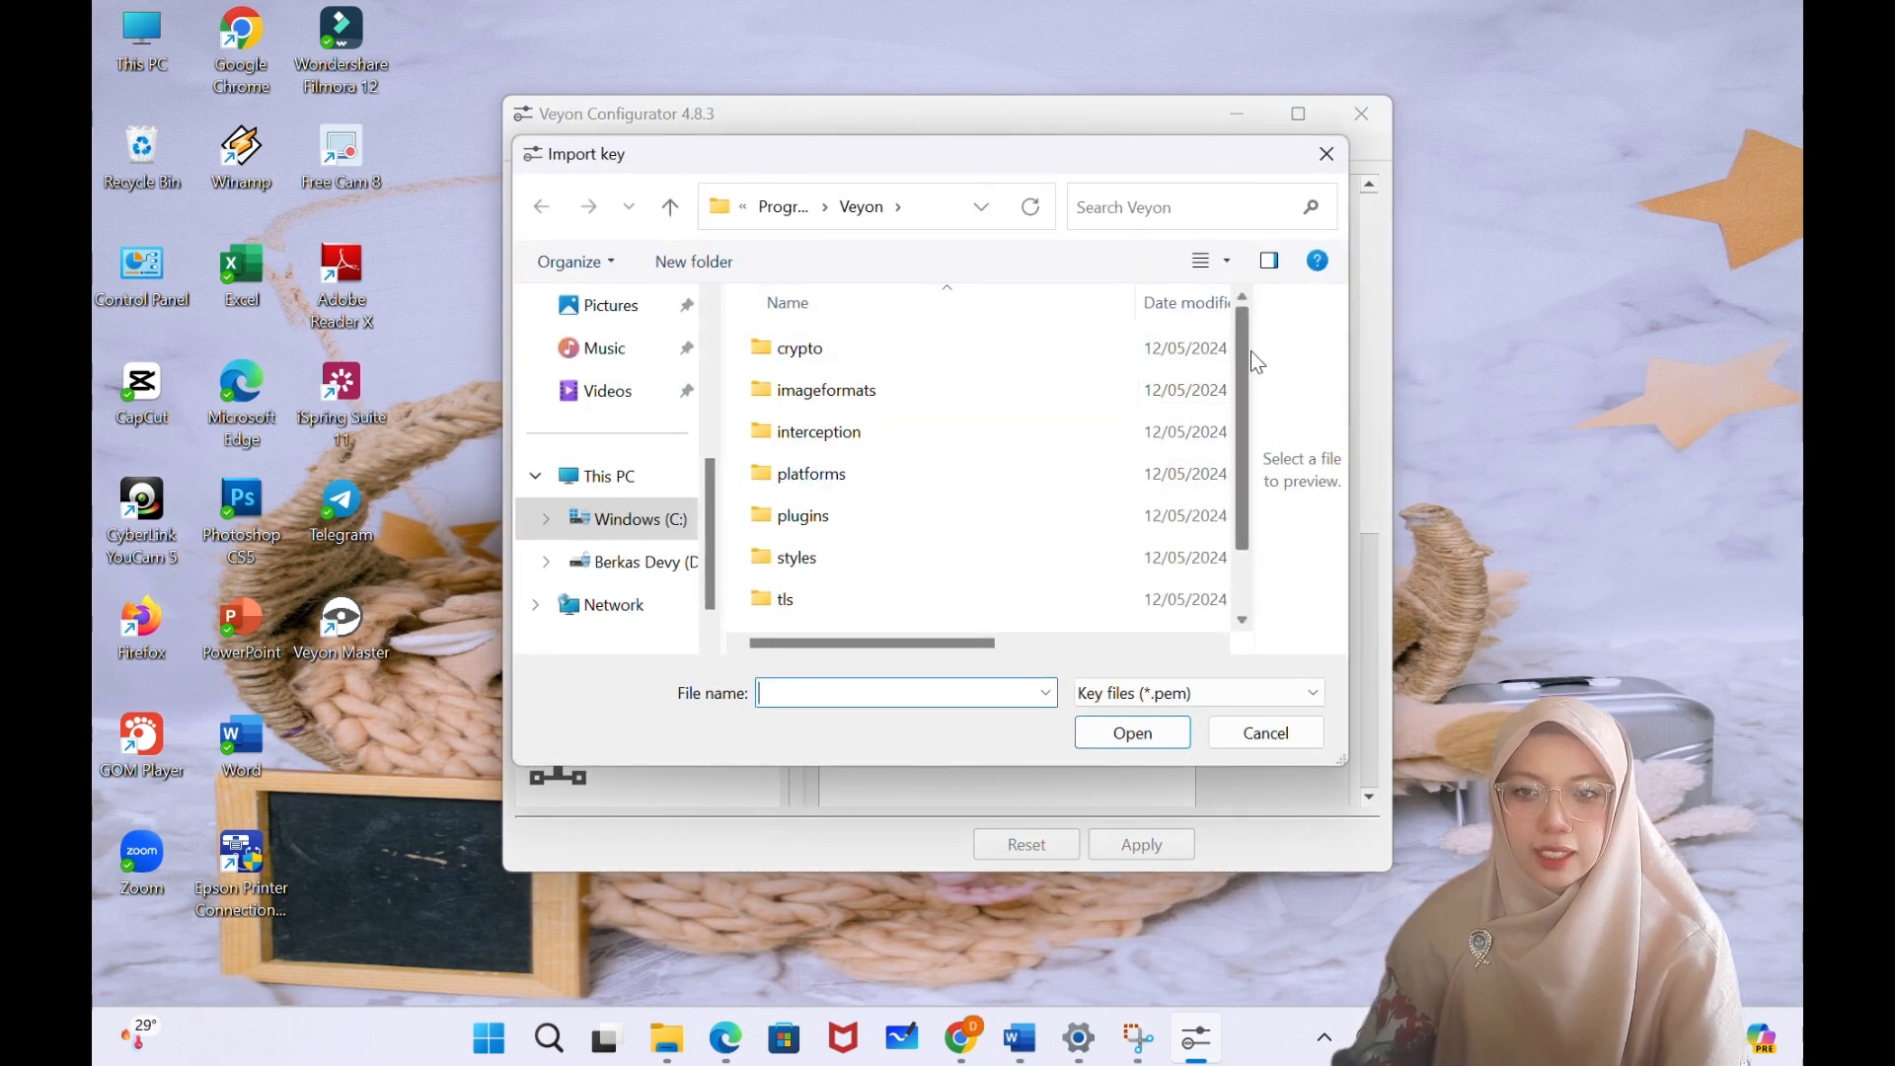
drag(1250, 351, 845, 264)
scroll(819, 424, down, 1)
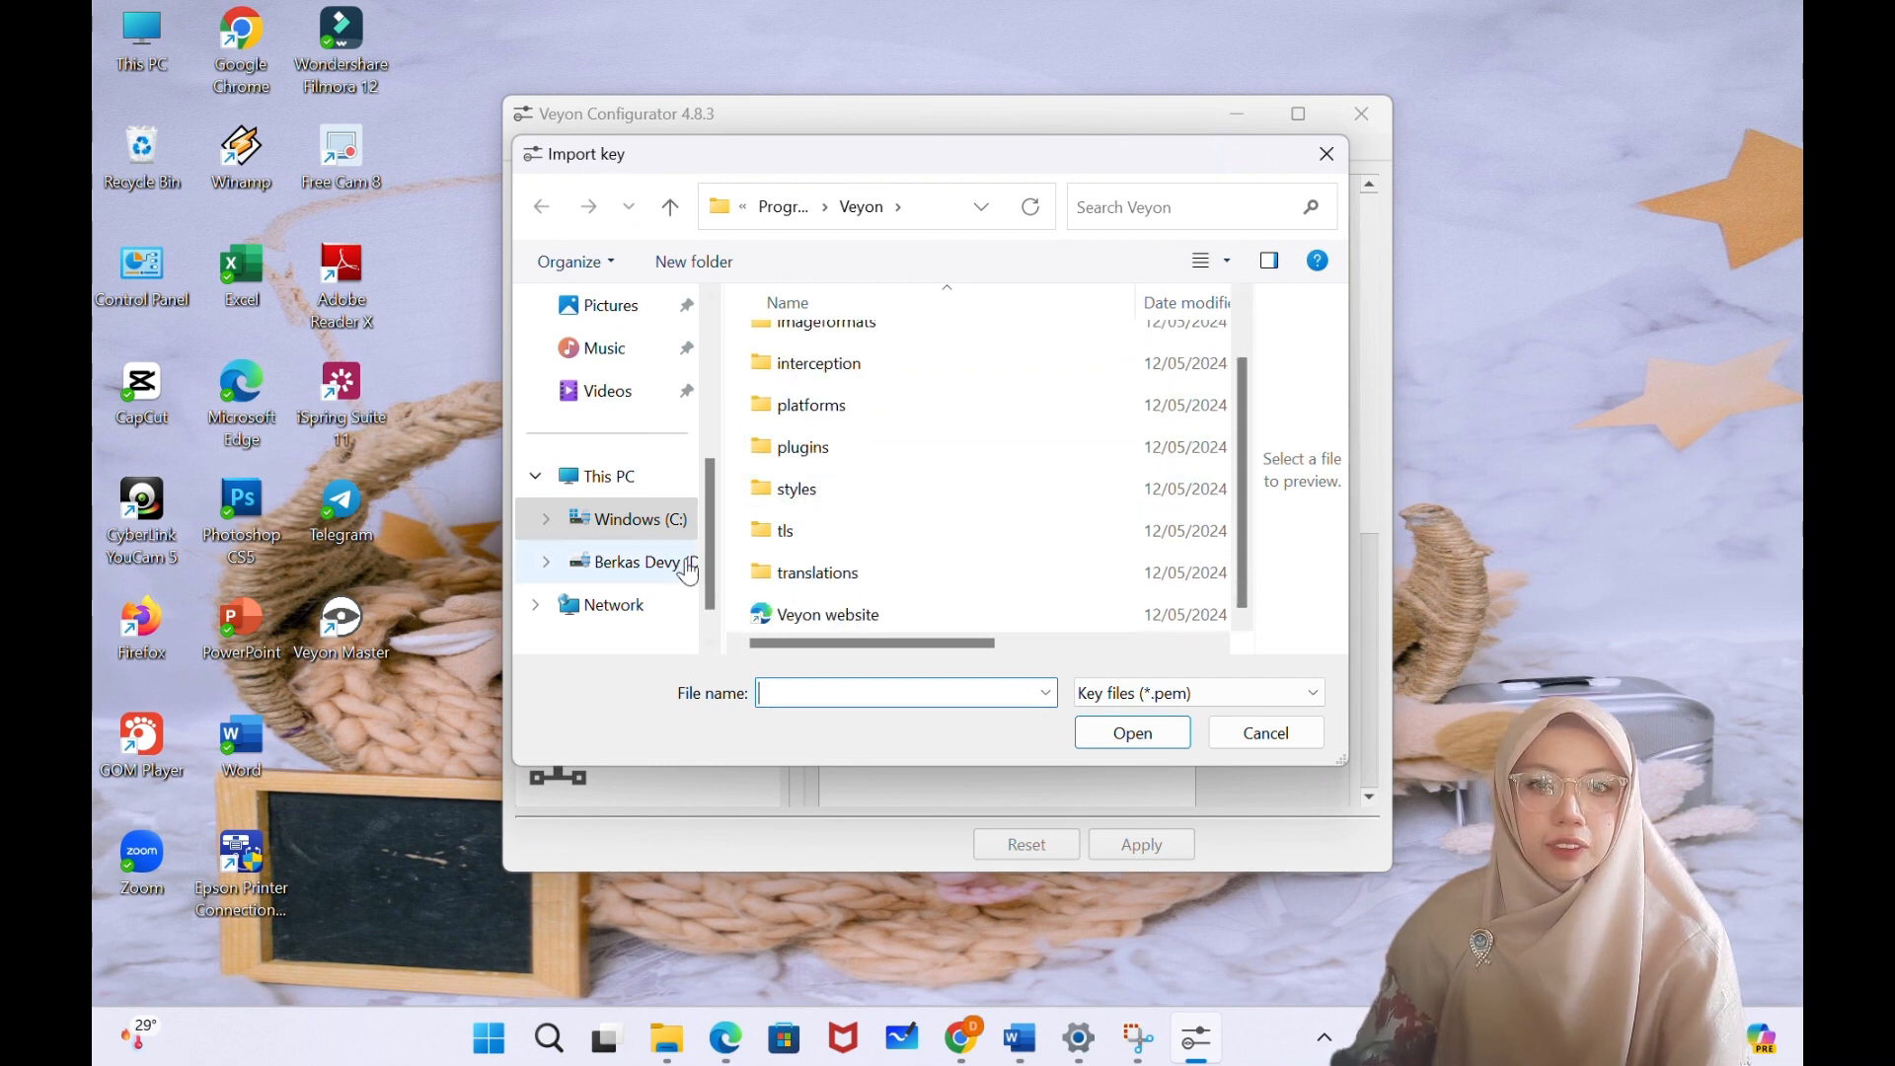
click(631, 562)
scroll(947, 464, down, 5)
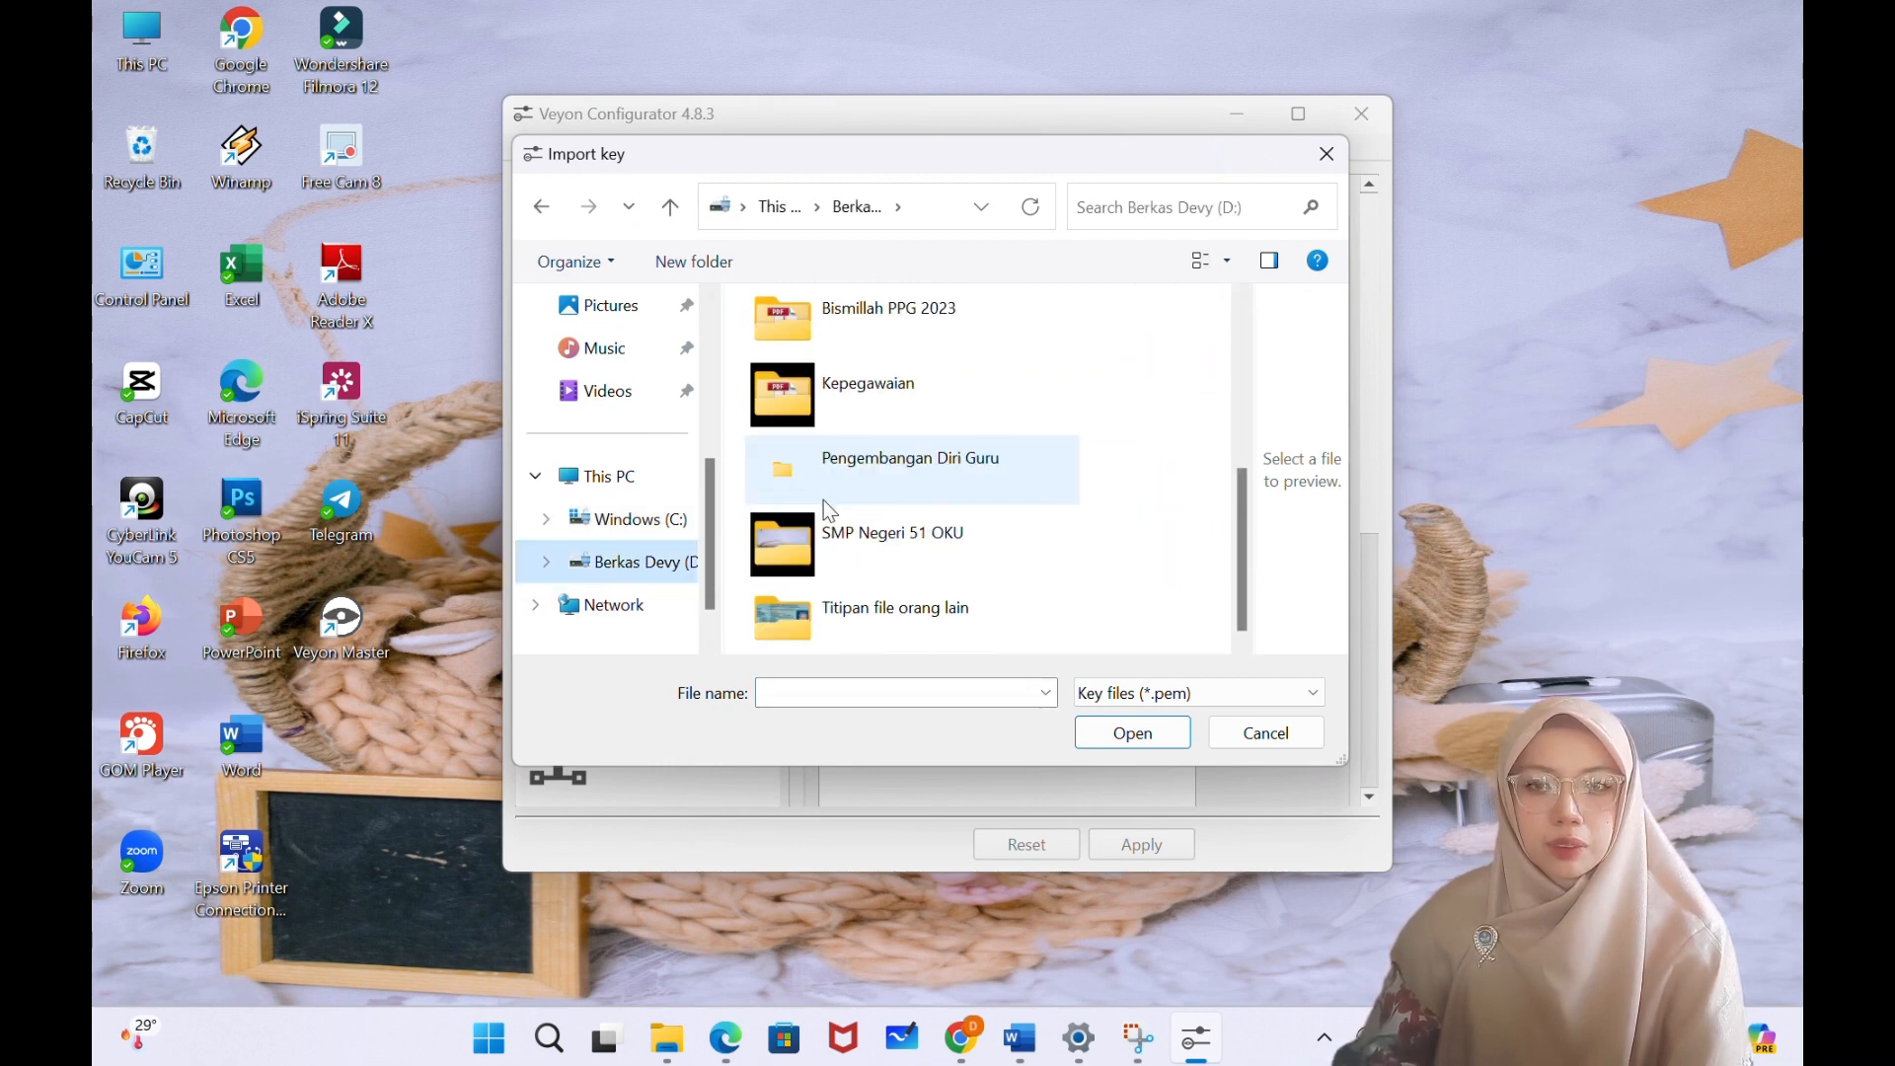
click(965, 468)
double_click(965, 468)
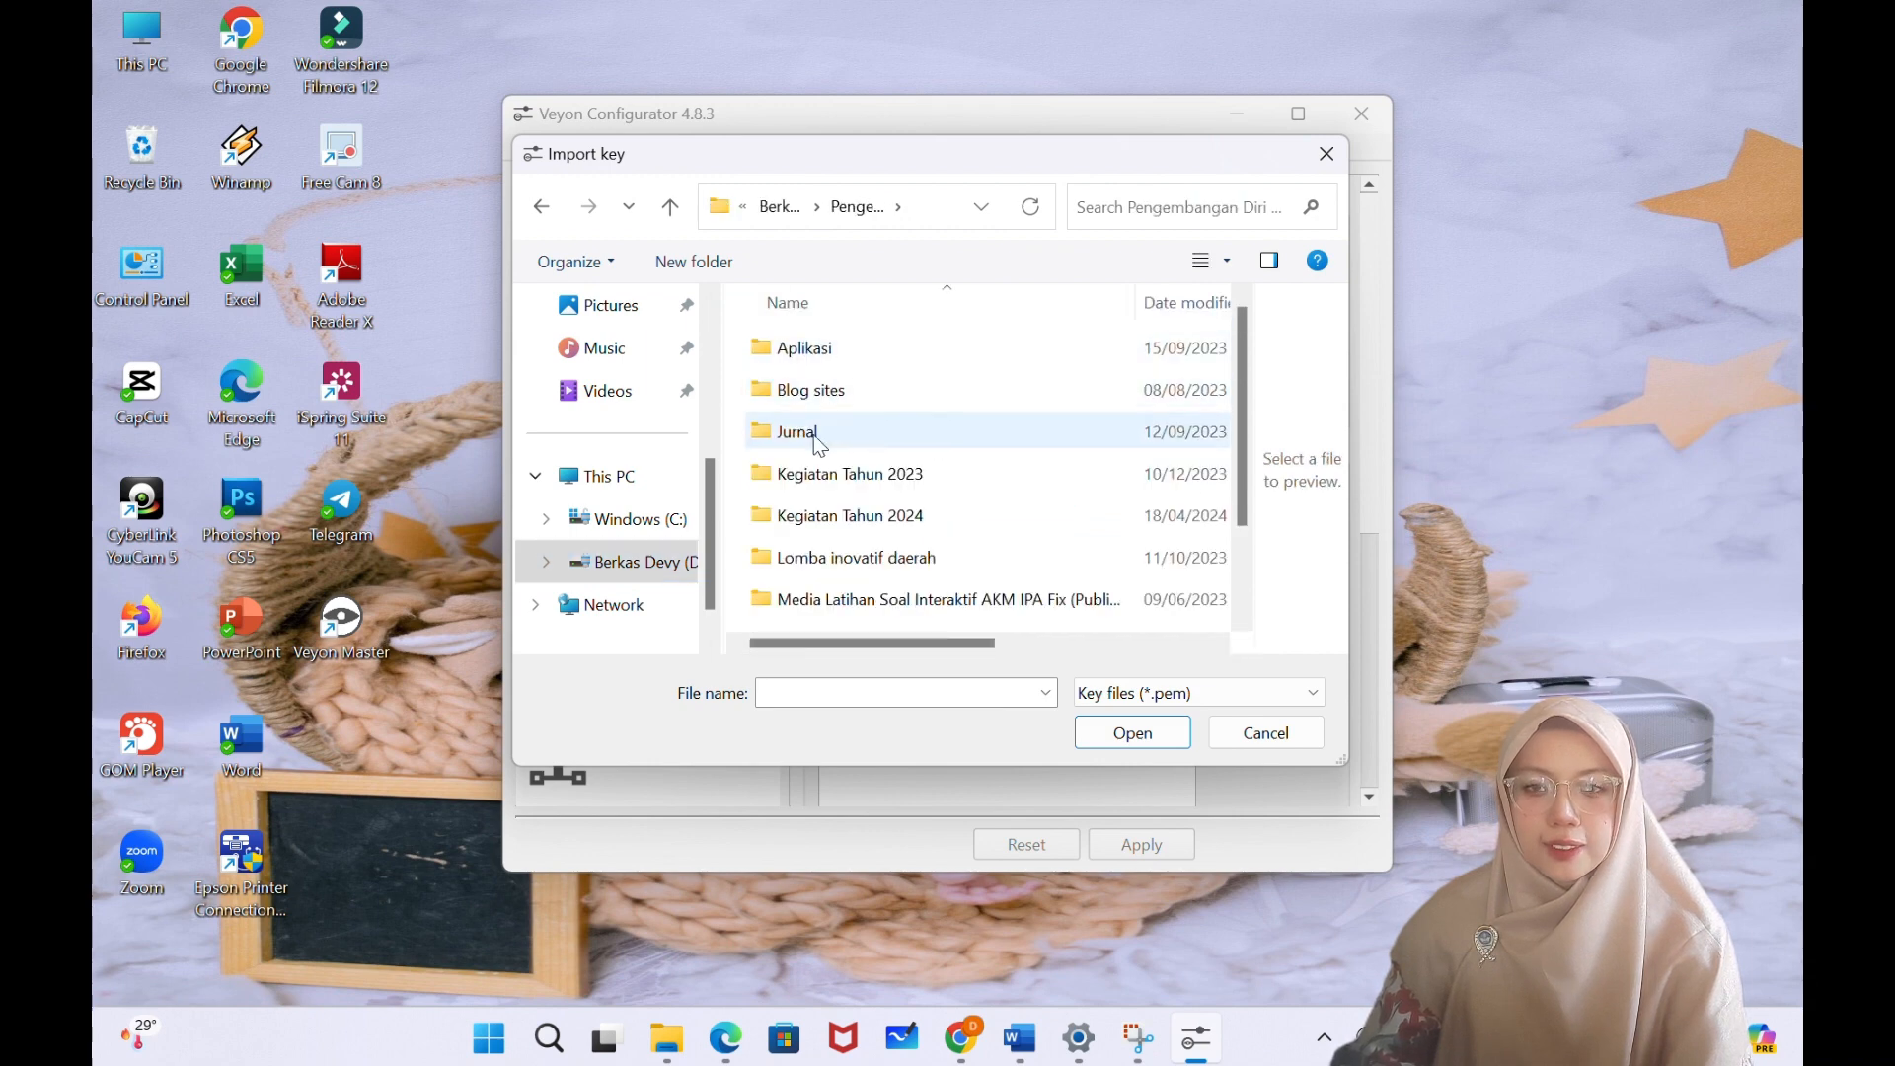
double_click(846, 517)
scroll(858, 494, down, 1)
double_click(859, 531)
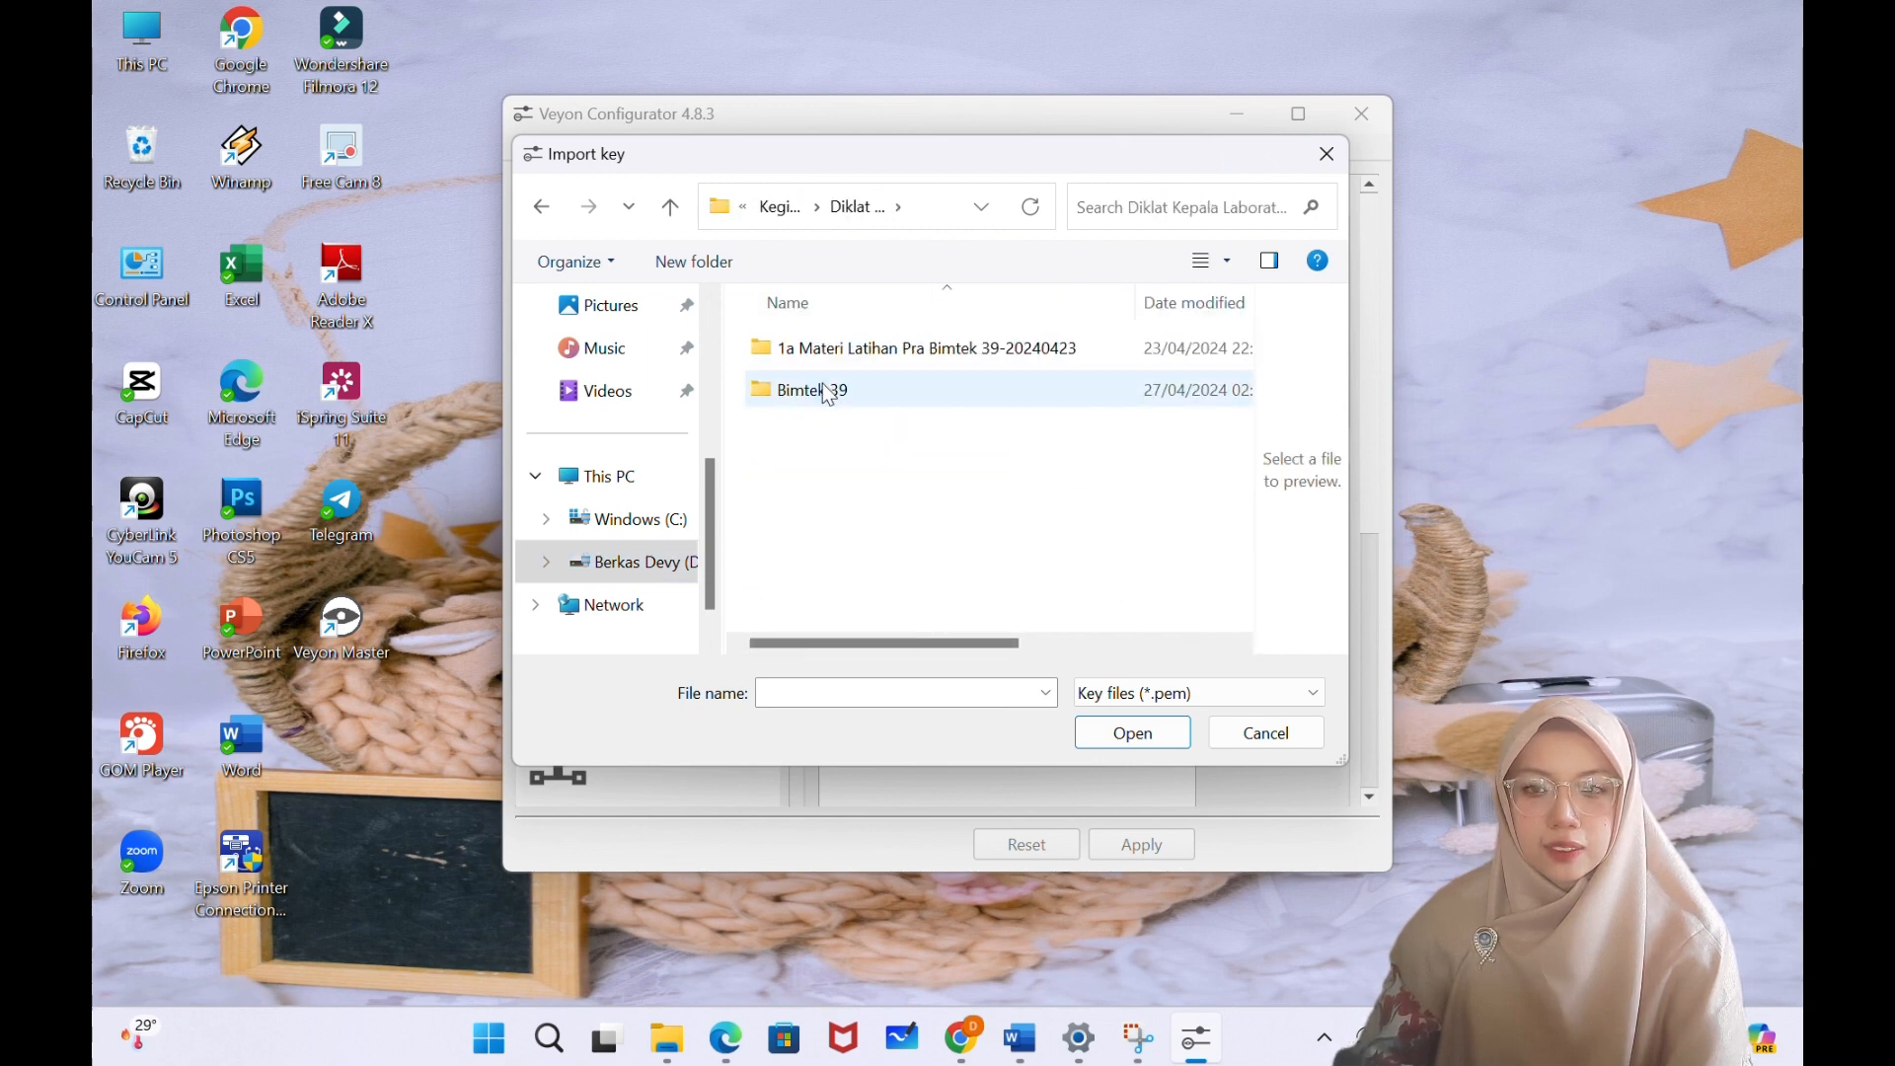
double_click(821, 383)
click(839, 345)
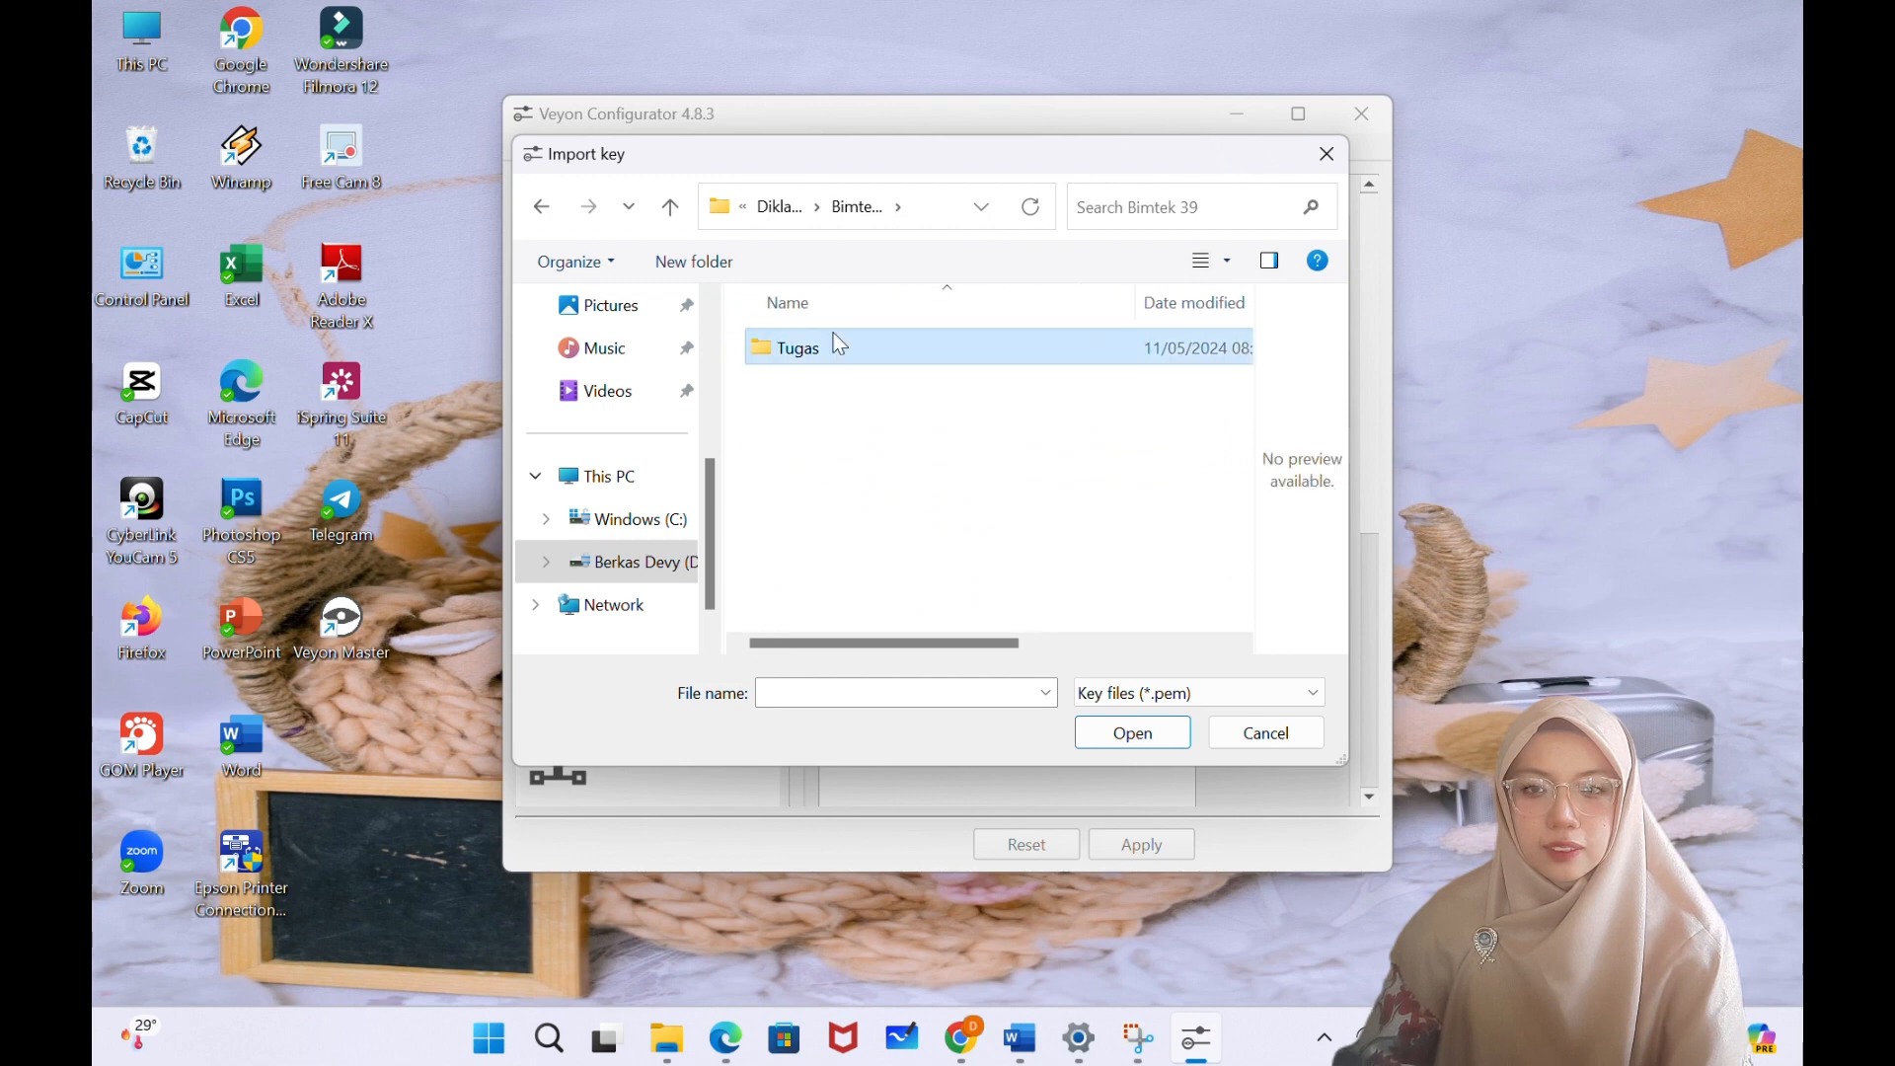
double_click(862, 362)
scroll(861, 493, down, 2)
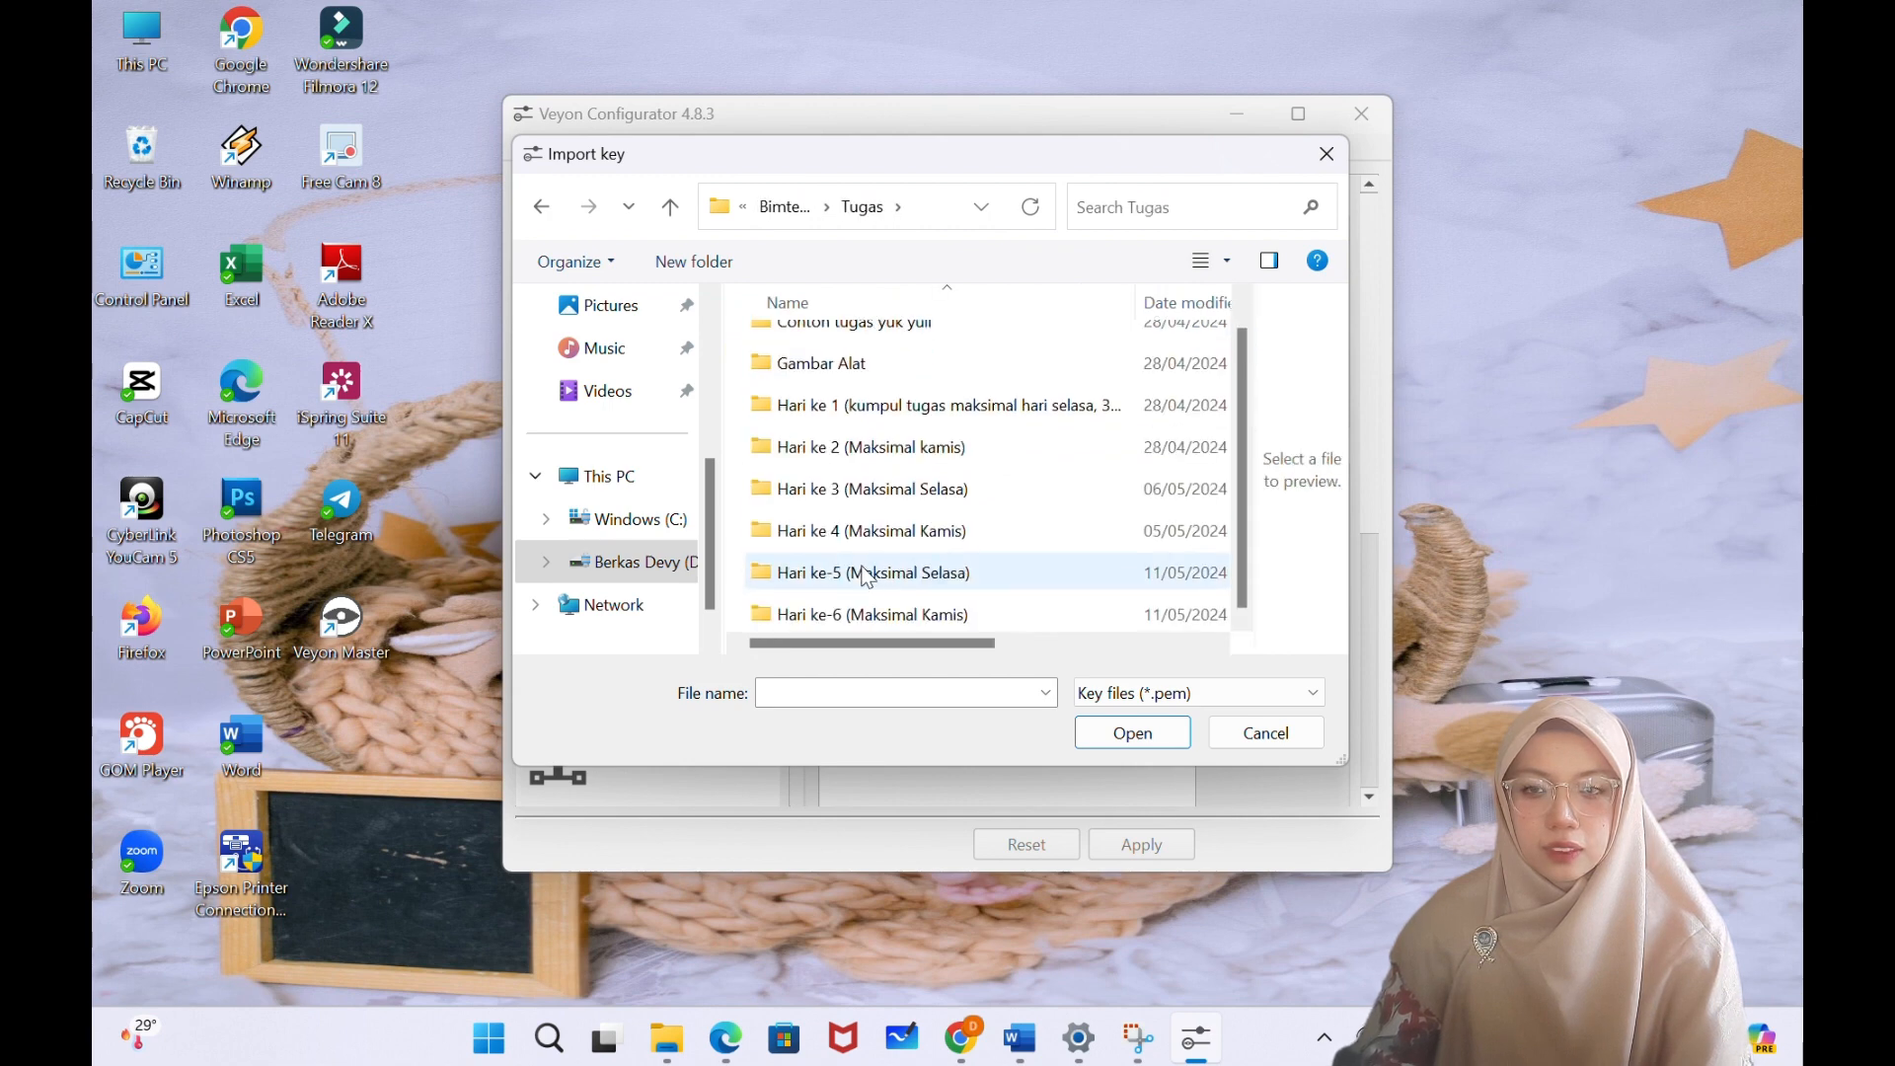
double_click(964, 618)
double_click(913, 385)
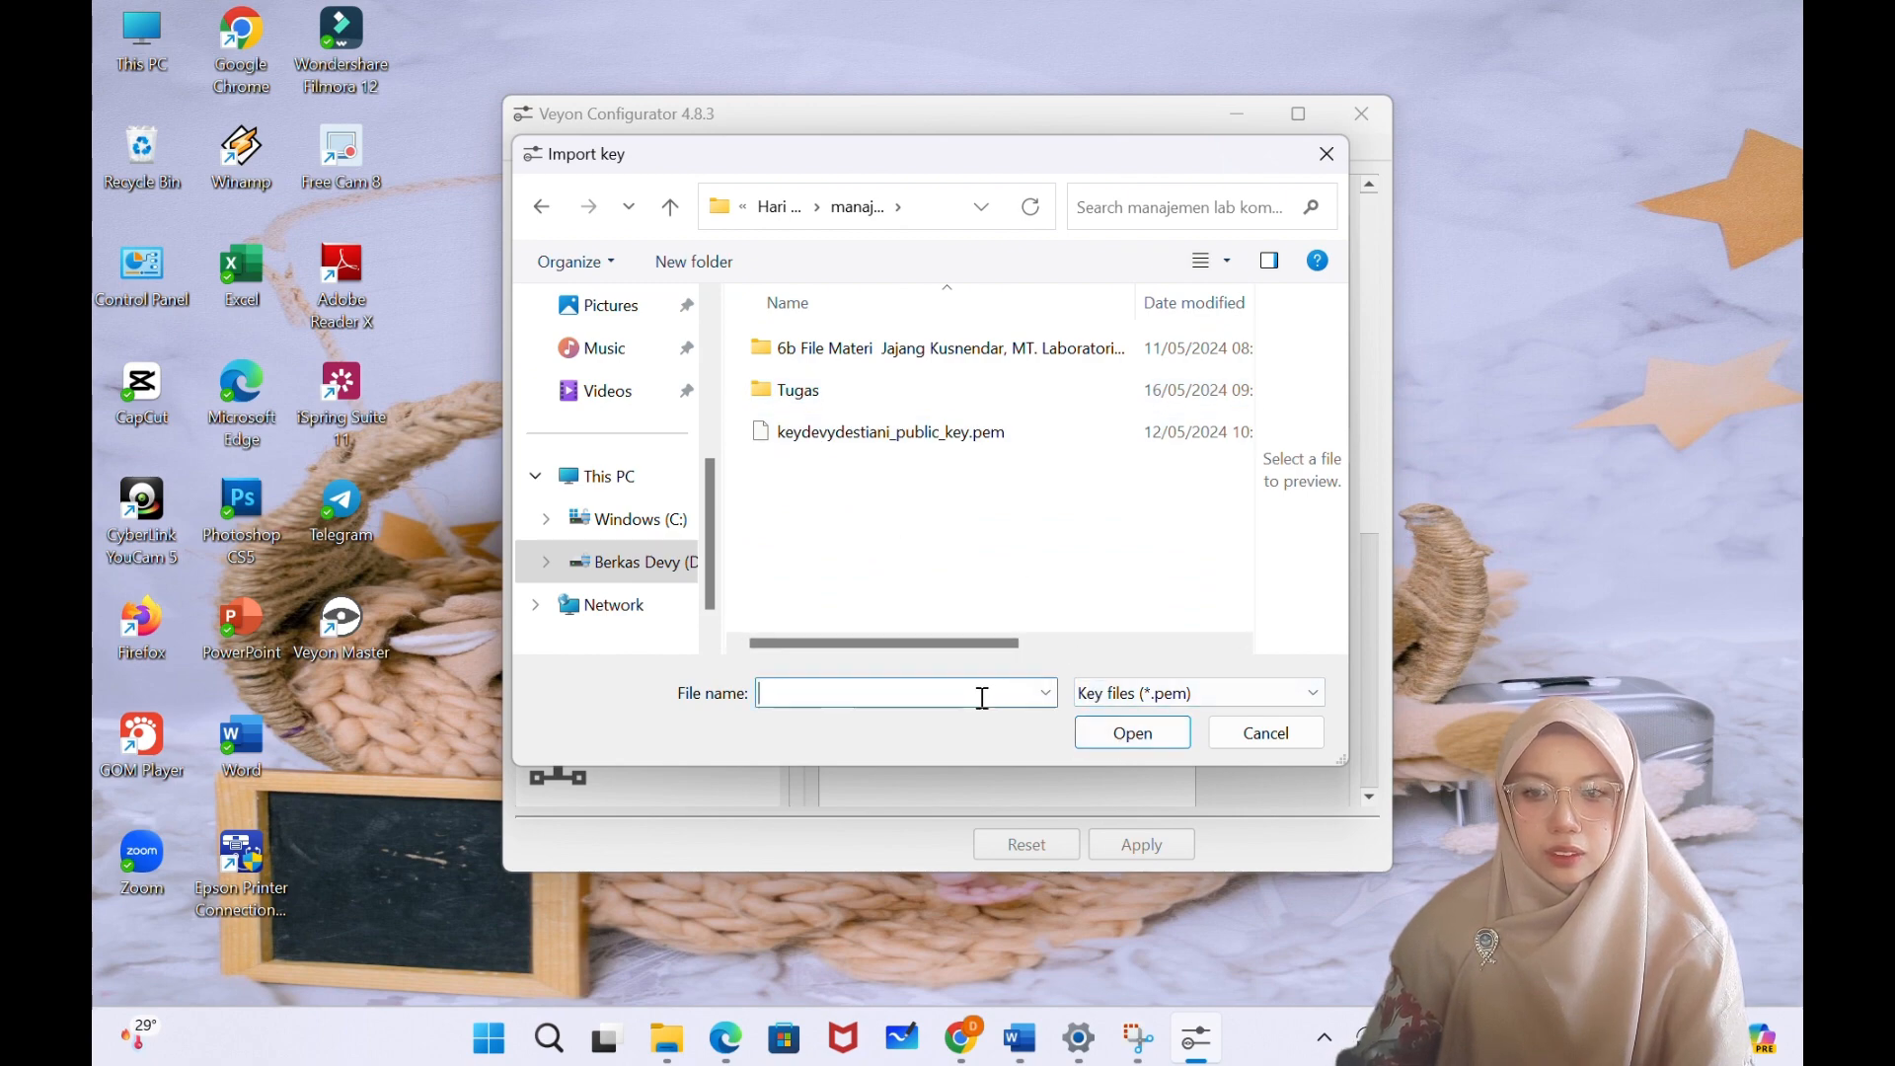
click(1282, 747)
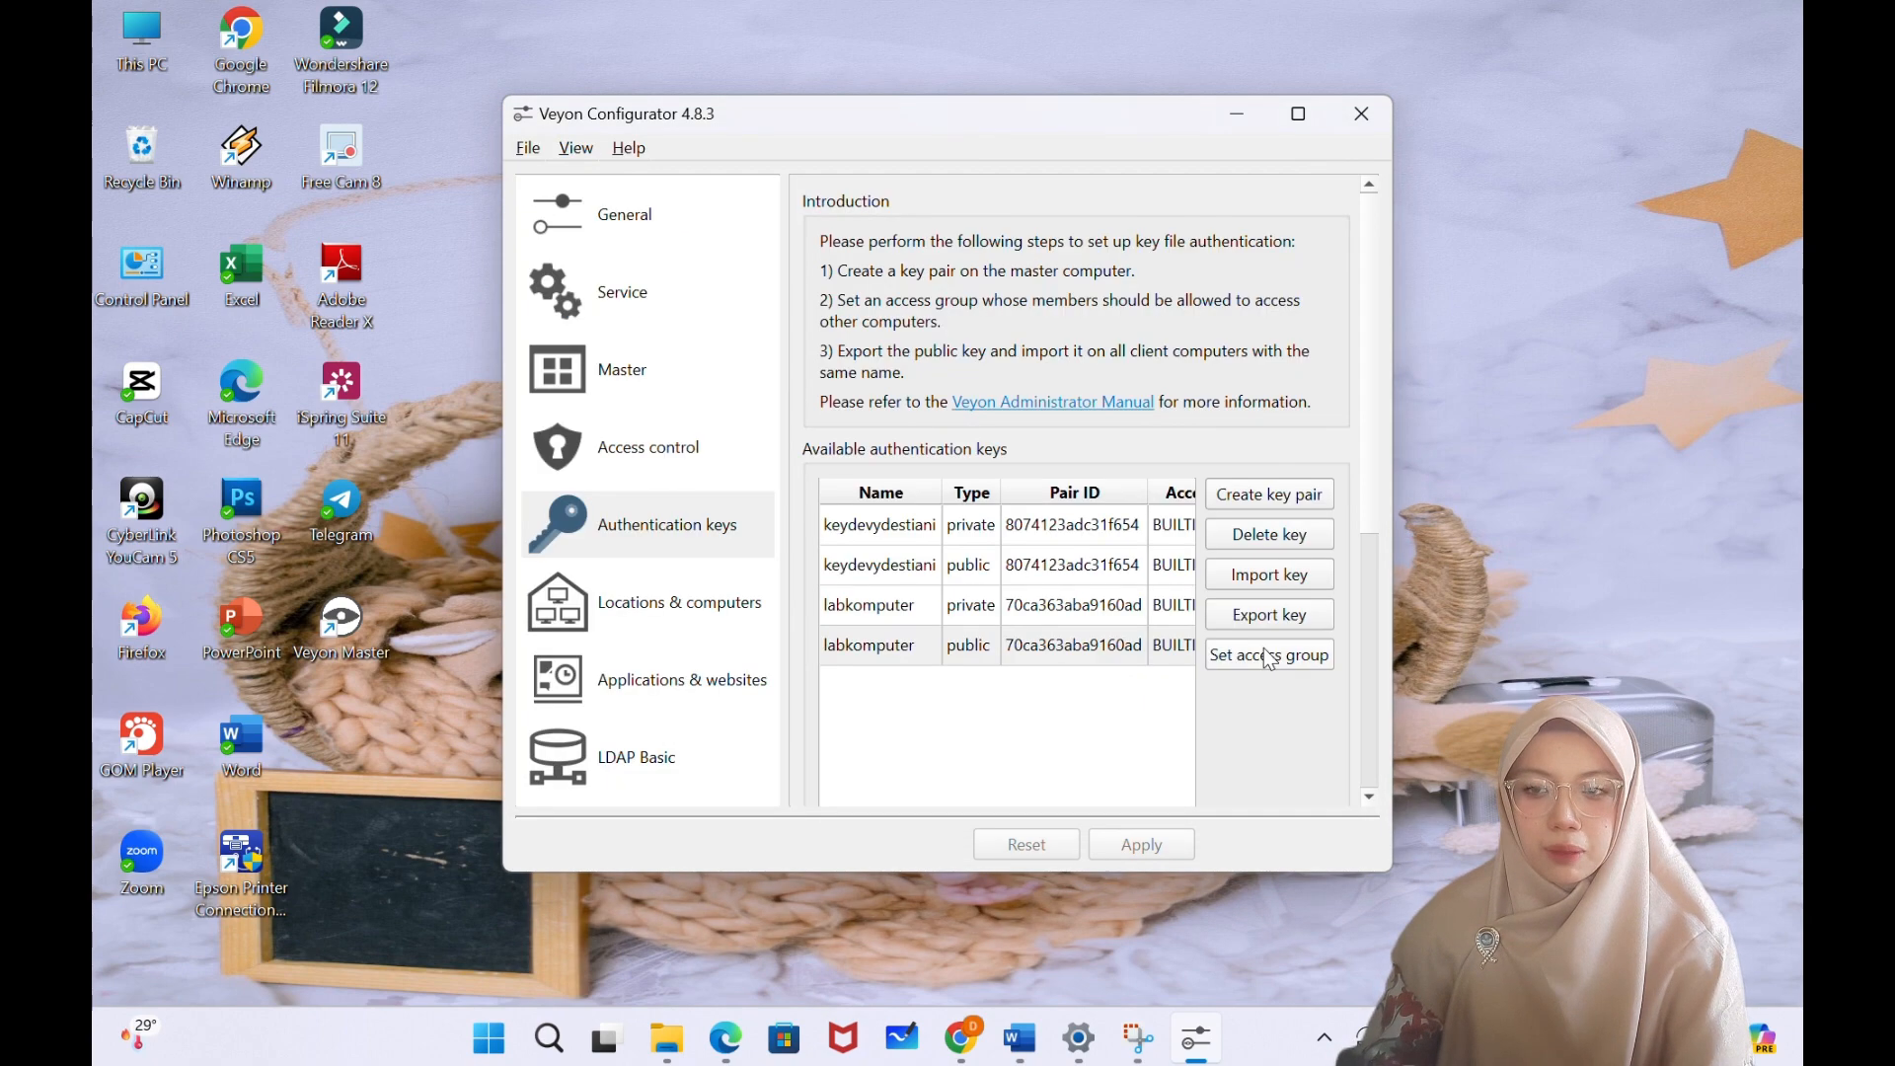
- Start exporting the selected public key and browse the D: drive to Pengembangan Diri Guru > Kegiatan Tahun 2024 > Diklat Kepala Laboratorium
click(1283, 620)
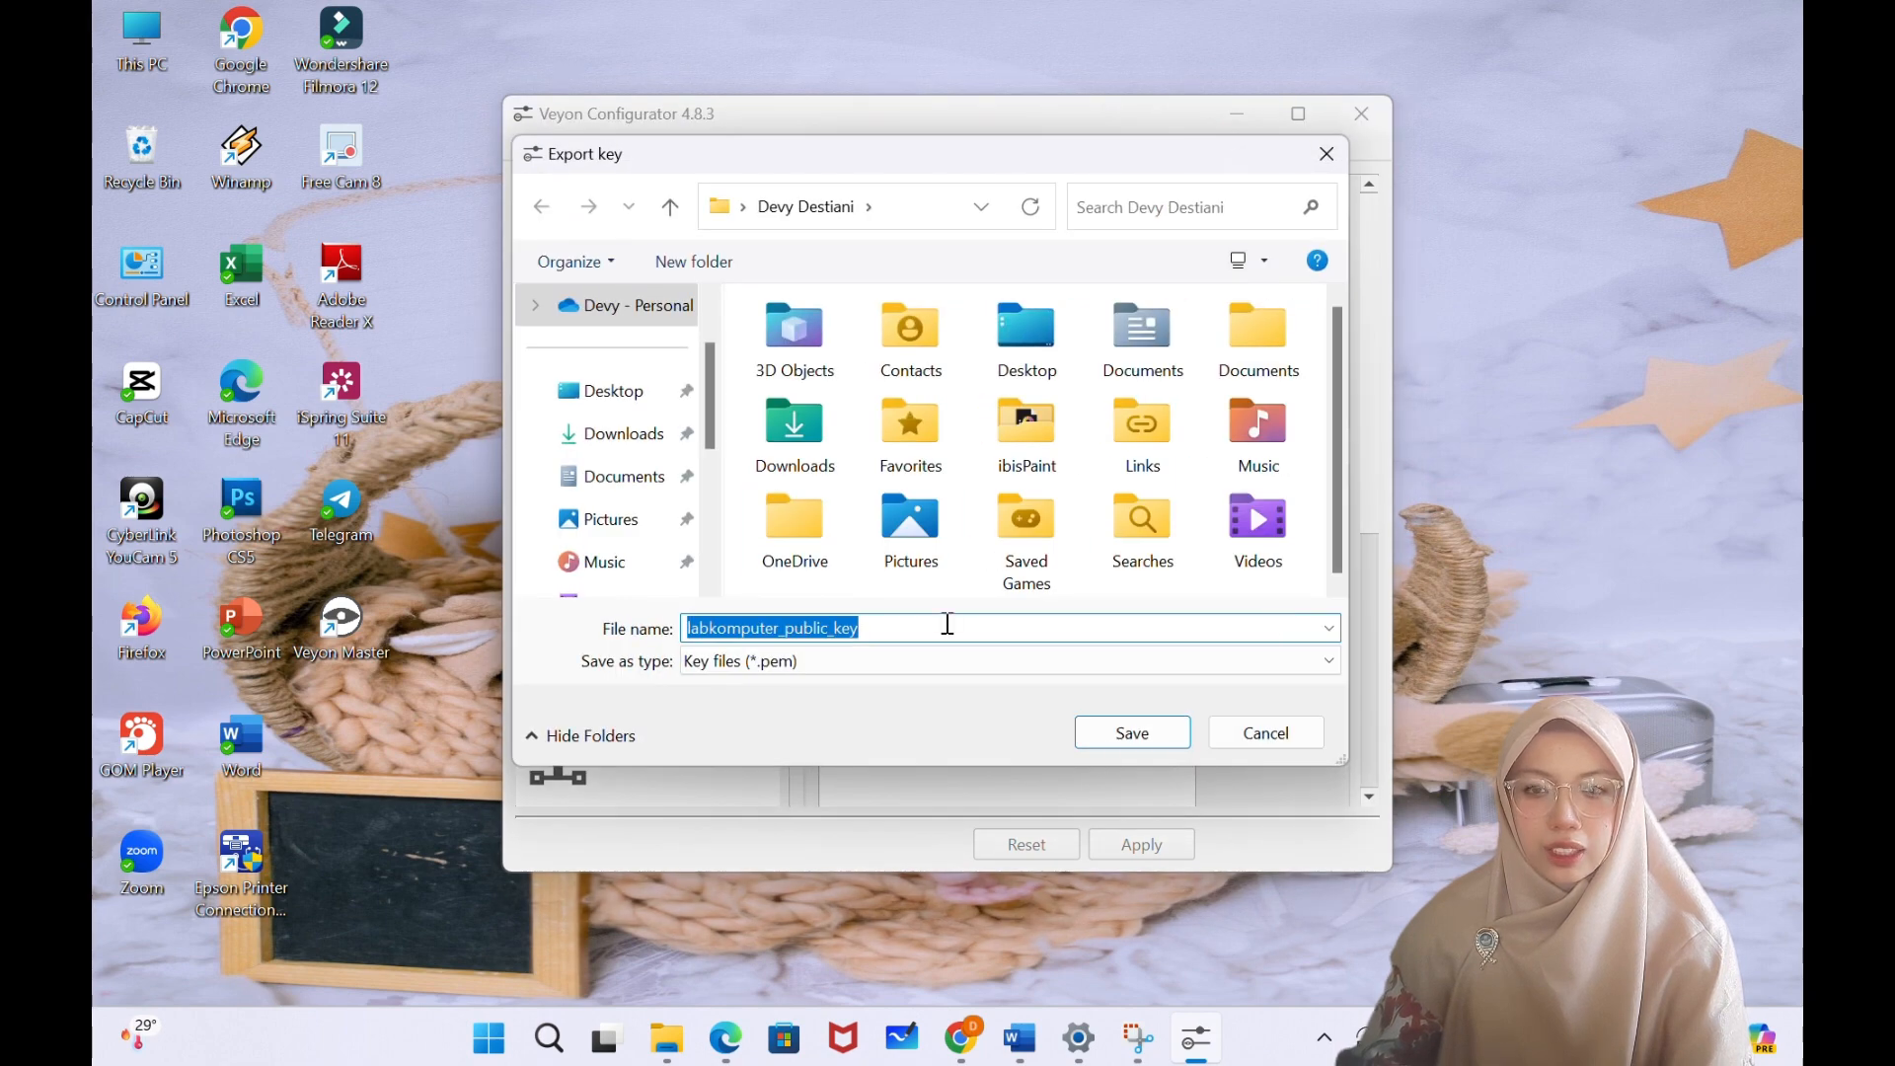
drag(711, 395, 711, 515)
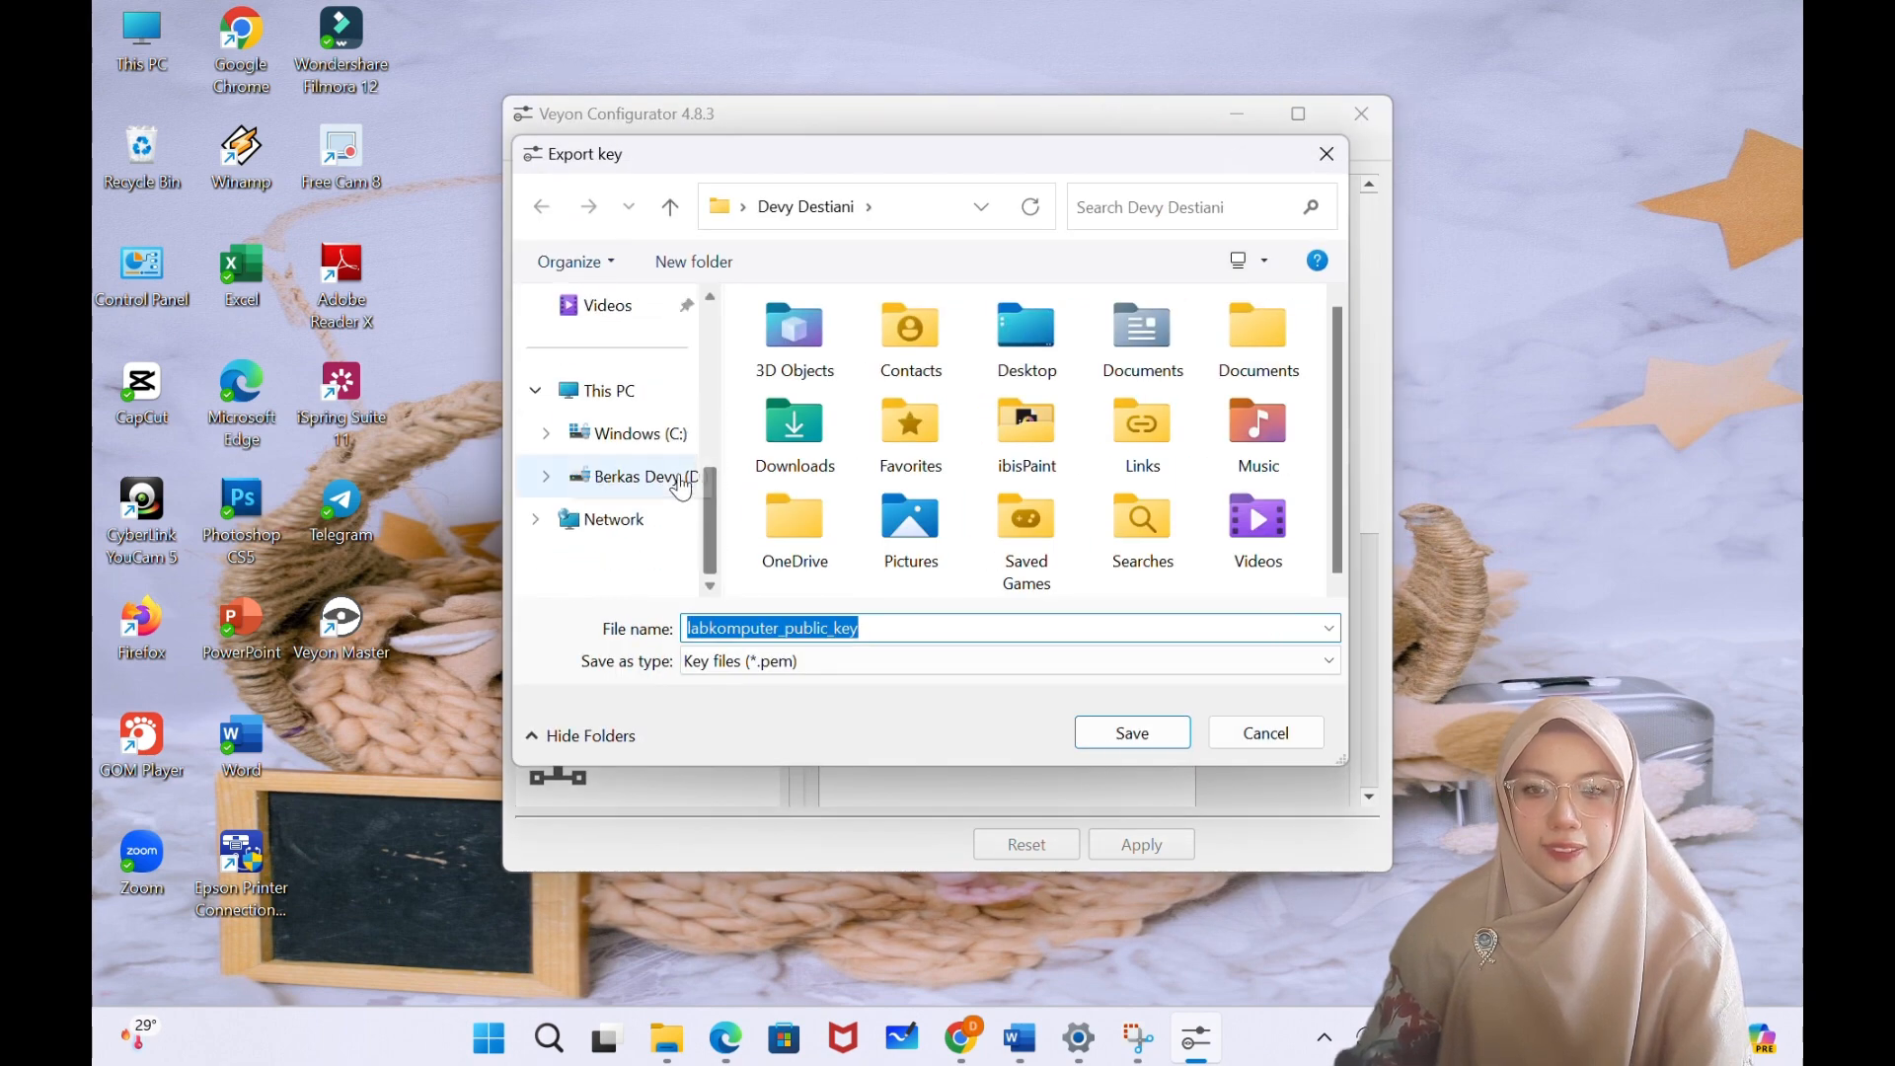
click(640, 477)
scroll(868, 483, down, 5)
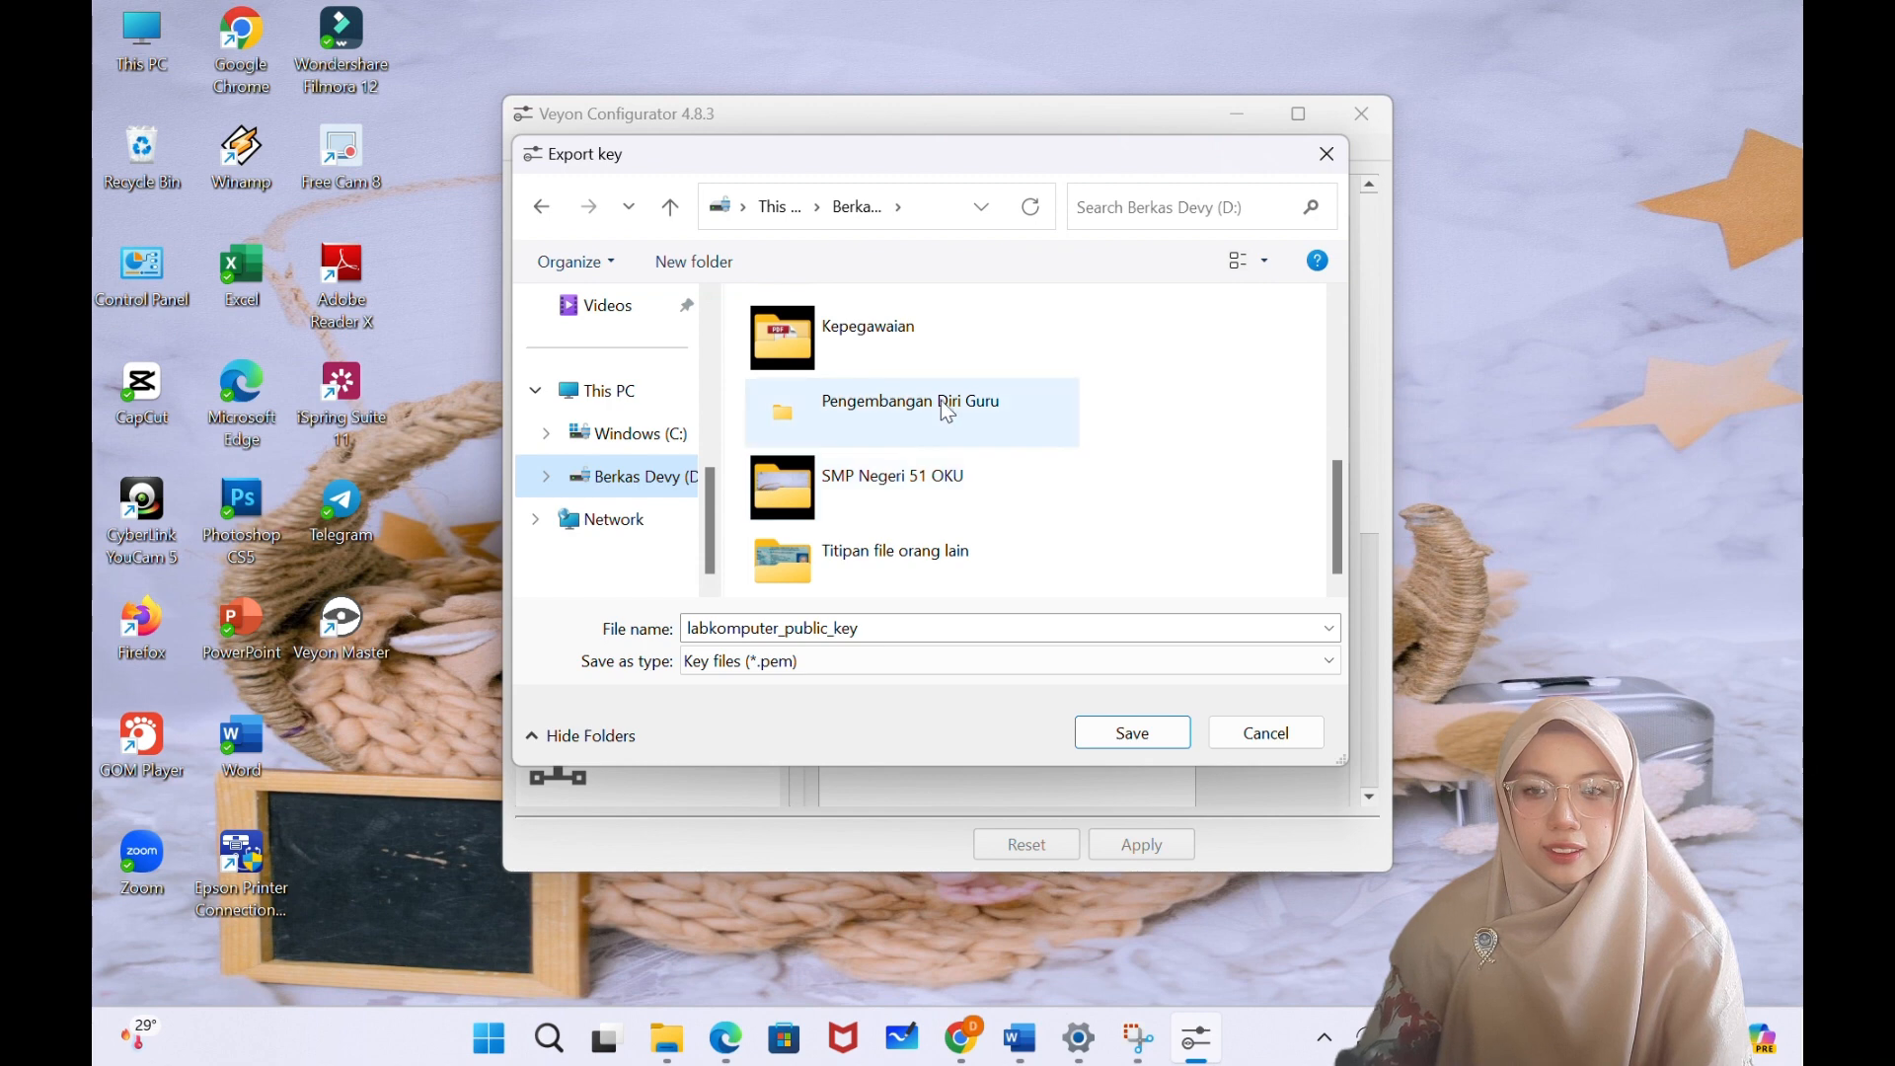
double_click(888, 407)
scroll(862, 461, down, 1)
click(892, 358)
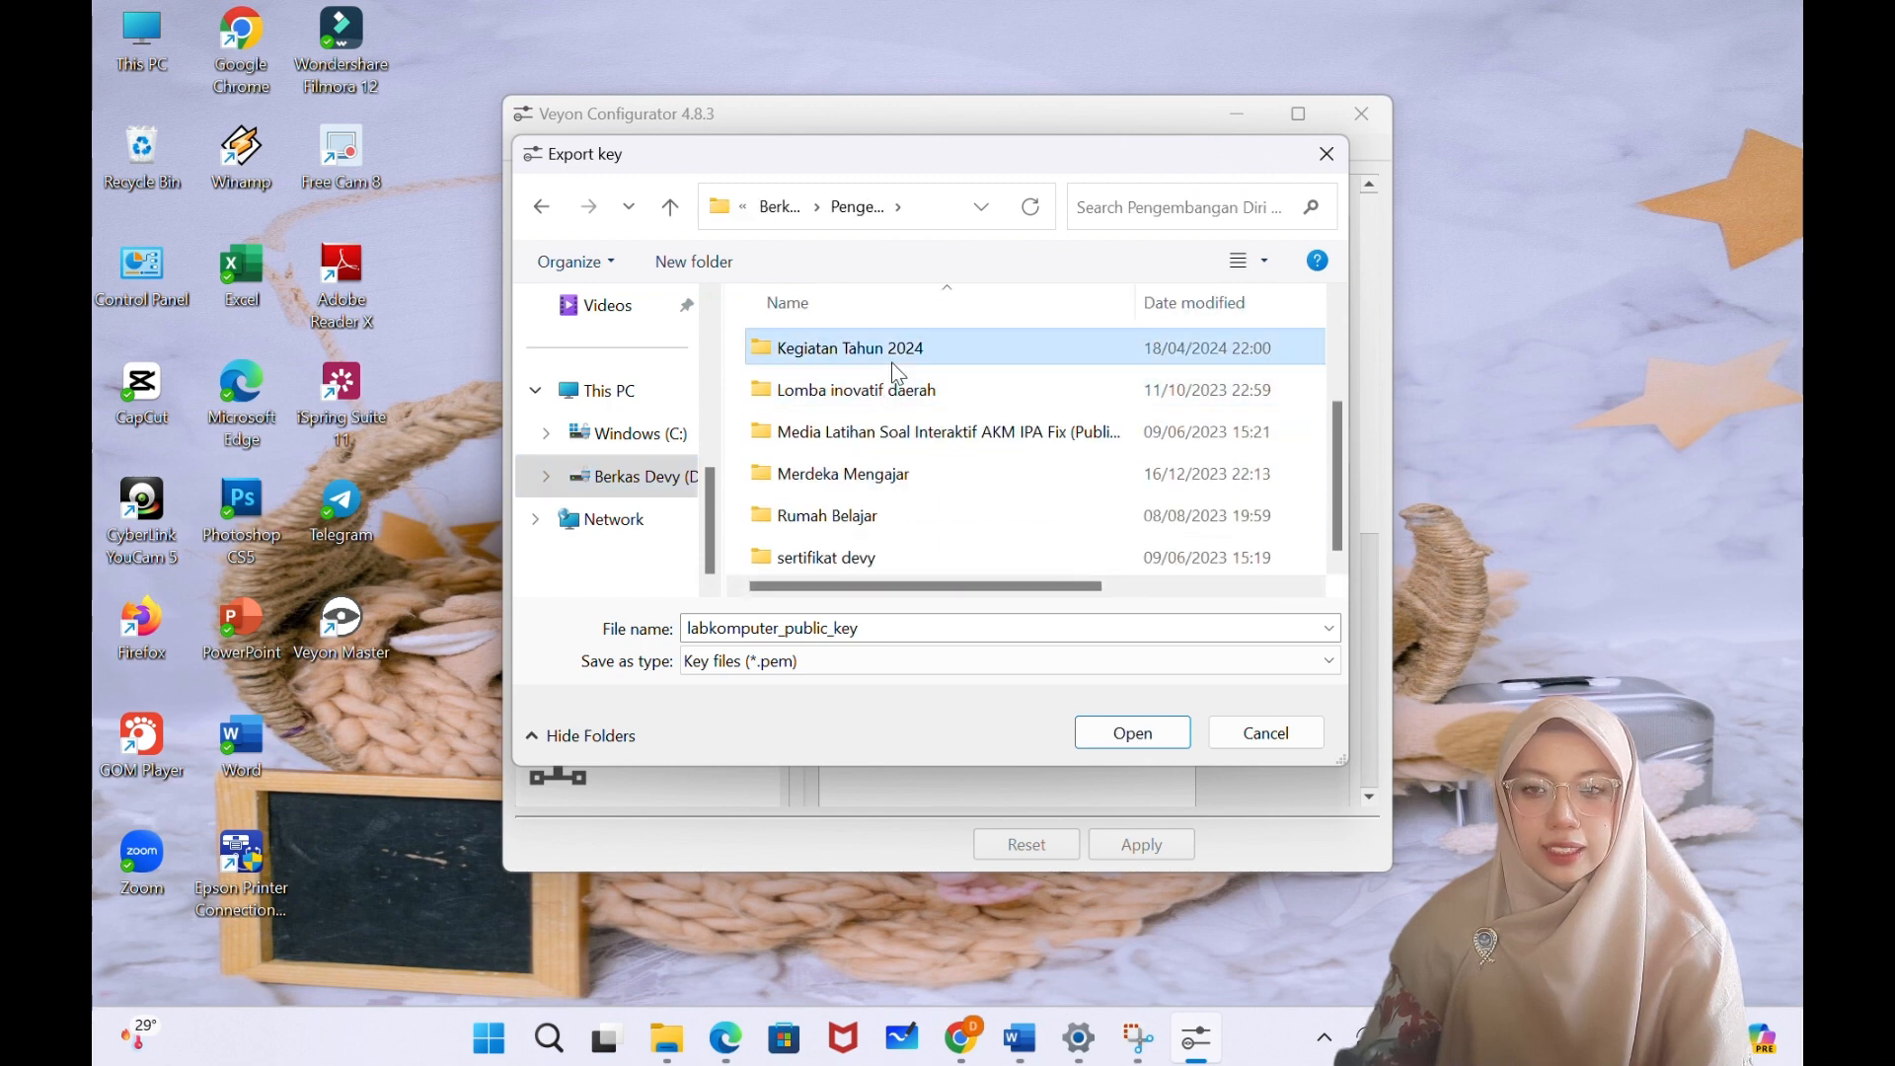
double_click(891, 358)
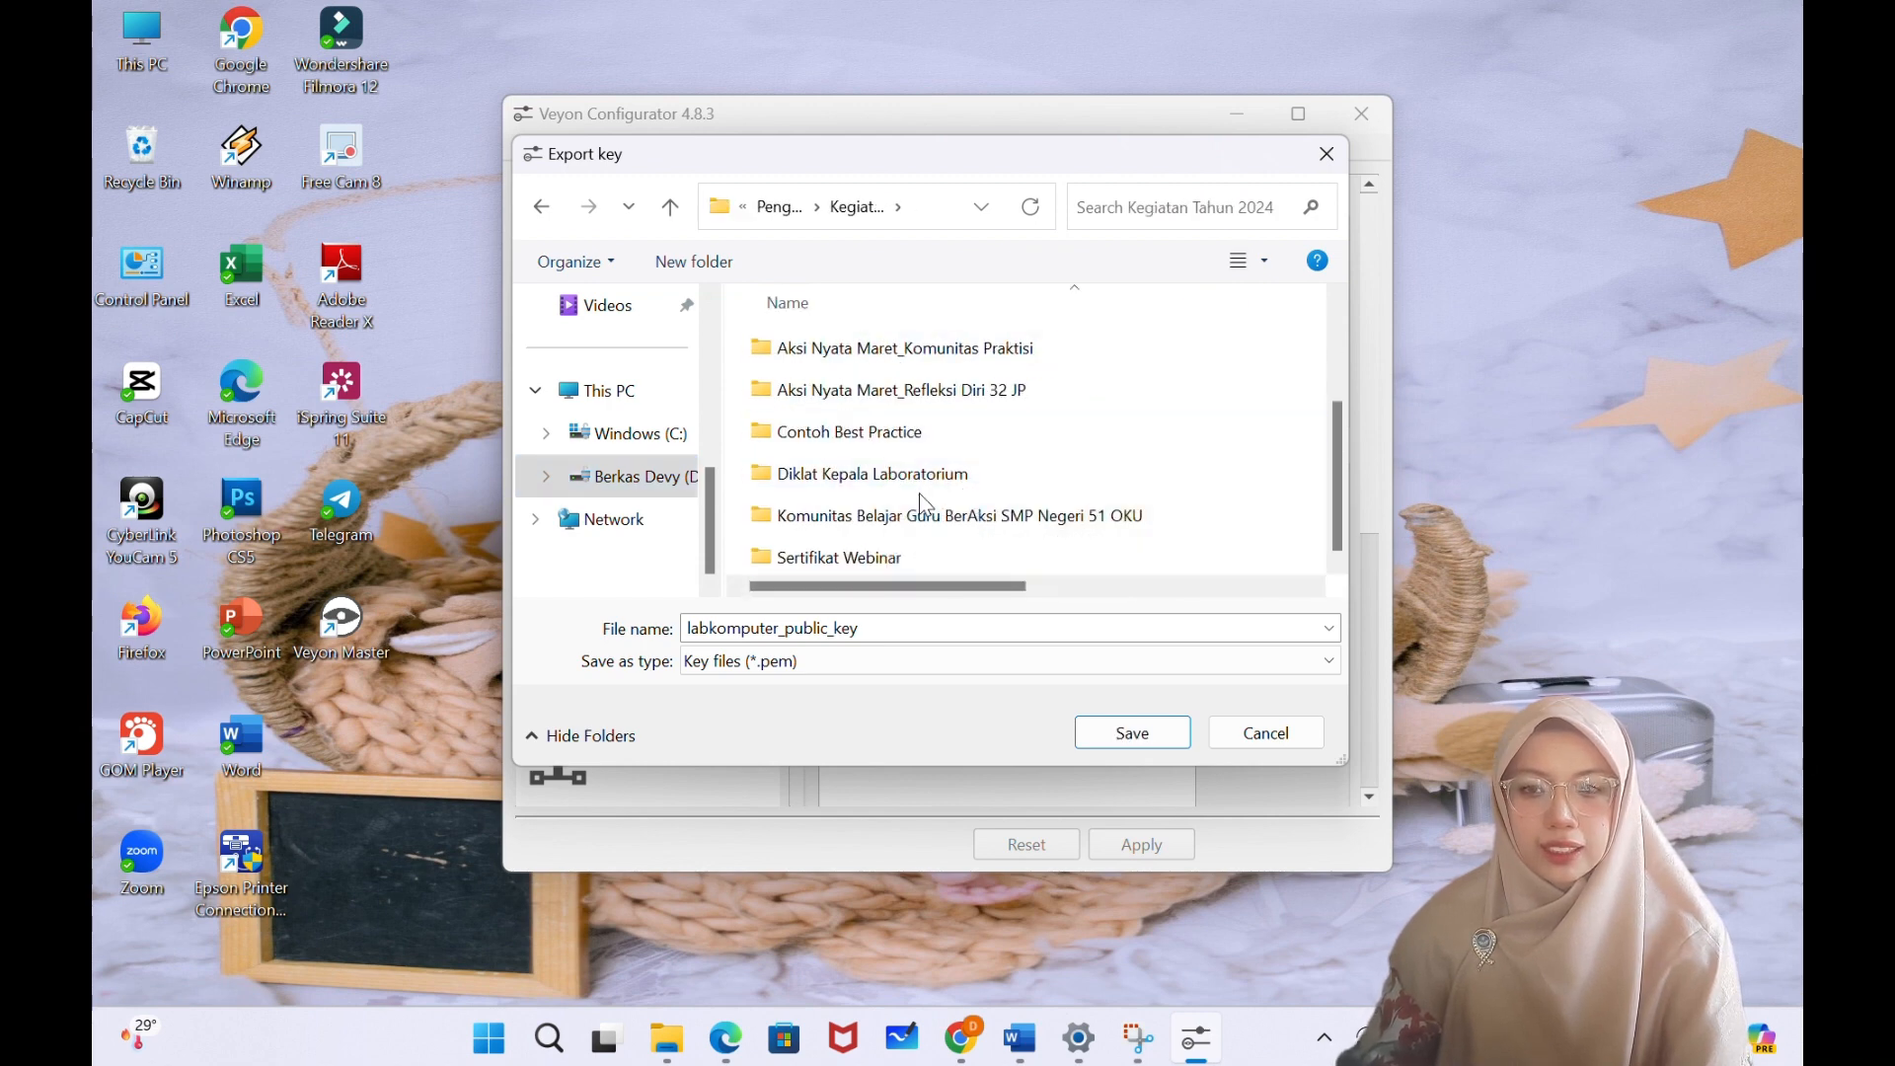
double_click(906, 484)
- Save the exported key as labkomputer_public_key in Bimtek 39 > Tugas > Hari ke-6 (Maksimal Kamis) > manajemen lab komputer
click(849, 395)
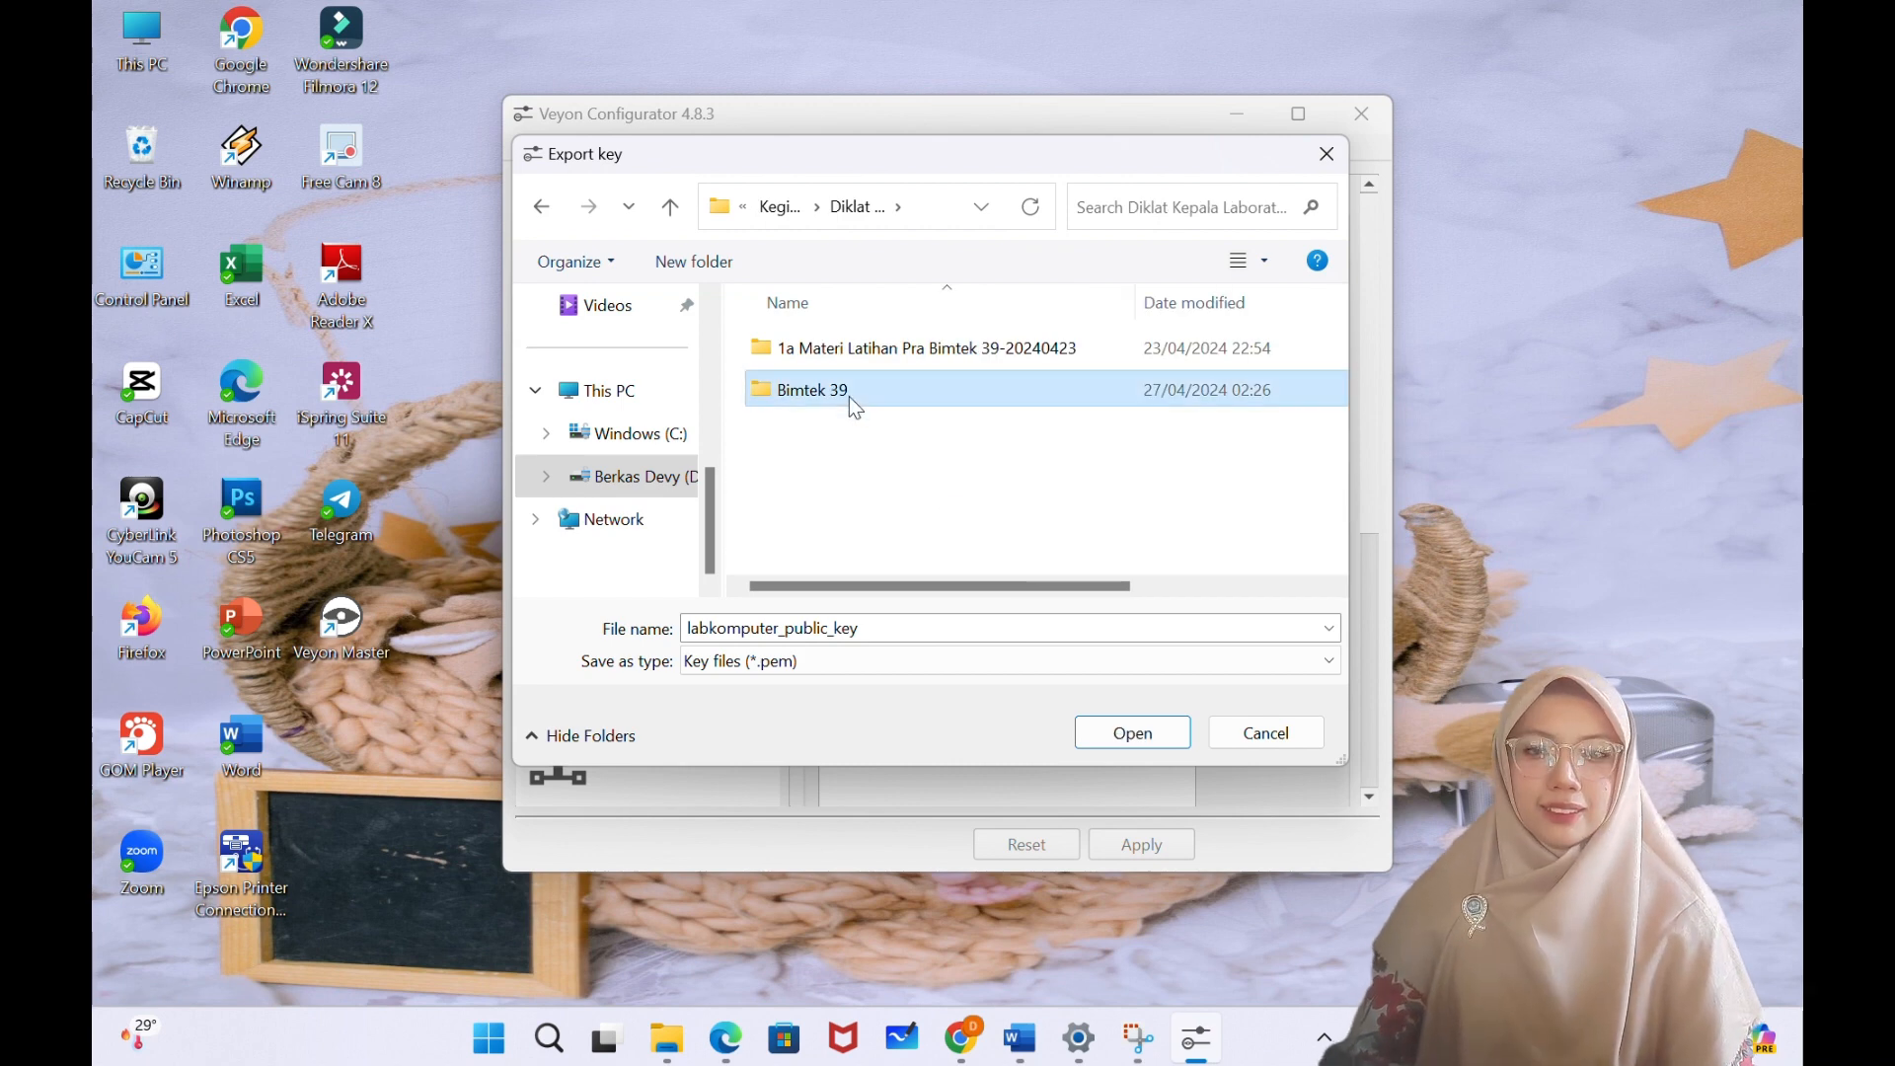
double_click(849, 395)
click(849, 352)
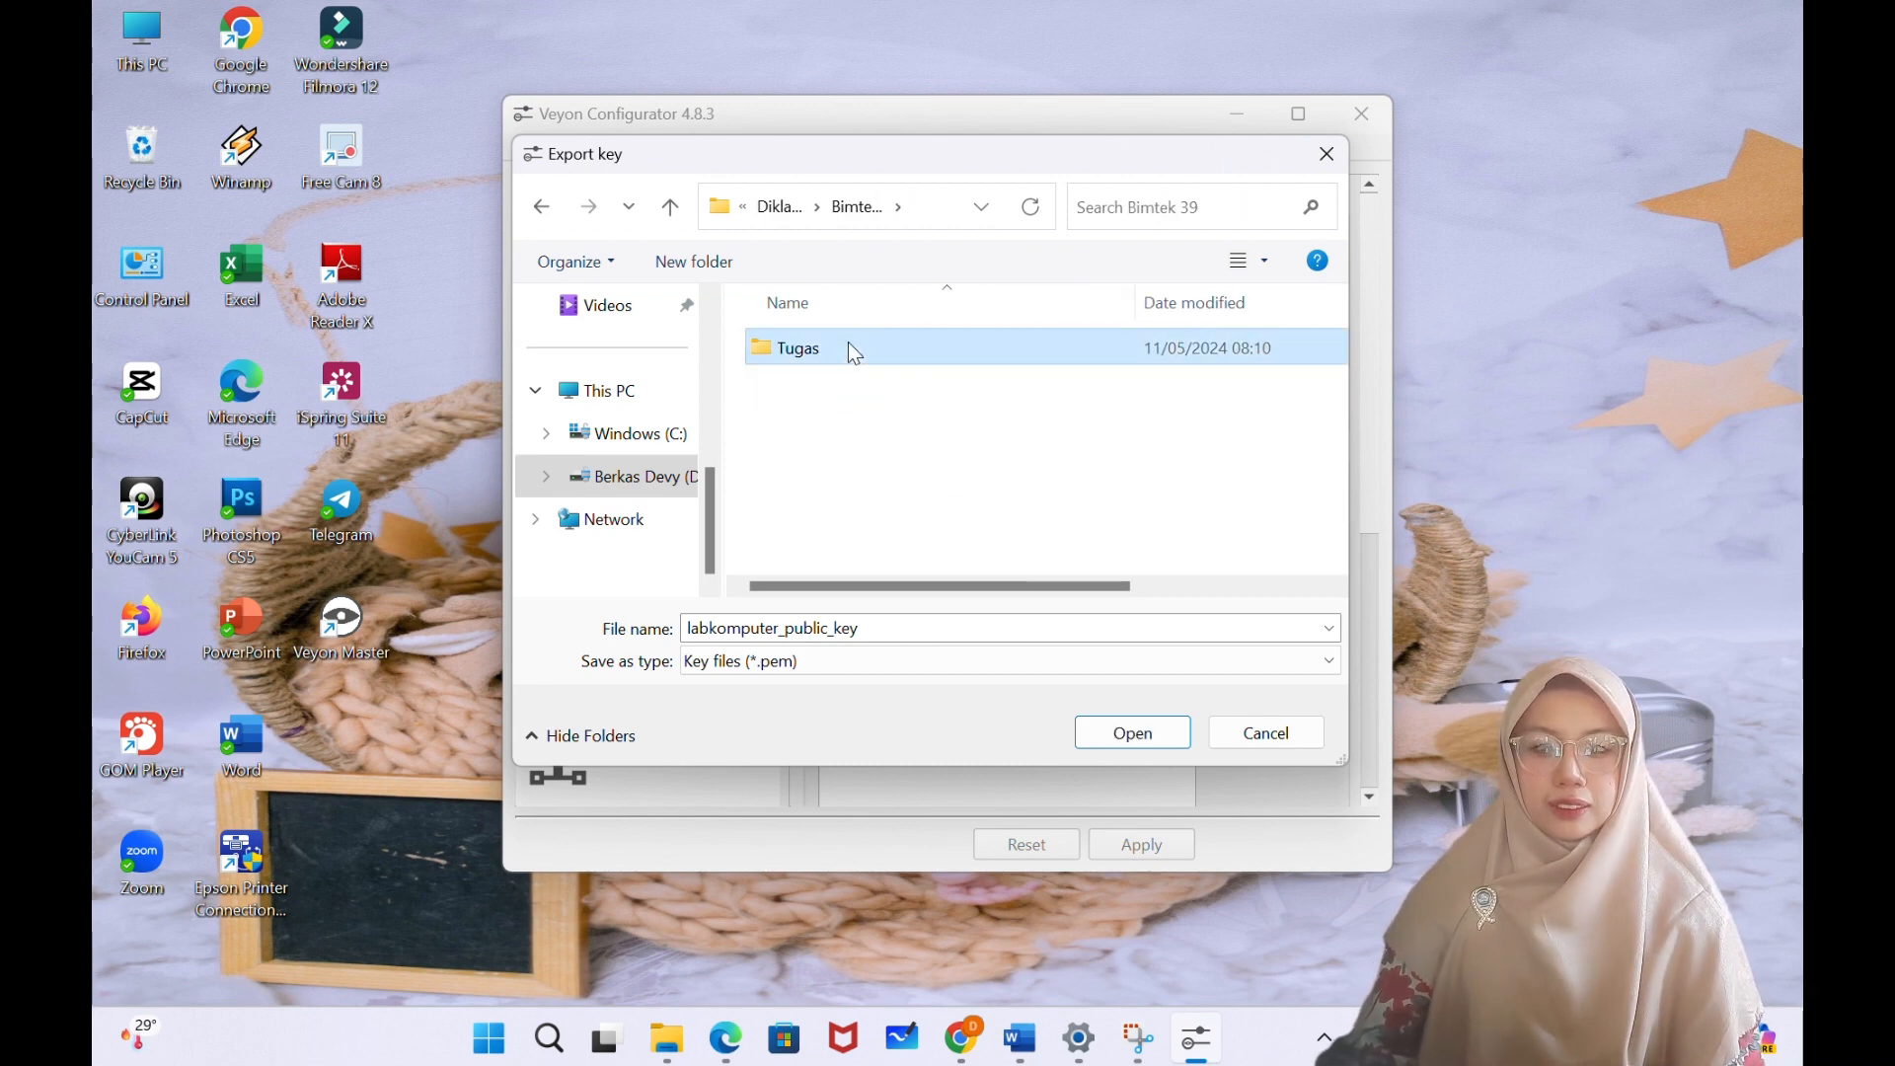
double_click(849, 352)
click(915, 559)
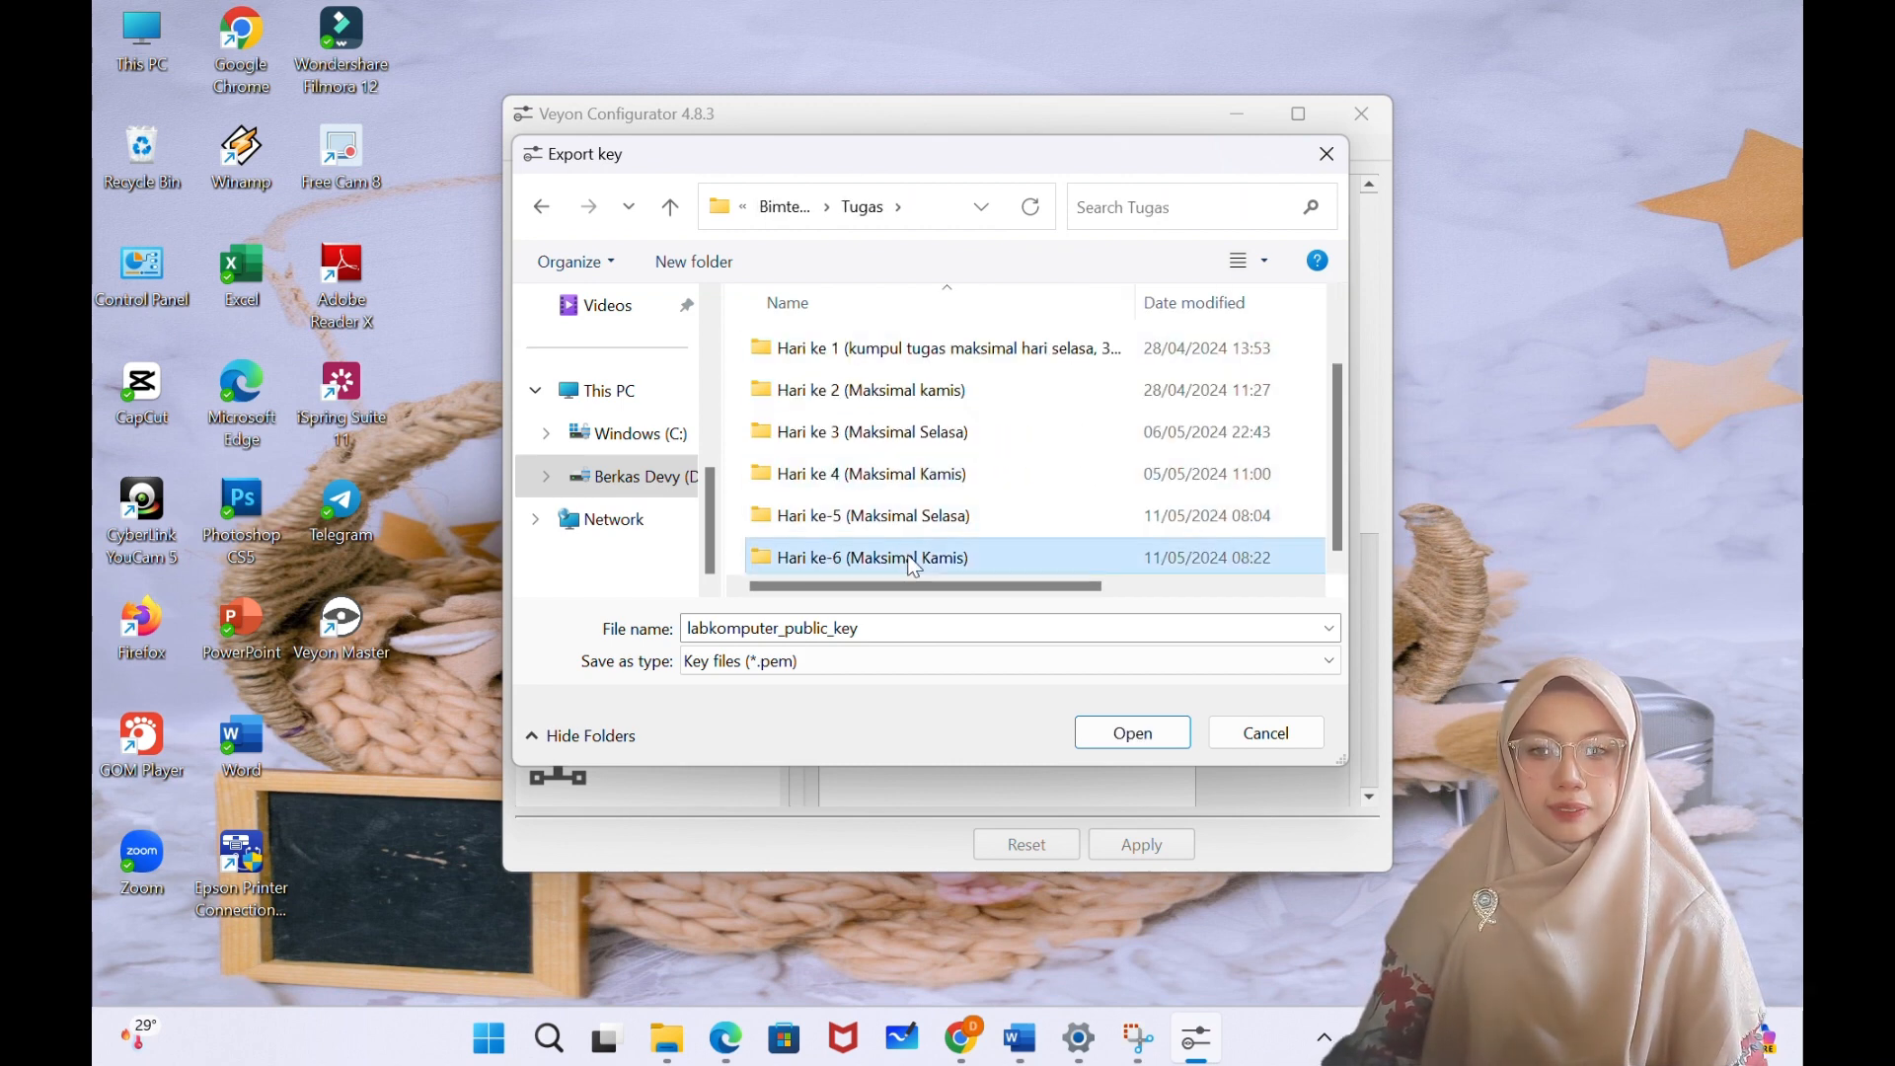
double_click(914, 558)
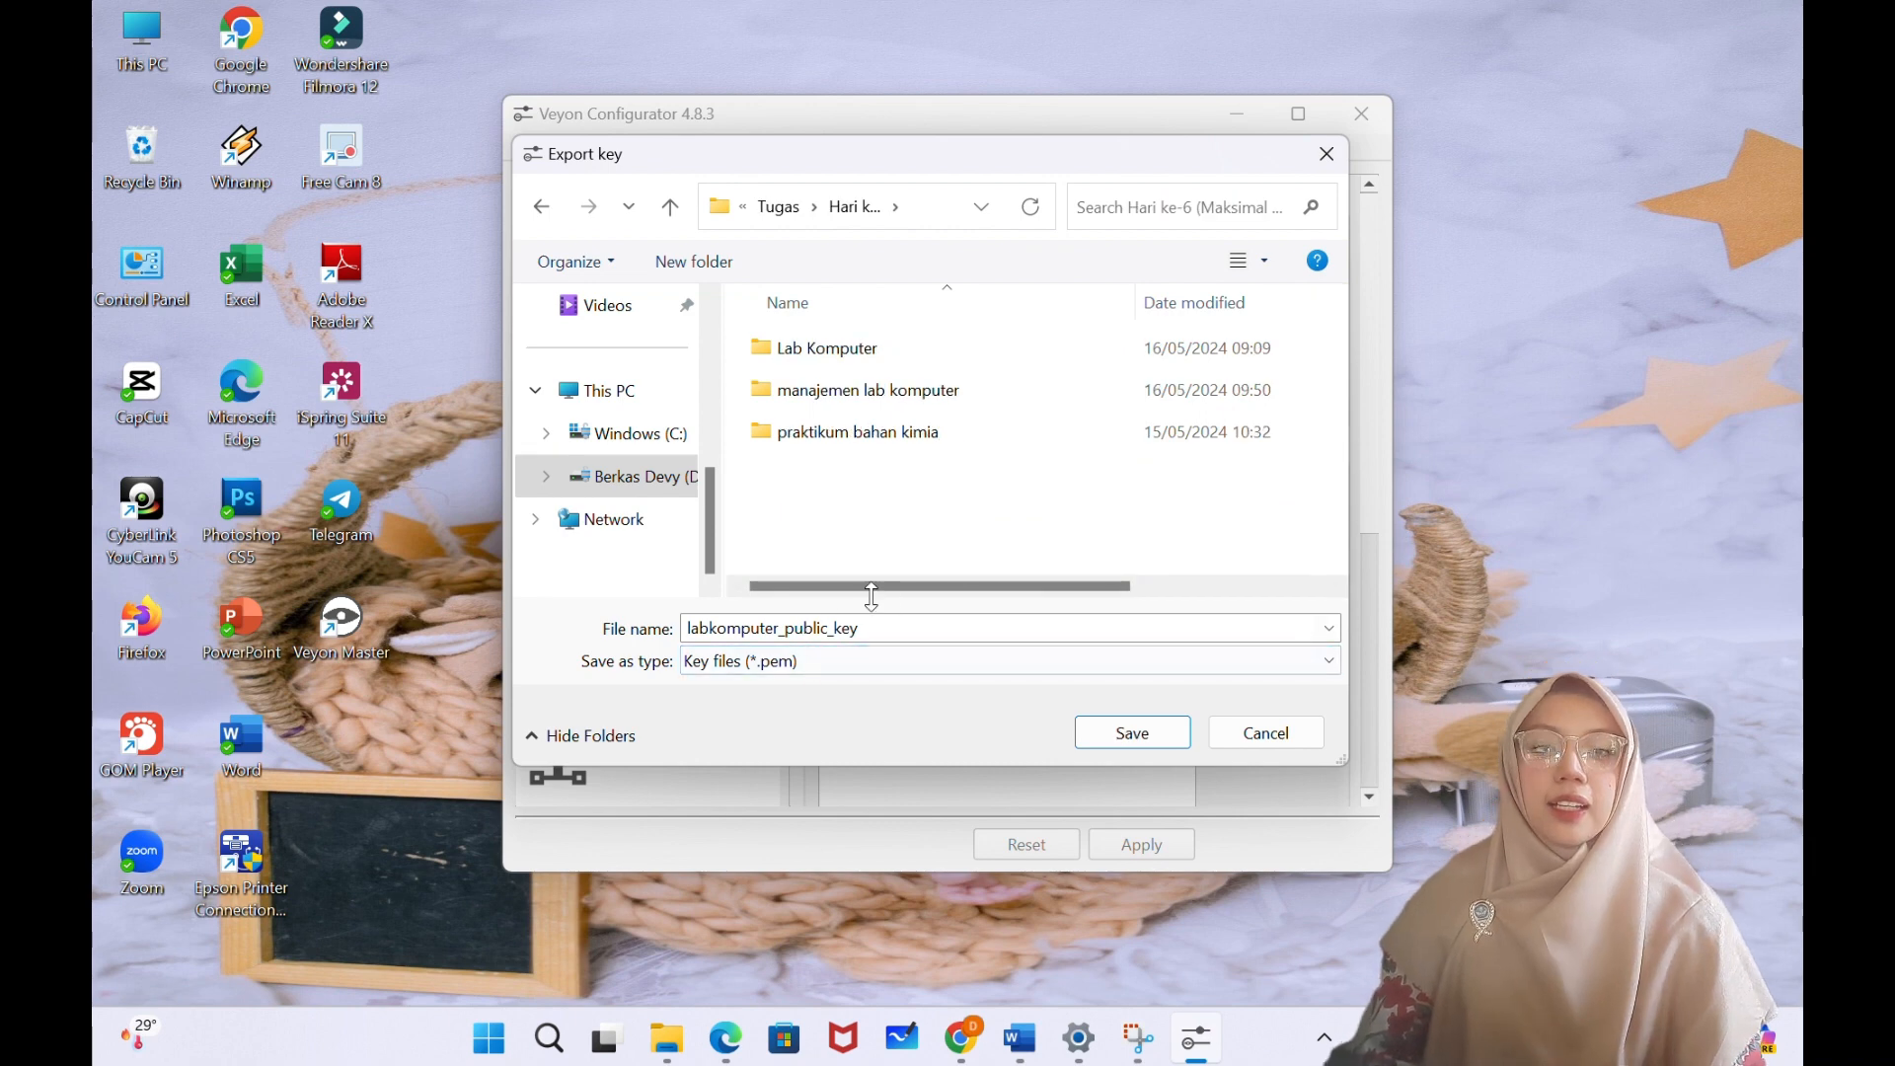
double_click(922, 392)
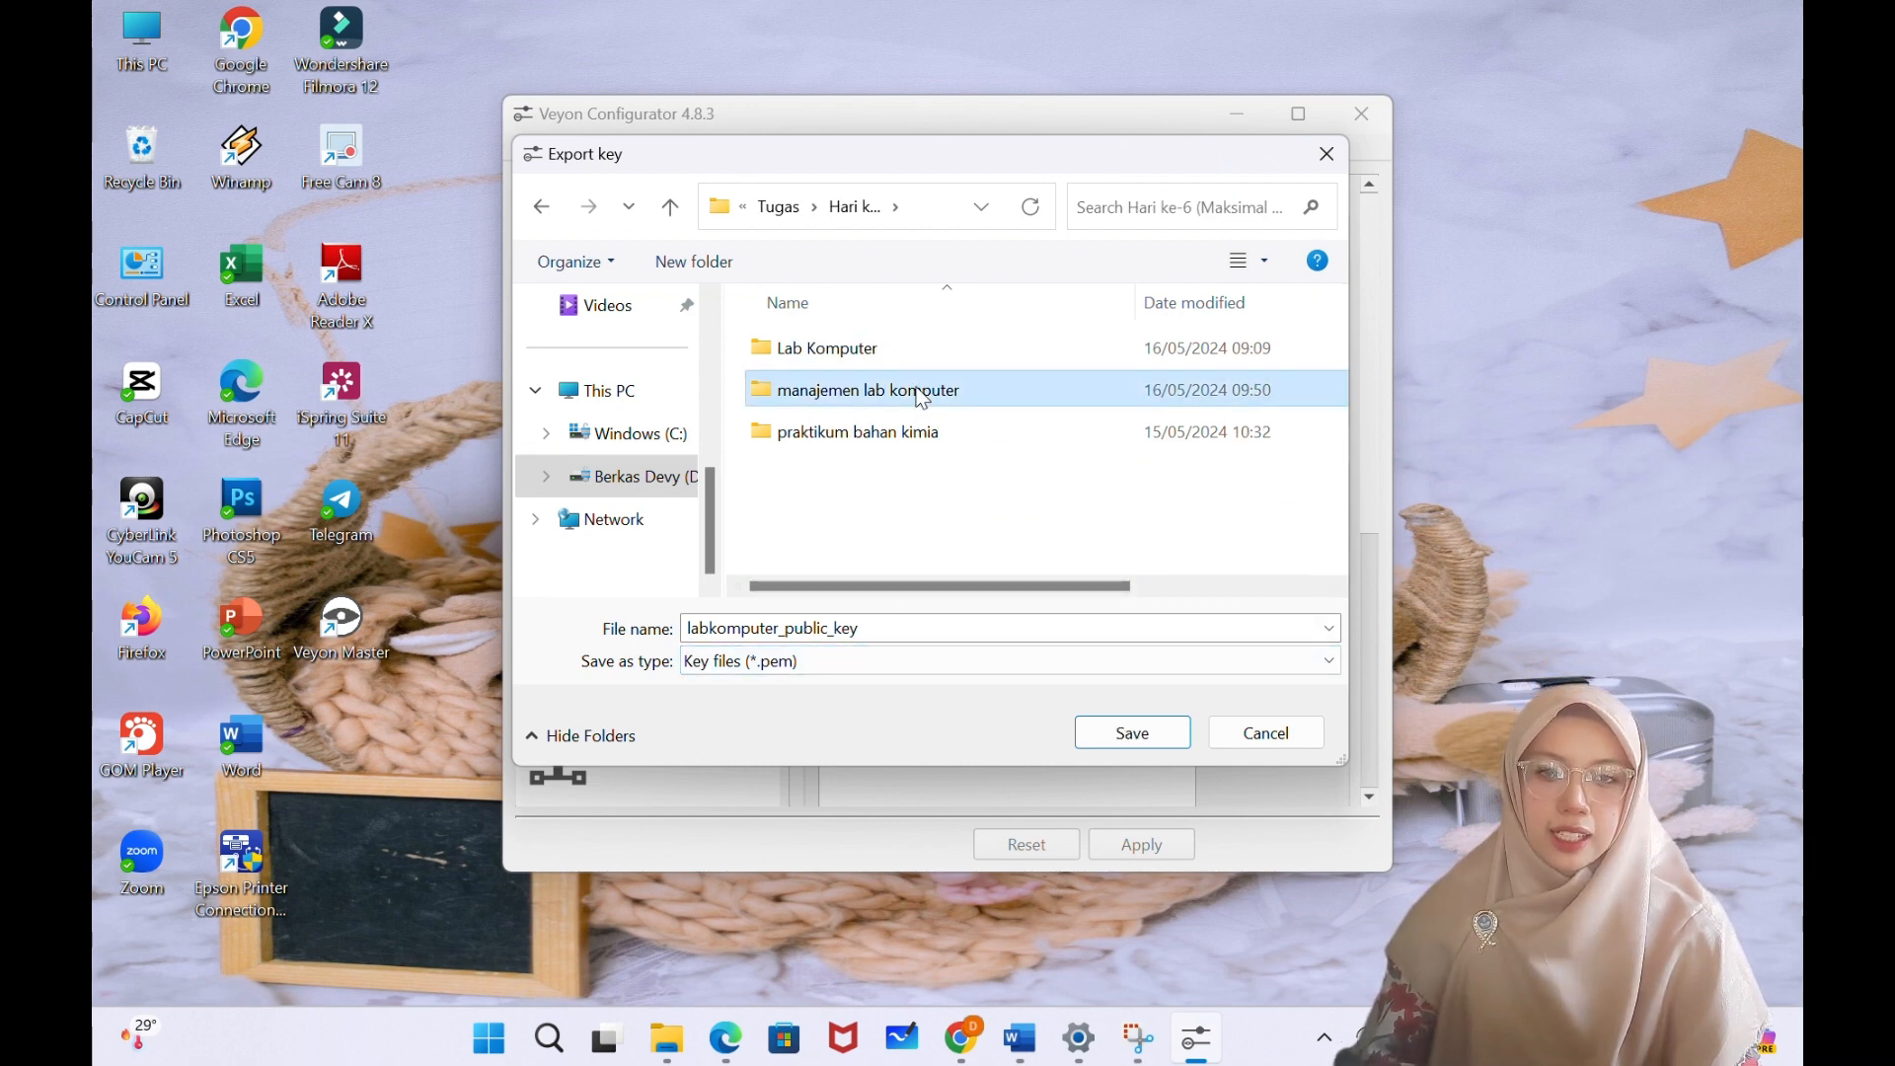
click(1130, 736)
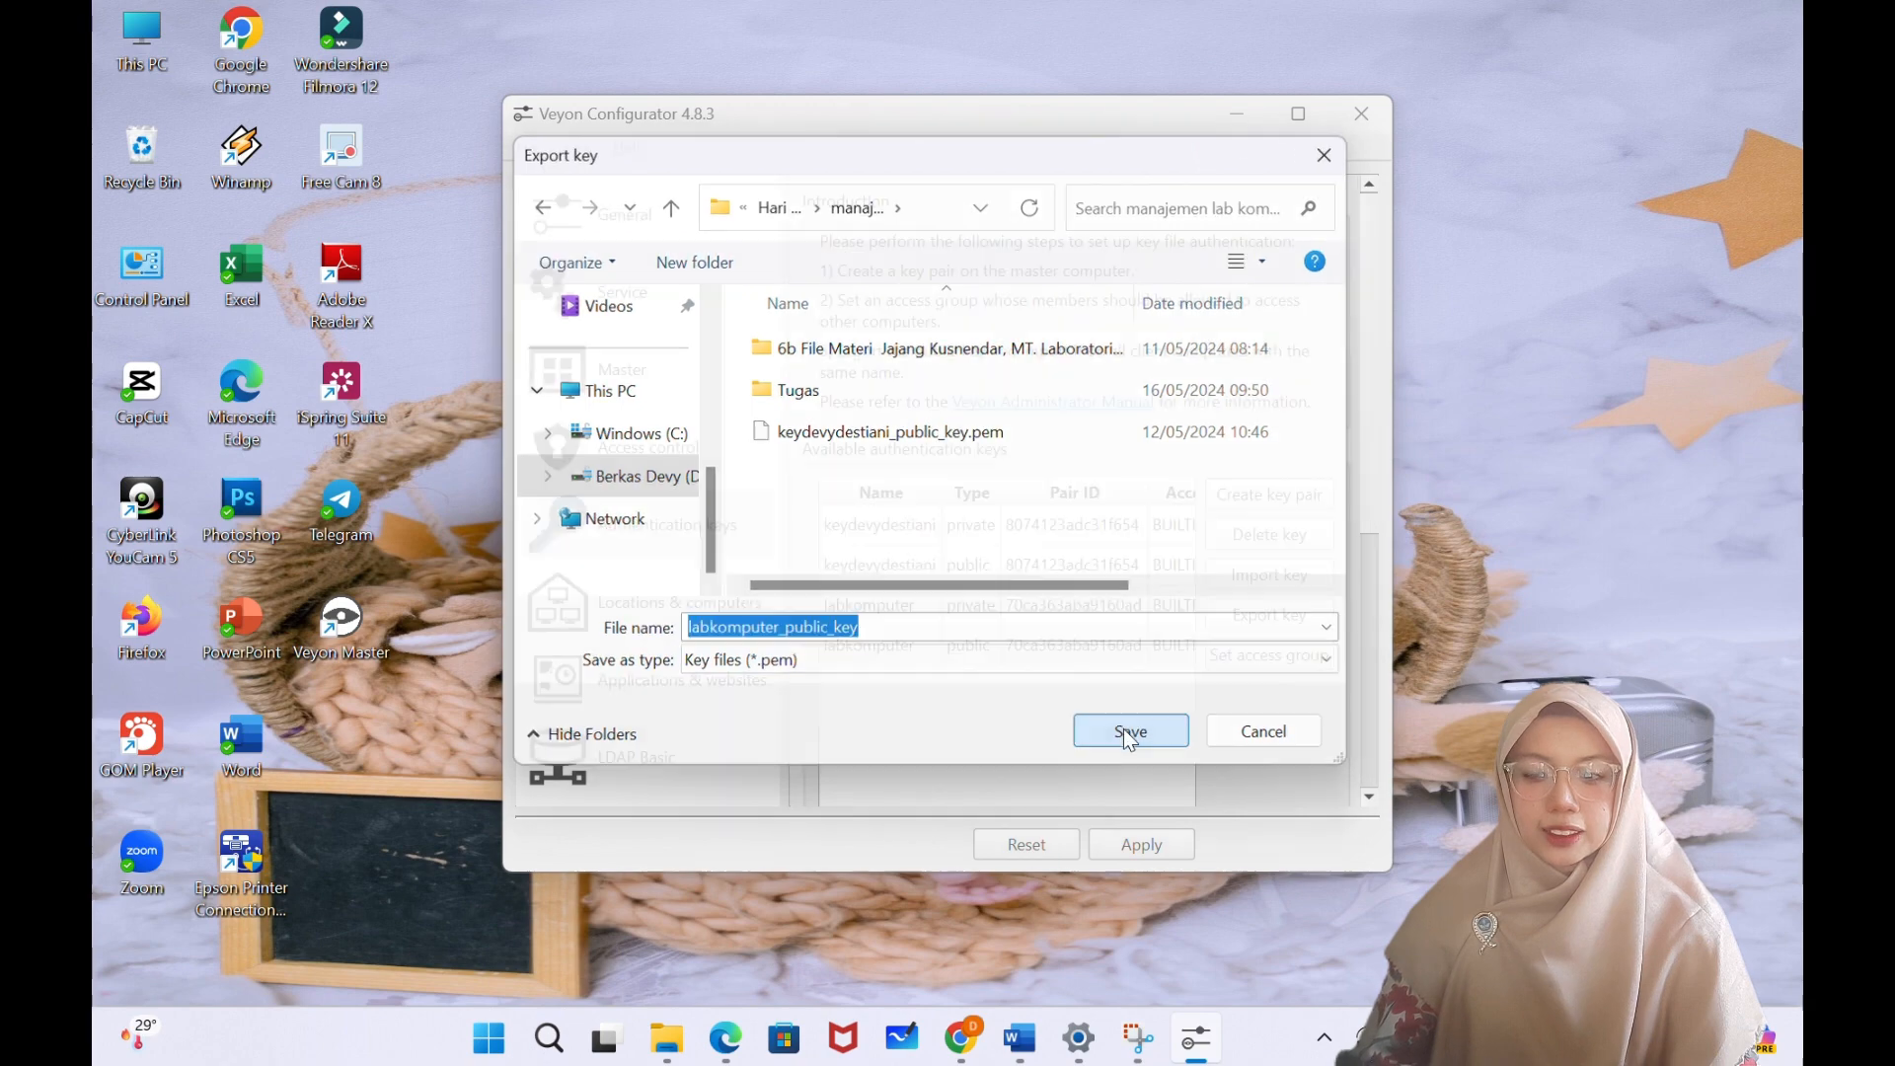
click(1214, 534)
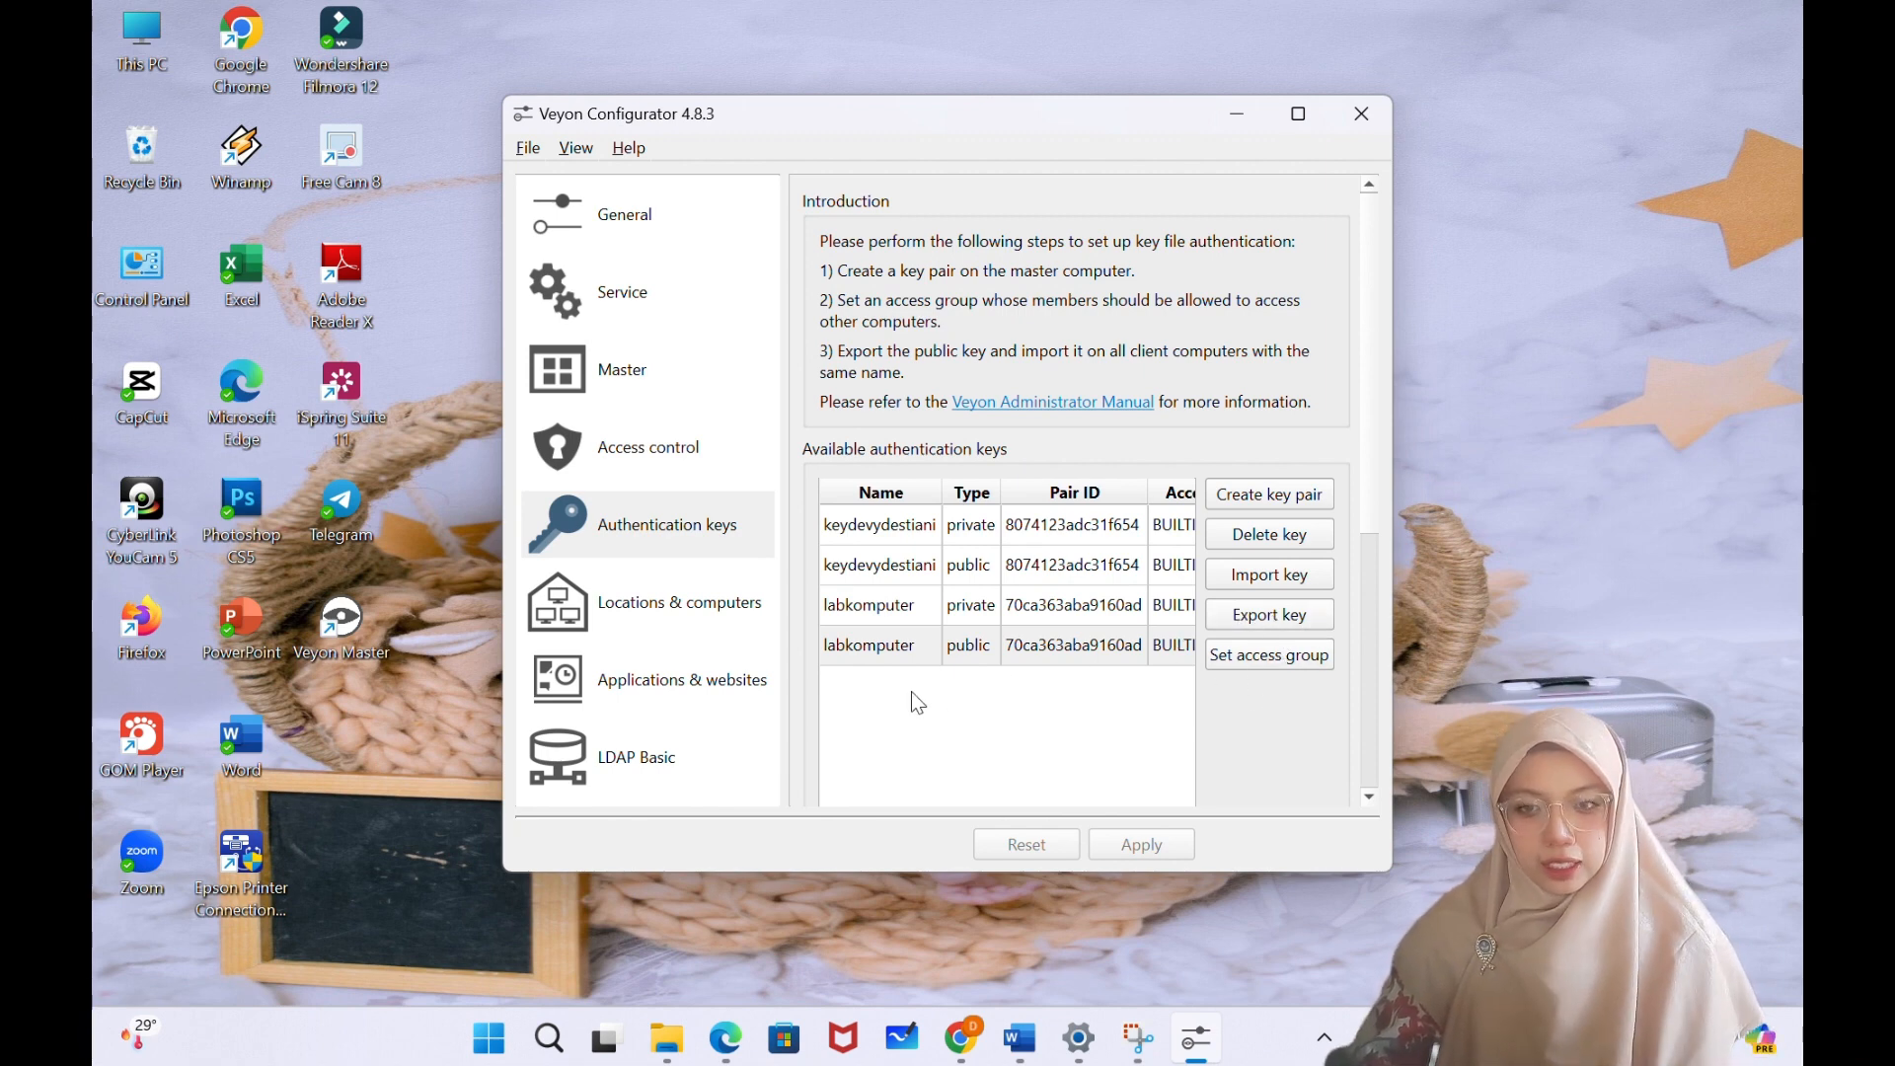
click(960, 652)
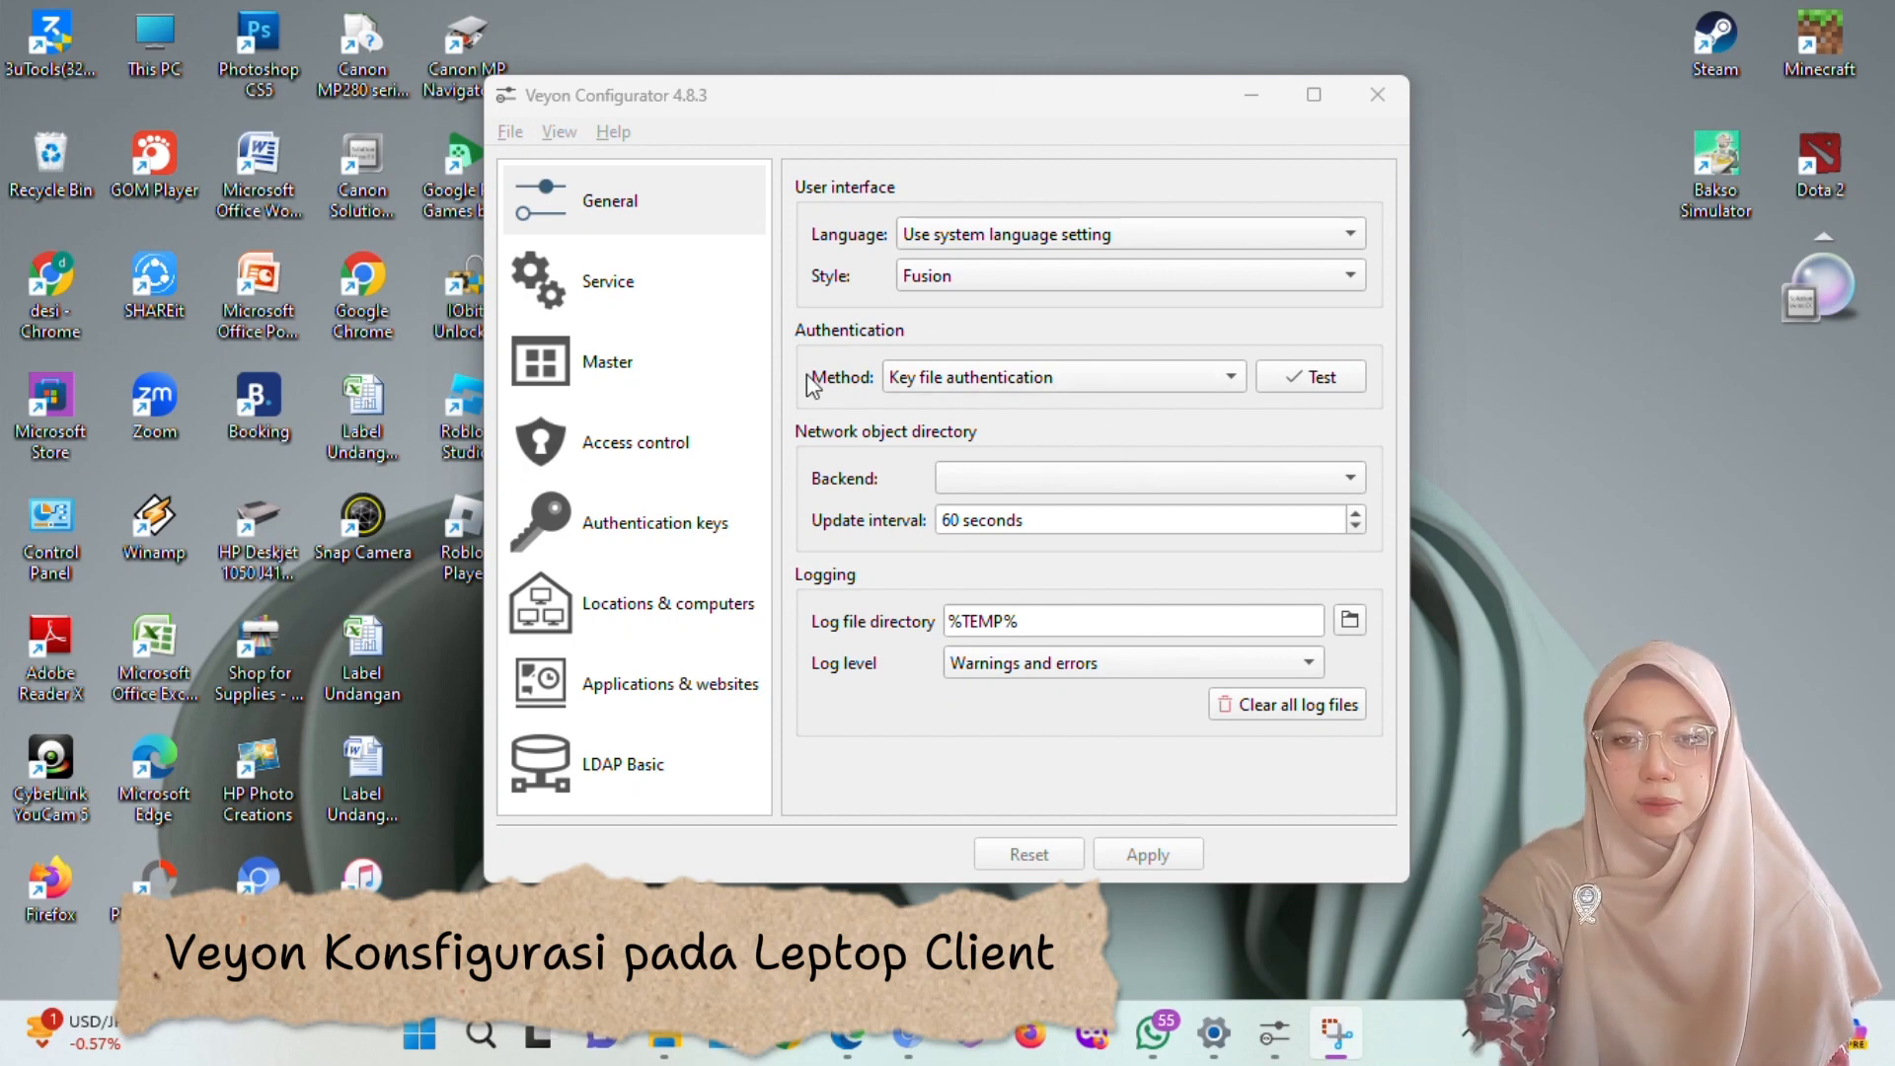
- On the client laptop, choose Key file authentication as the authentication method and open the list of authentication keys
click(1026, 387)
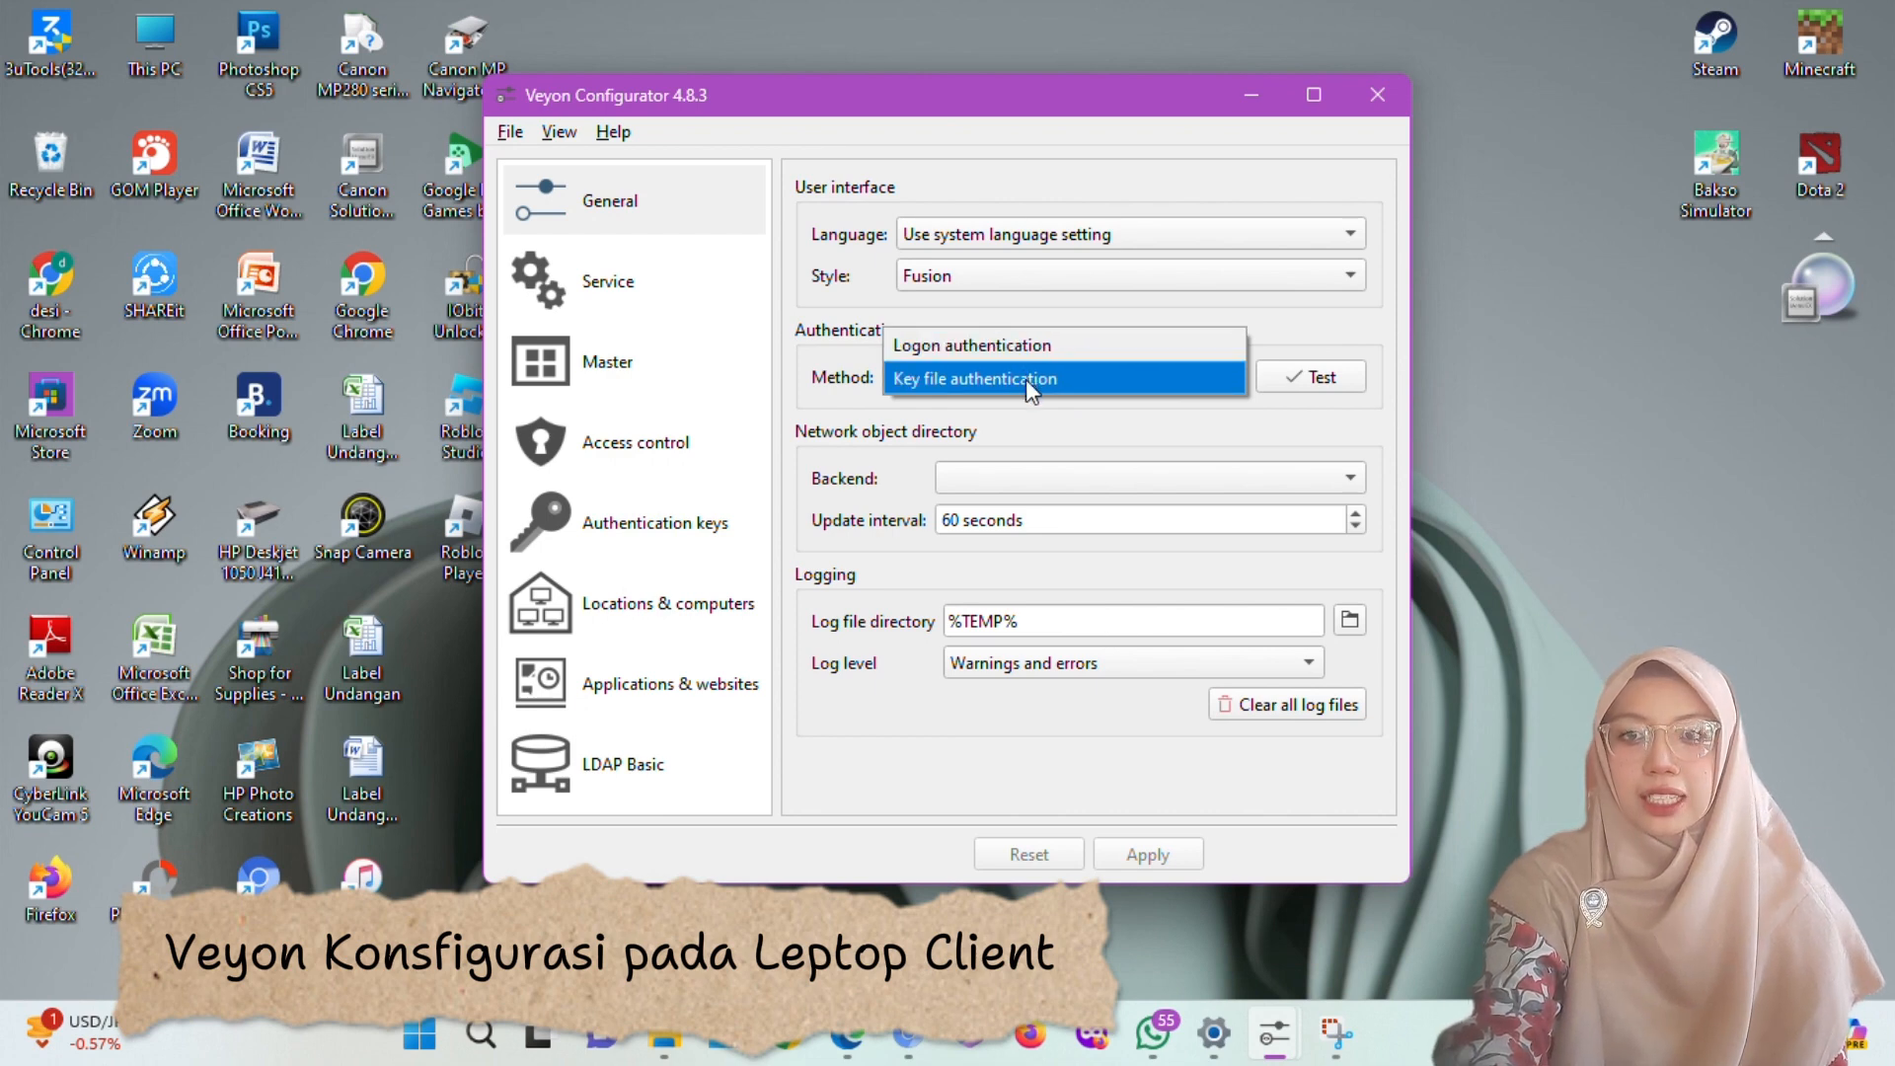
click(1026, 379)
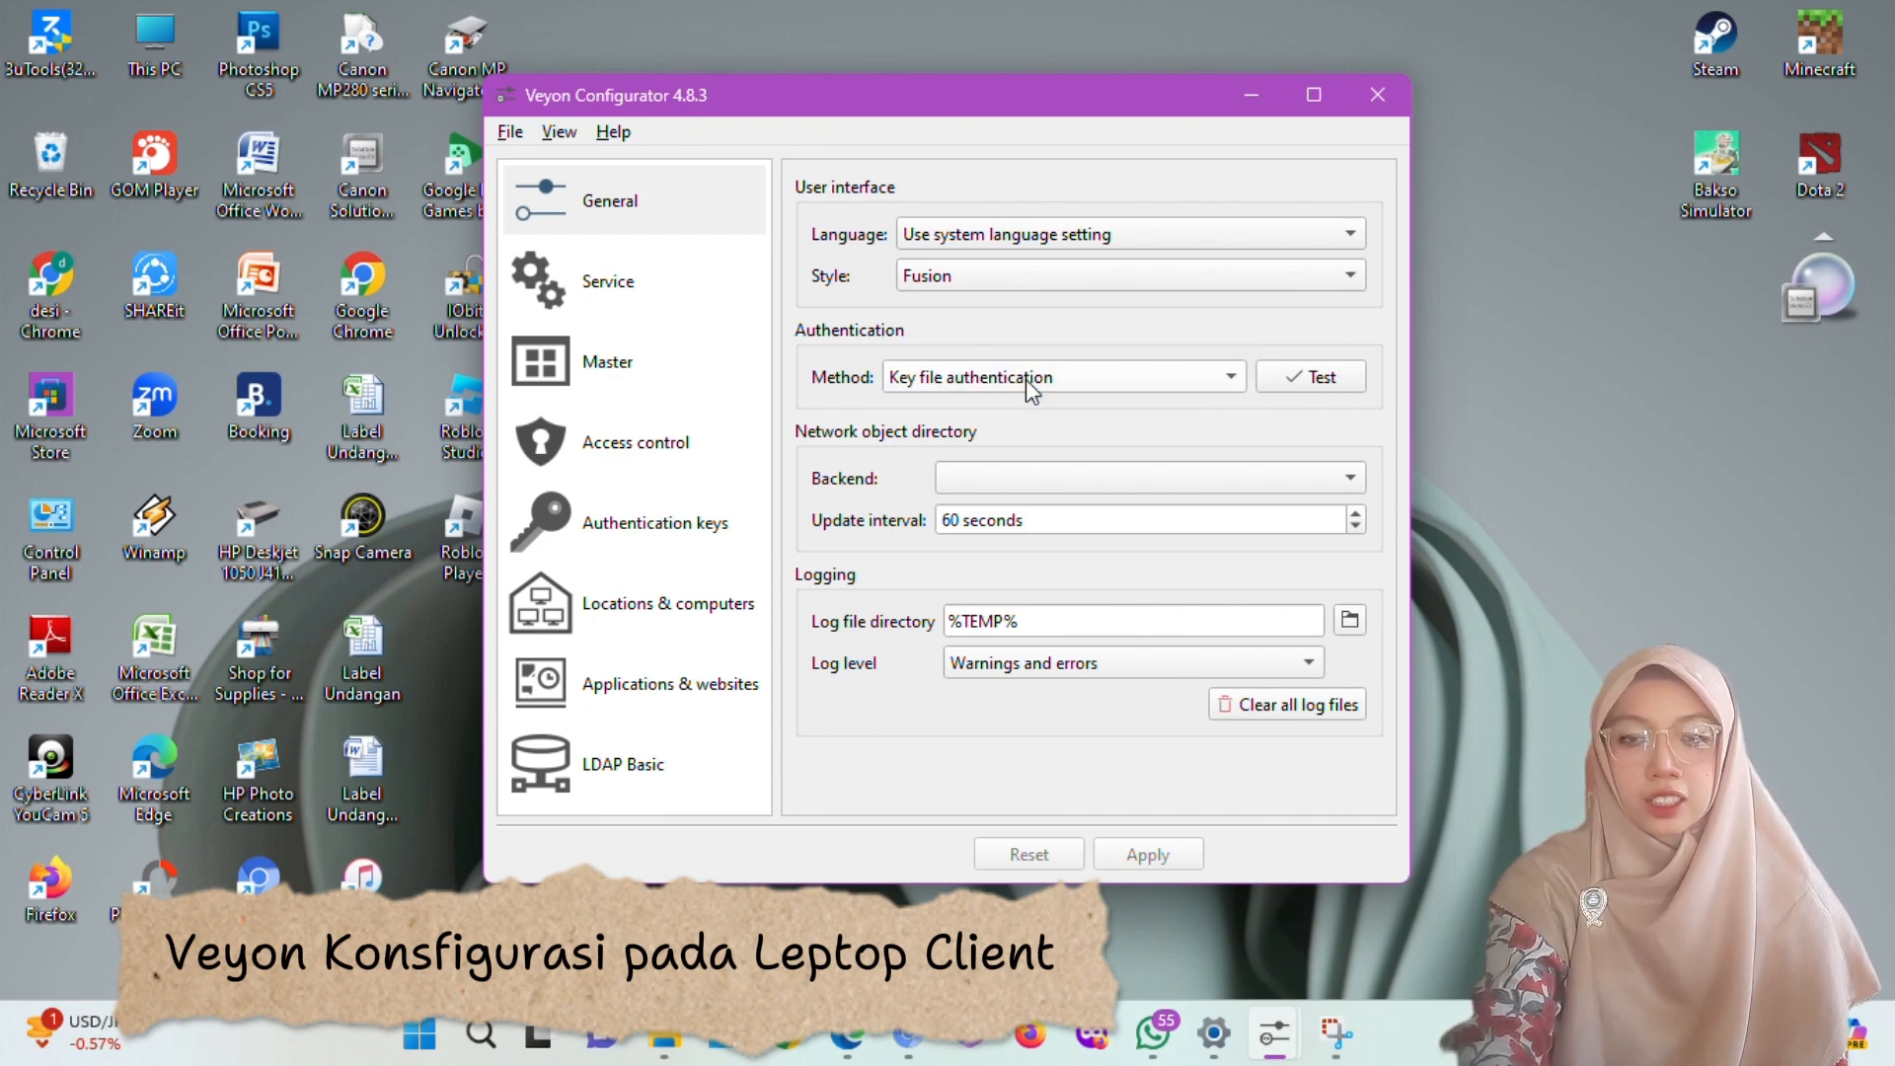
click(645, 531)
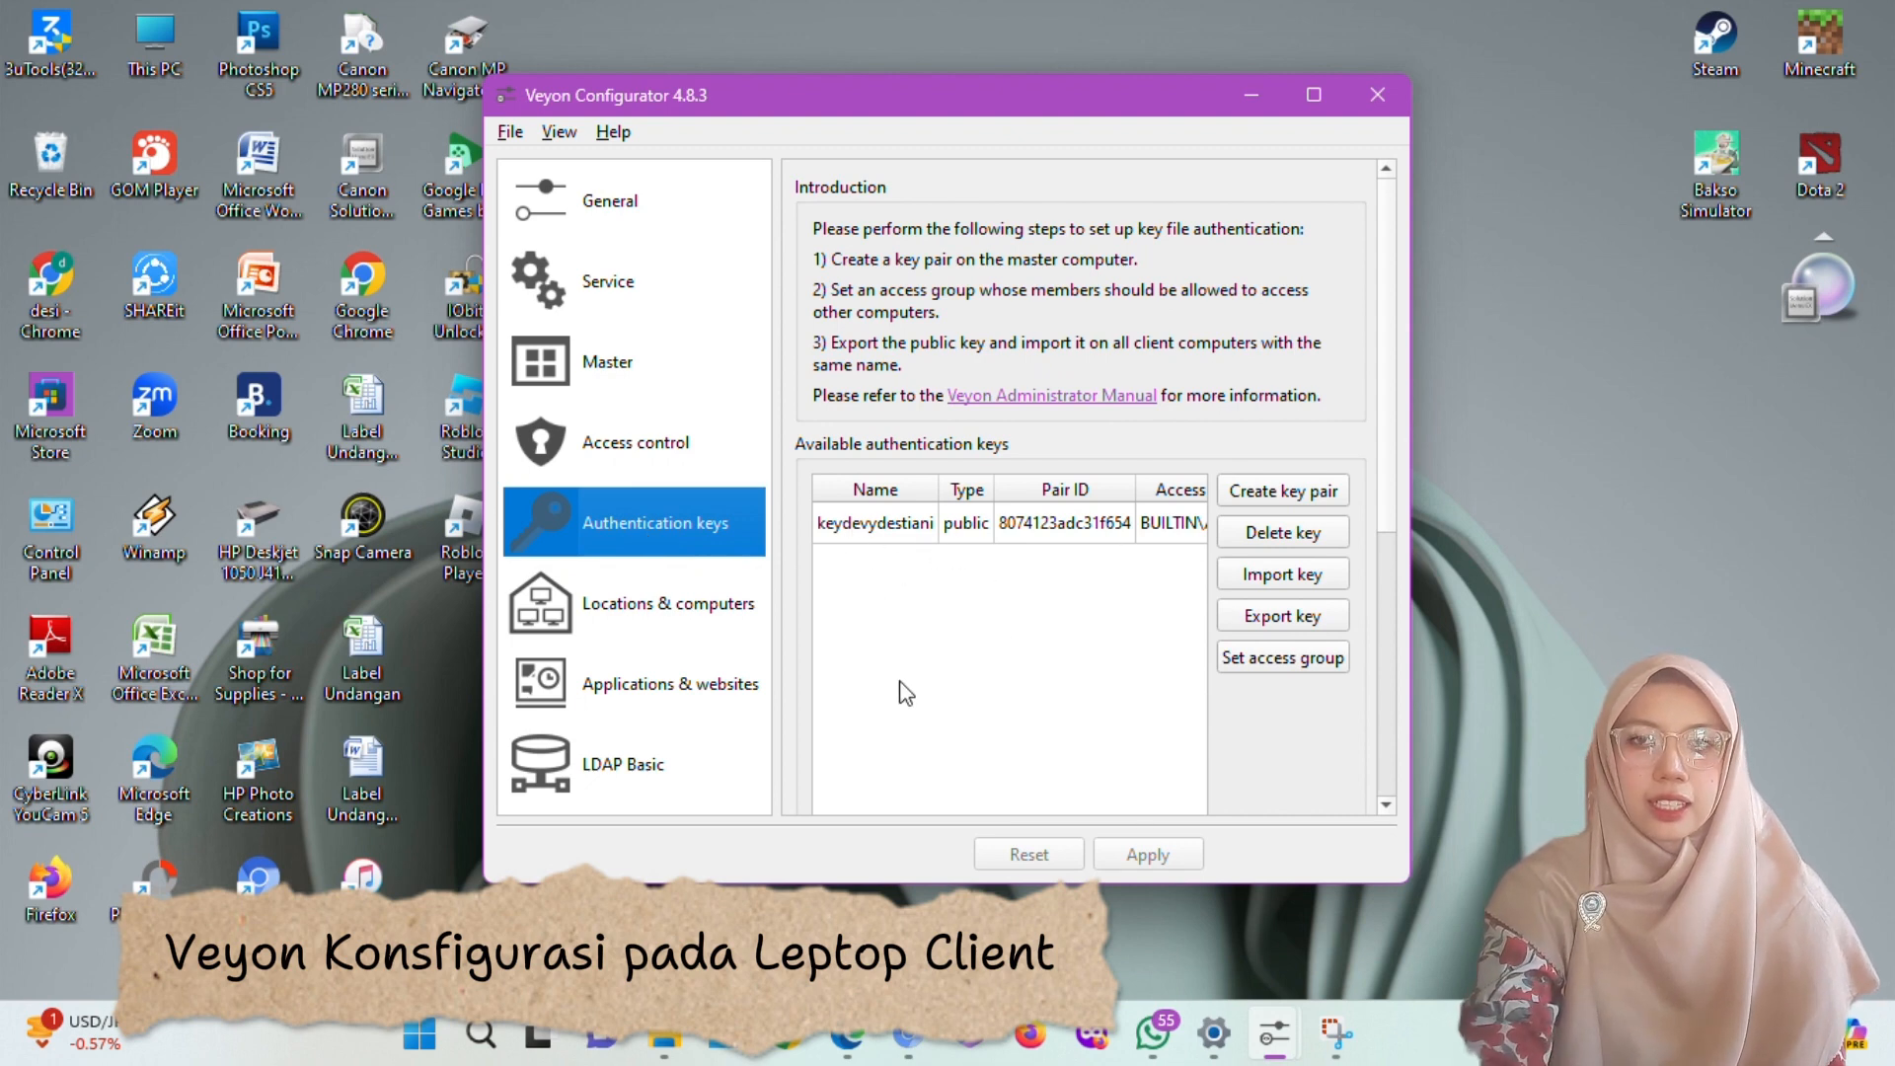
mouse_move(900, 691)
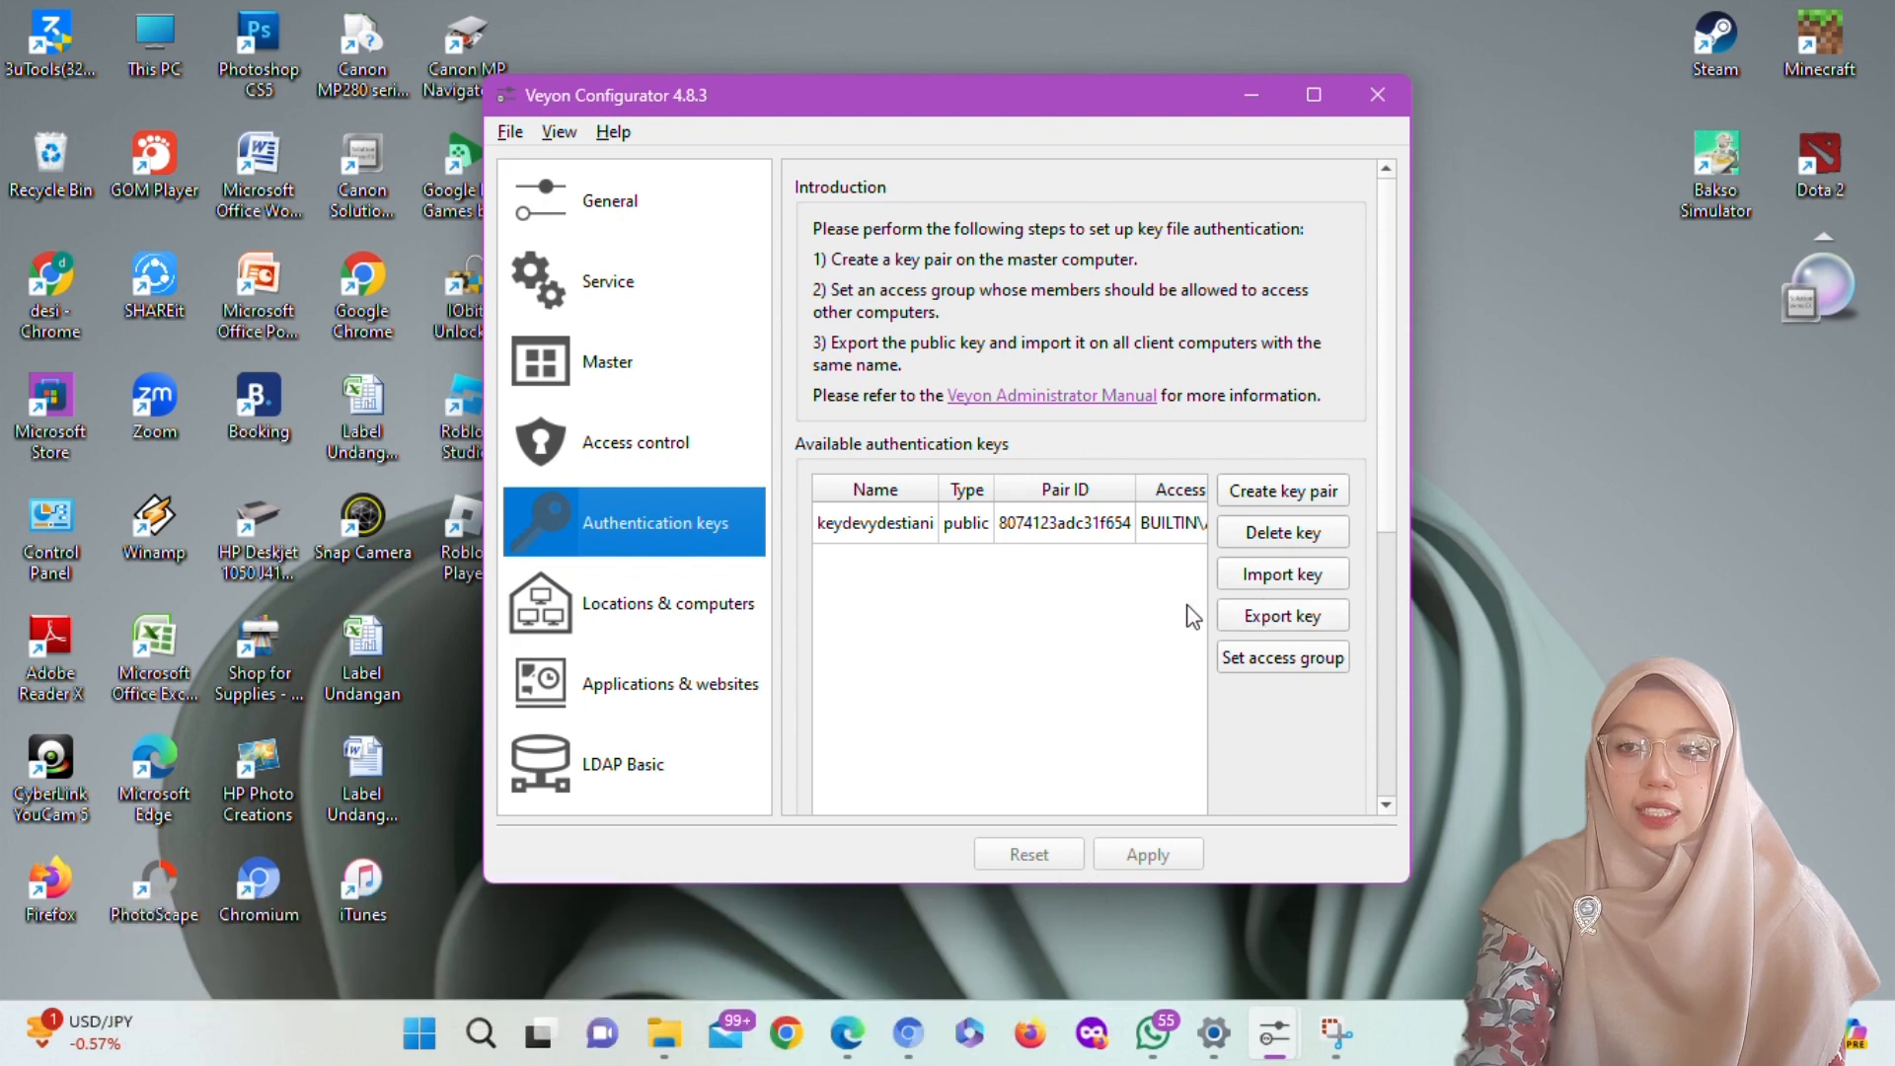
mouse_move(1094, 642)
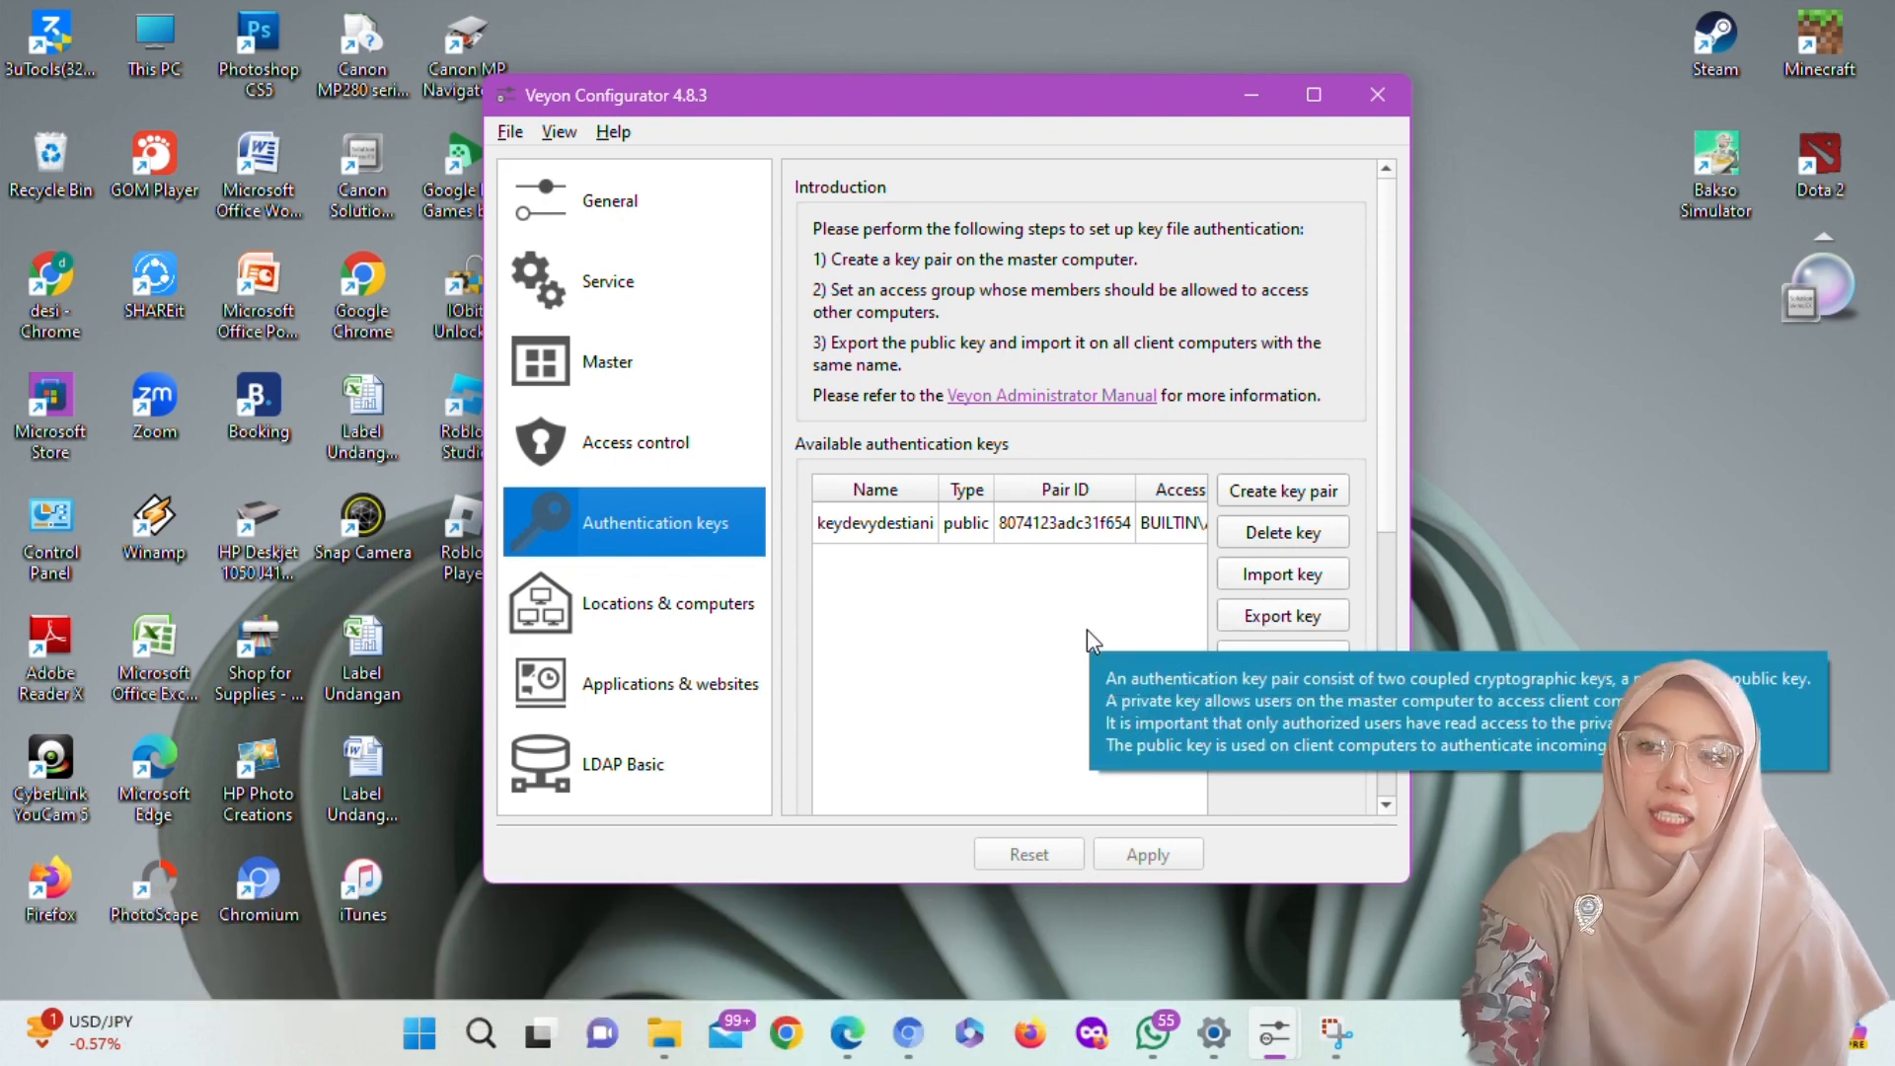
- Try to import the master's public key file from its folder inside Downloads on the client laptop
click(1281, 583)
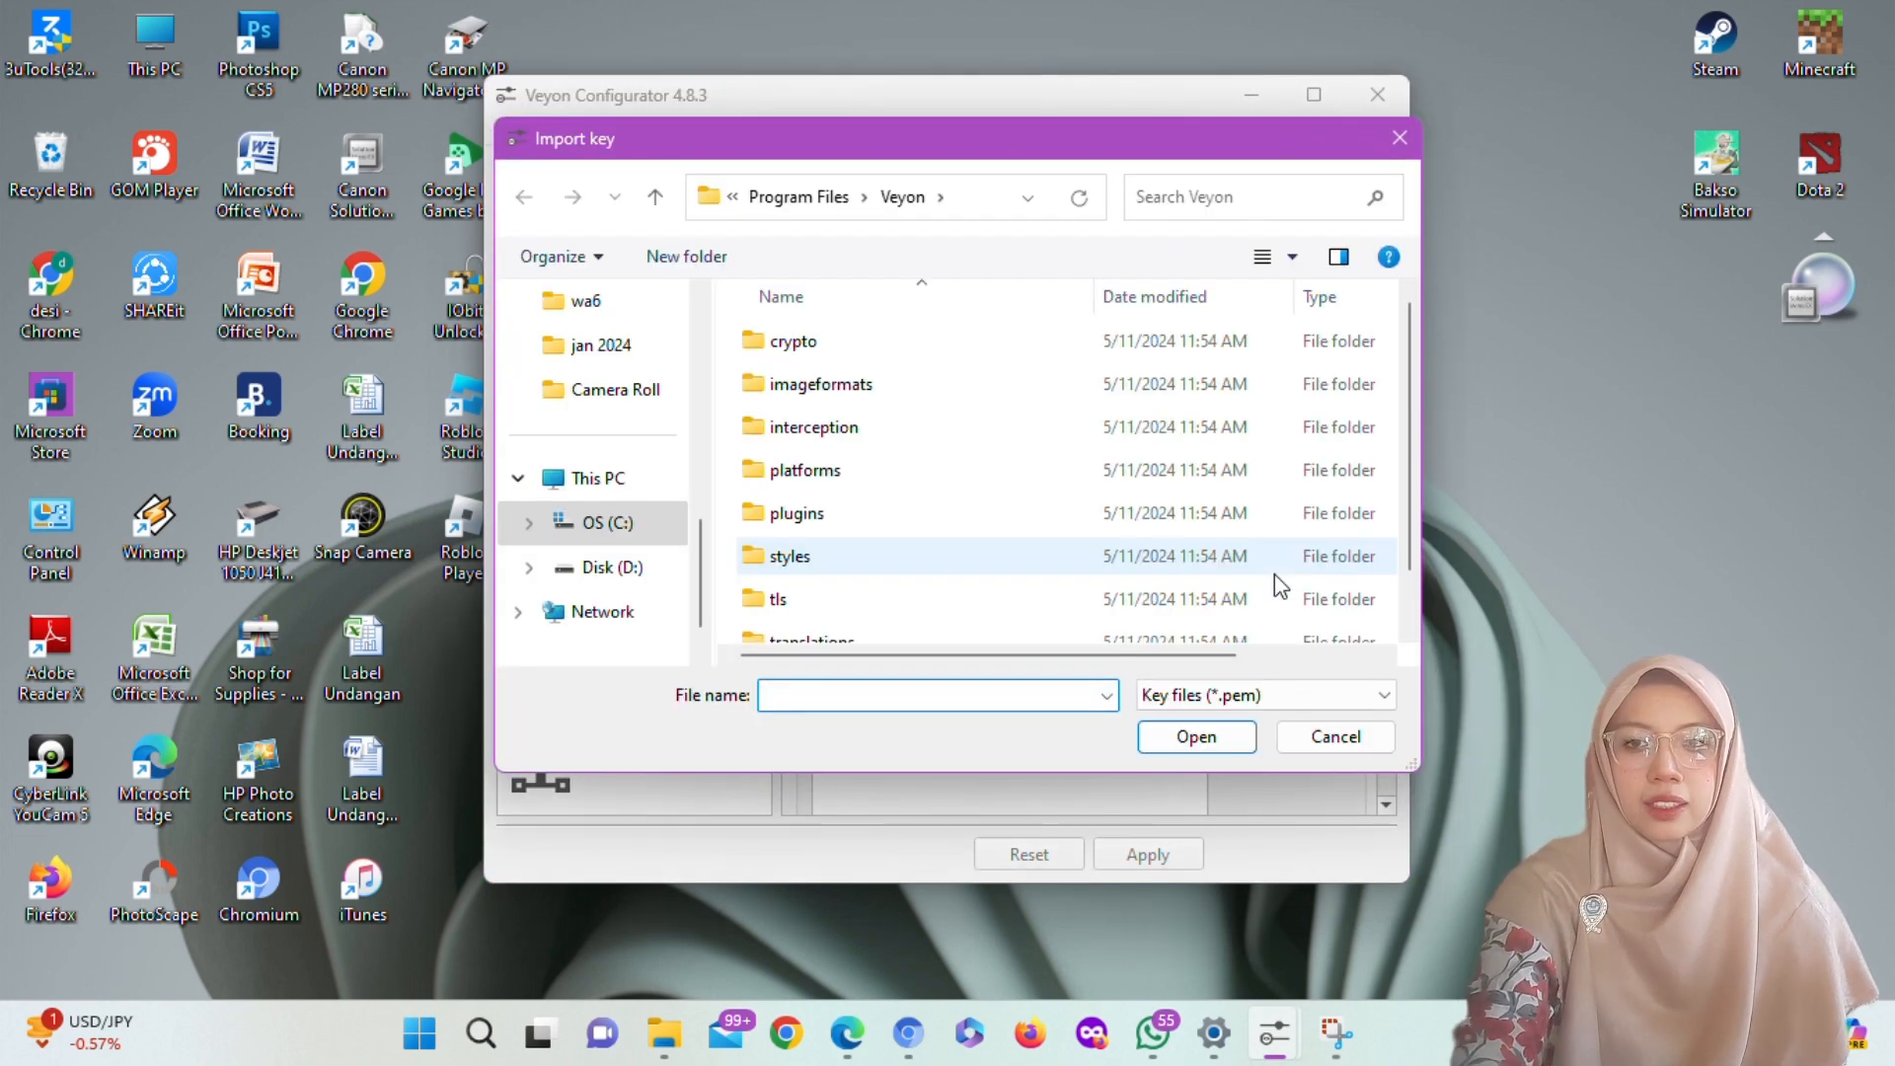
drag(697, 564, 697, 348)
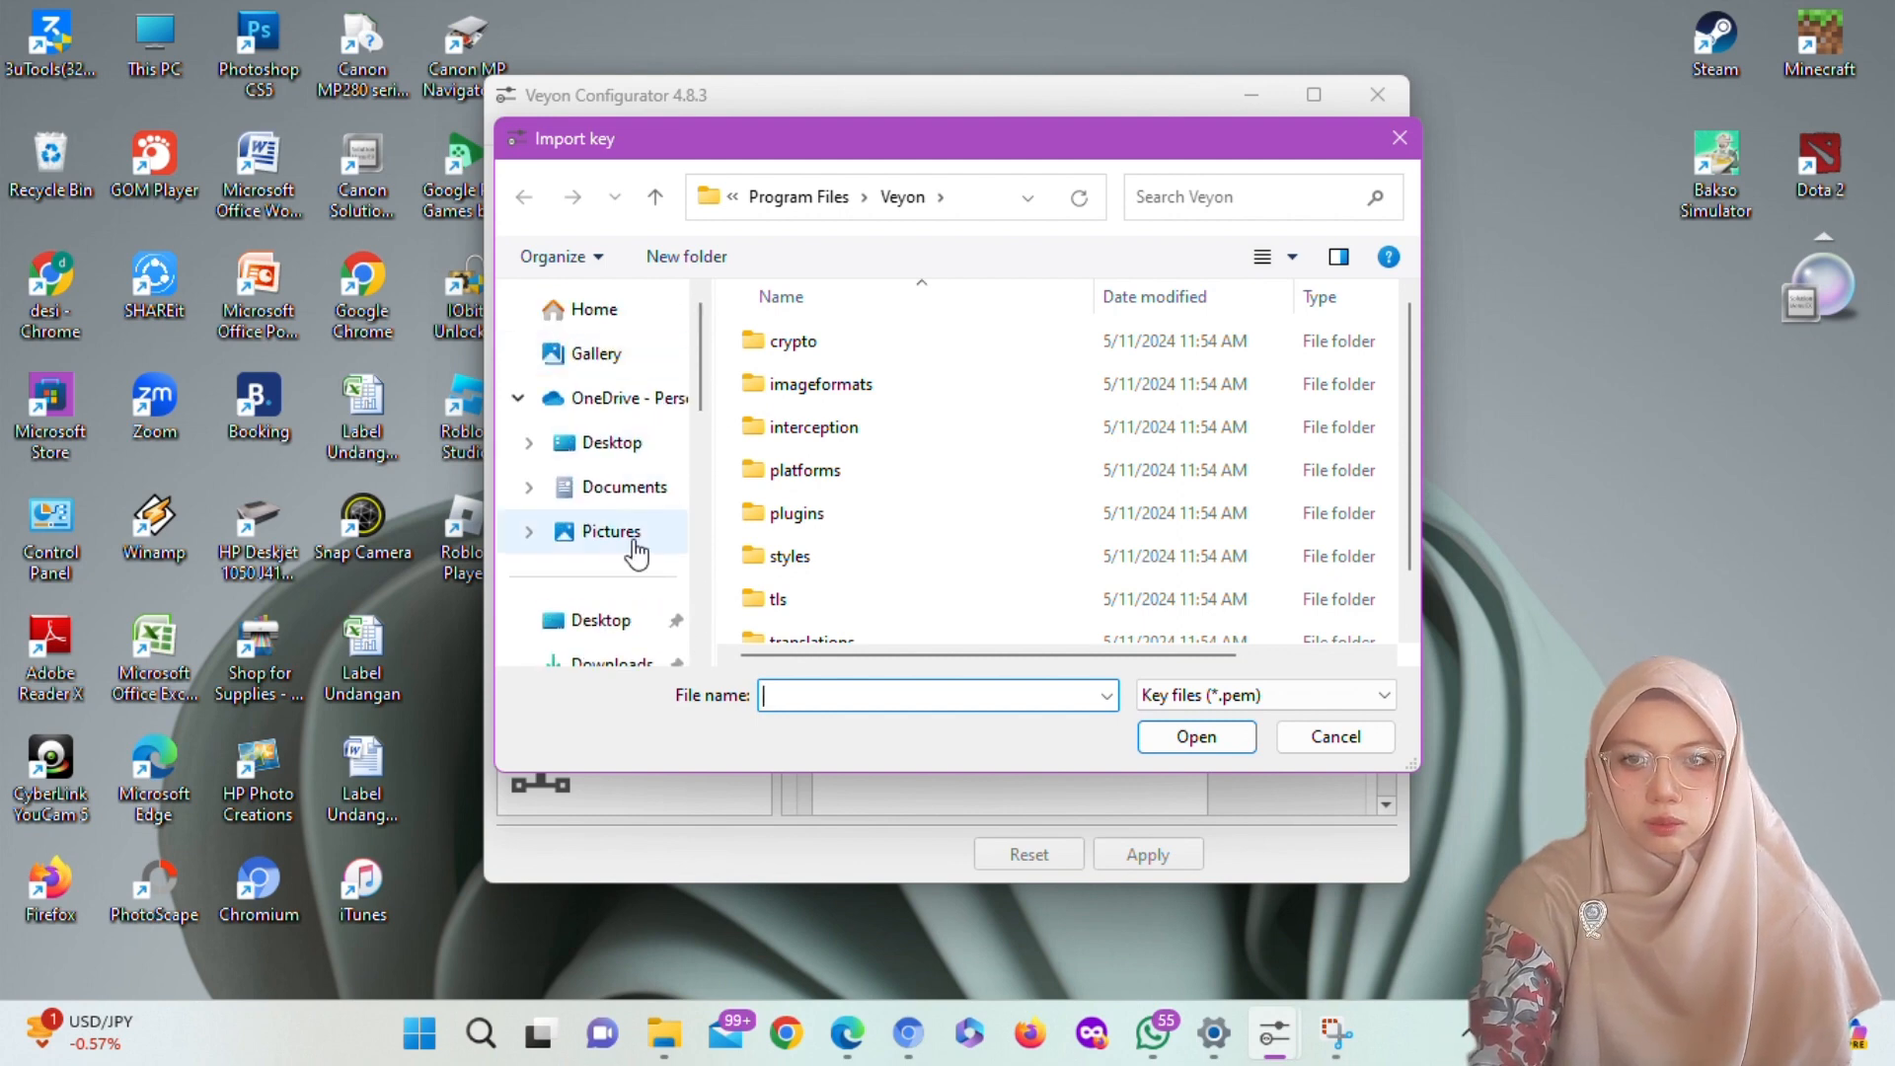
click(613, 660)
double_click(833, 394)
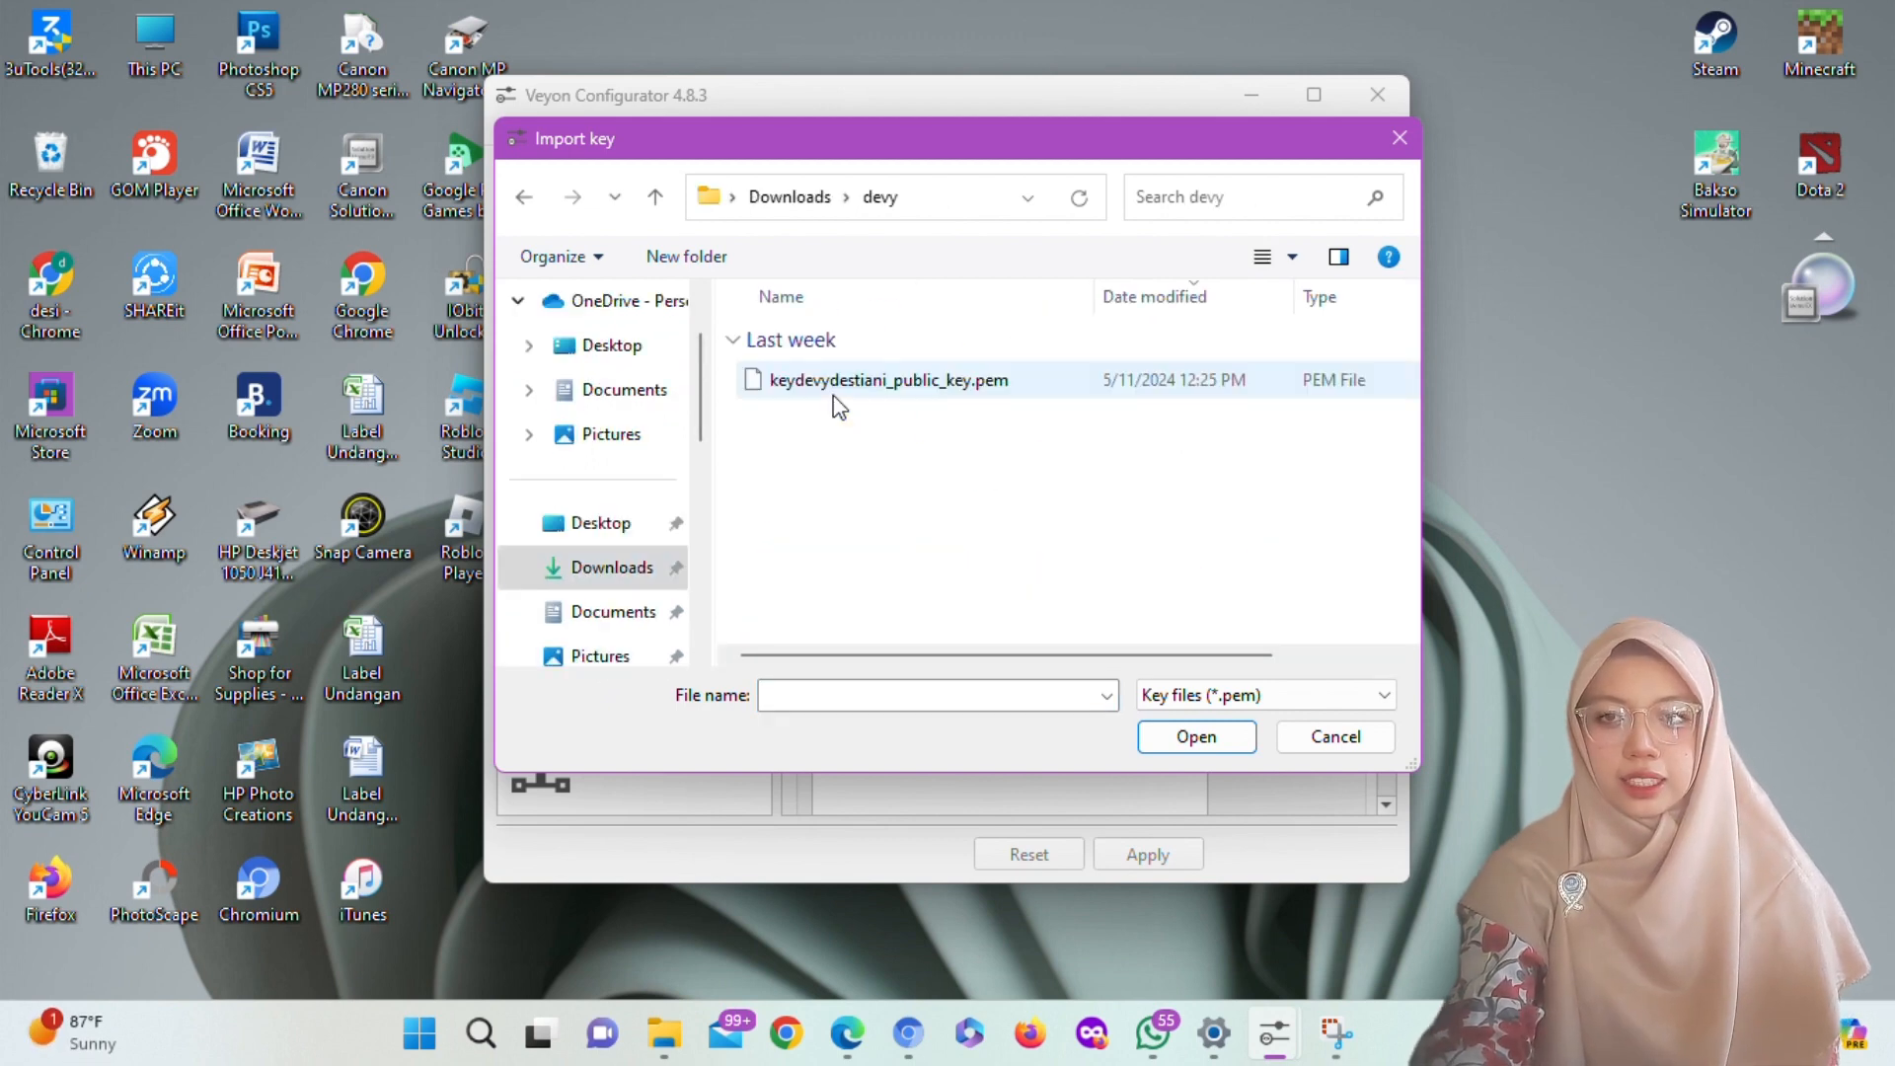
click(852, 385)
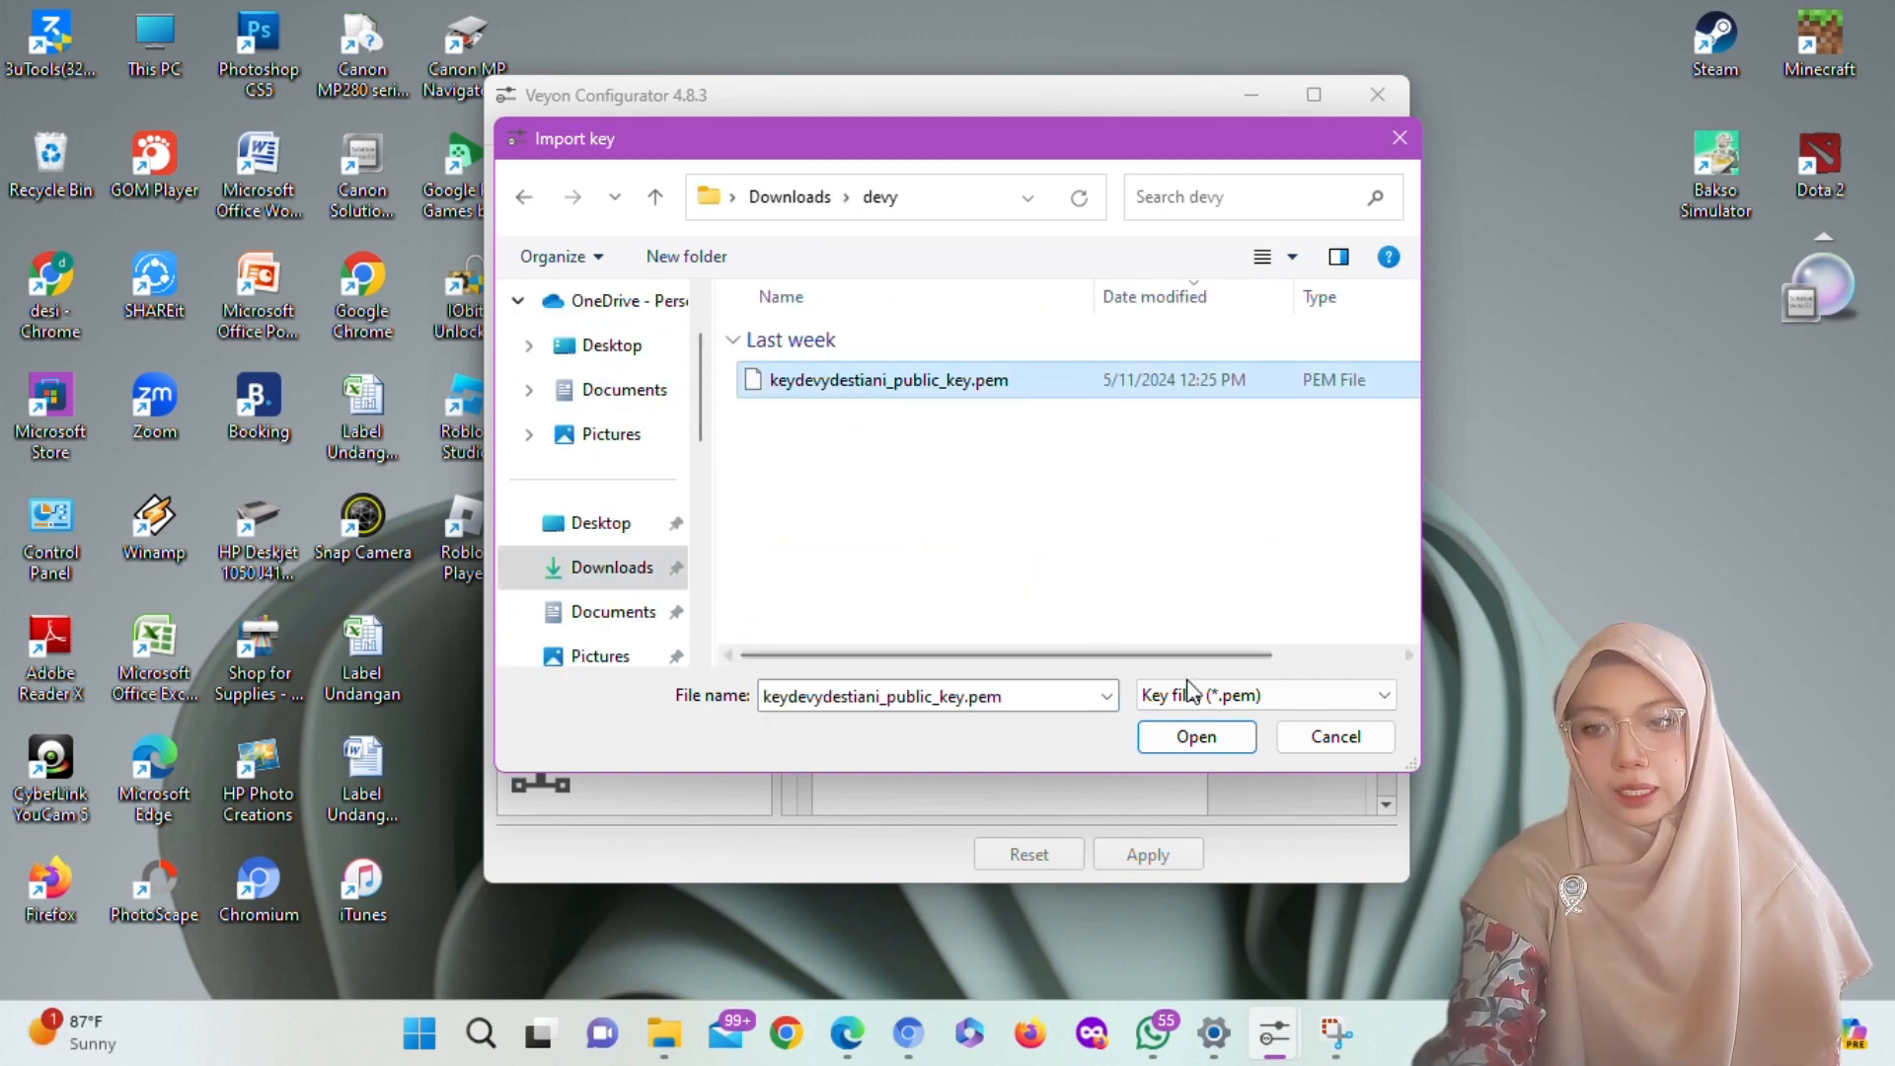
click(1323, 738)
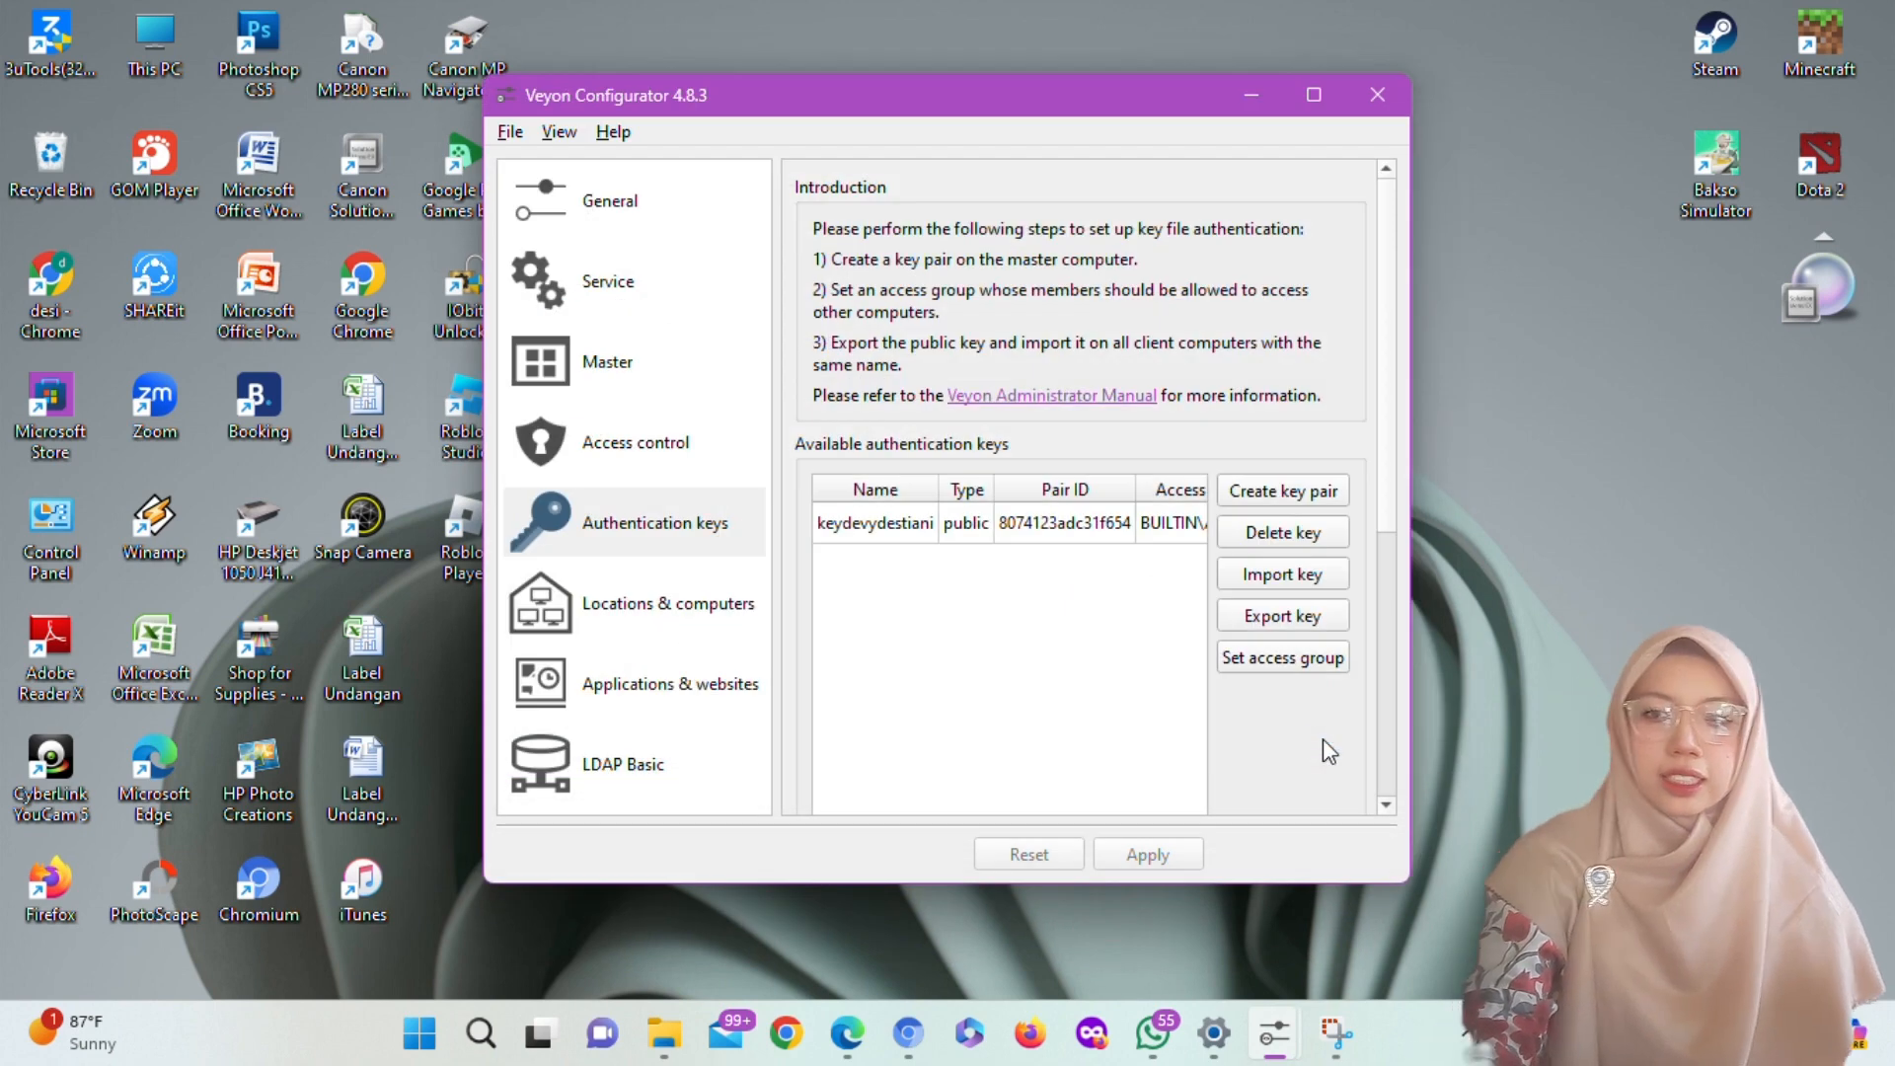
click(652, 548)
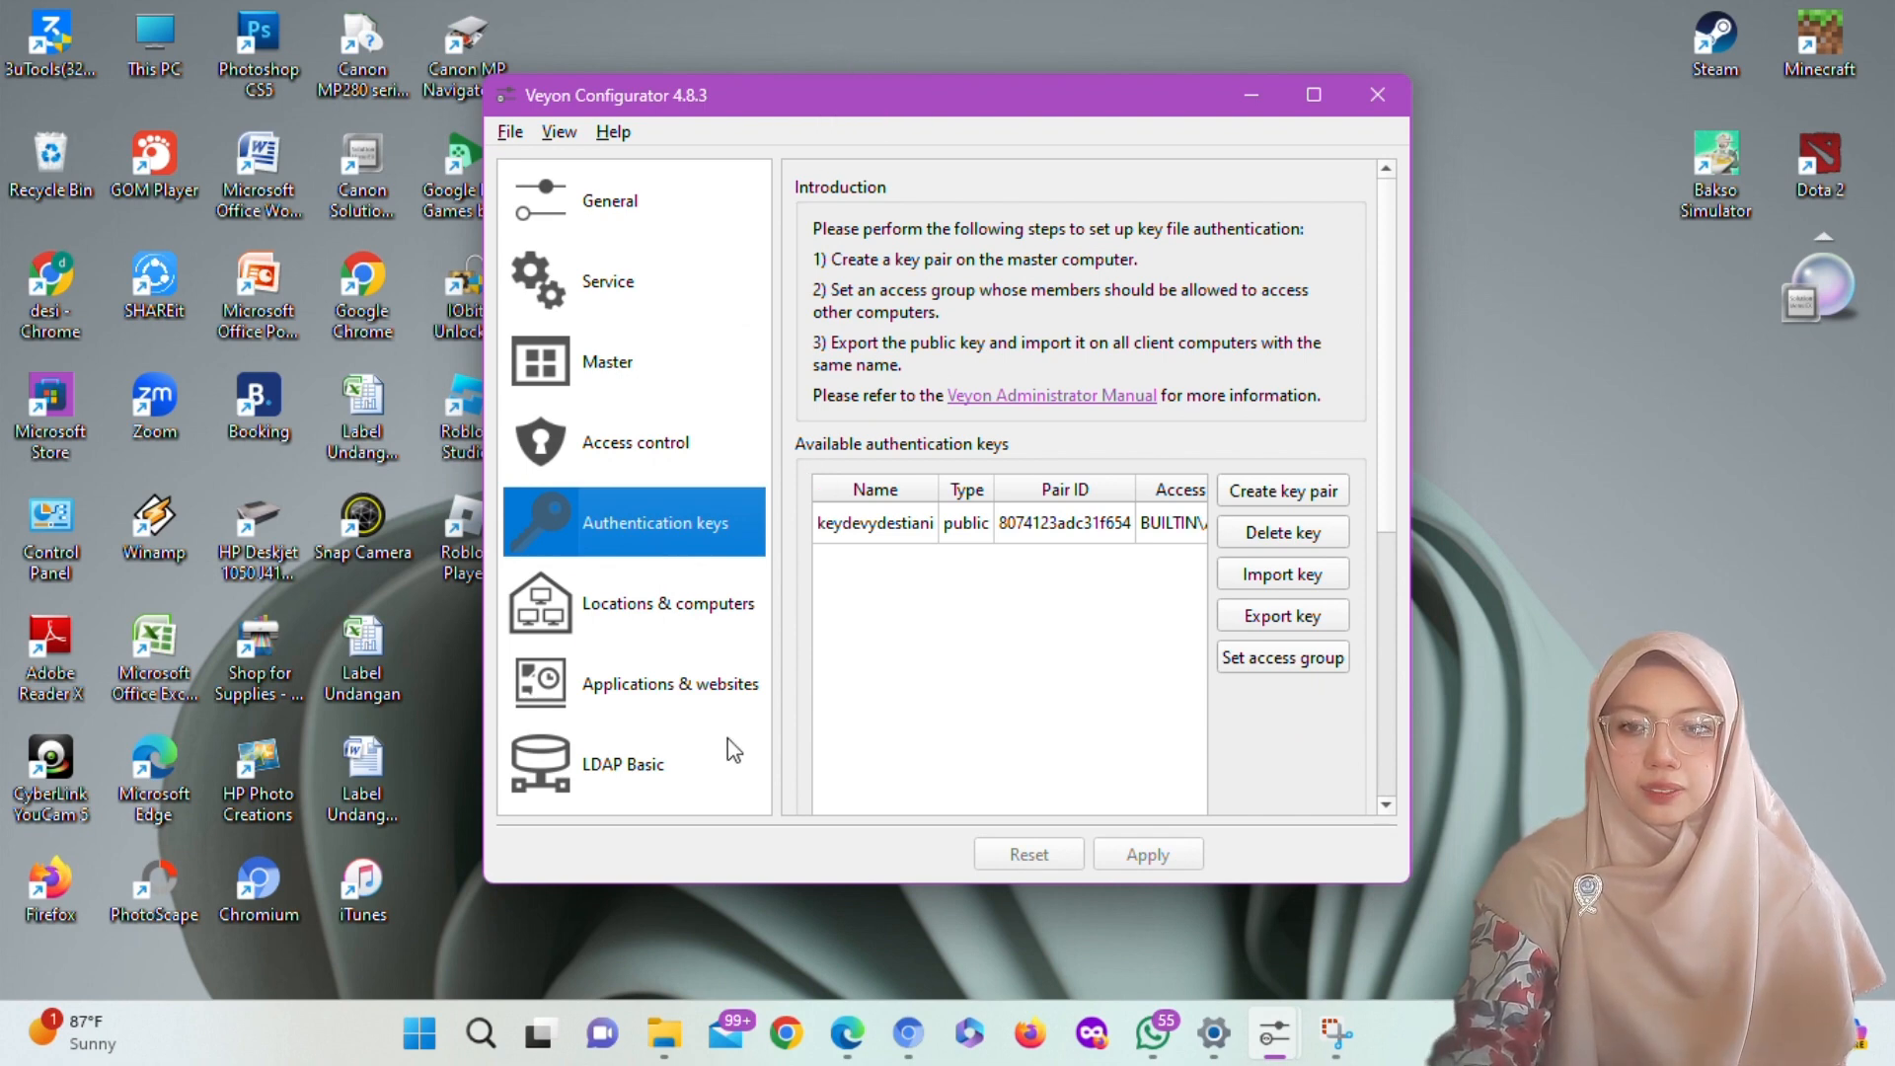
- Switch to the This PC window in File Explorer on the client laptop and open the computer's properties
mouse_move(663, 1038)
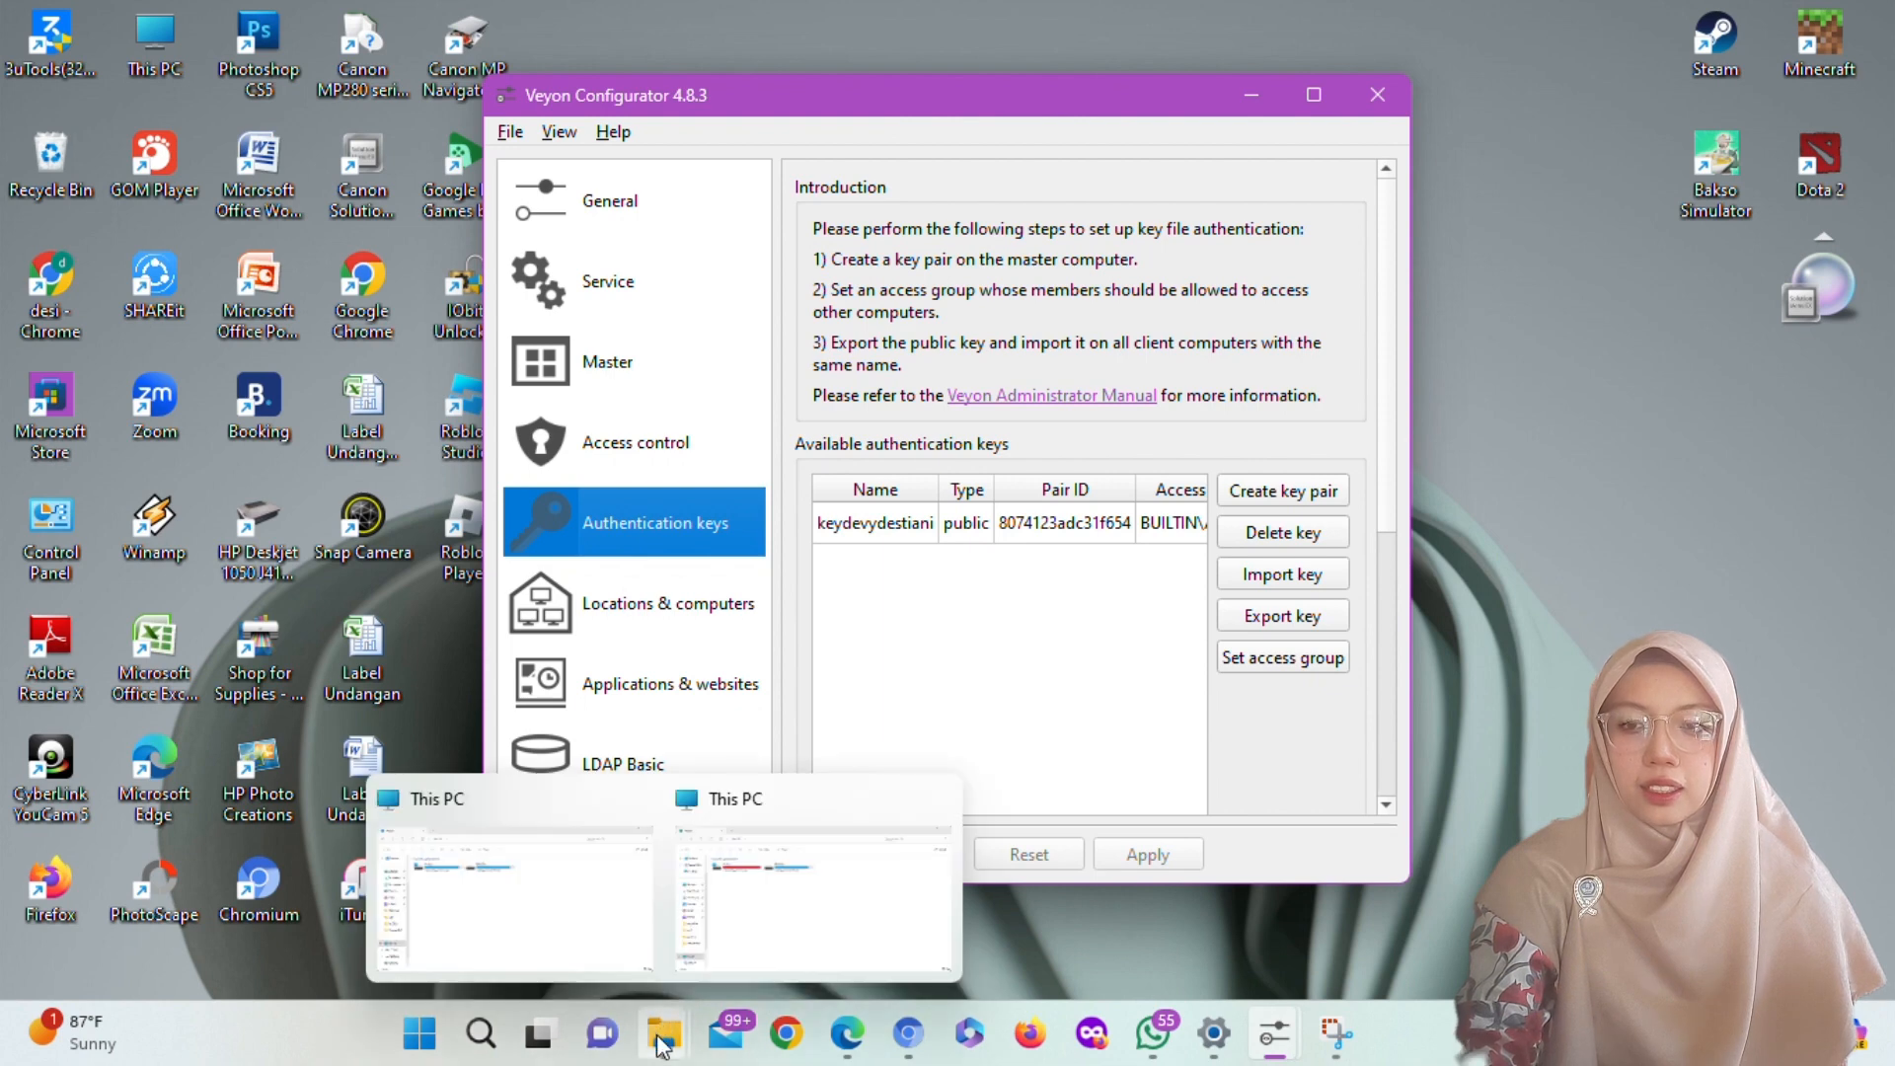
mouse_move(805, 899)
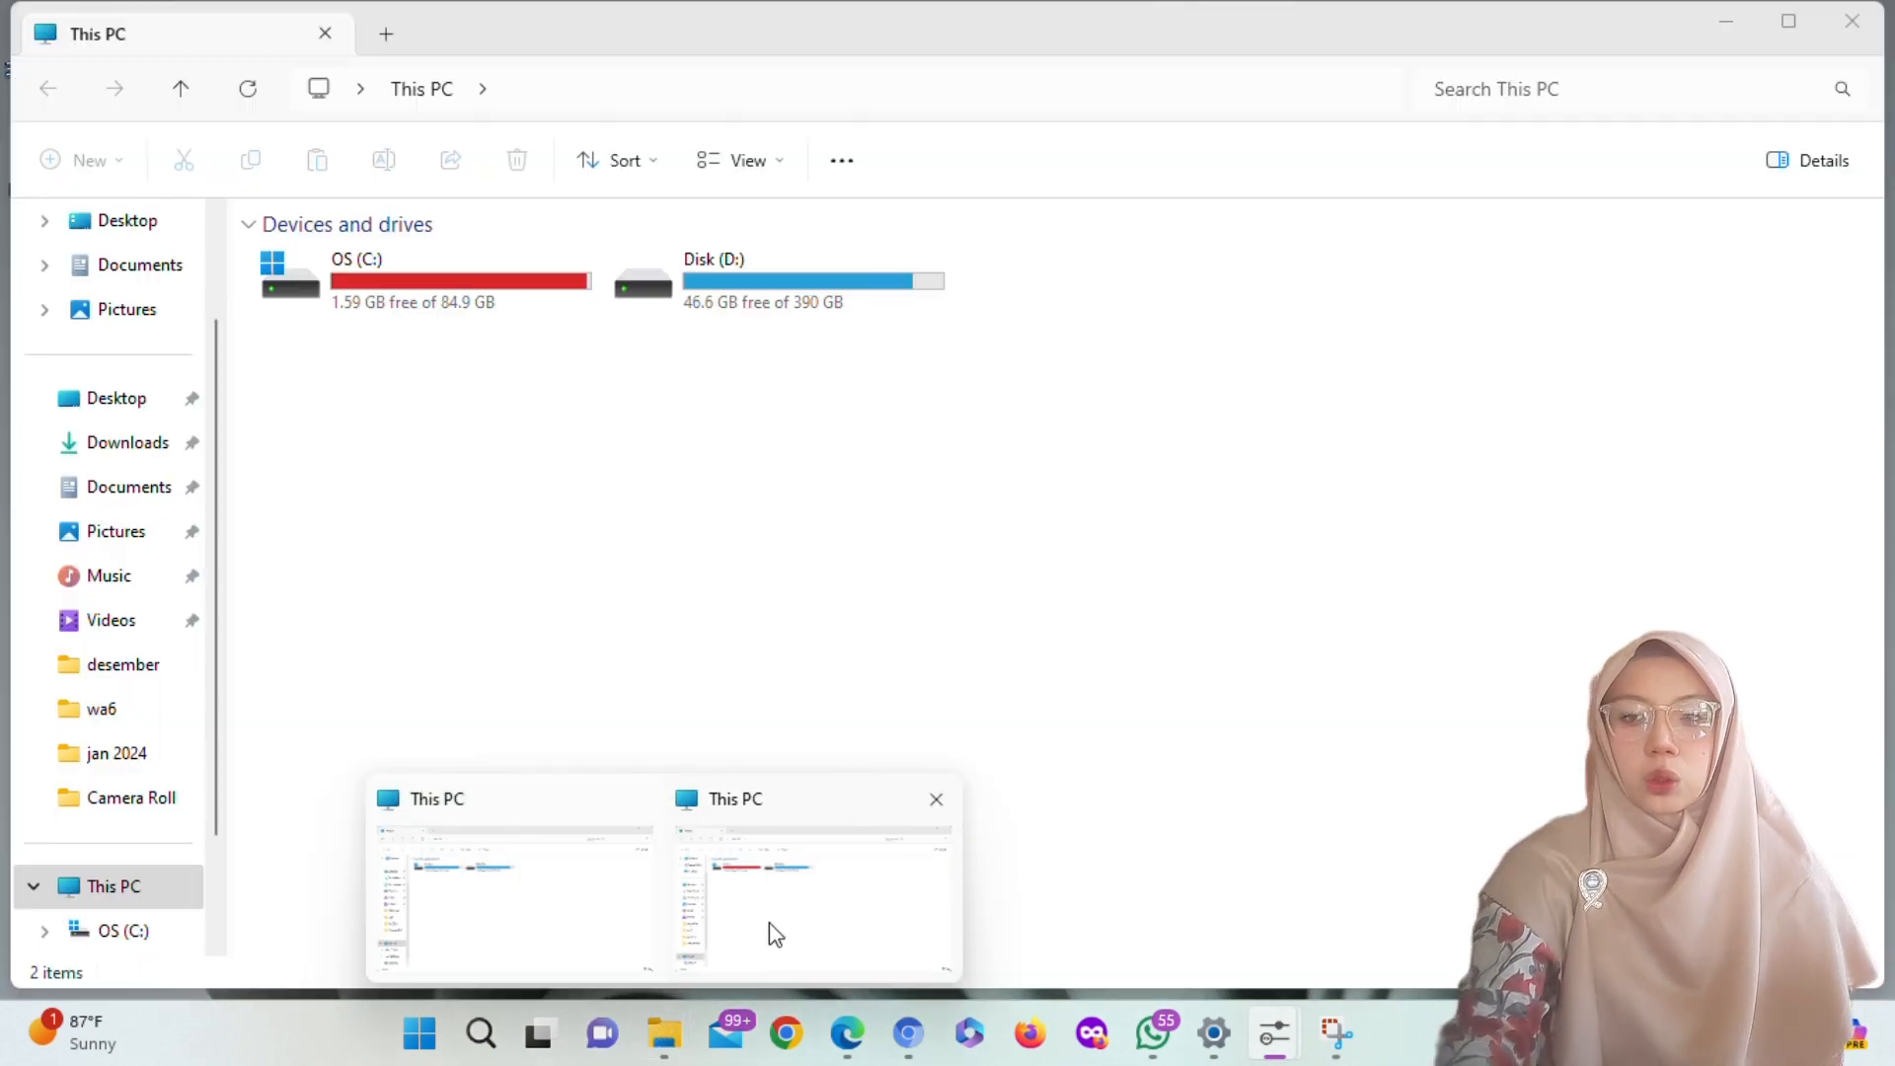
click(776, 934)
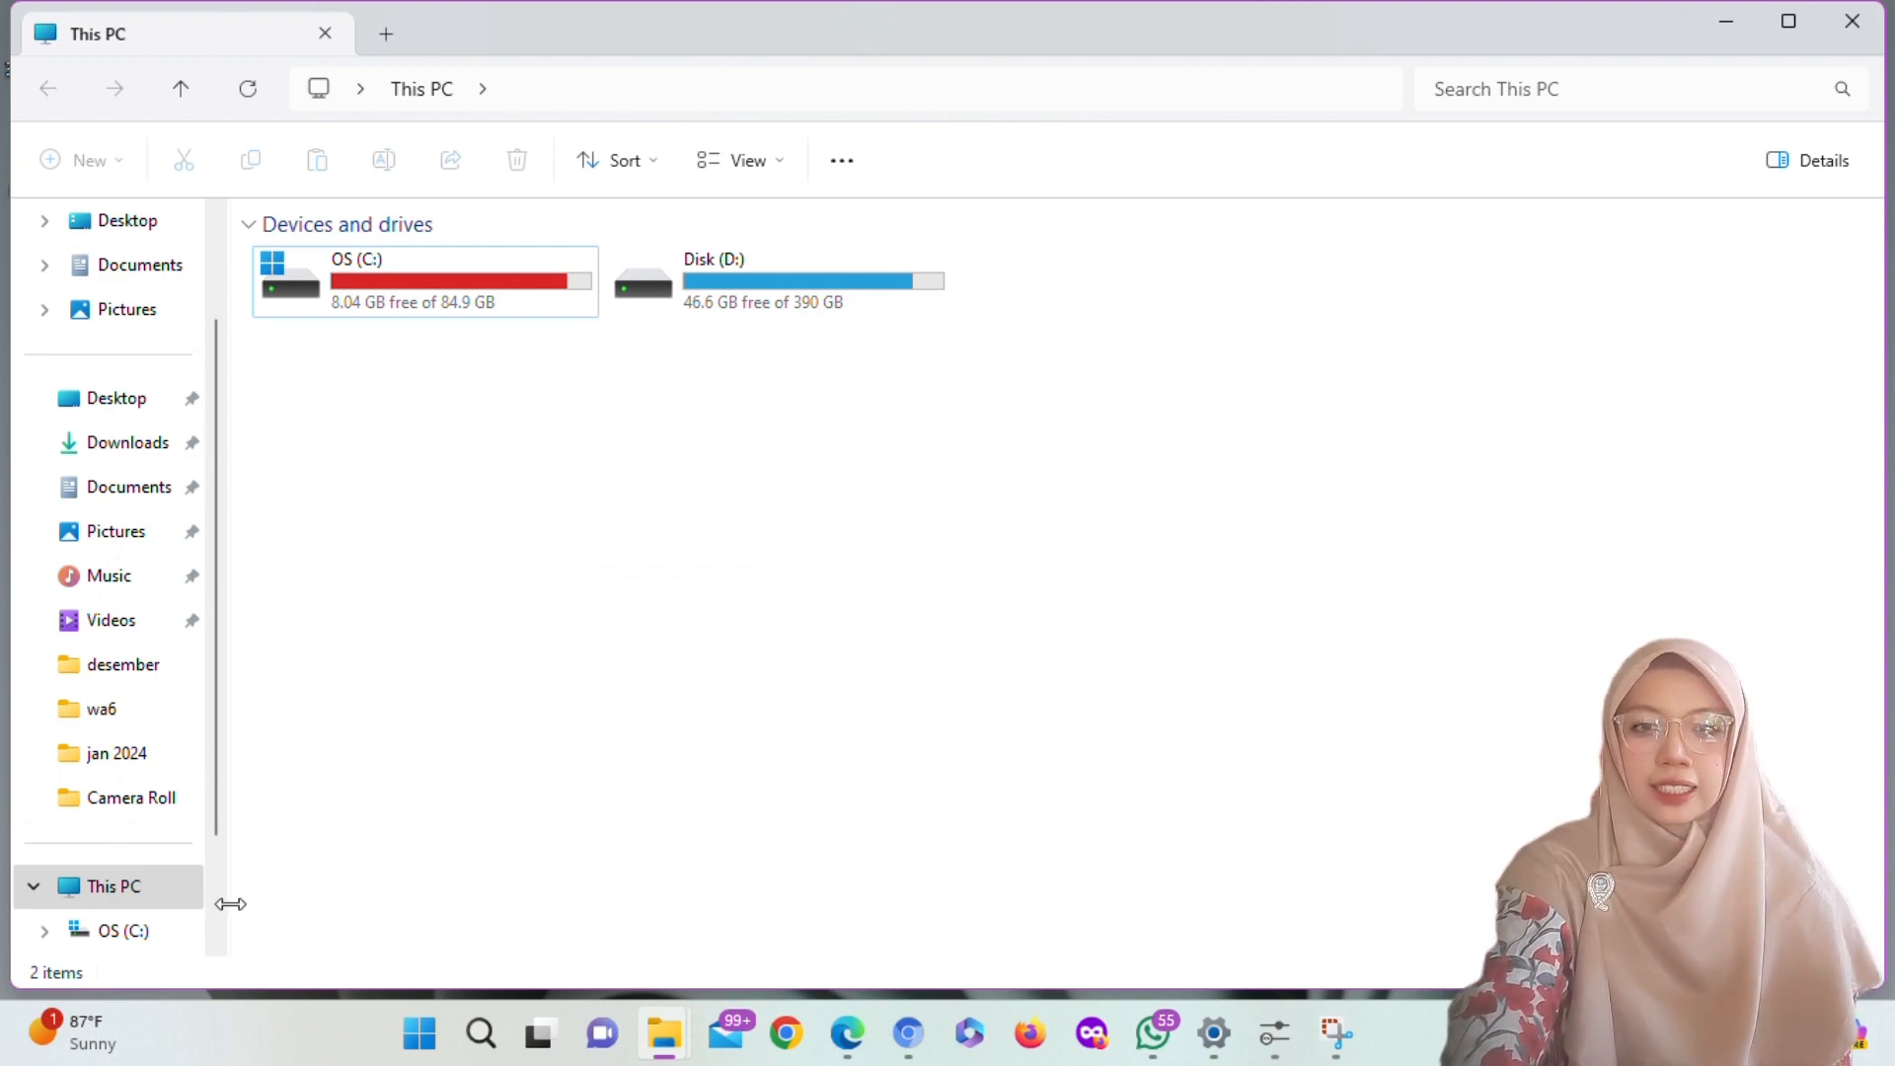
right_click(116, 893)
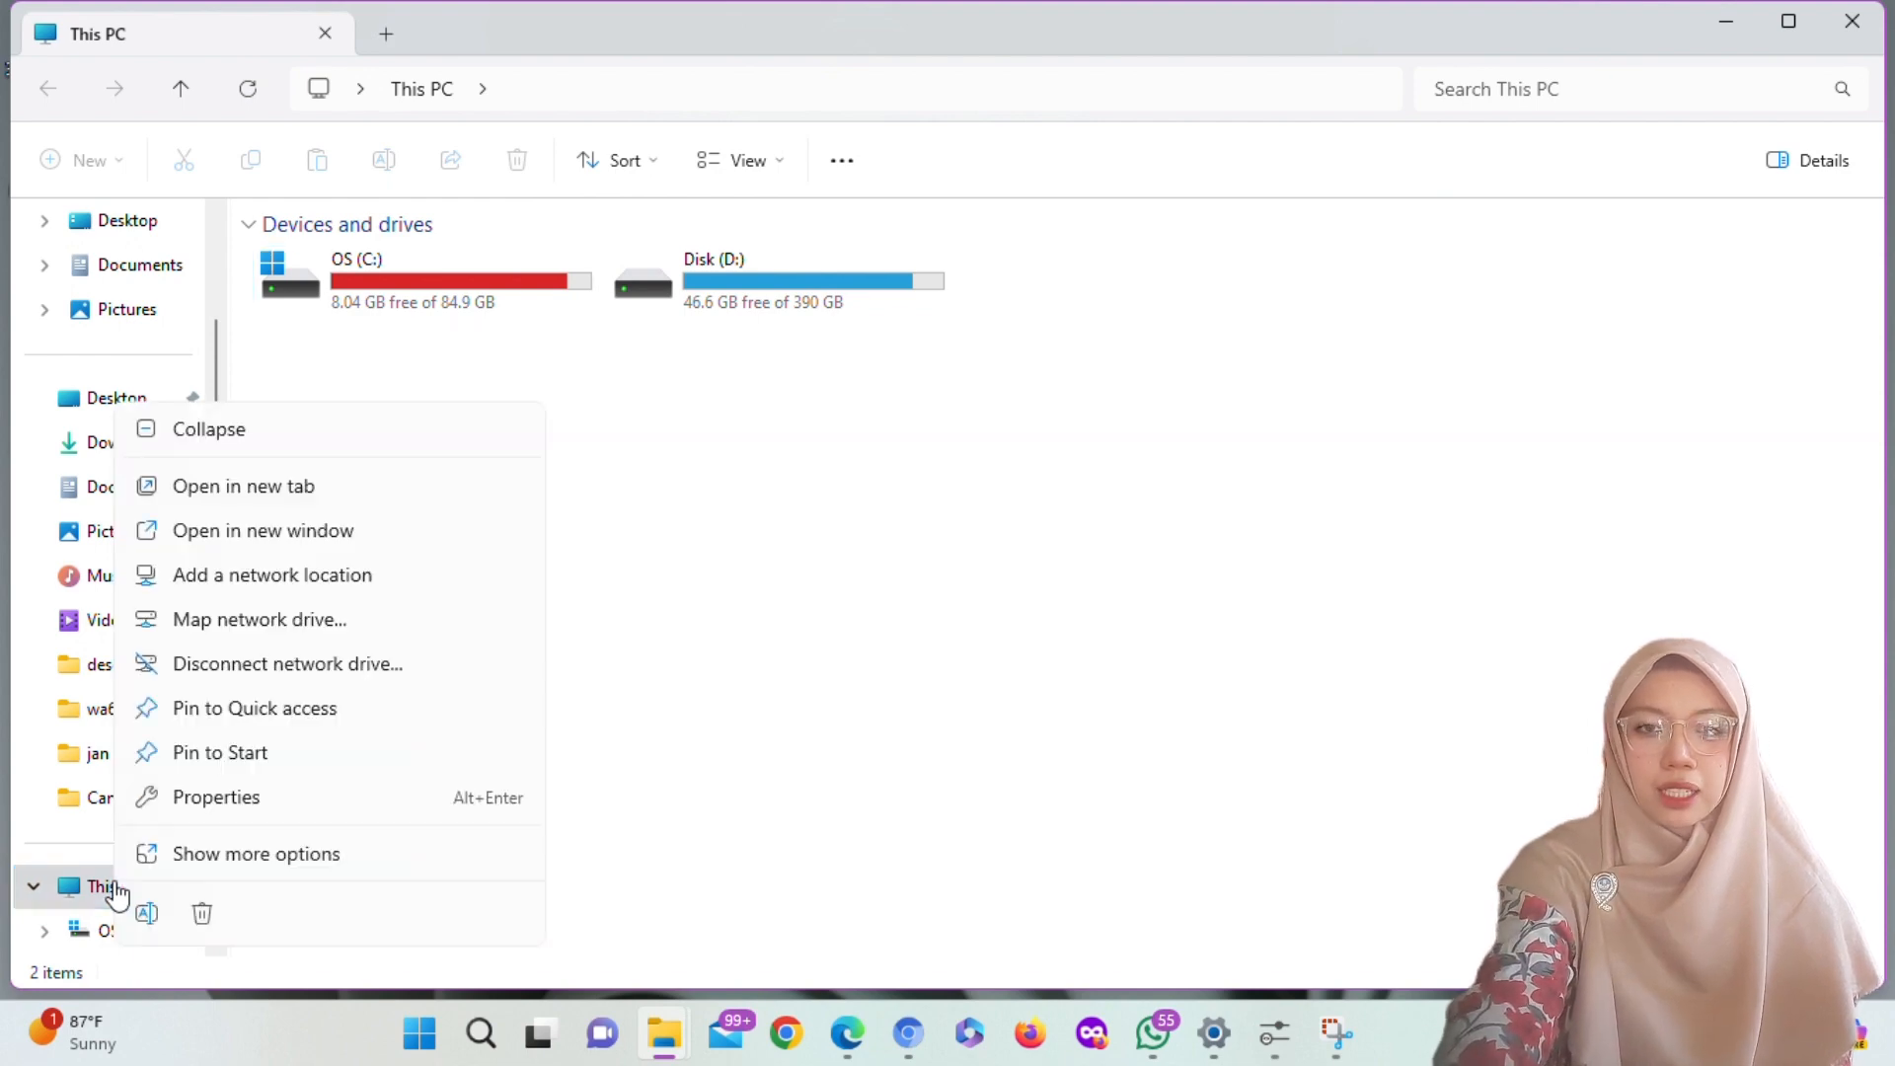
click(229, 800)
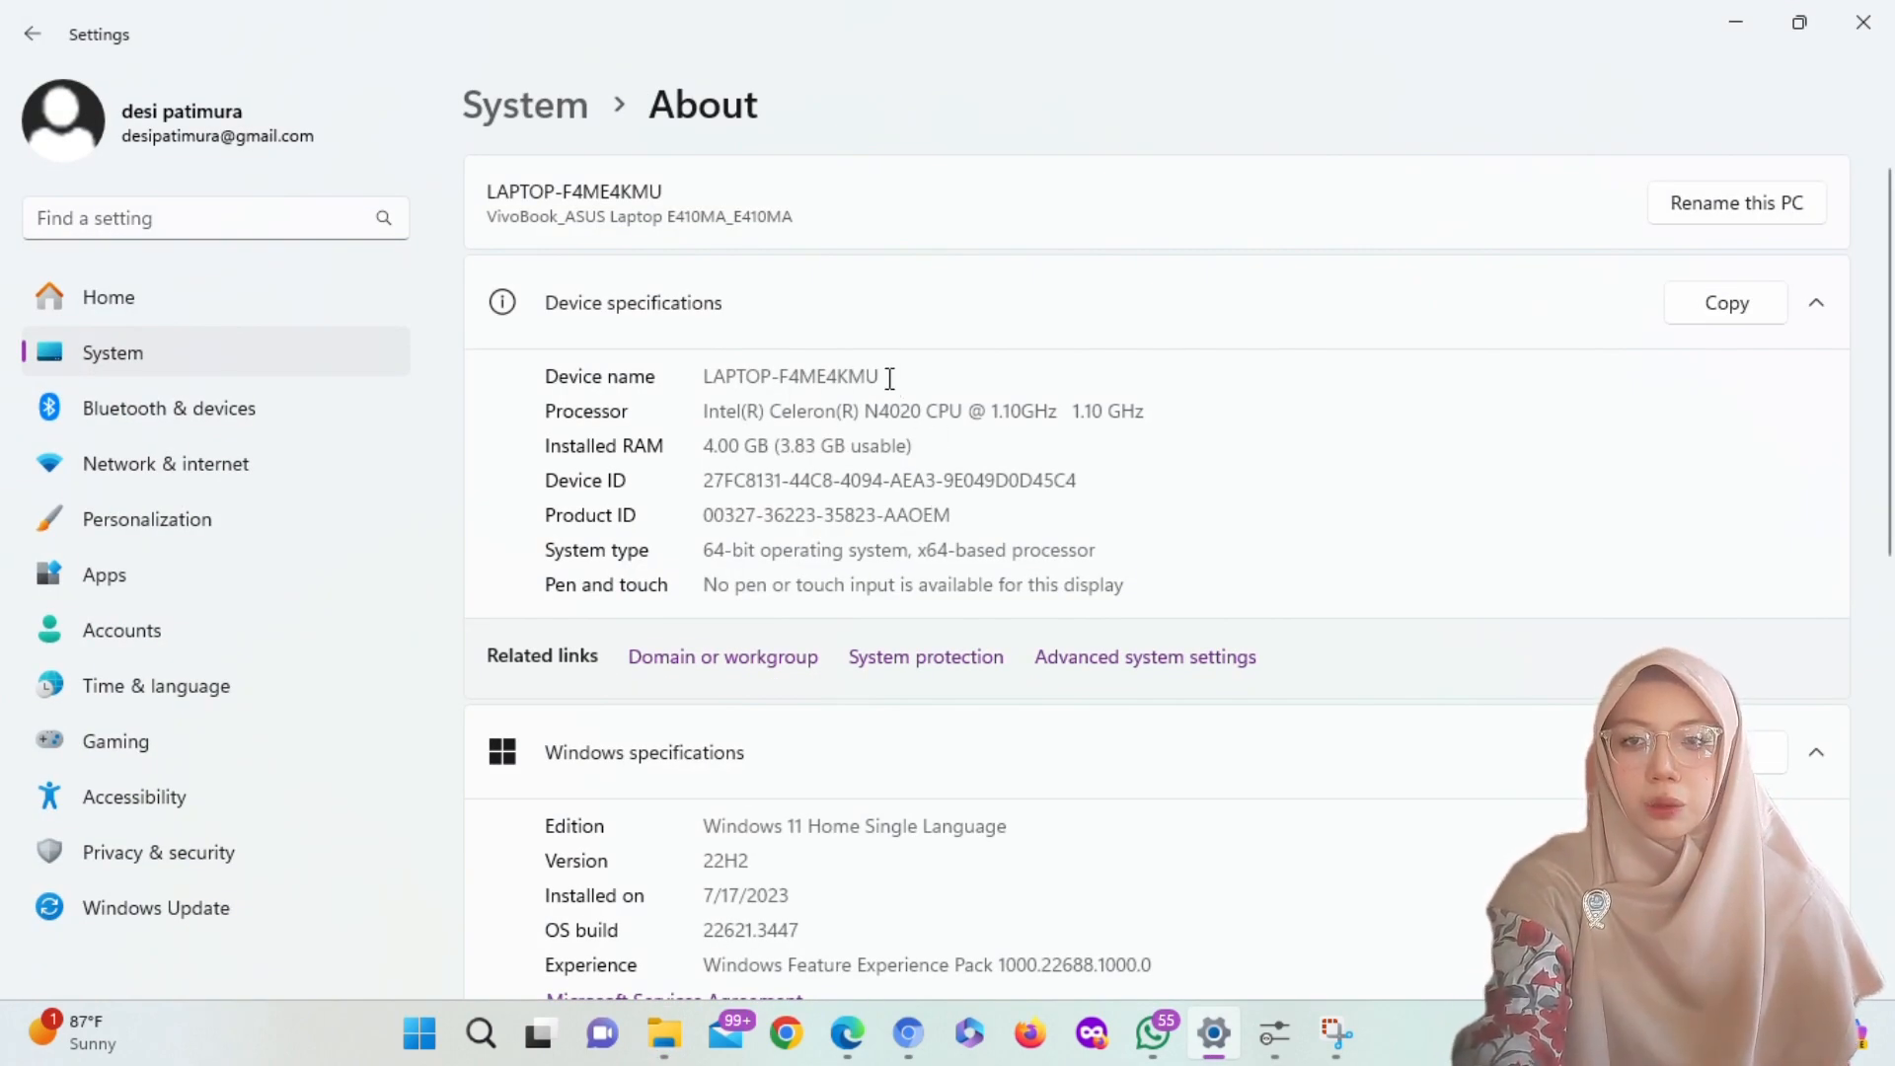
- Examine the client laptop's device name, installed RAM and system type in its device specifications
drag(886, 376, 689, 376)
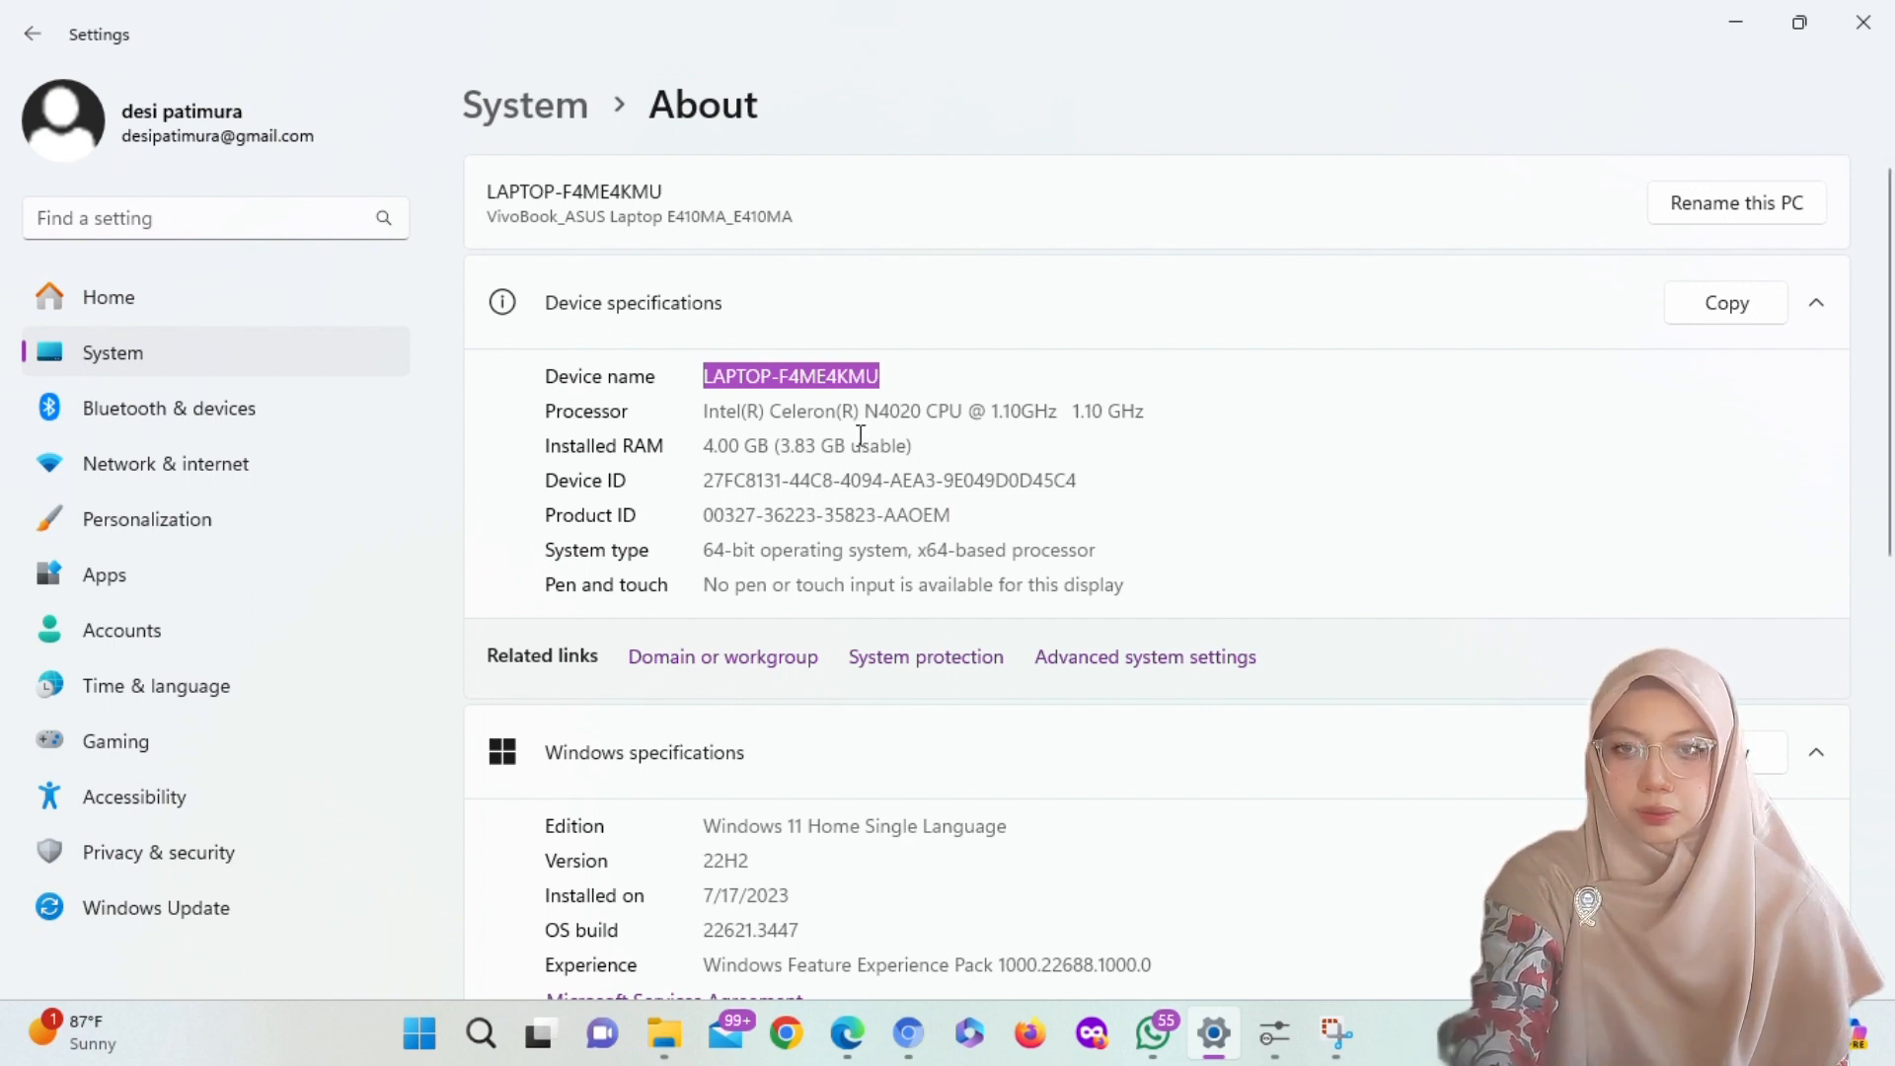
click(779, 451)
drag(745, 451, 701, 449)
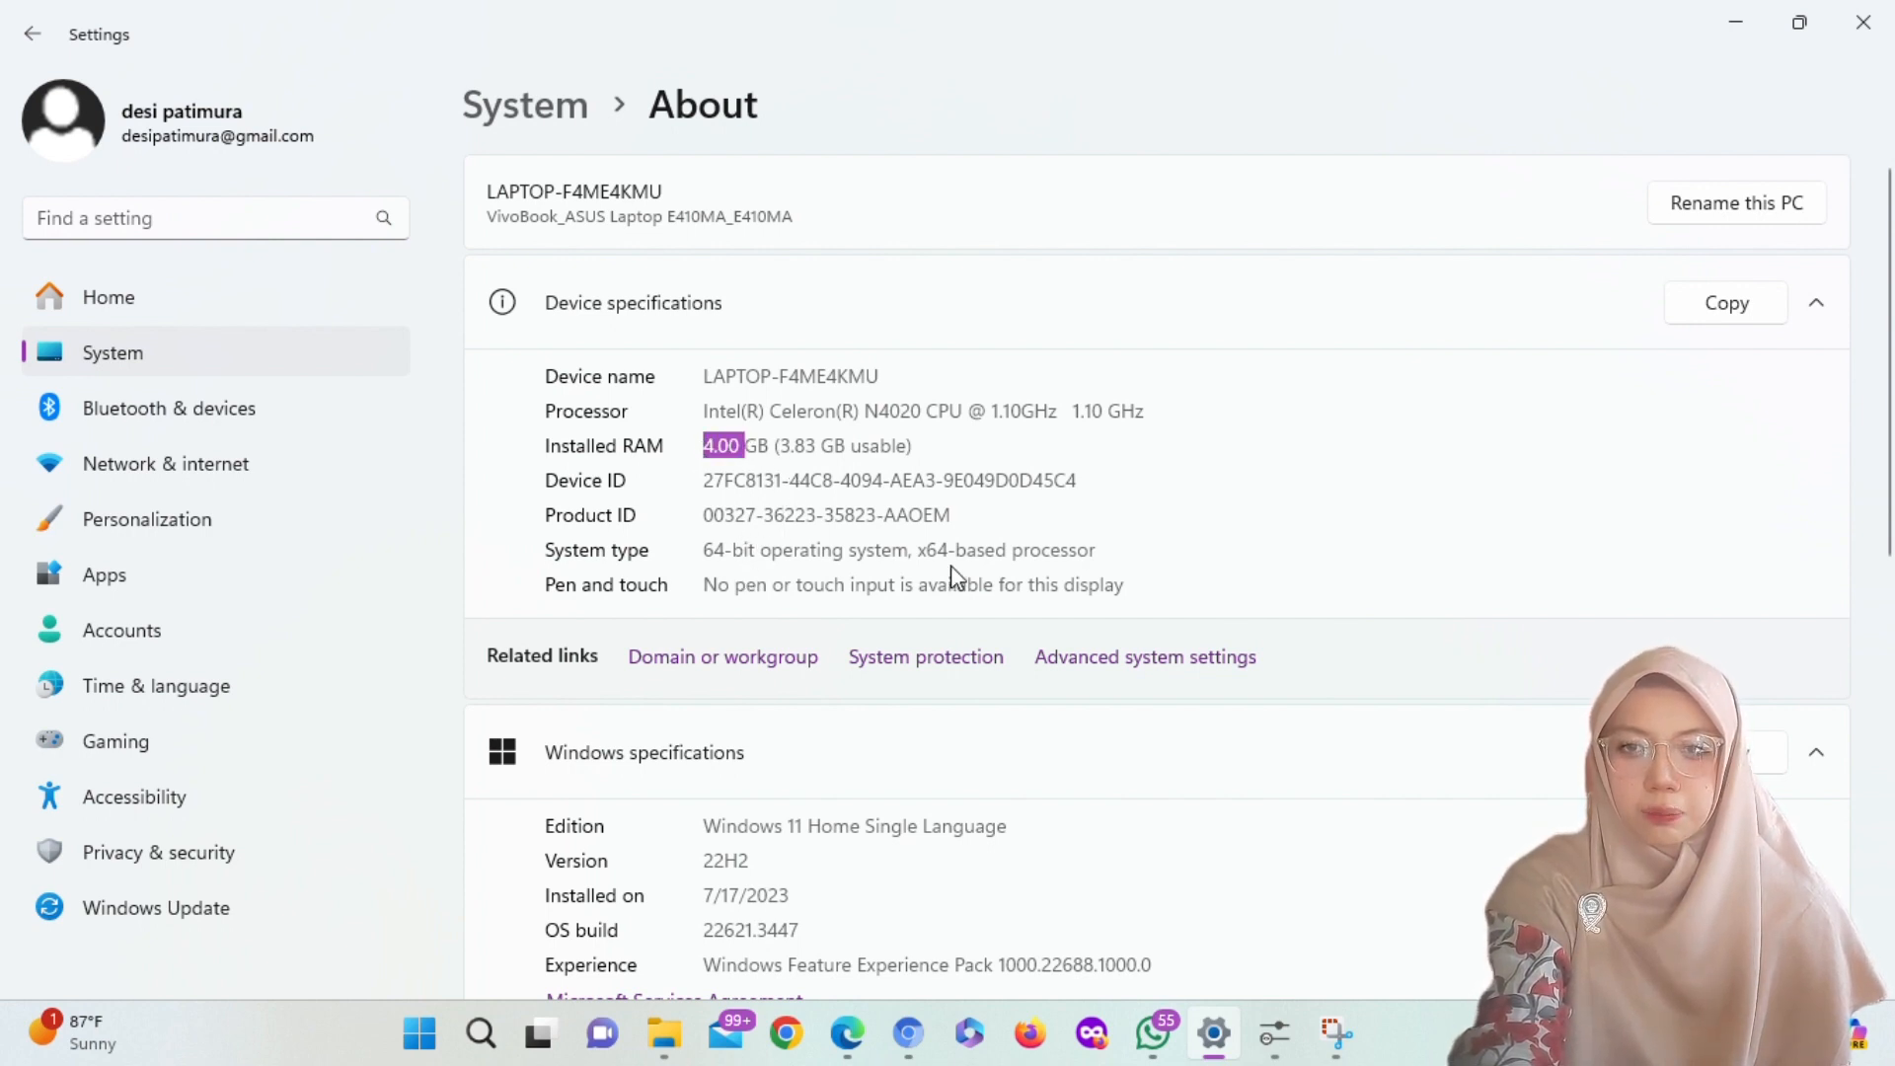
click(983, 558)
drag(983, 556, 724, 550)
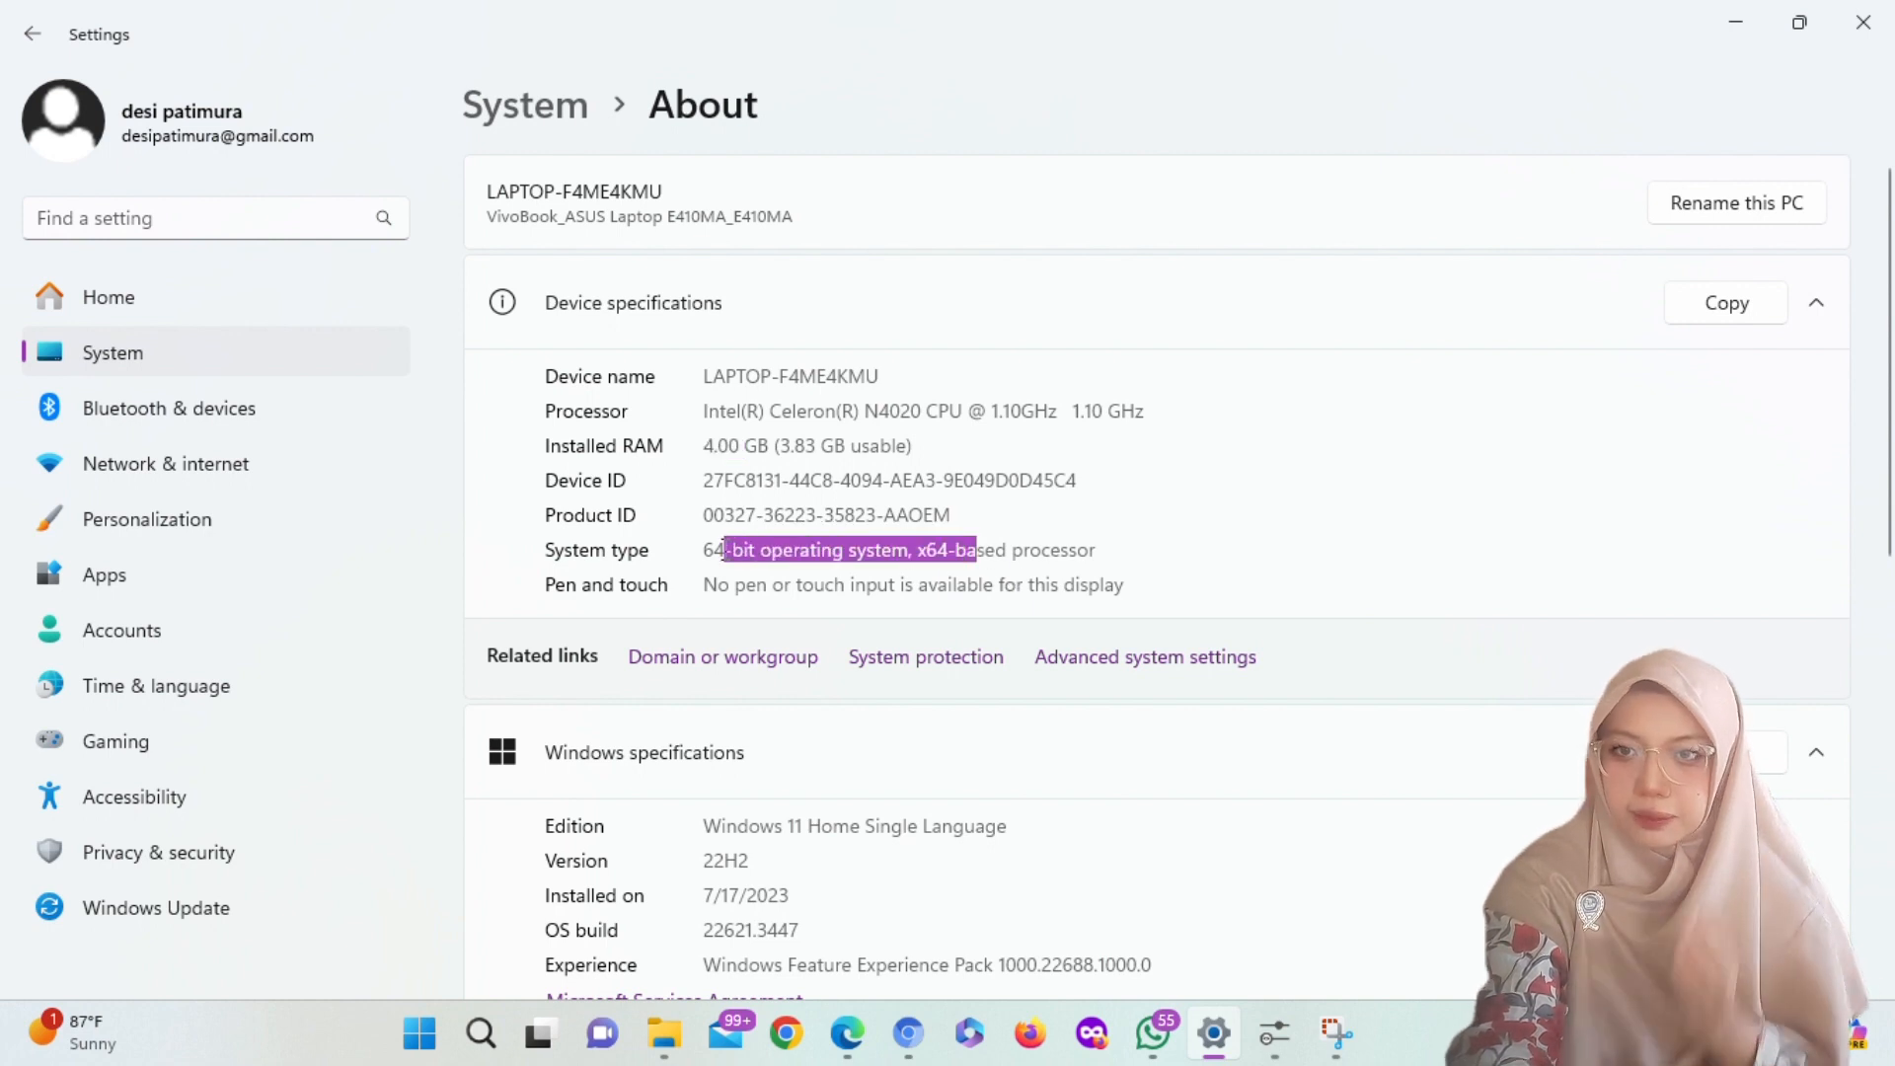
click(1235, 514)
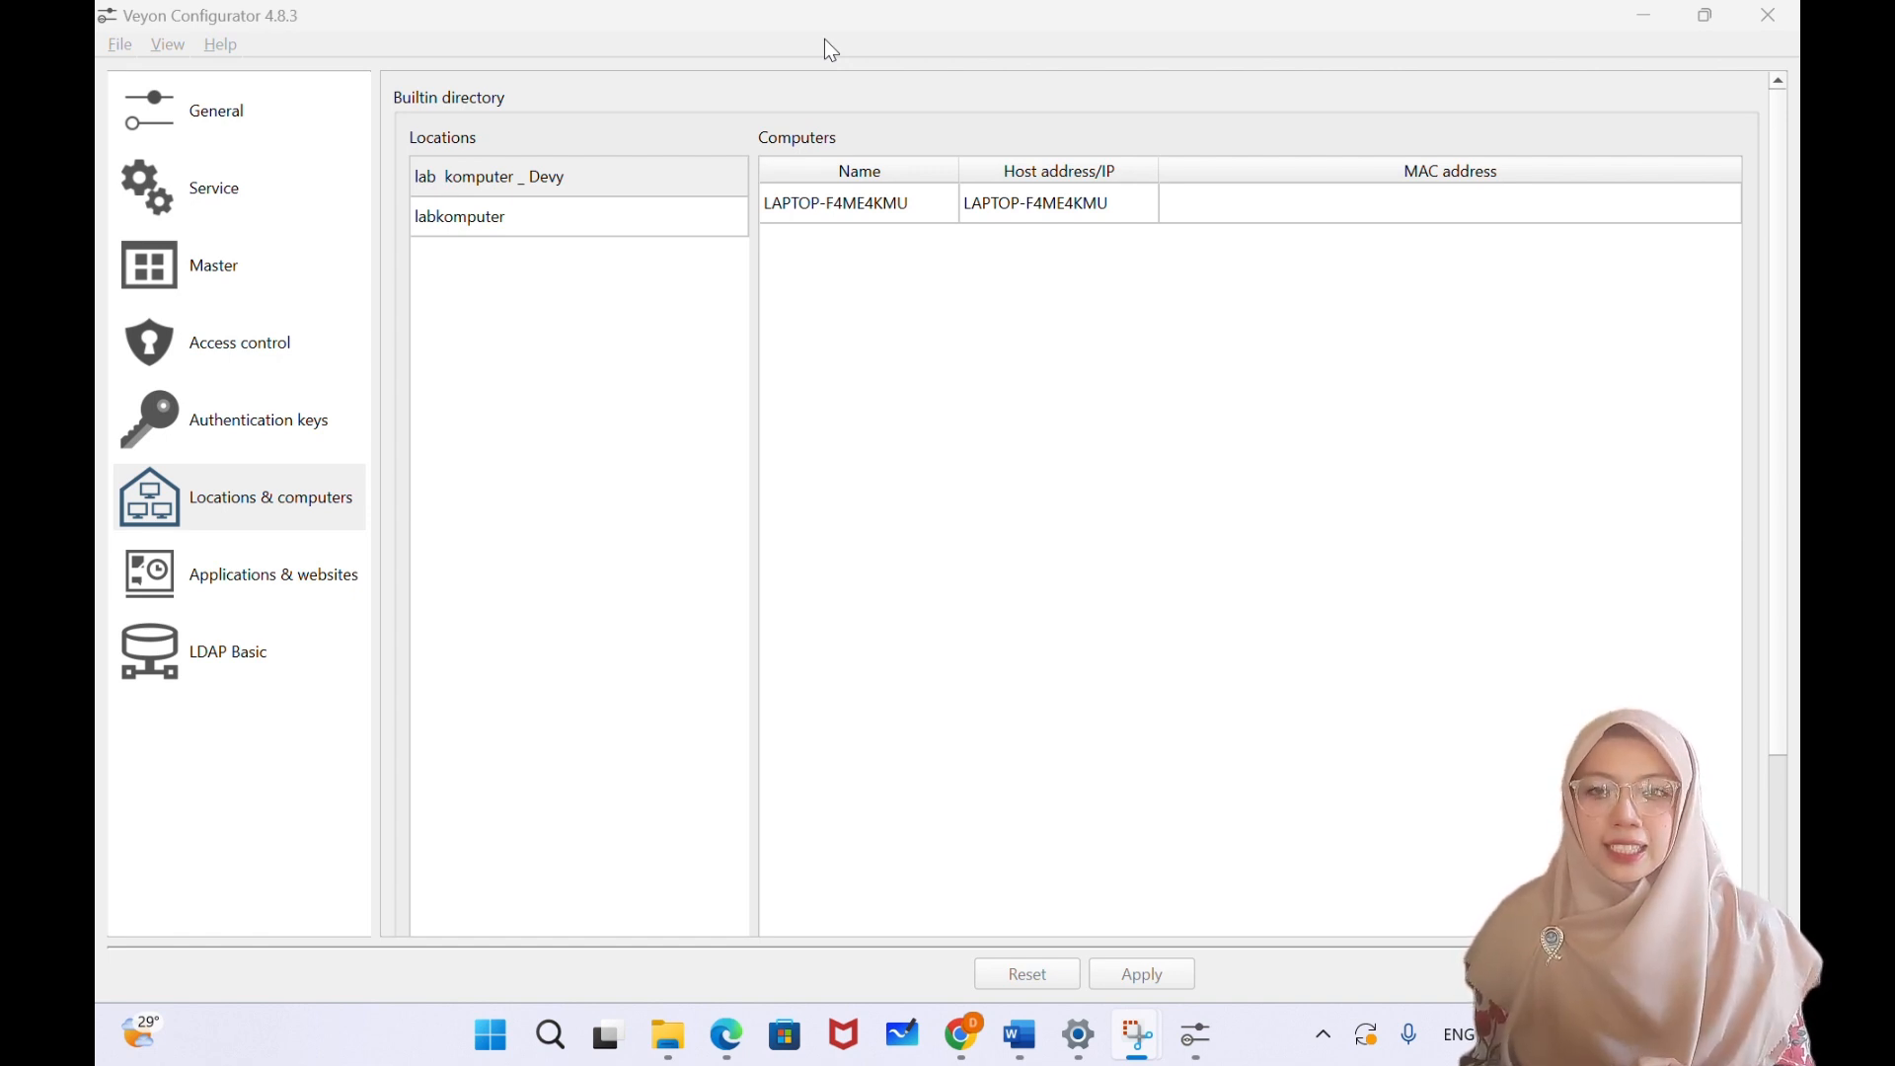
- On the master laptop, review the first location and its LAPTOP-F4ME4KMU computer entry in Veyon Configurator
click(489, 180)
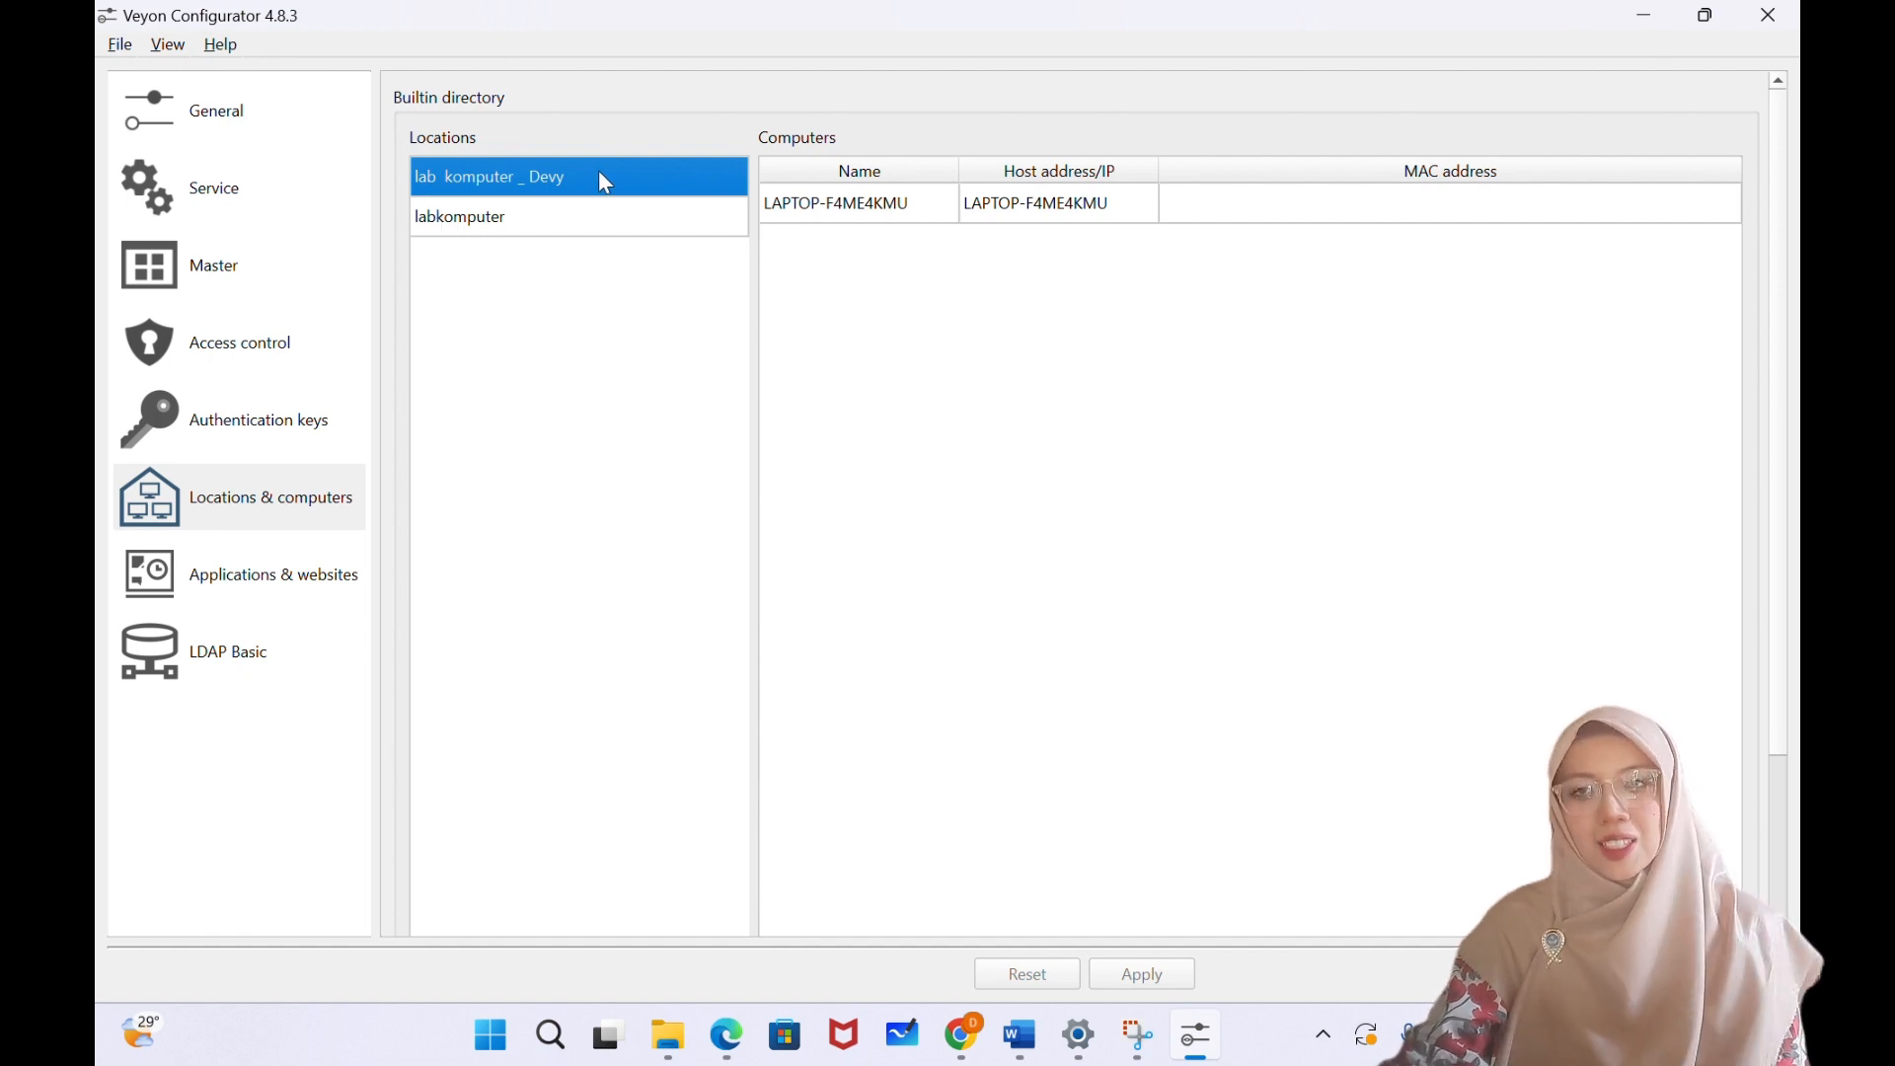
click(844, 212)
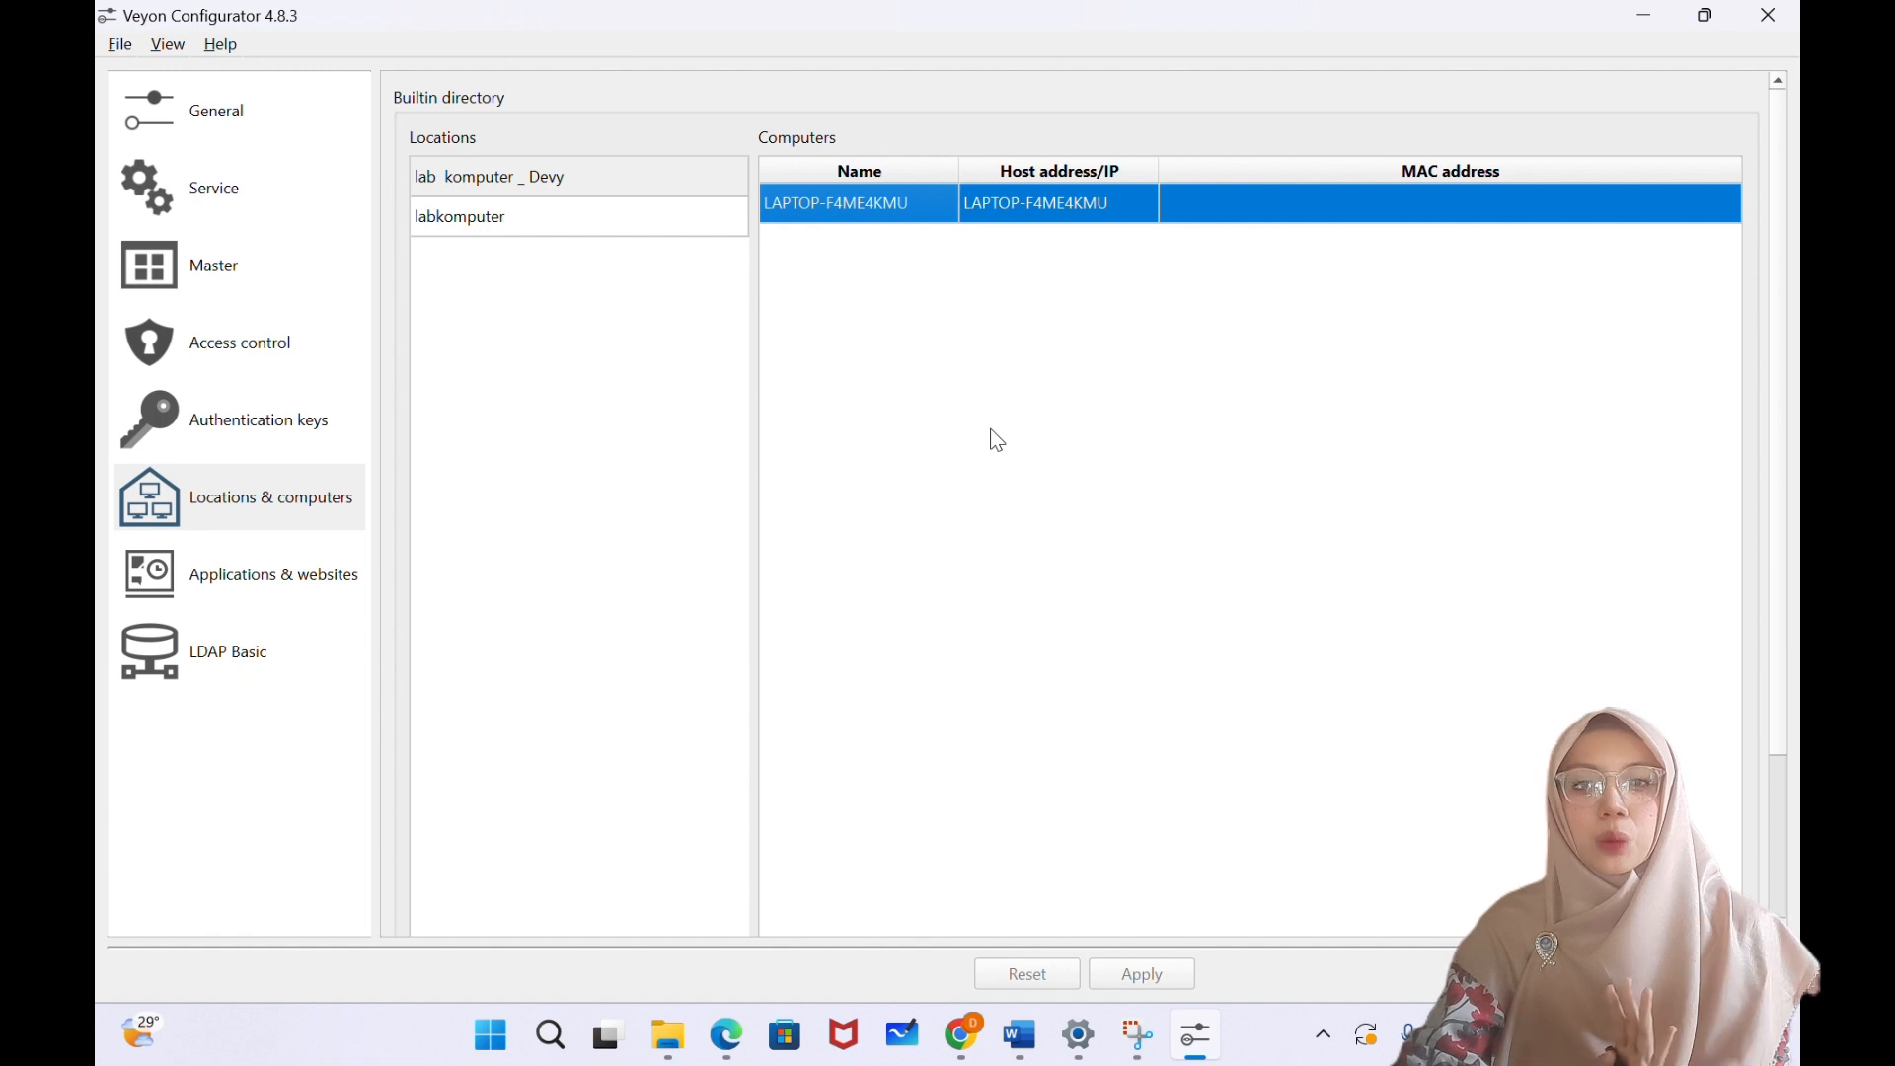
click(579, 175)
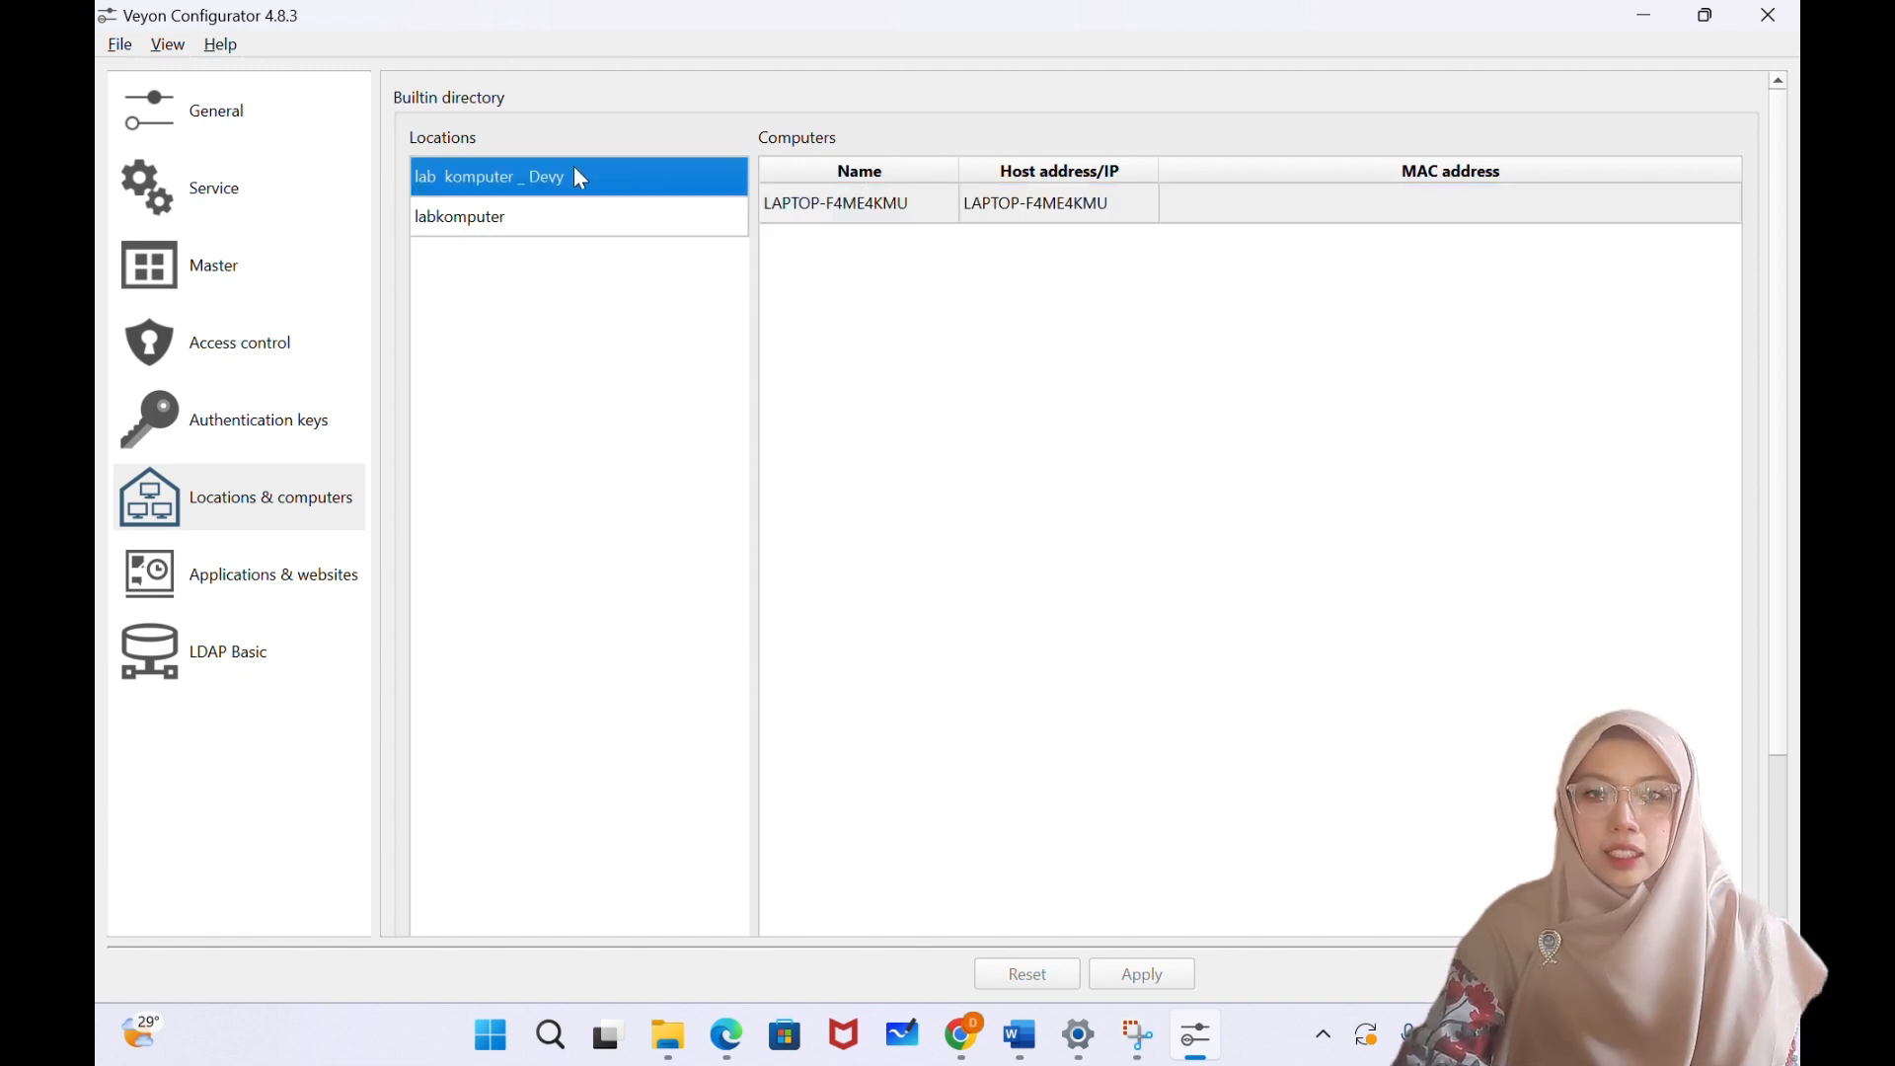
click(851, 223)
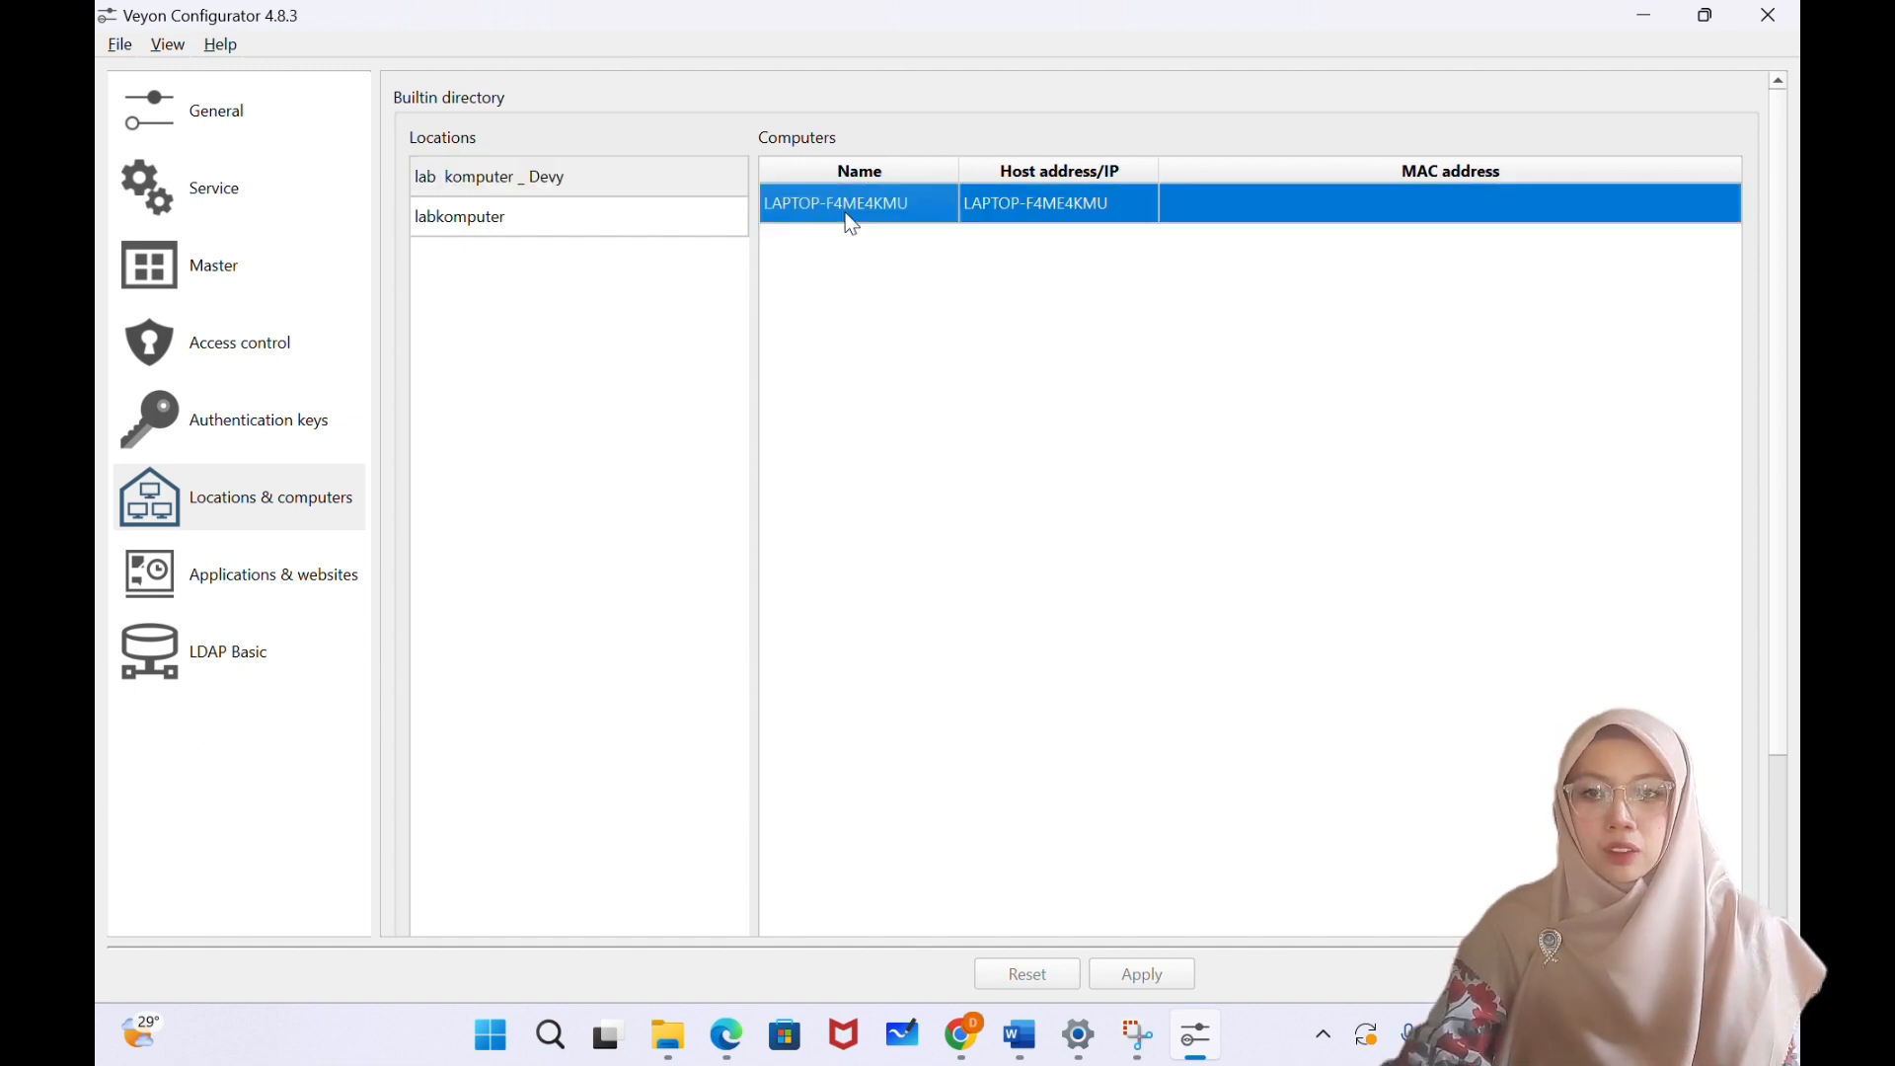
click(695, 186)
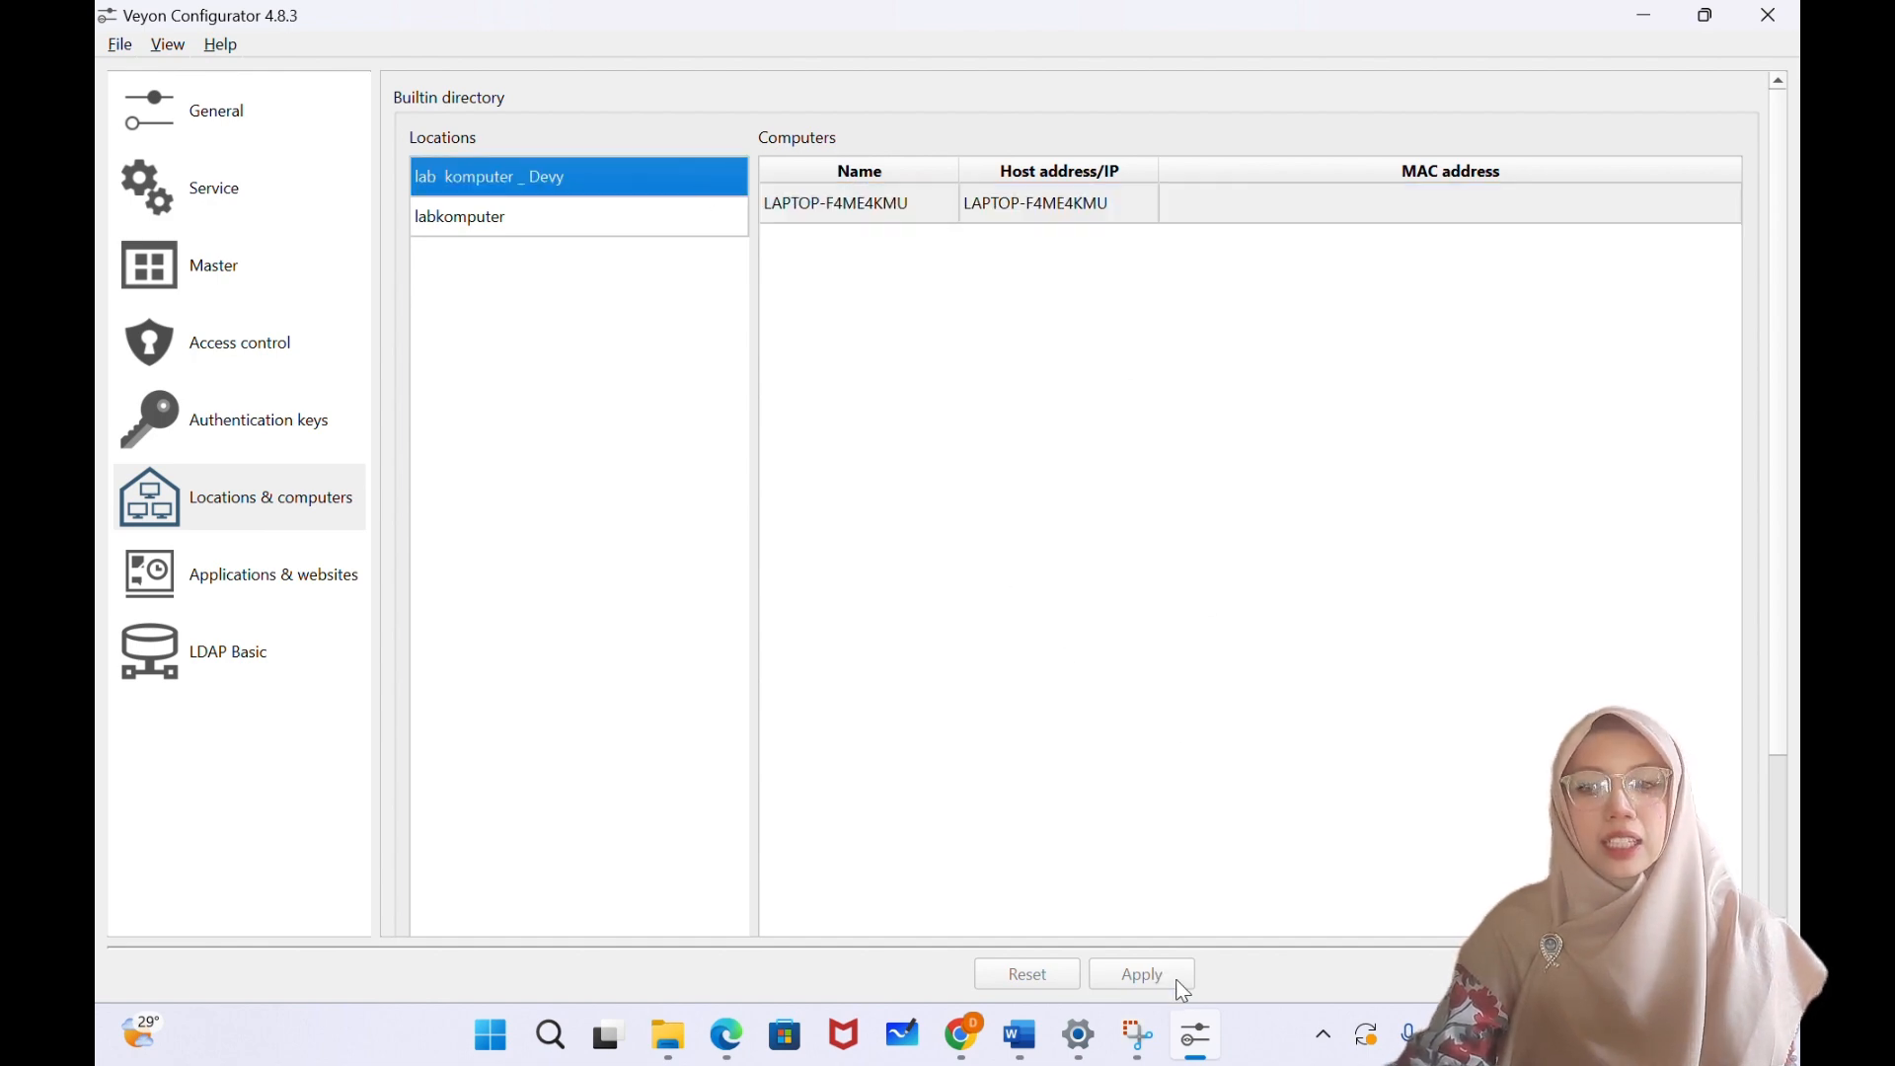
- Minimize the configurator, launch Veyon Master and open a remote view of LAPTOP-F4ME4KMU's screen
click(1646, 23)
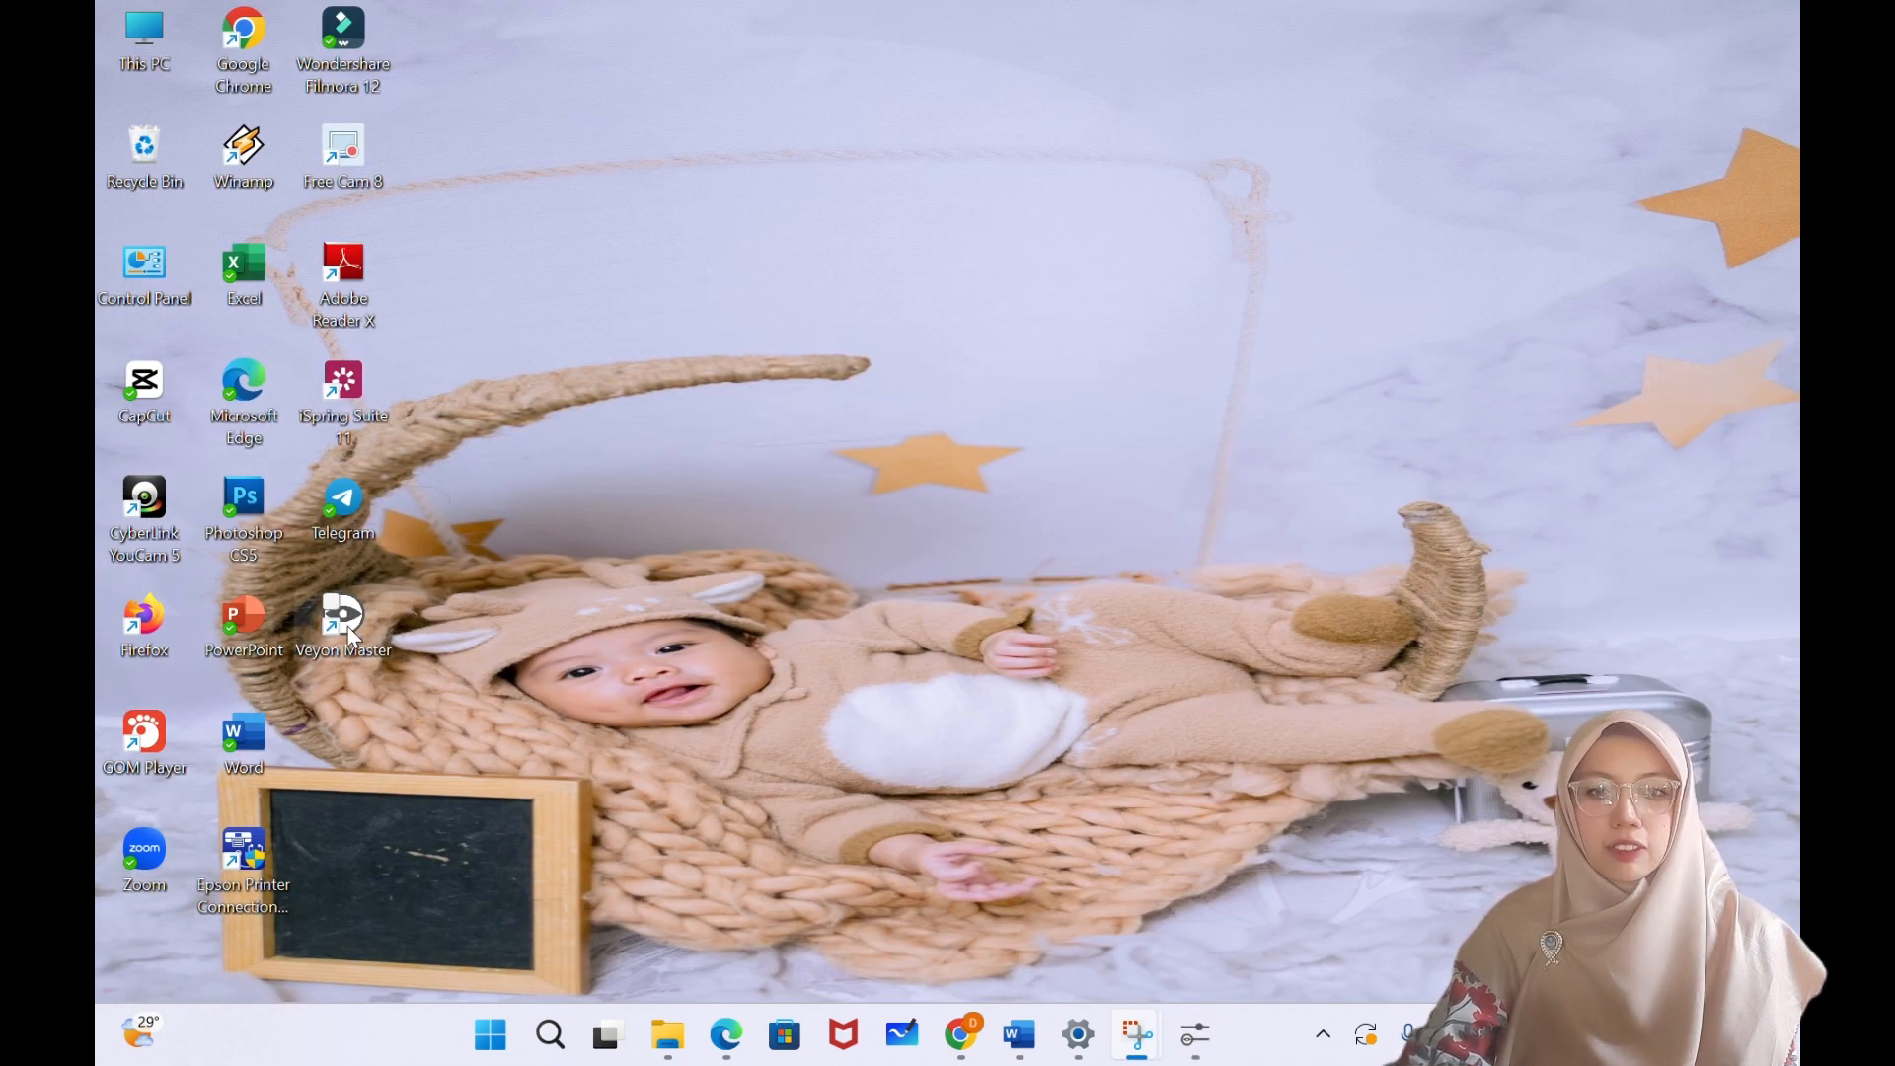
double_click(350, 632)
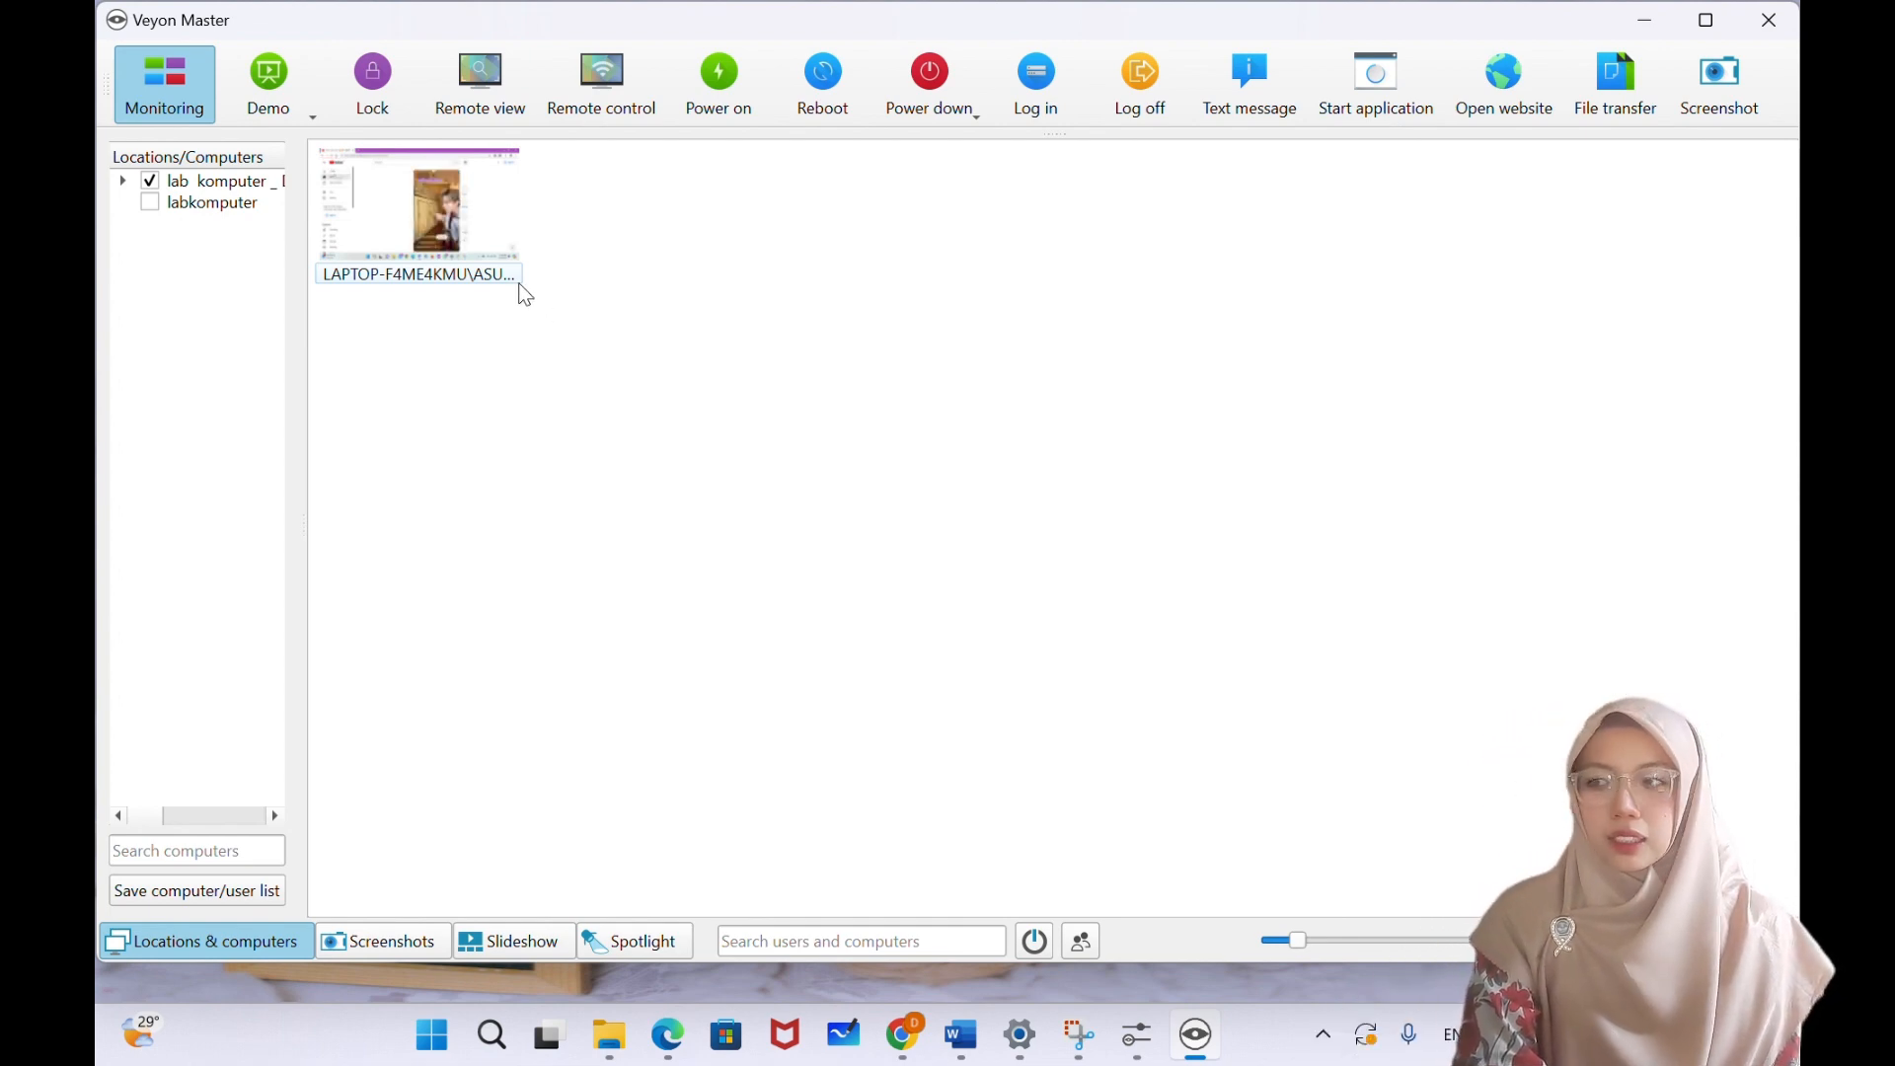
mouse_move(442, 223)
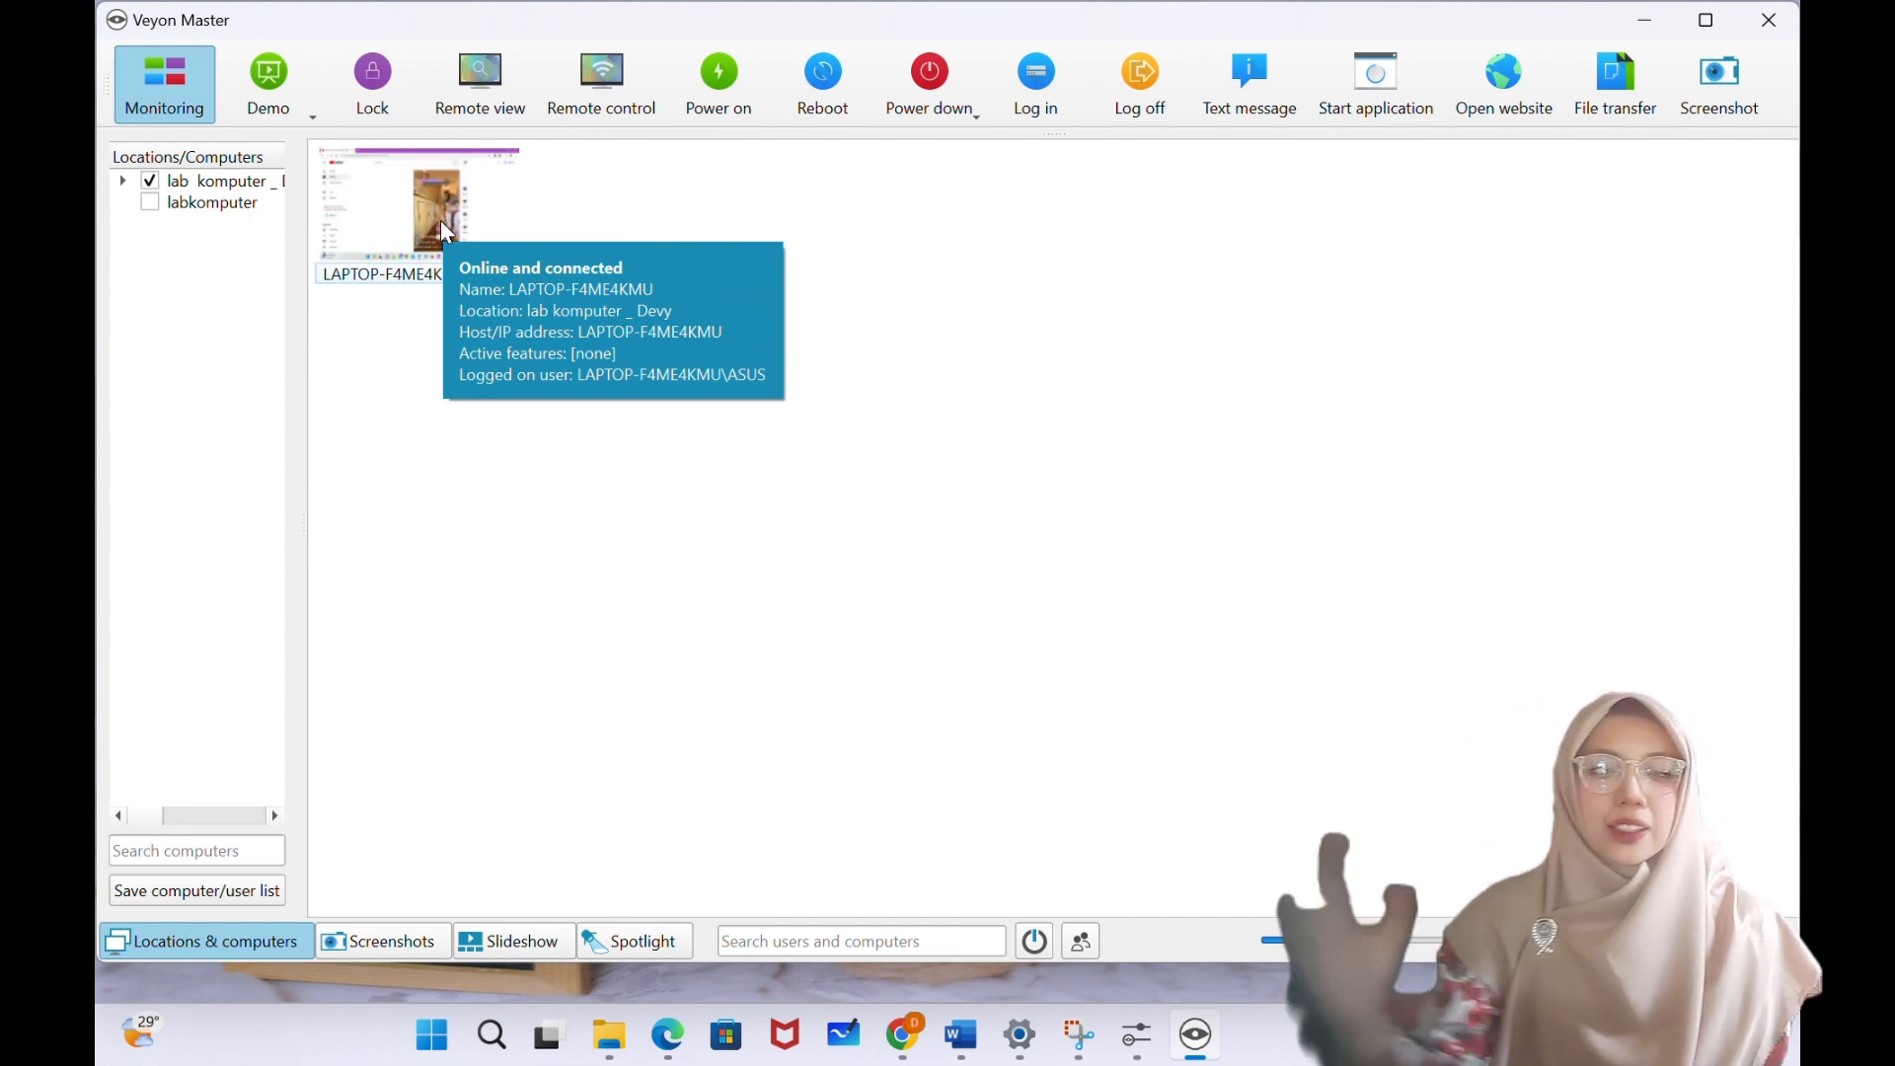
click(443, 228)
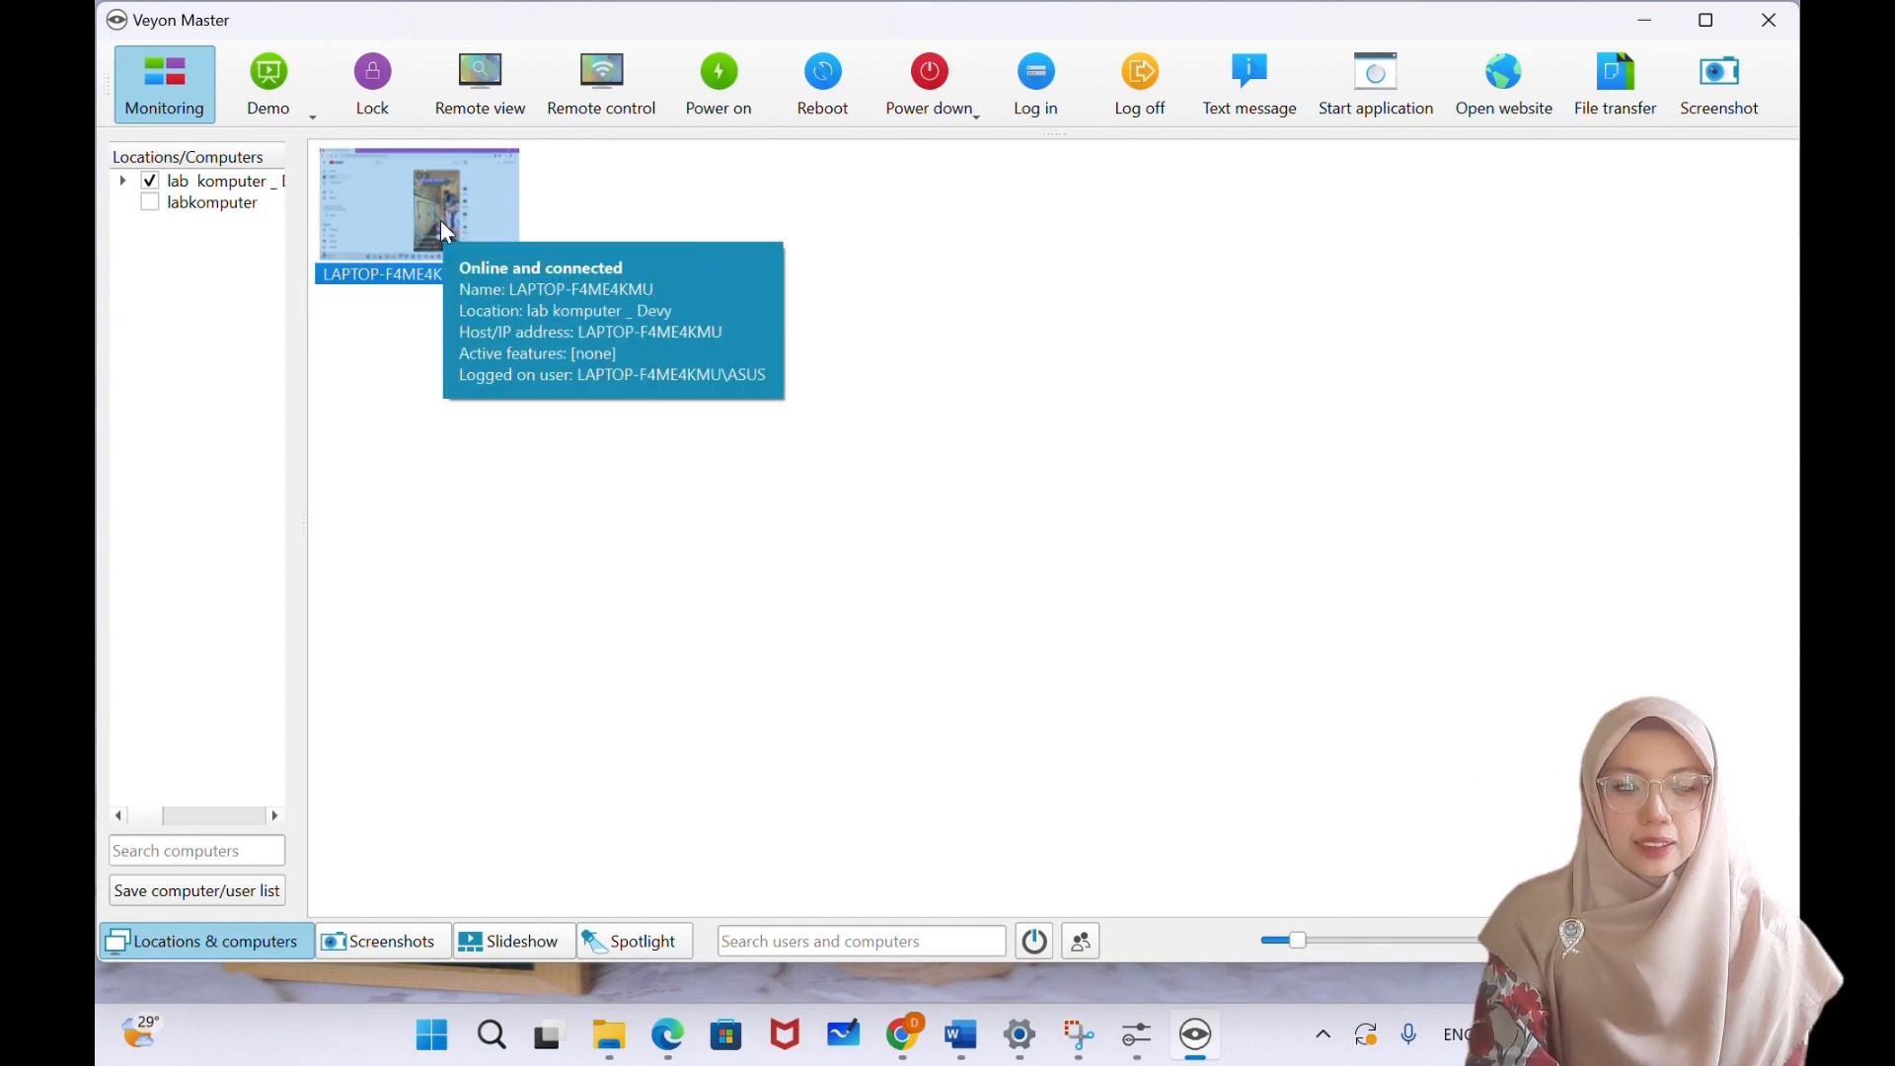
double_click(442, 227)
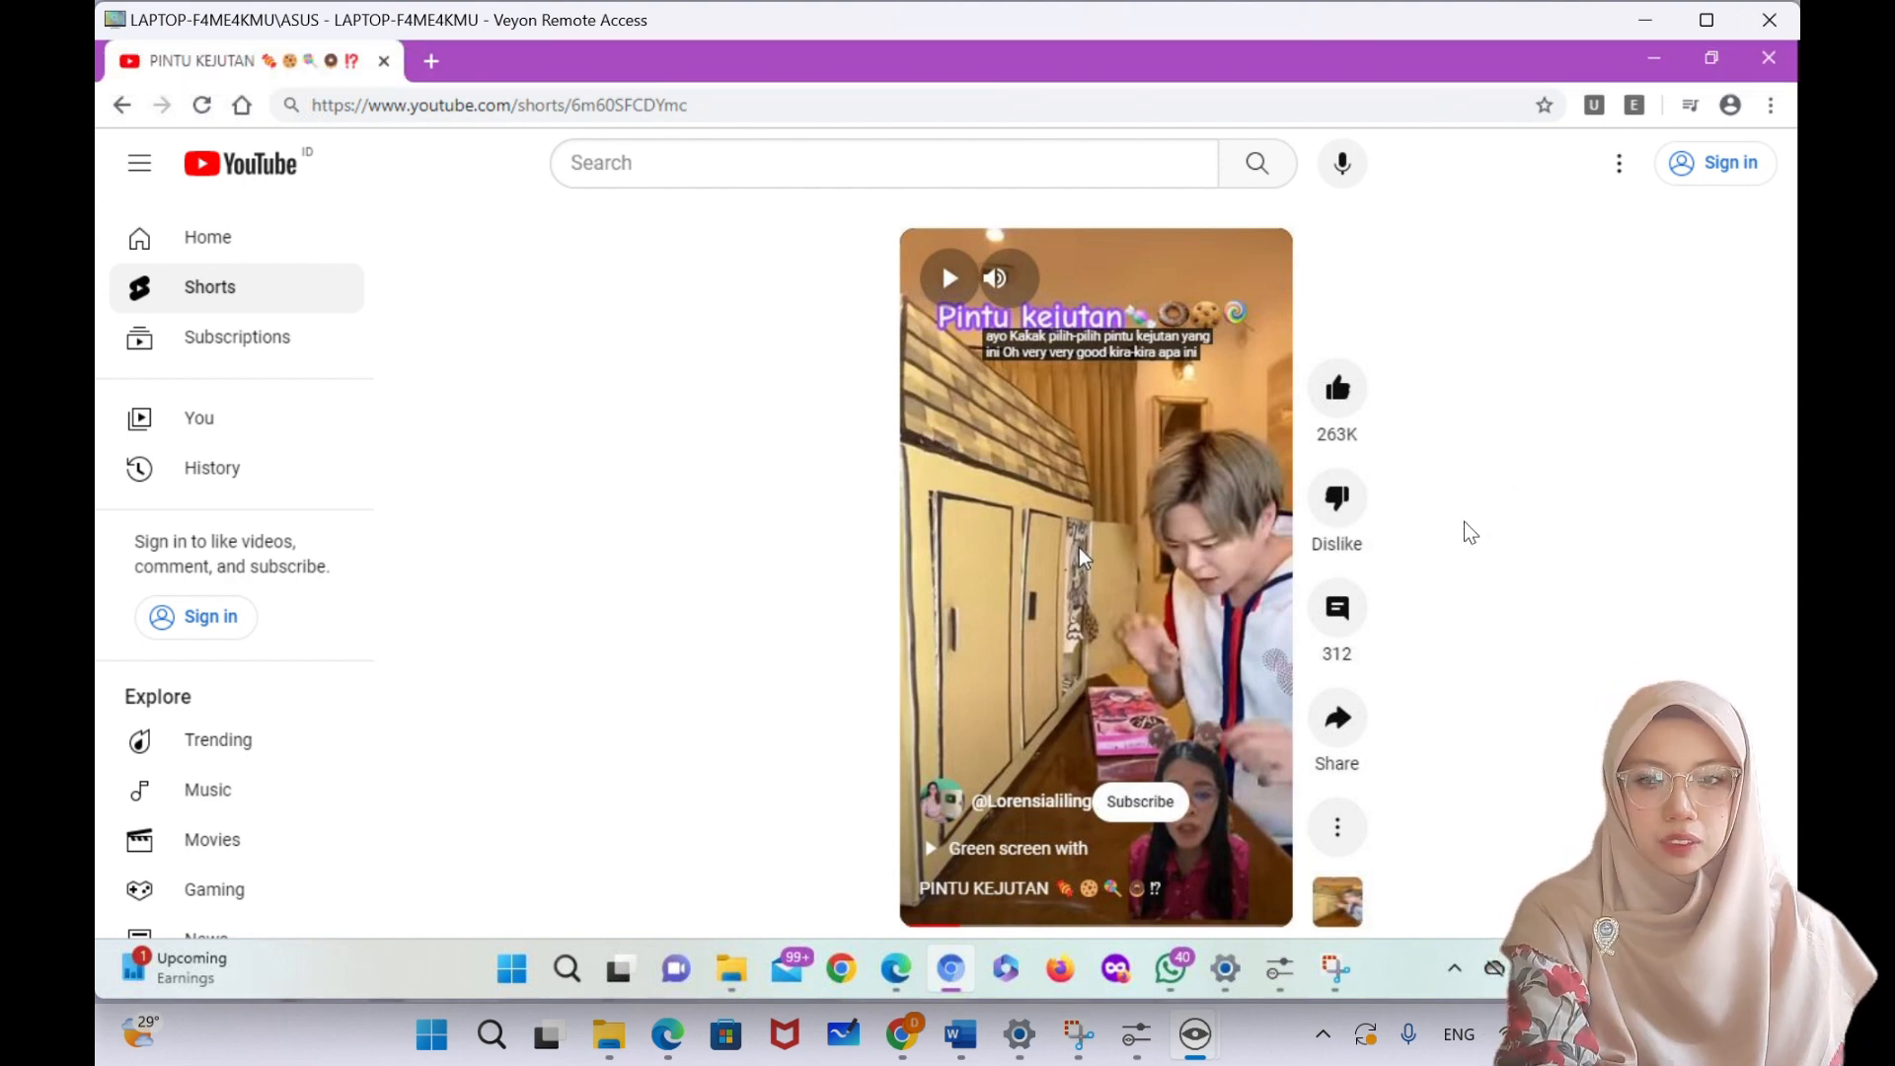
- Close the remote view of the client's screen and deselect the client in Veyon Master
mouse_move(1199, 1037)
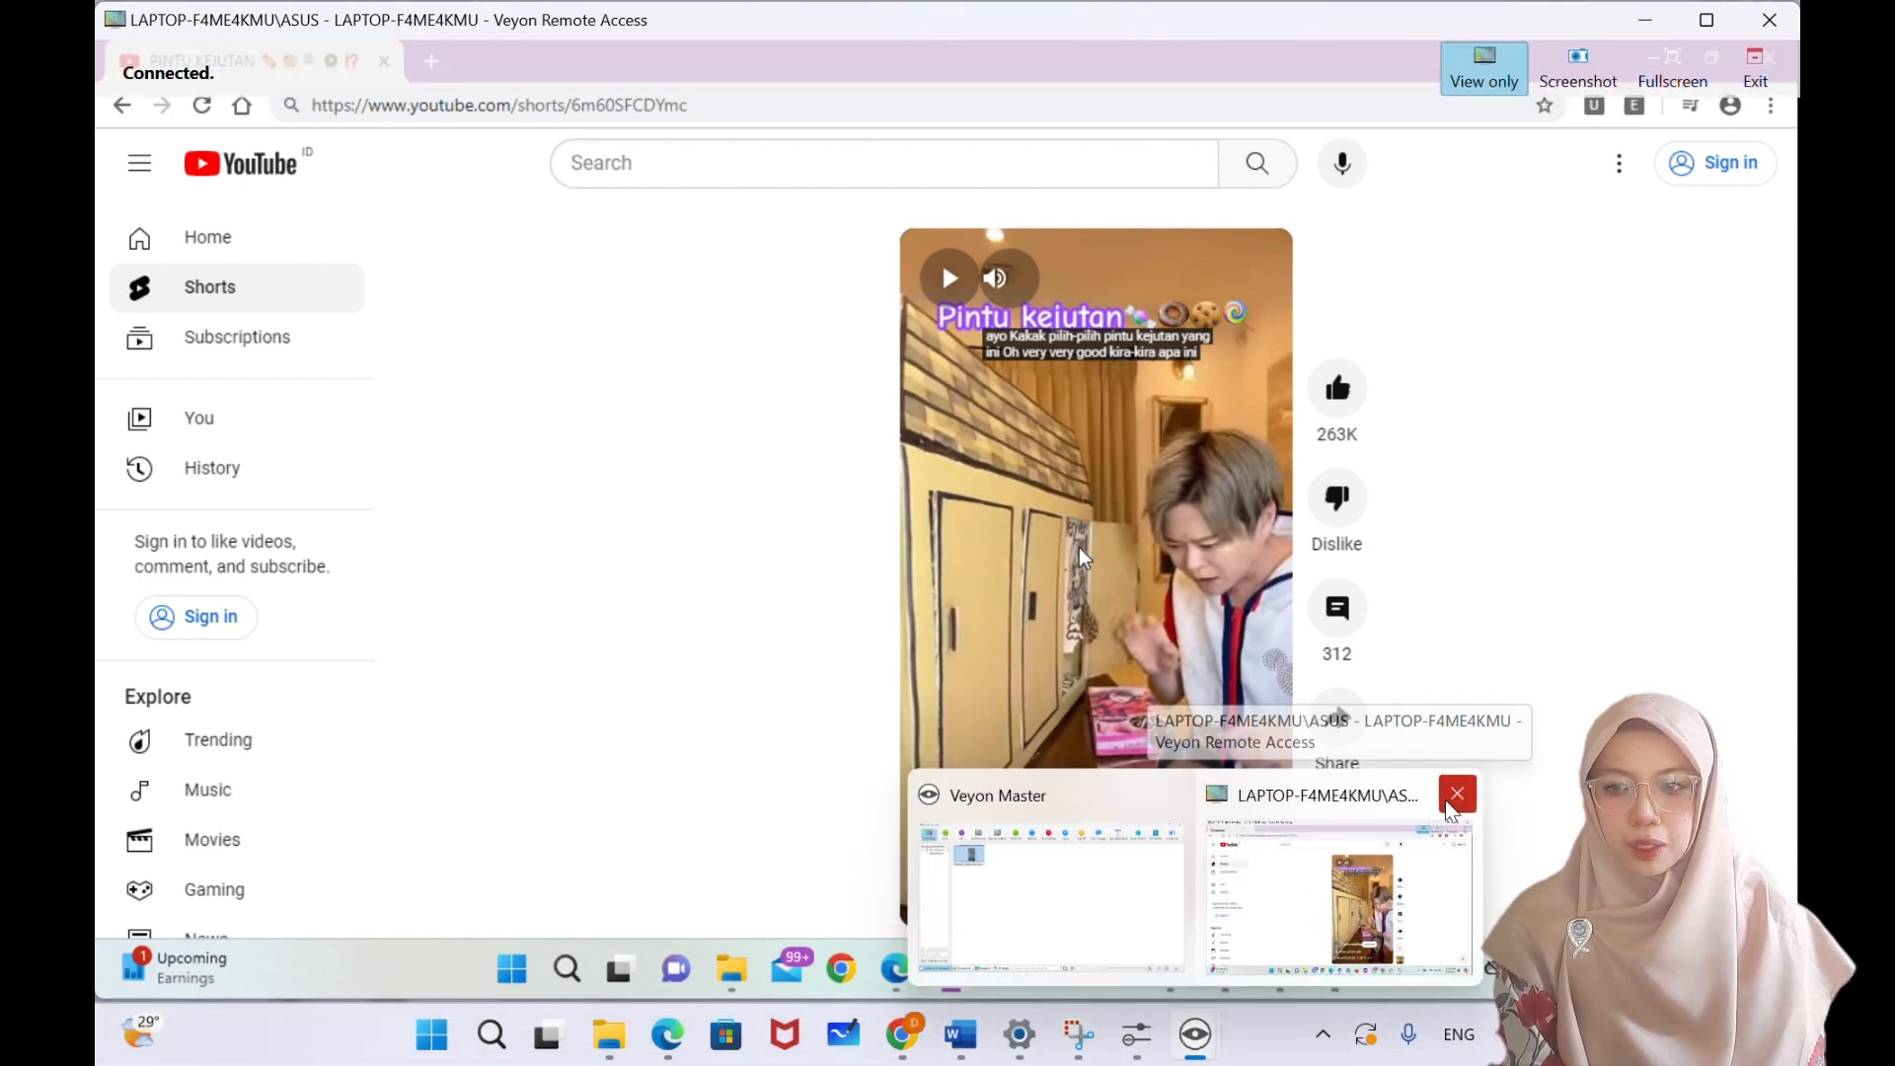
click(1457, 794)
click(1164, 932)
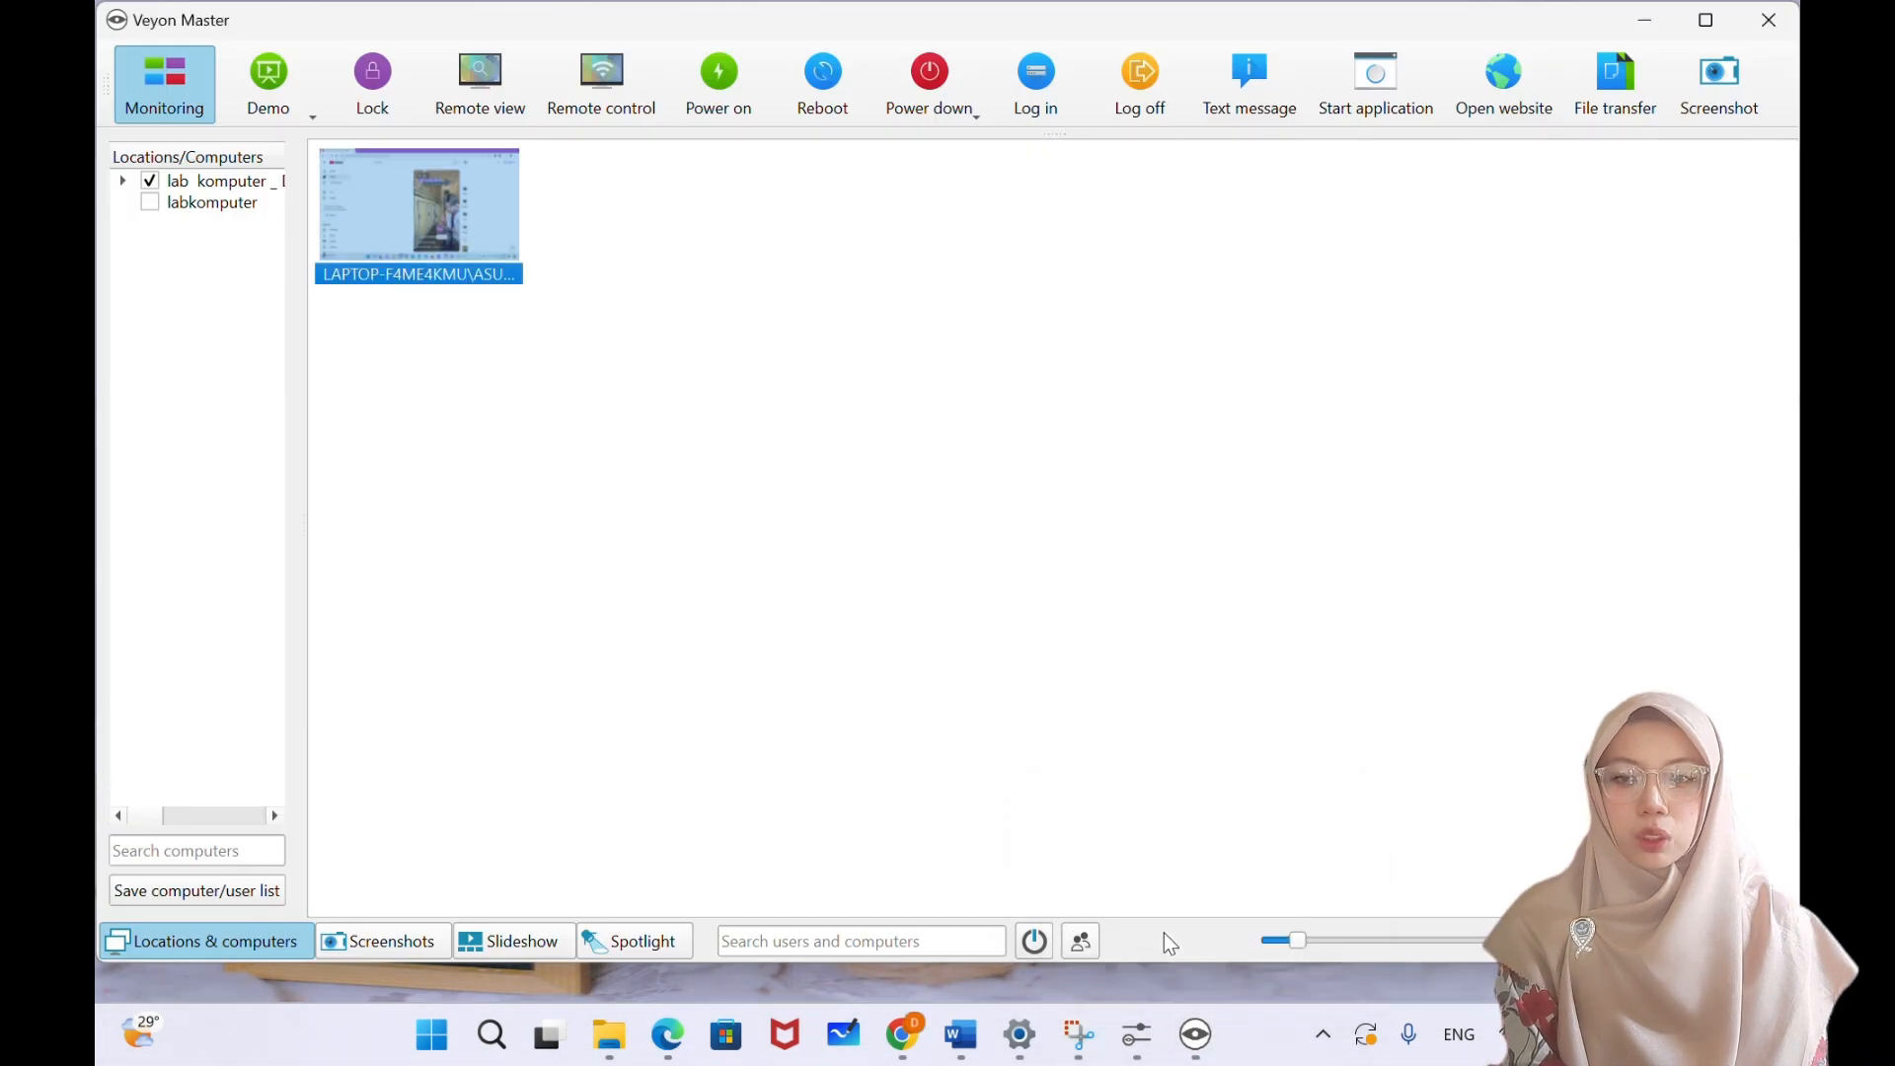
click(679, 462)
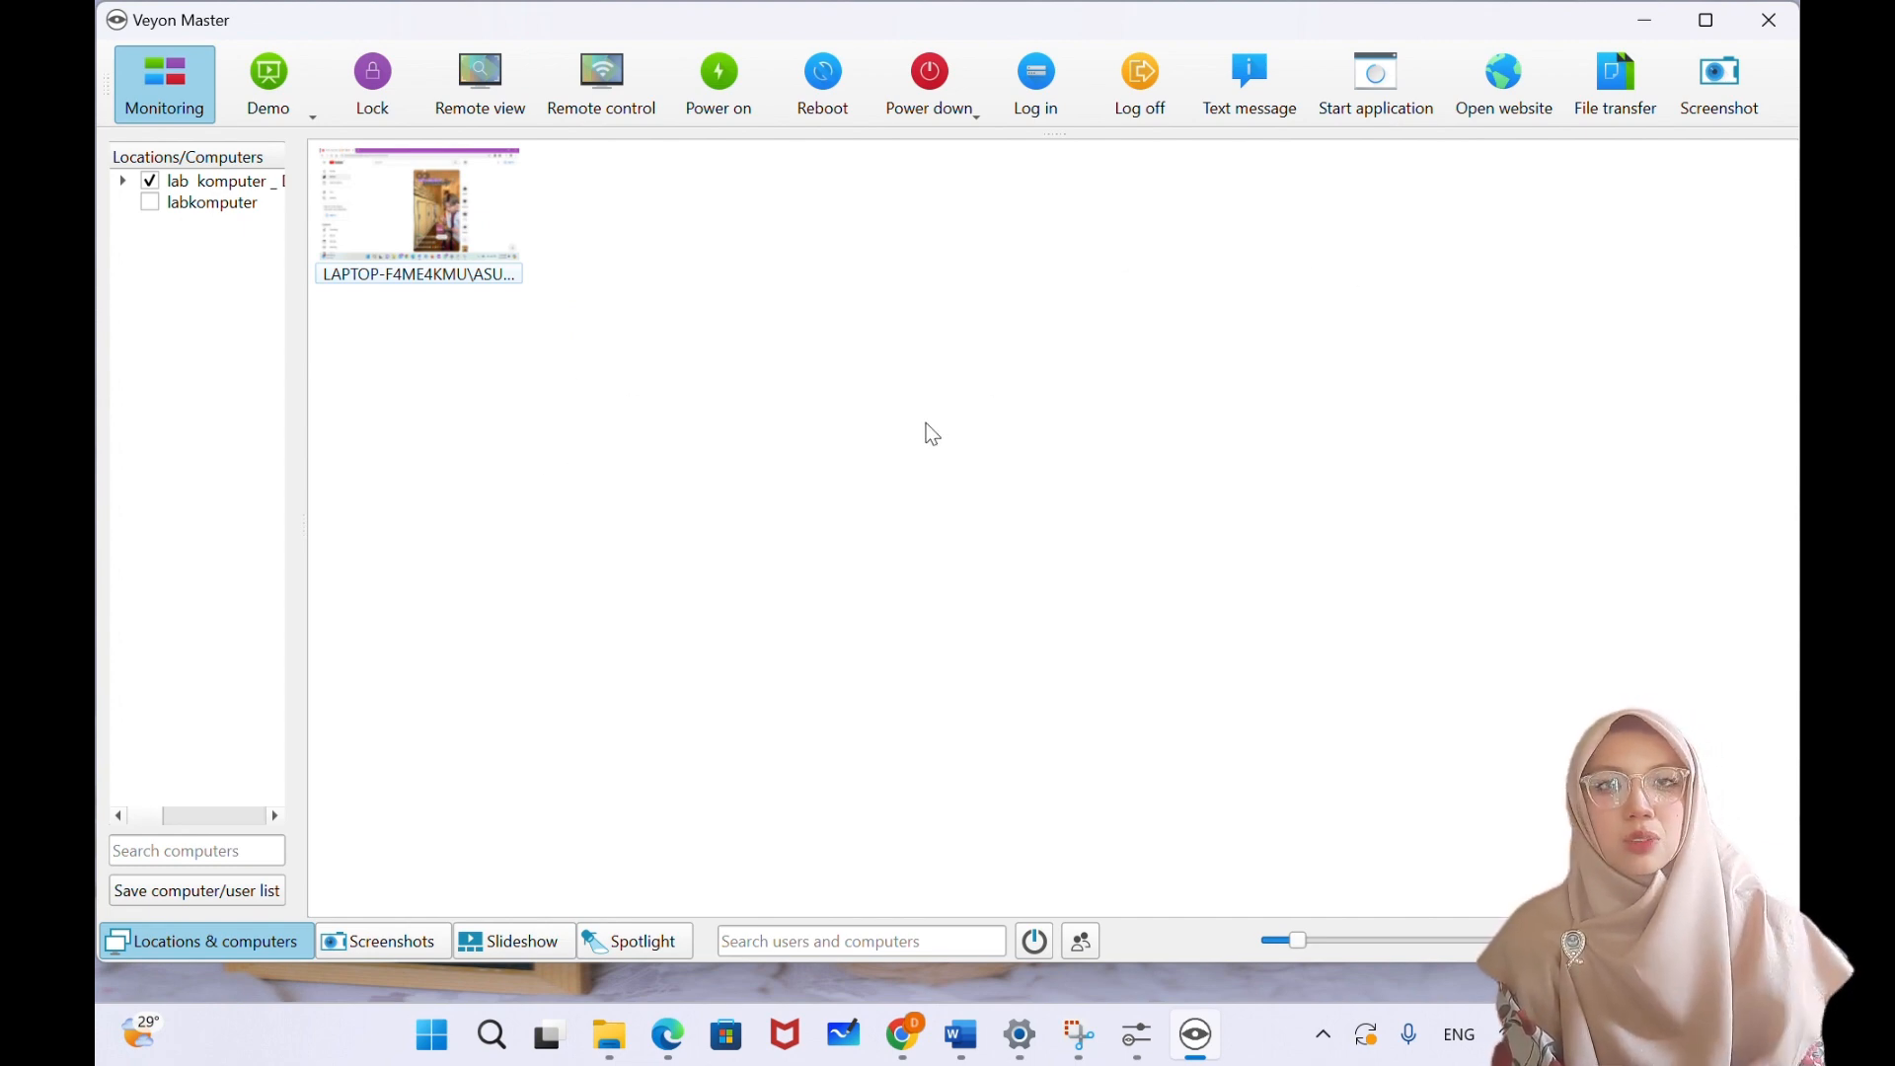
- Open the client's live screen in remote view once more, then close it to return to the monitoring overview
double_click(434, 243)
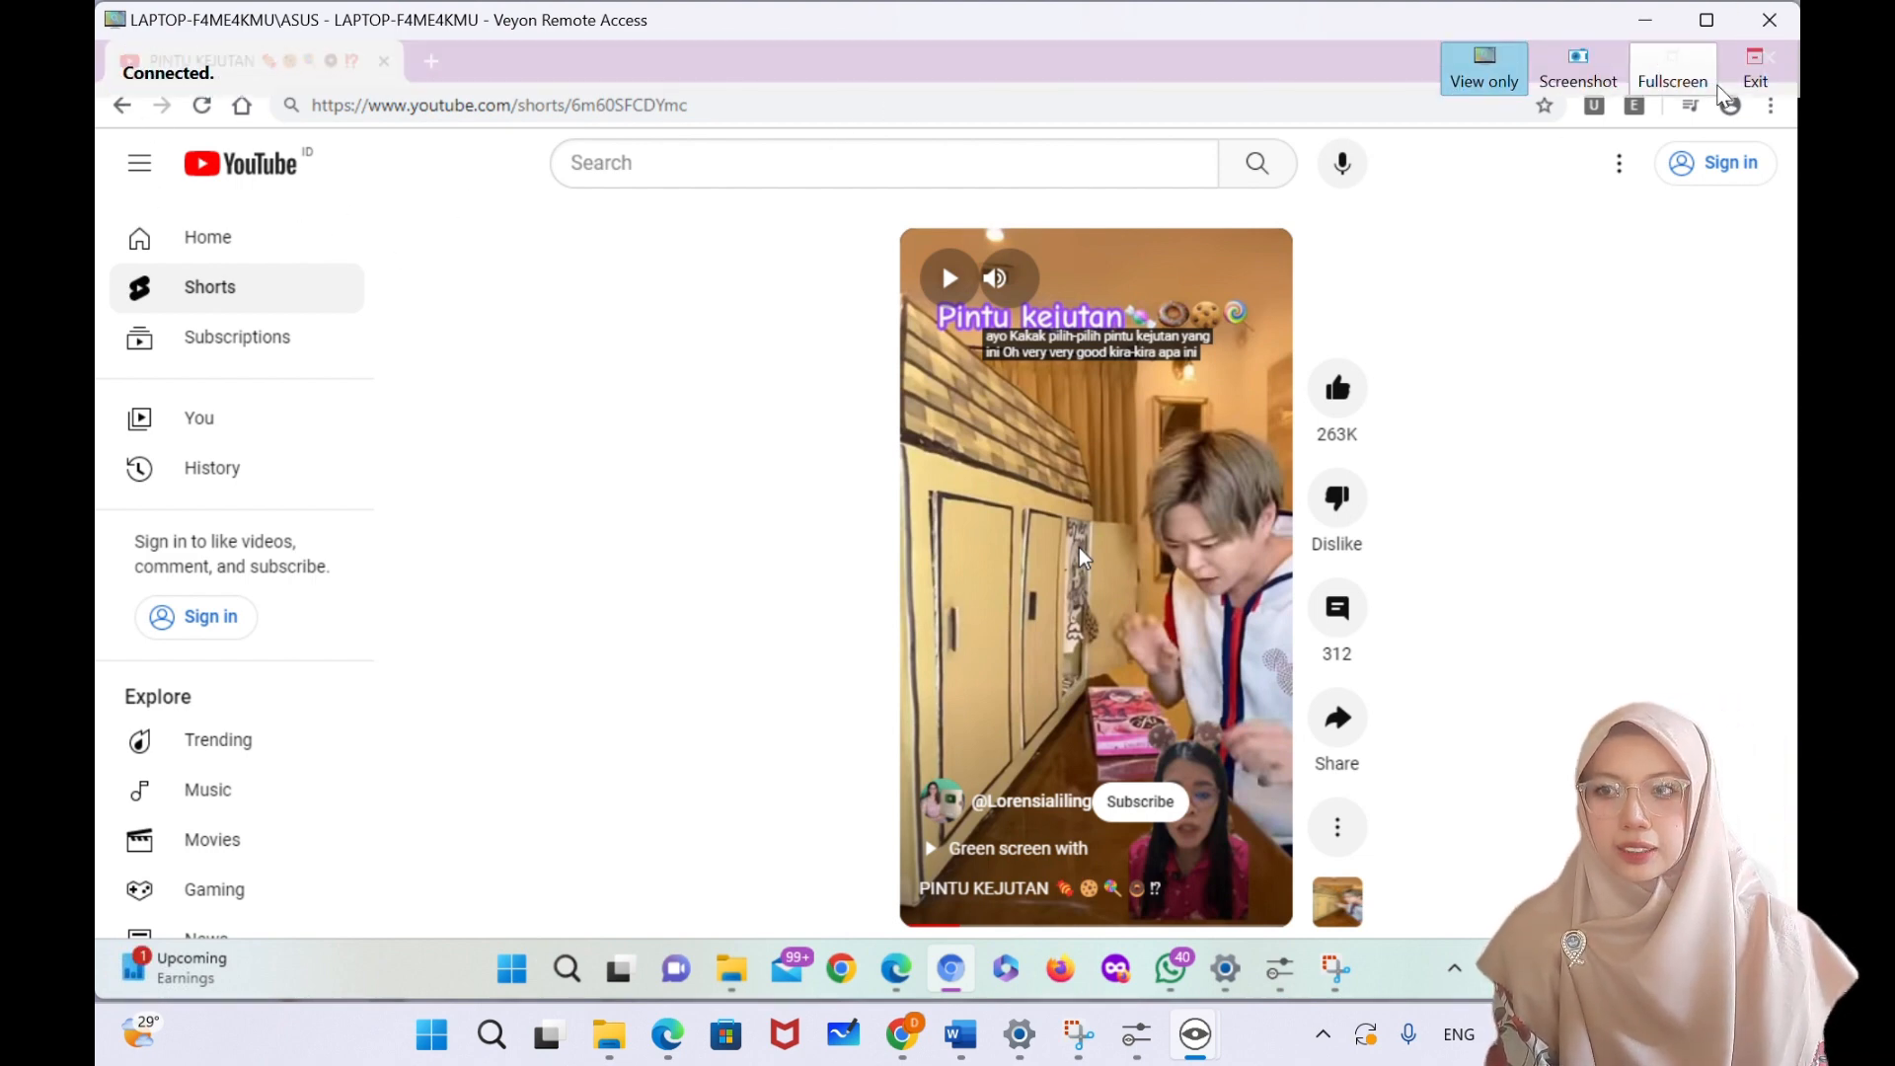
click(1195, 1035)
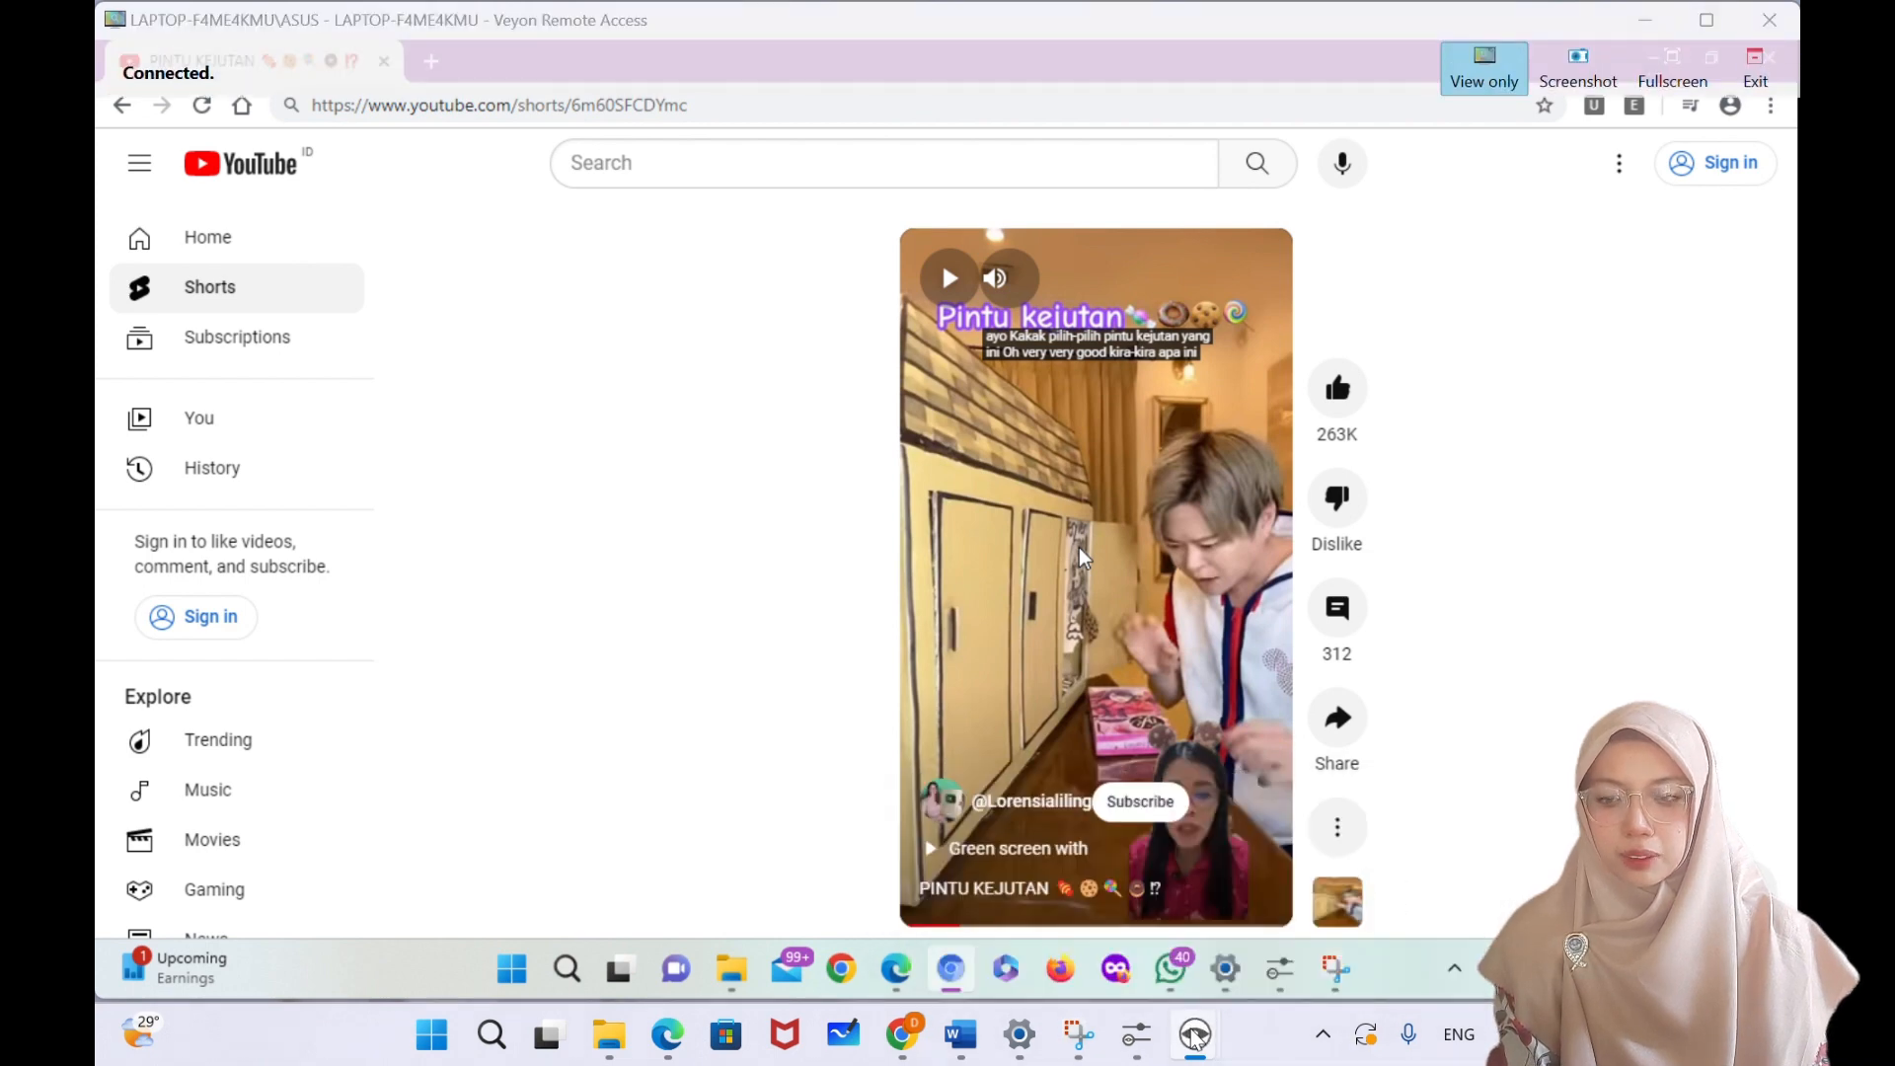
click(1195, 1035)
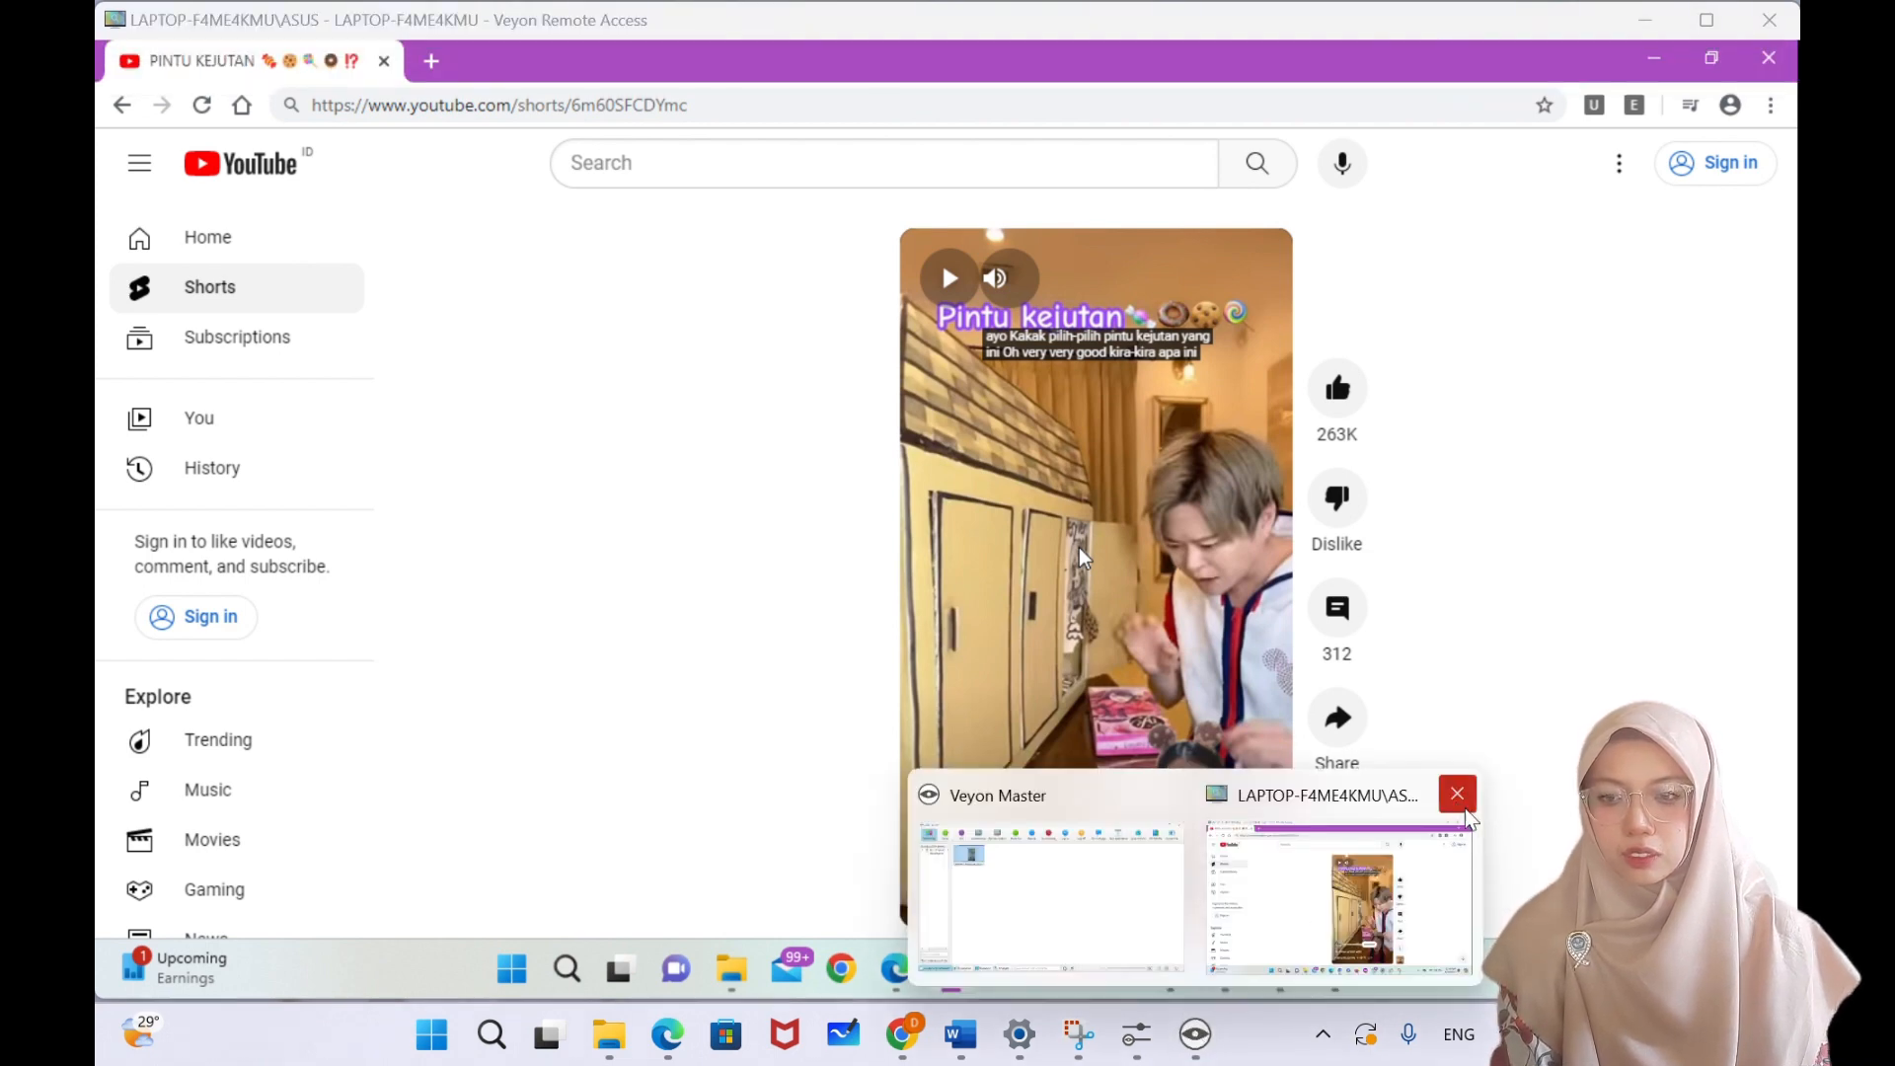
right_click(1456, 807)
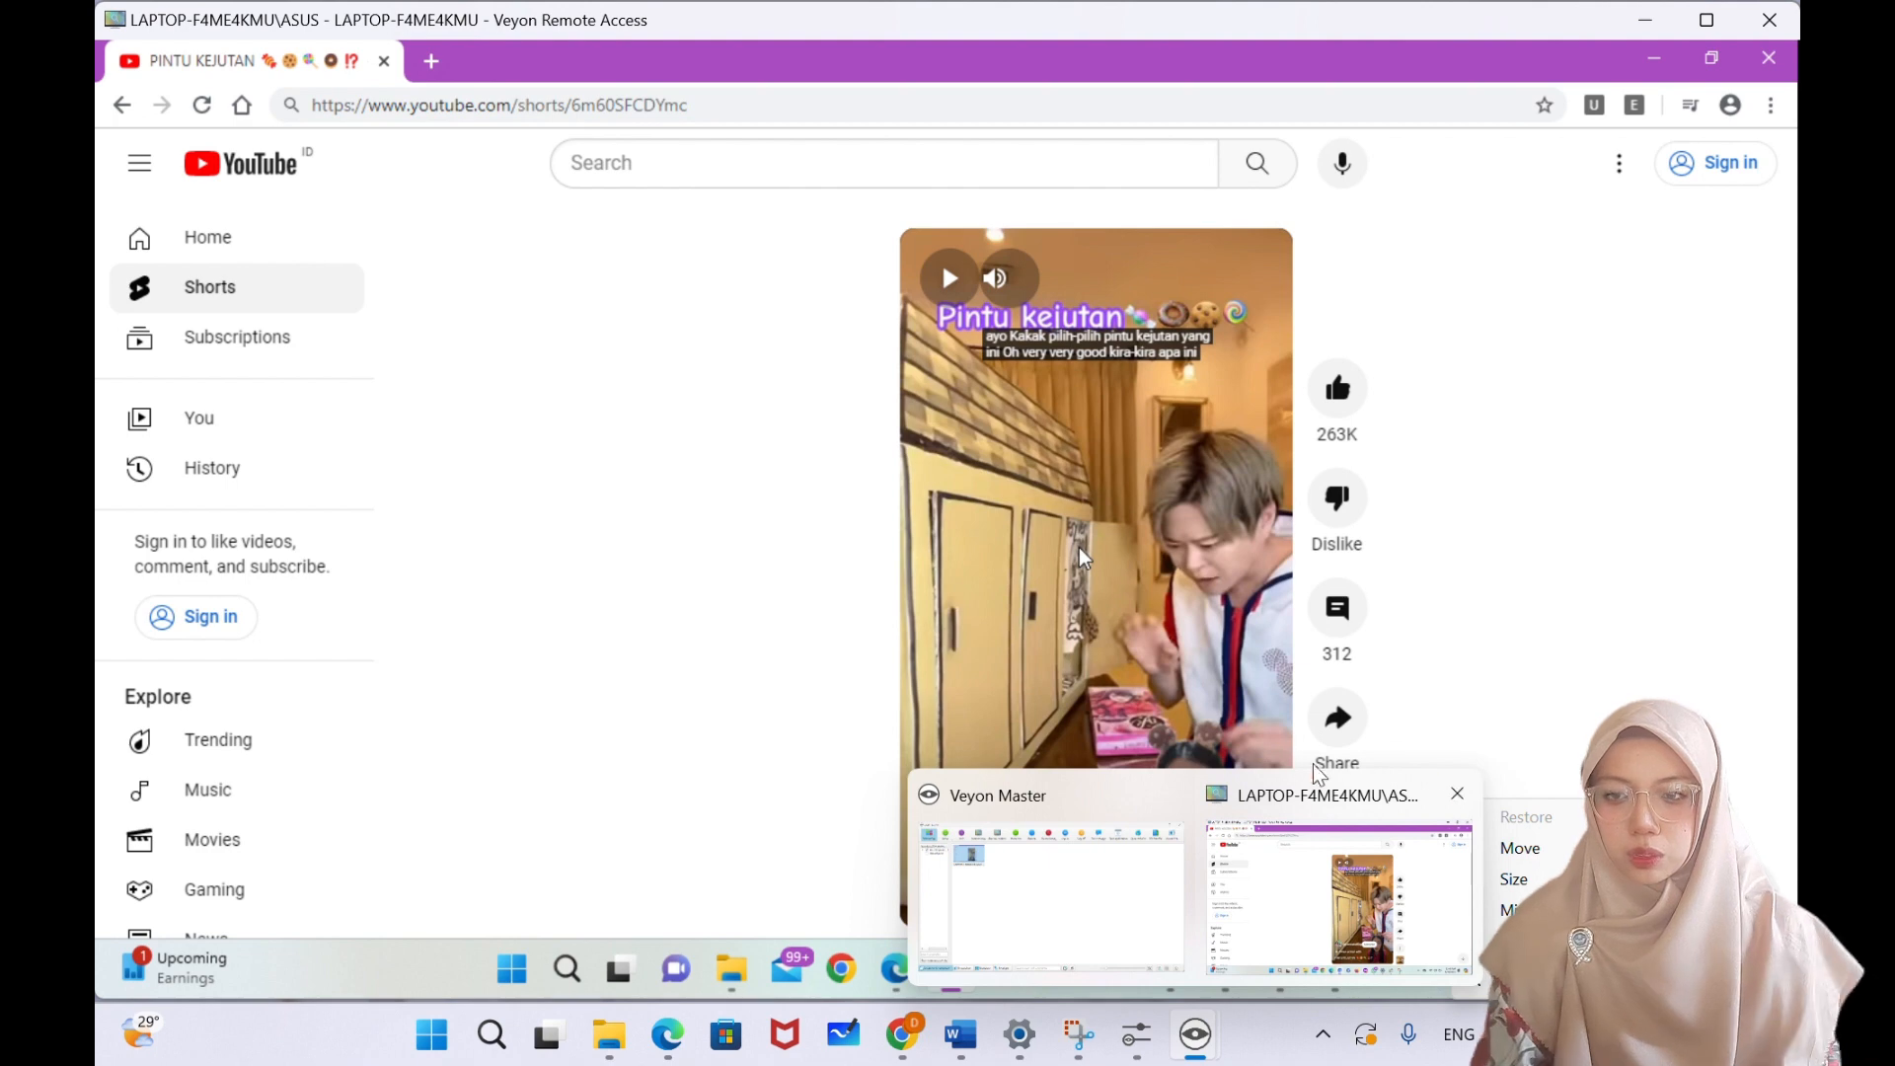
click(1441, 805)
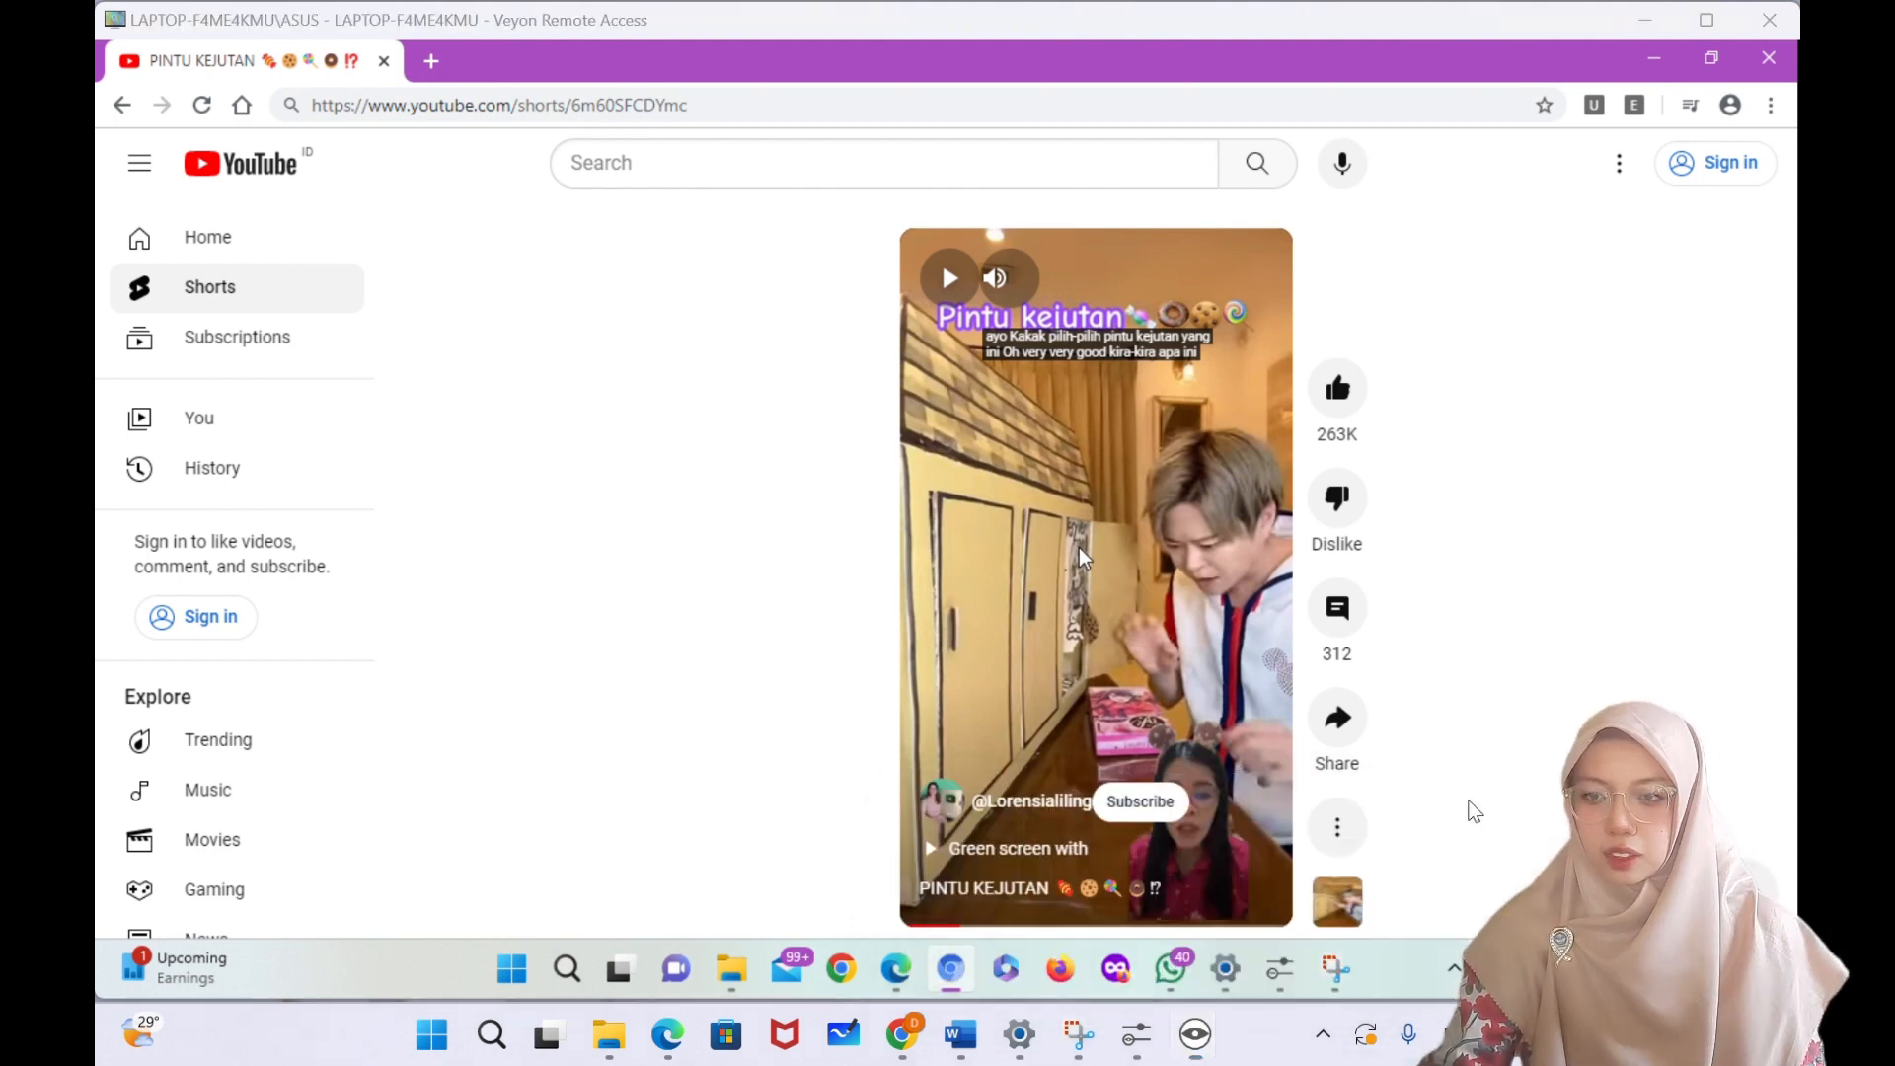
mouse_move(1214, 1048)
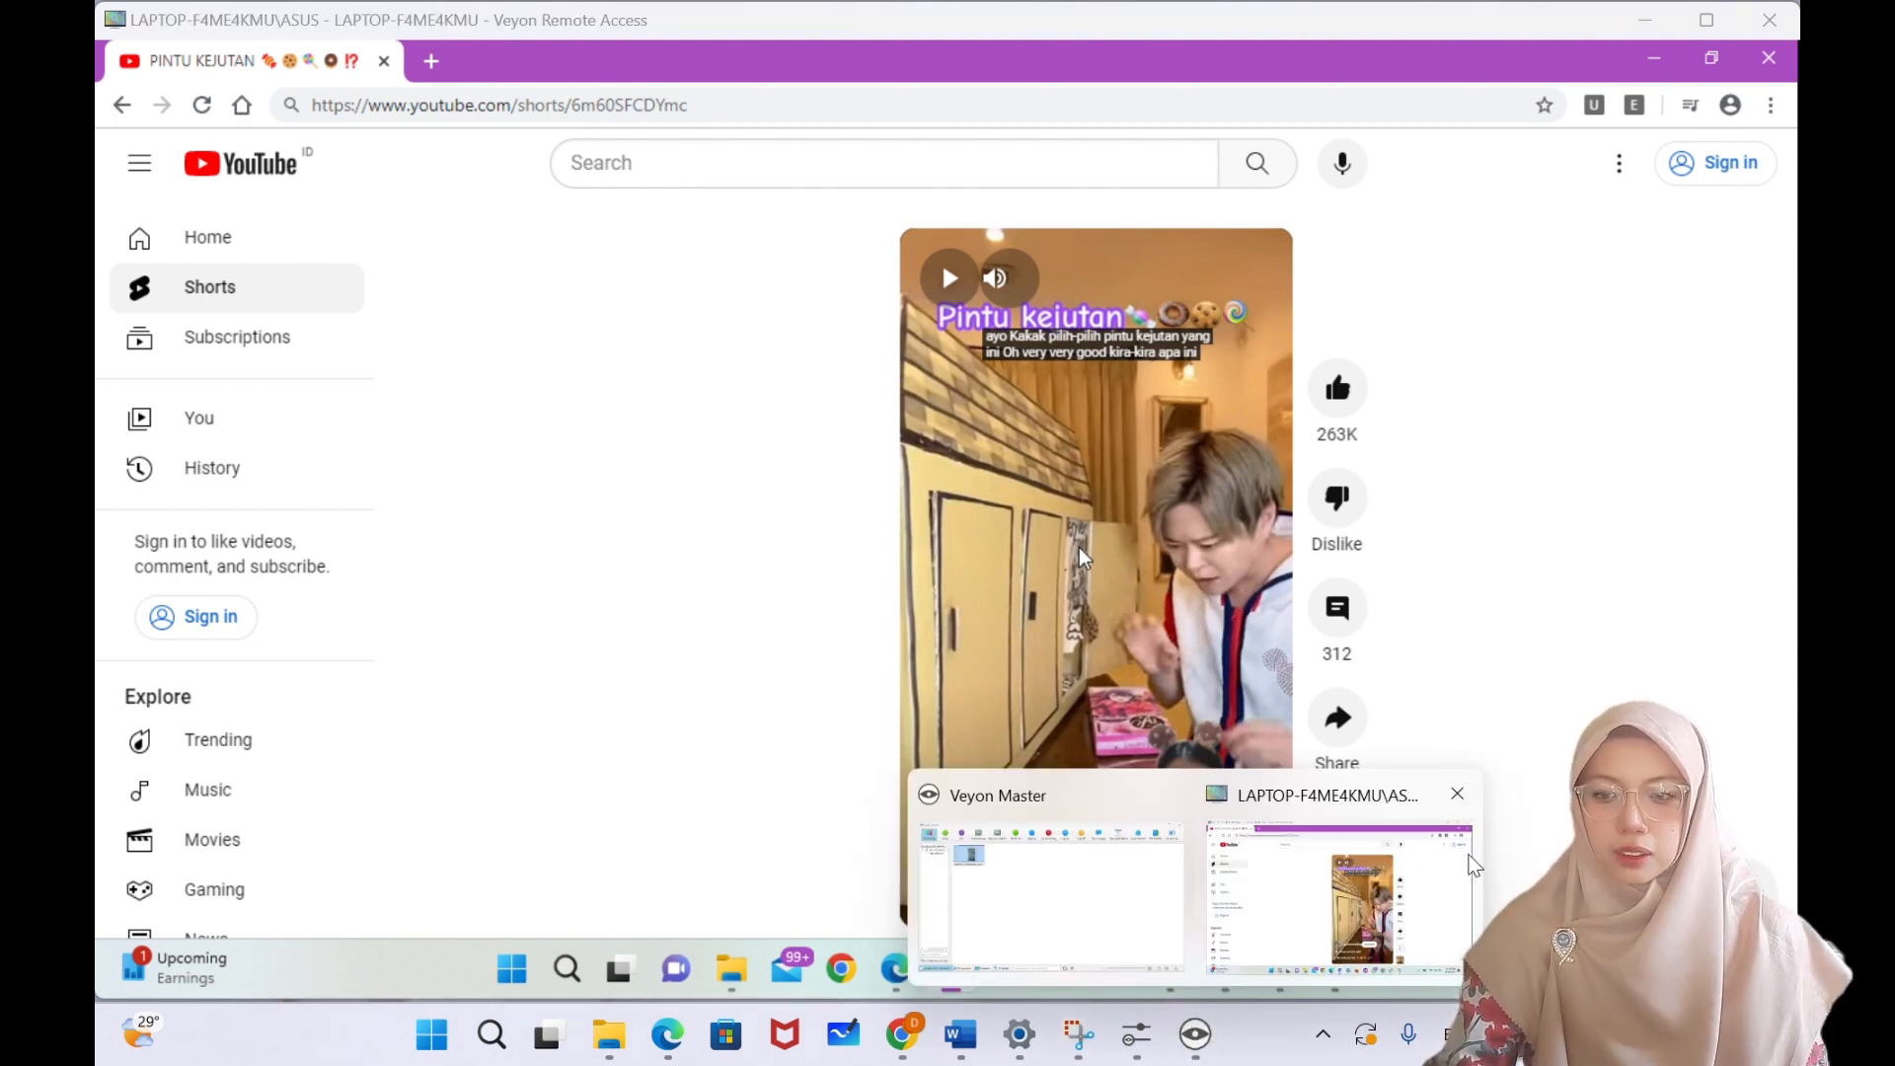
click(1457, 795)
click(1238, 861)
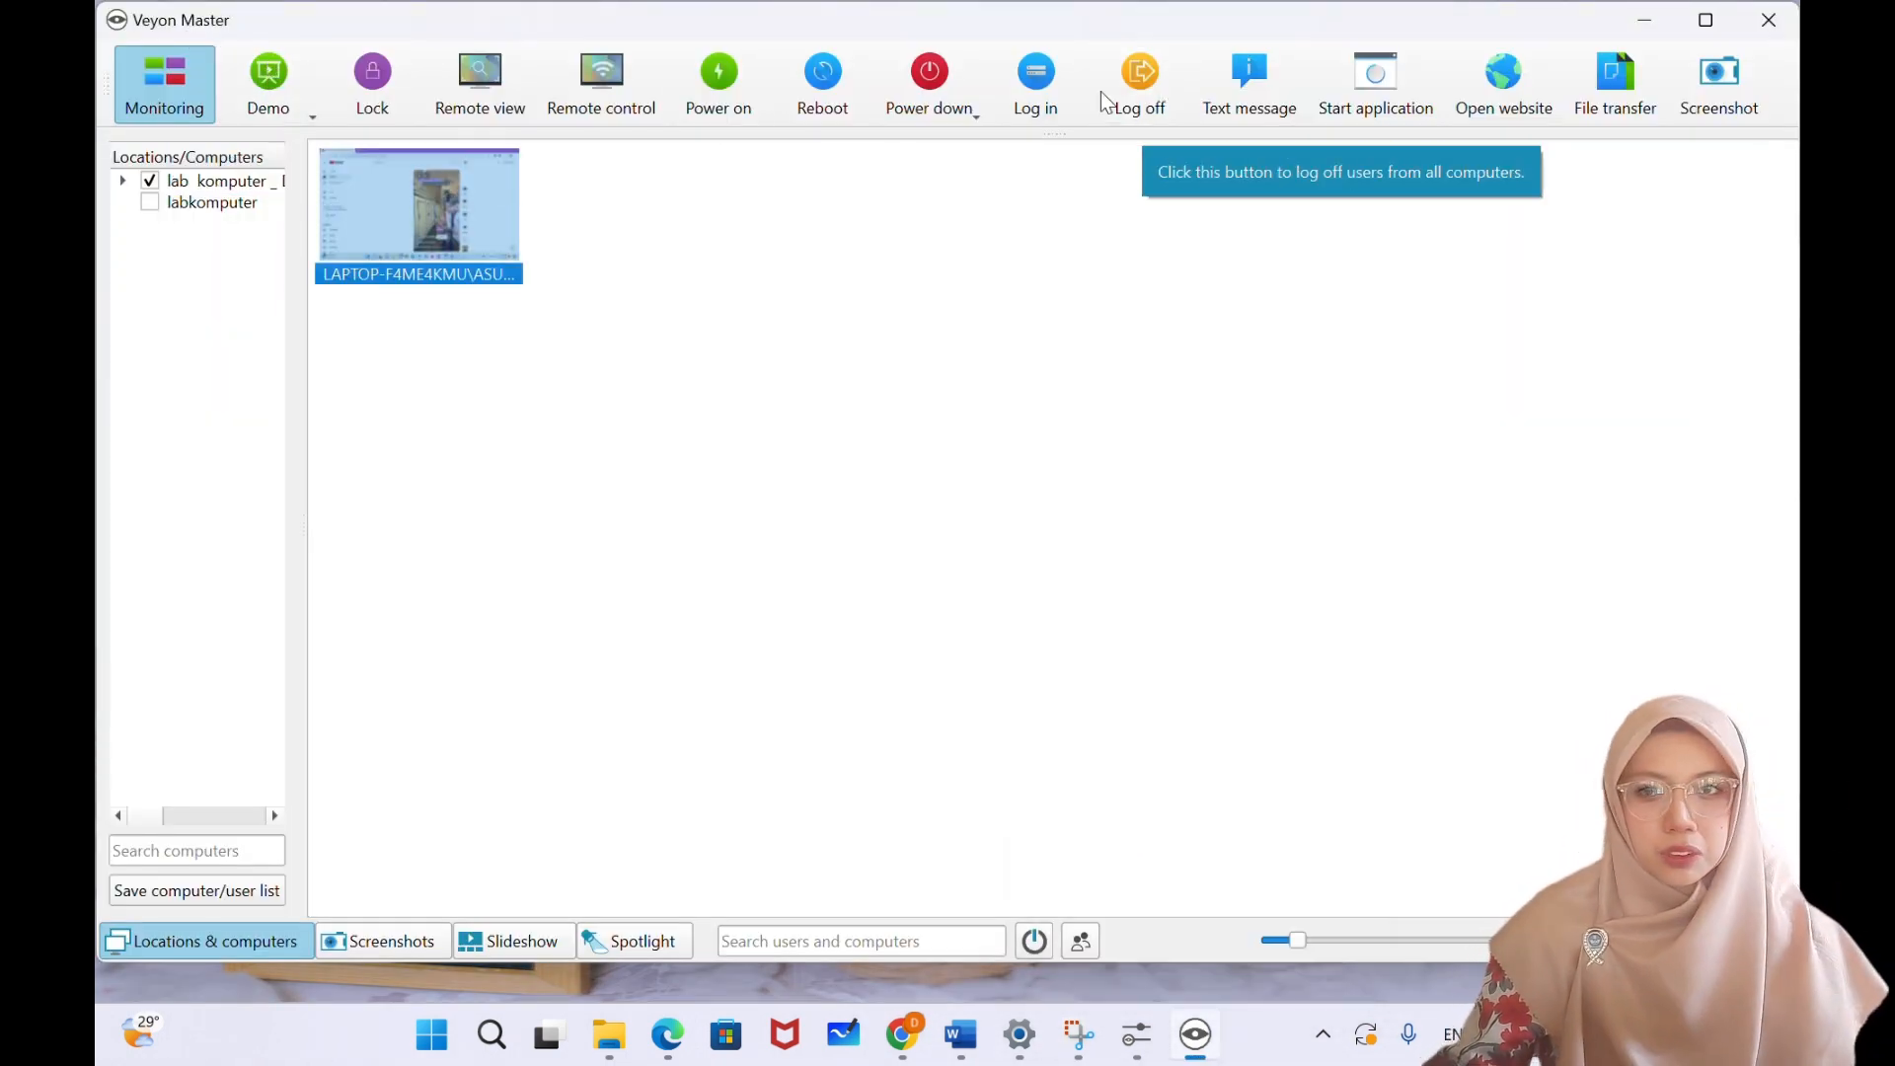
- Share the master's own screen with the client in fullscreen mode, then end the demo
mouse_move(460, 218)
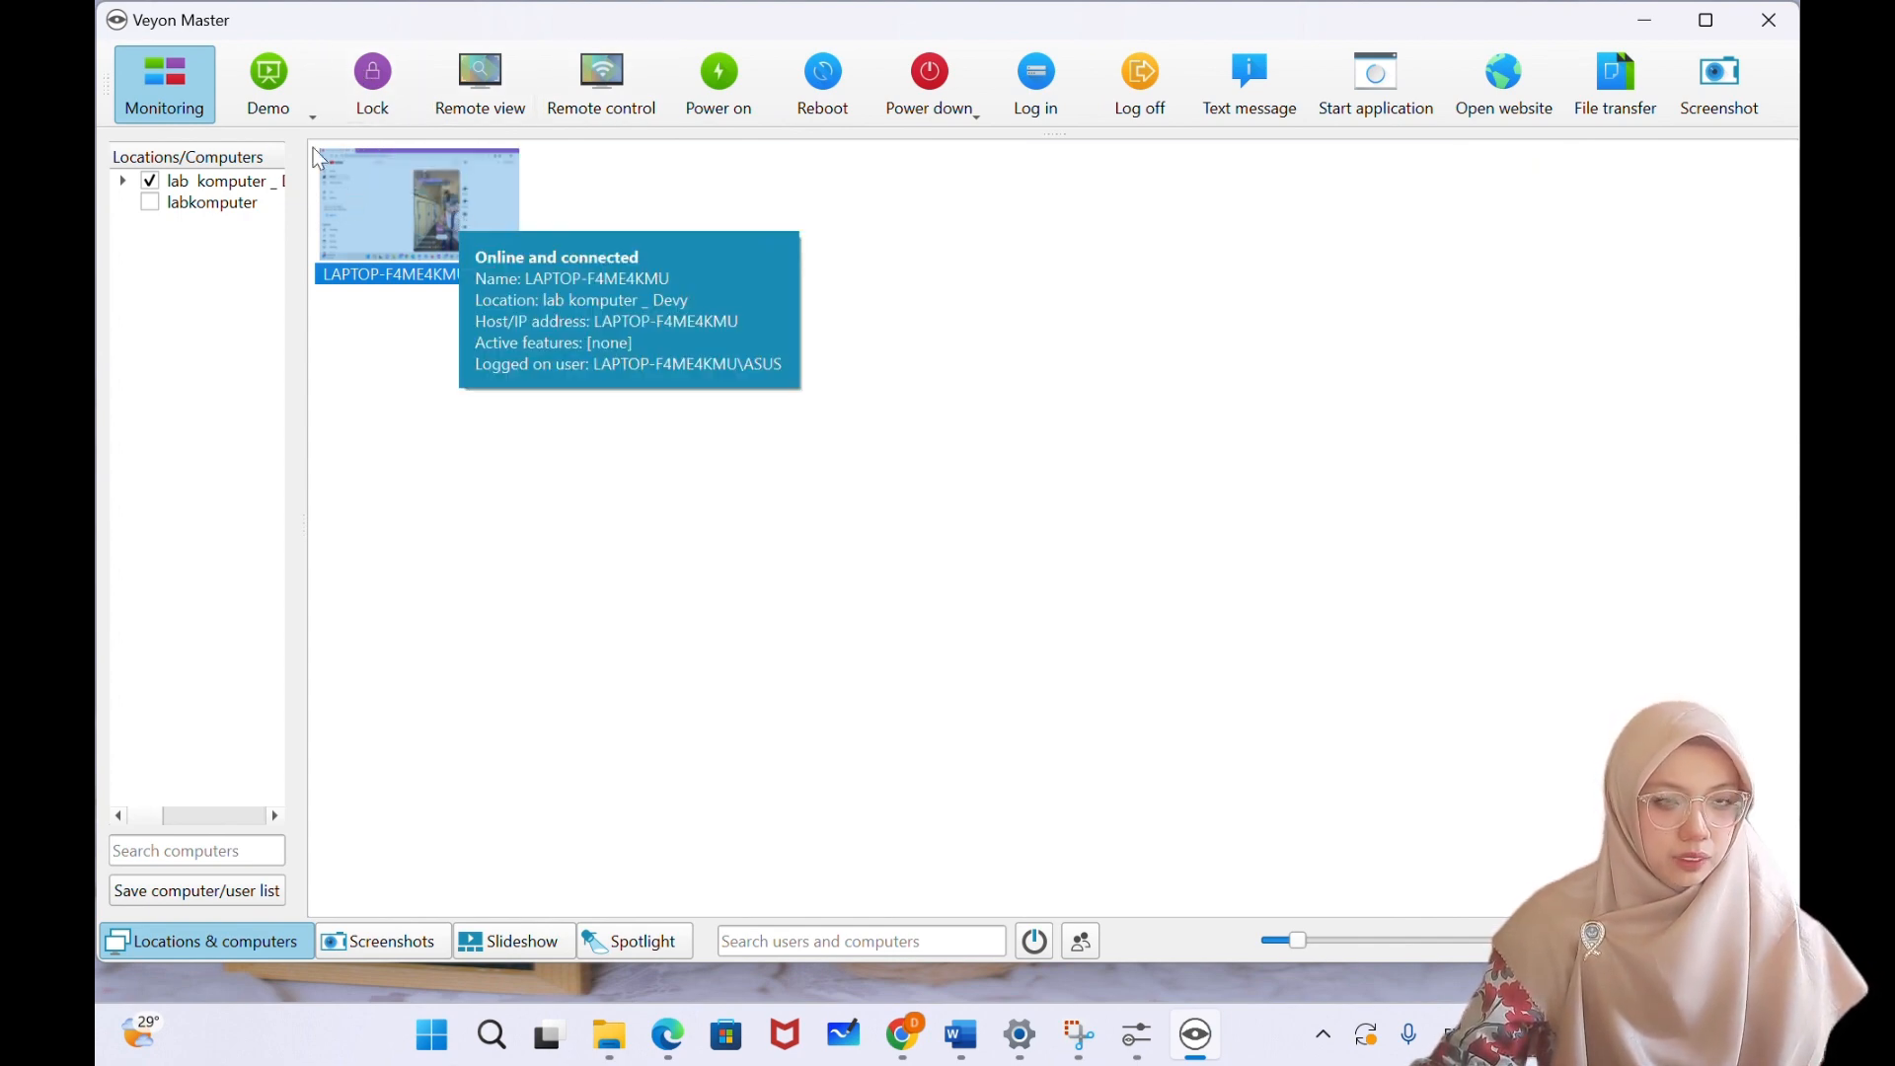
click(288, 115)
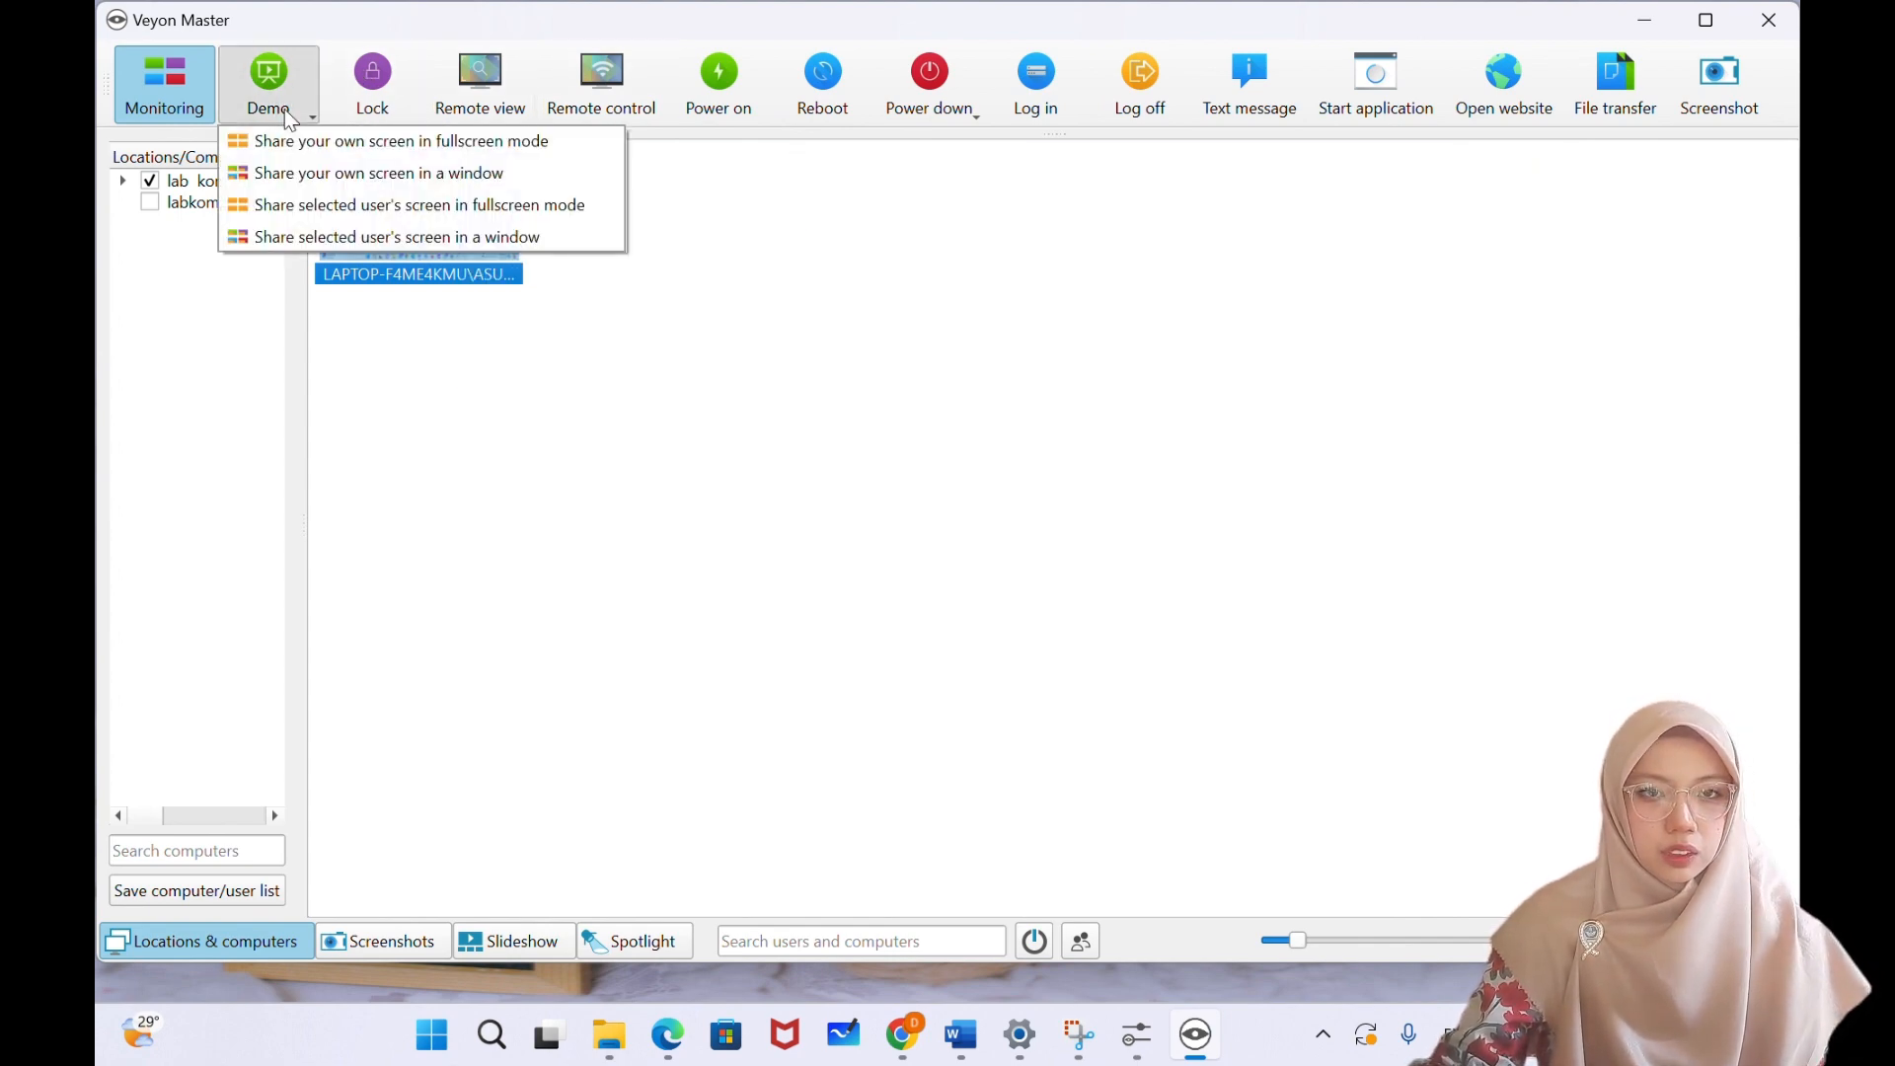
click(311, 153)
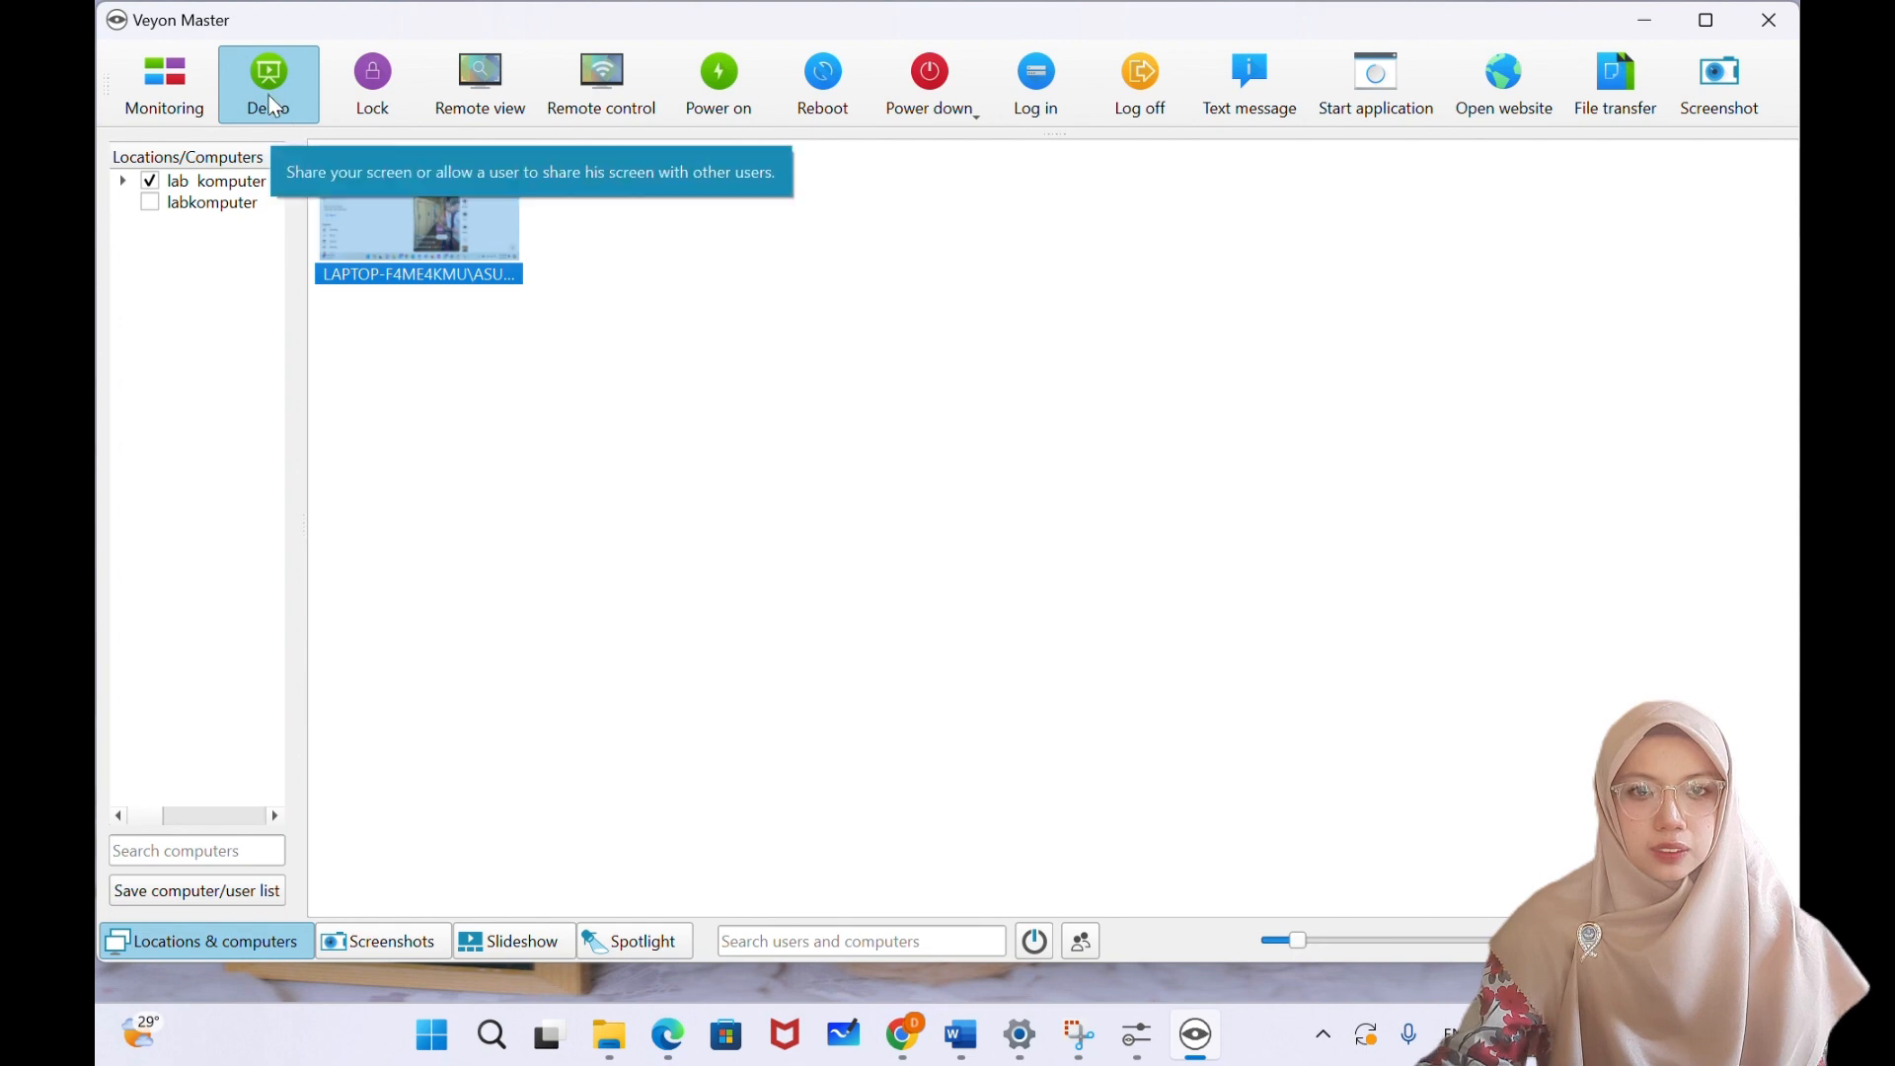
click(274, 108)
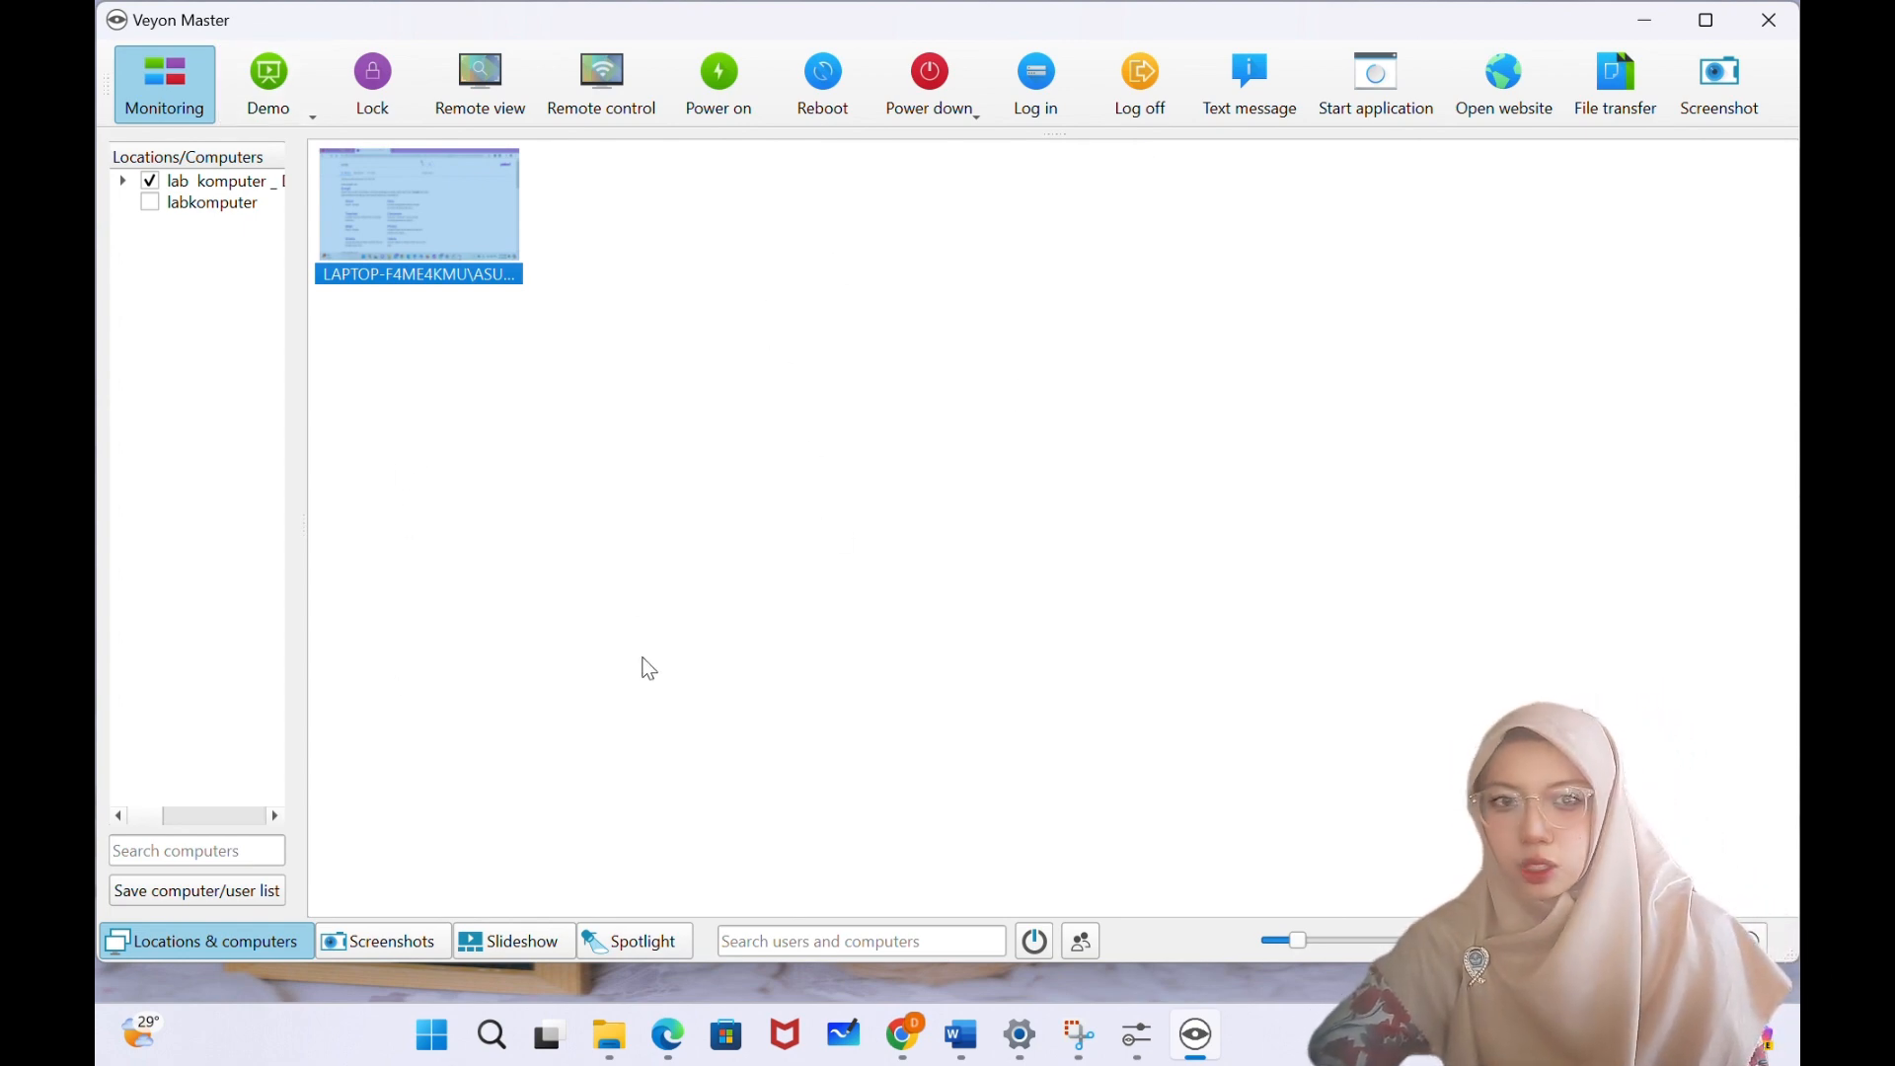
- Select the client LAPTOP-F4ME4KMU, view its live screen remotely, and close the view to return to the monitoring overview
click(694, 559)
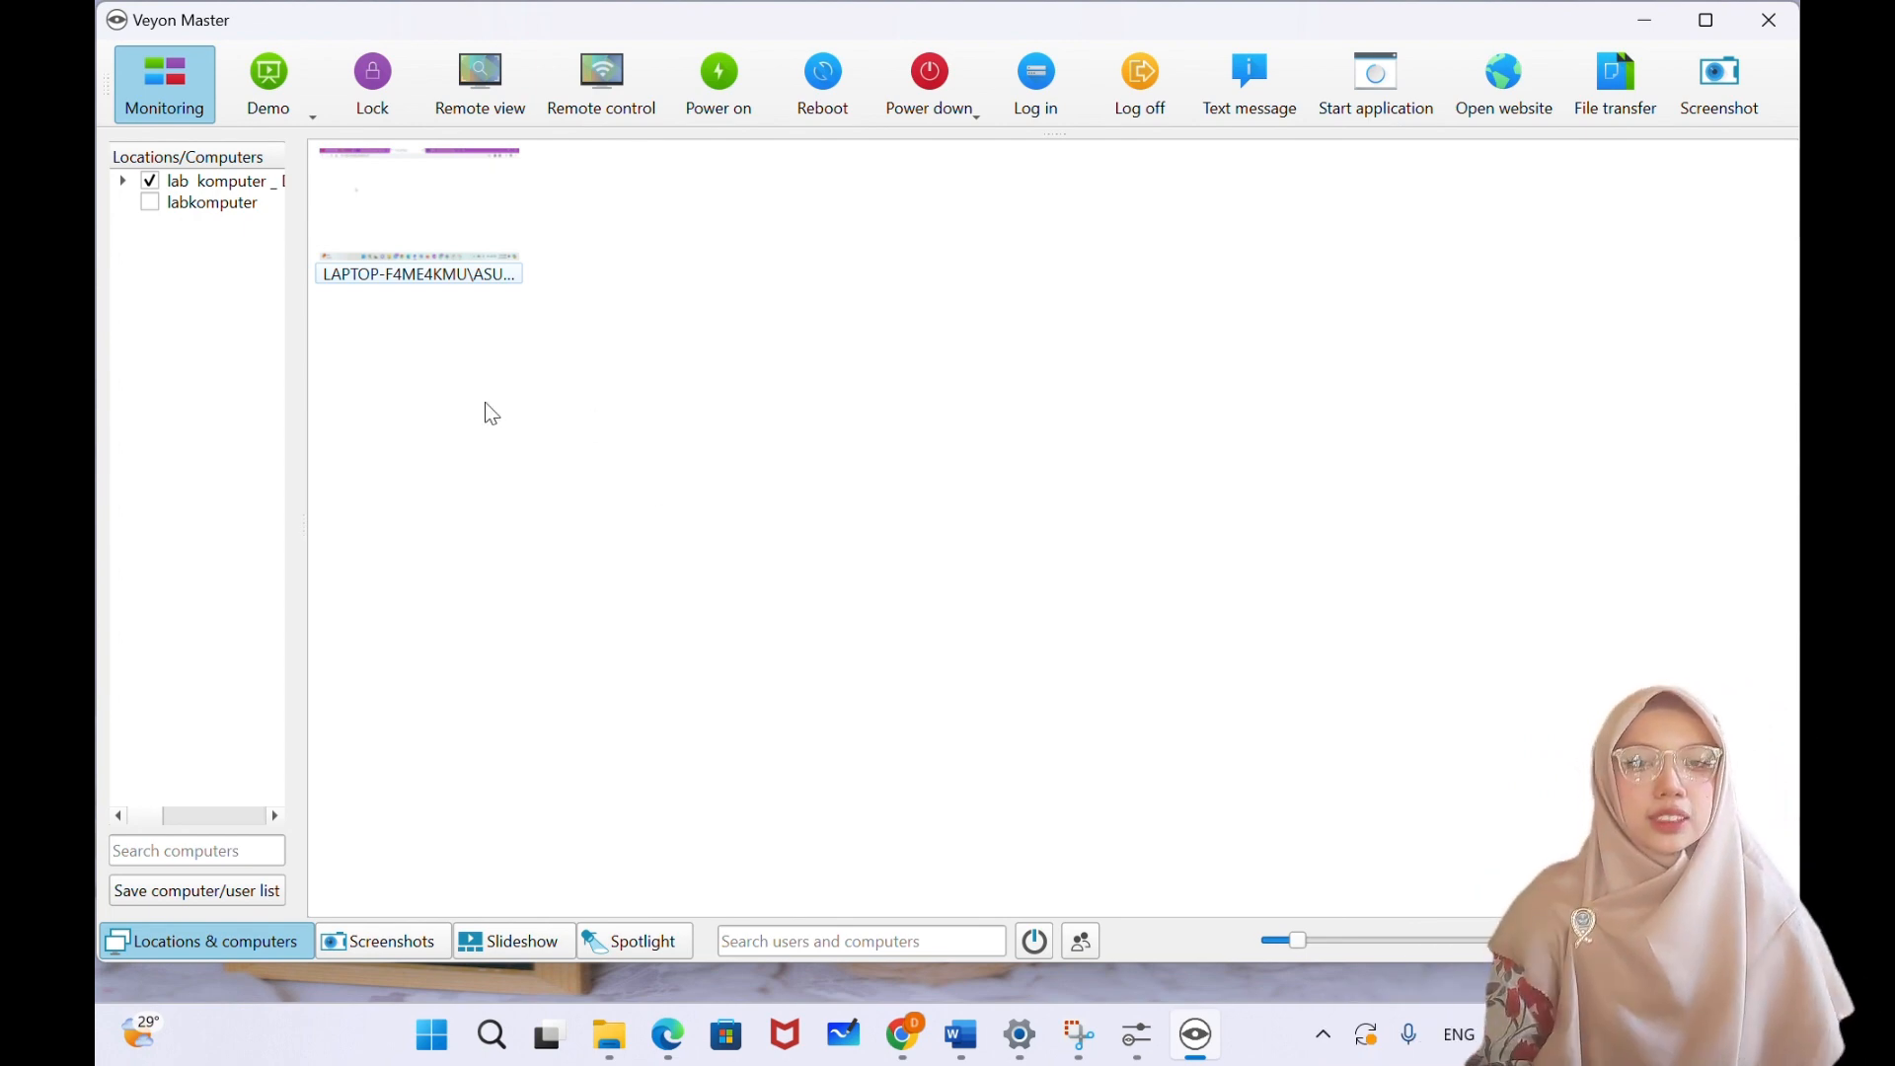
click(402, 233)
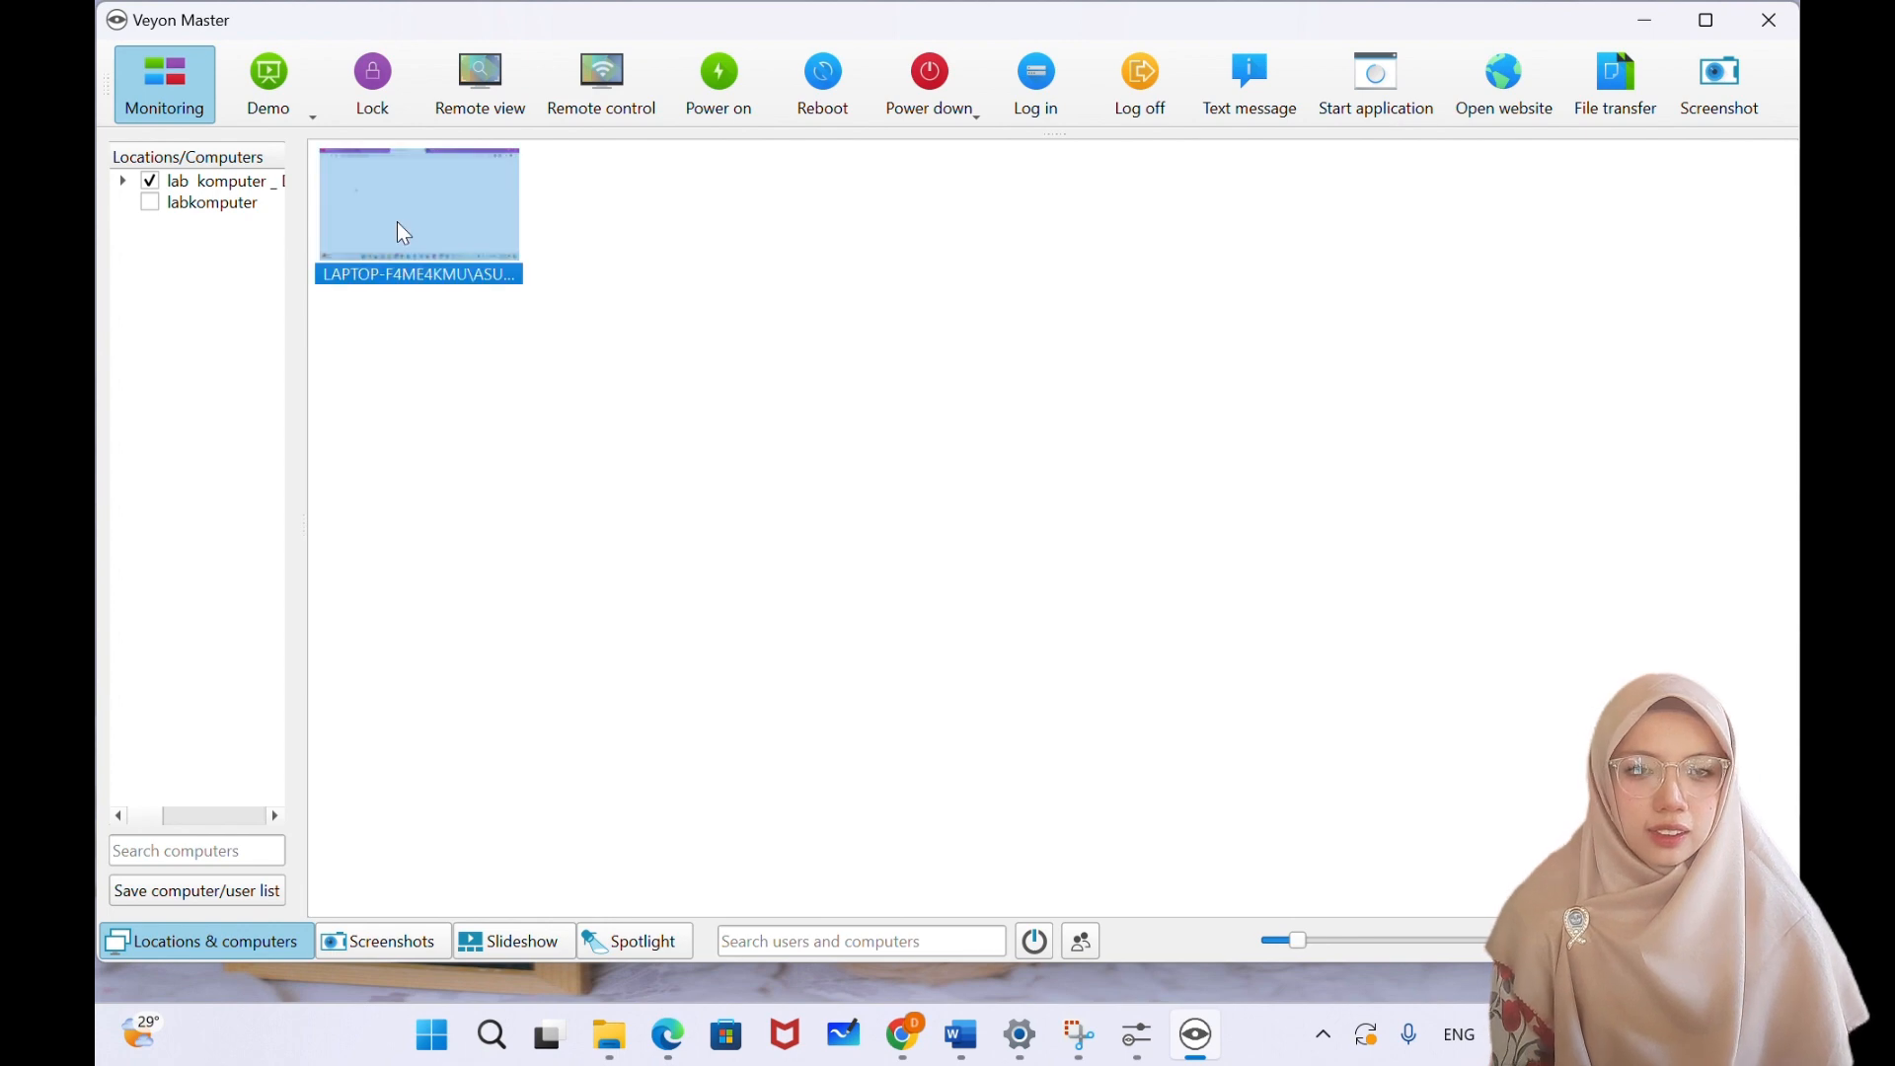
double_click(404, 233)
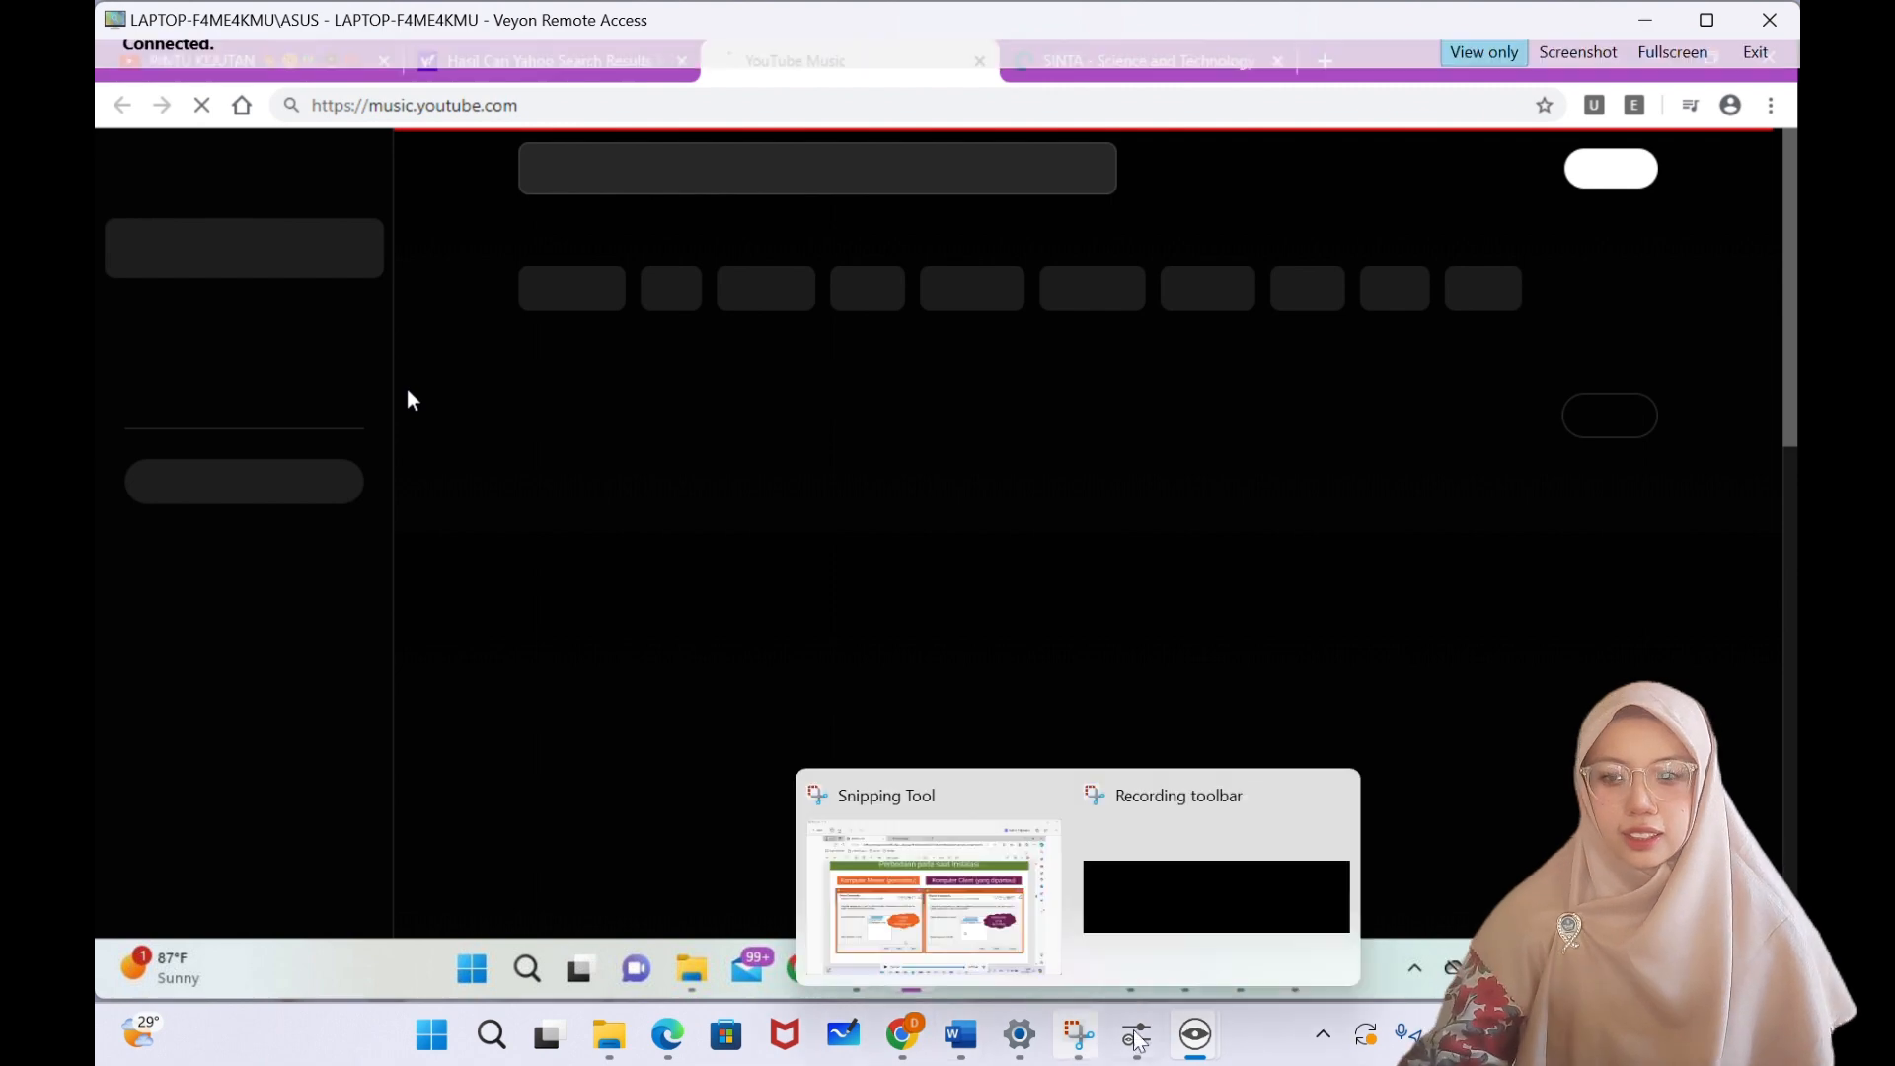
mouse_move(1196, 1035)
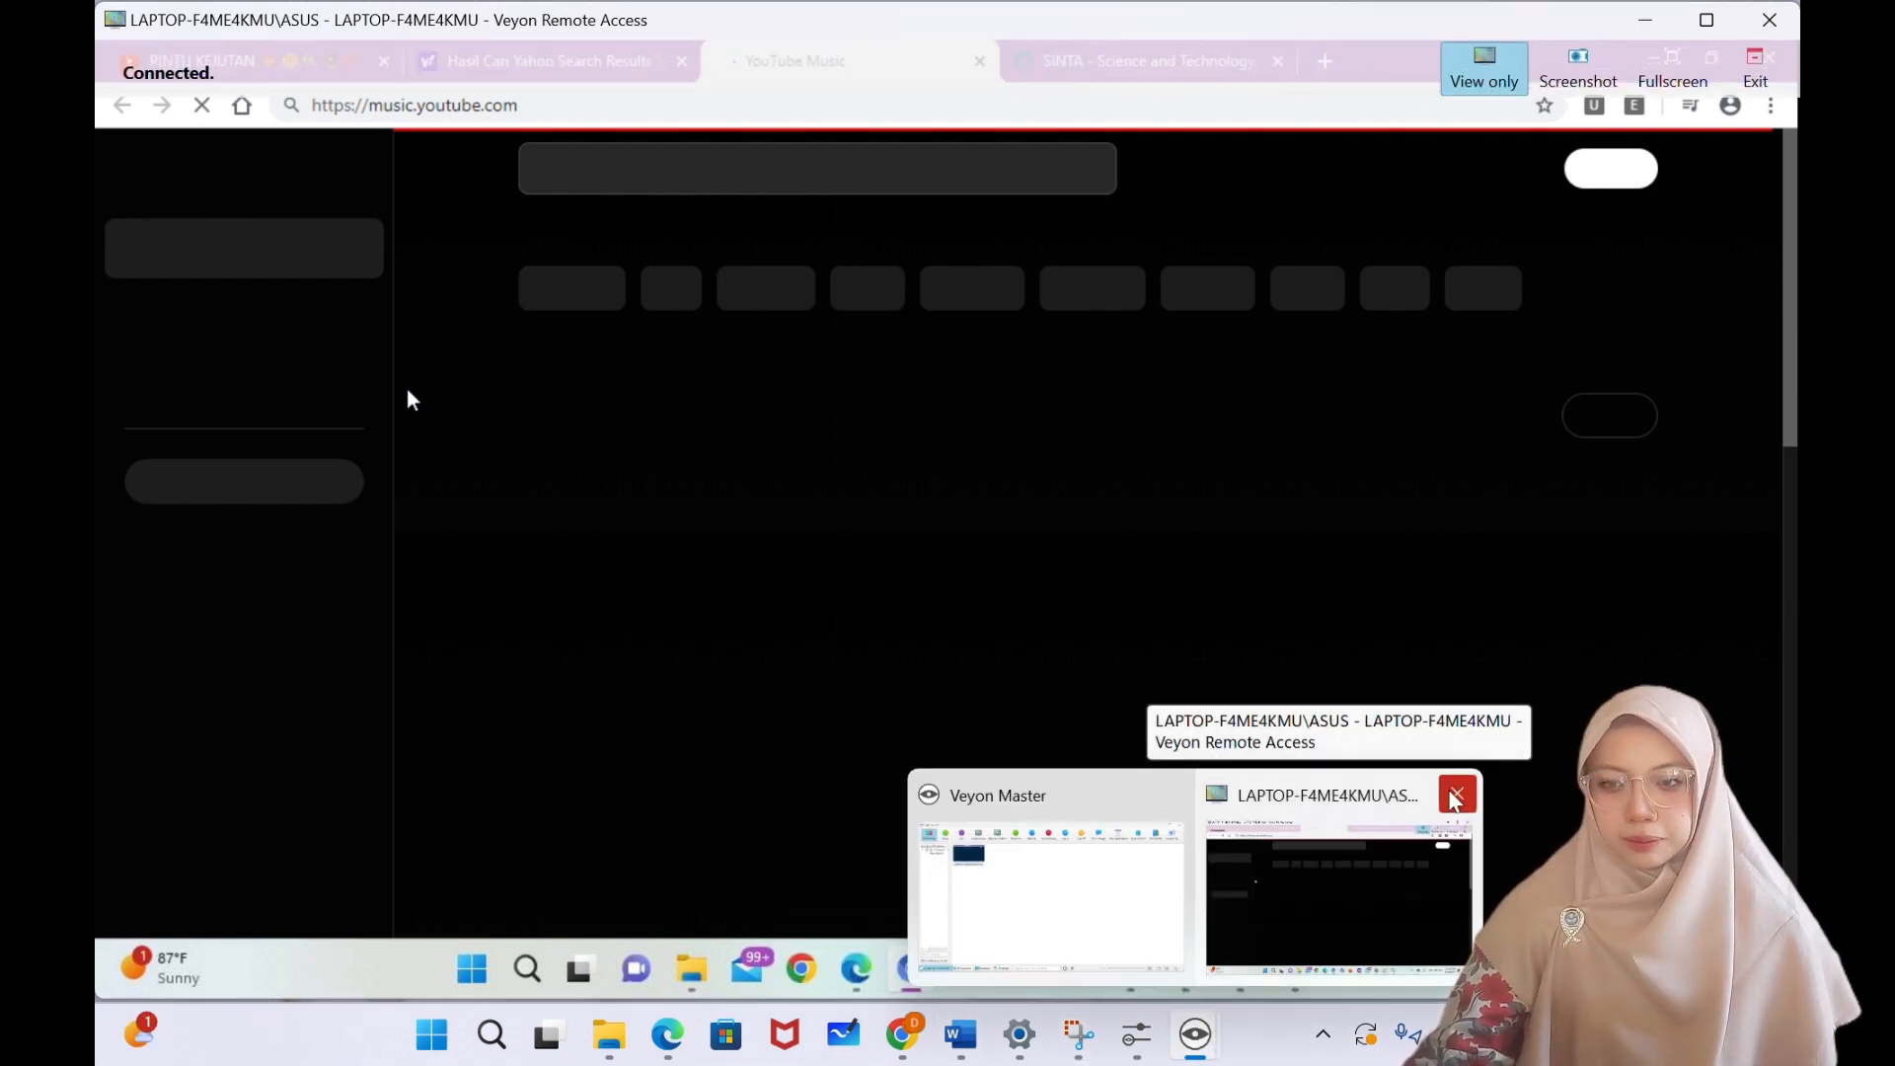
click(1455, 802)
click(1164, 909)
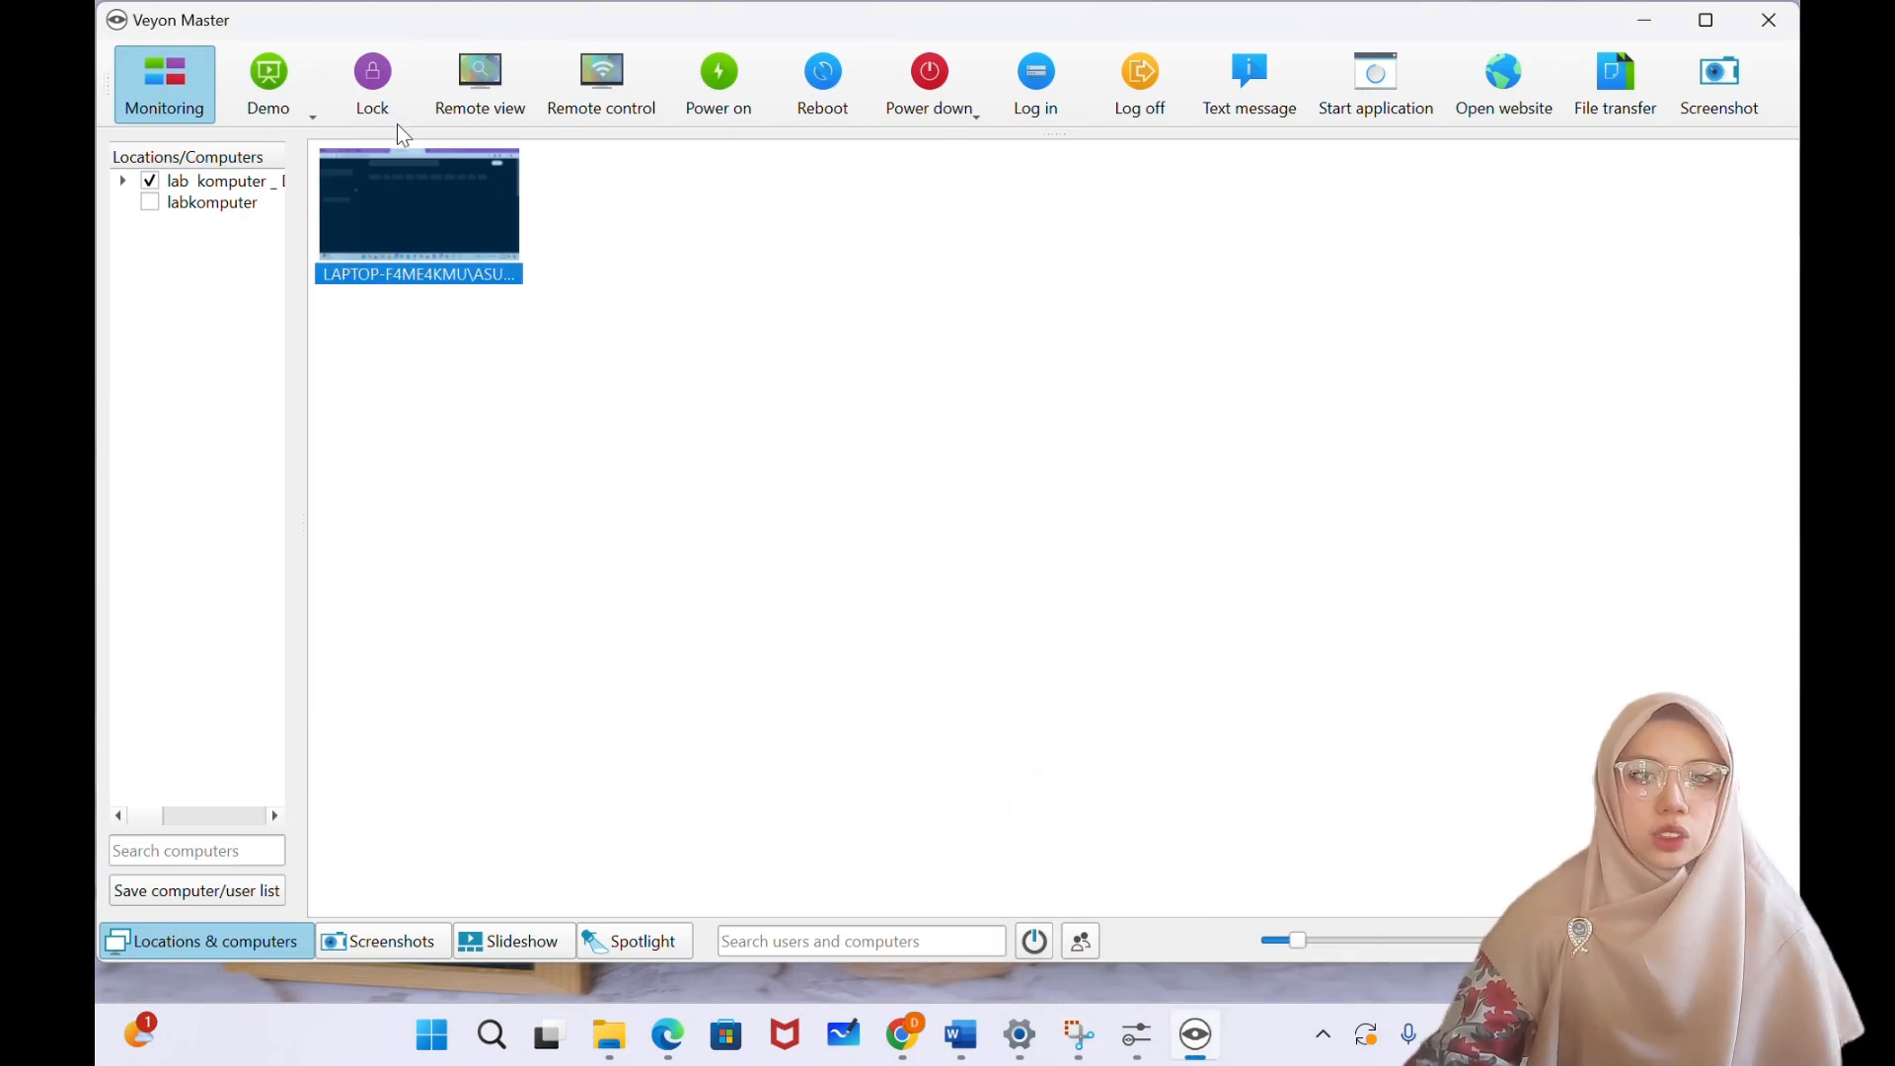
- Lock the client computer and check its screen in remote view before returning to the monitoring overview
click(393, 98)
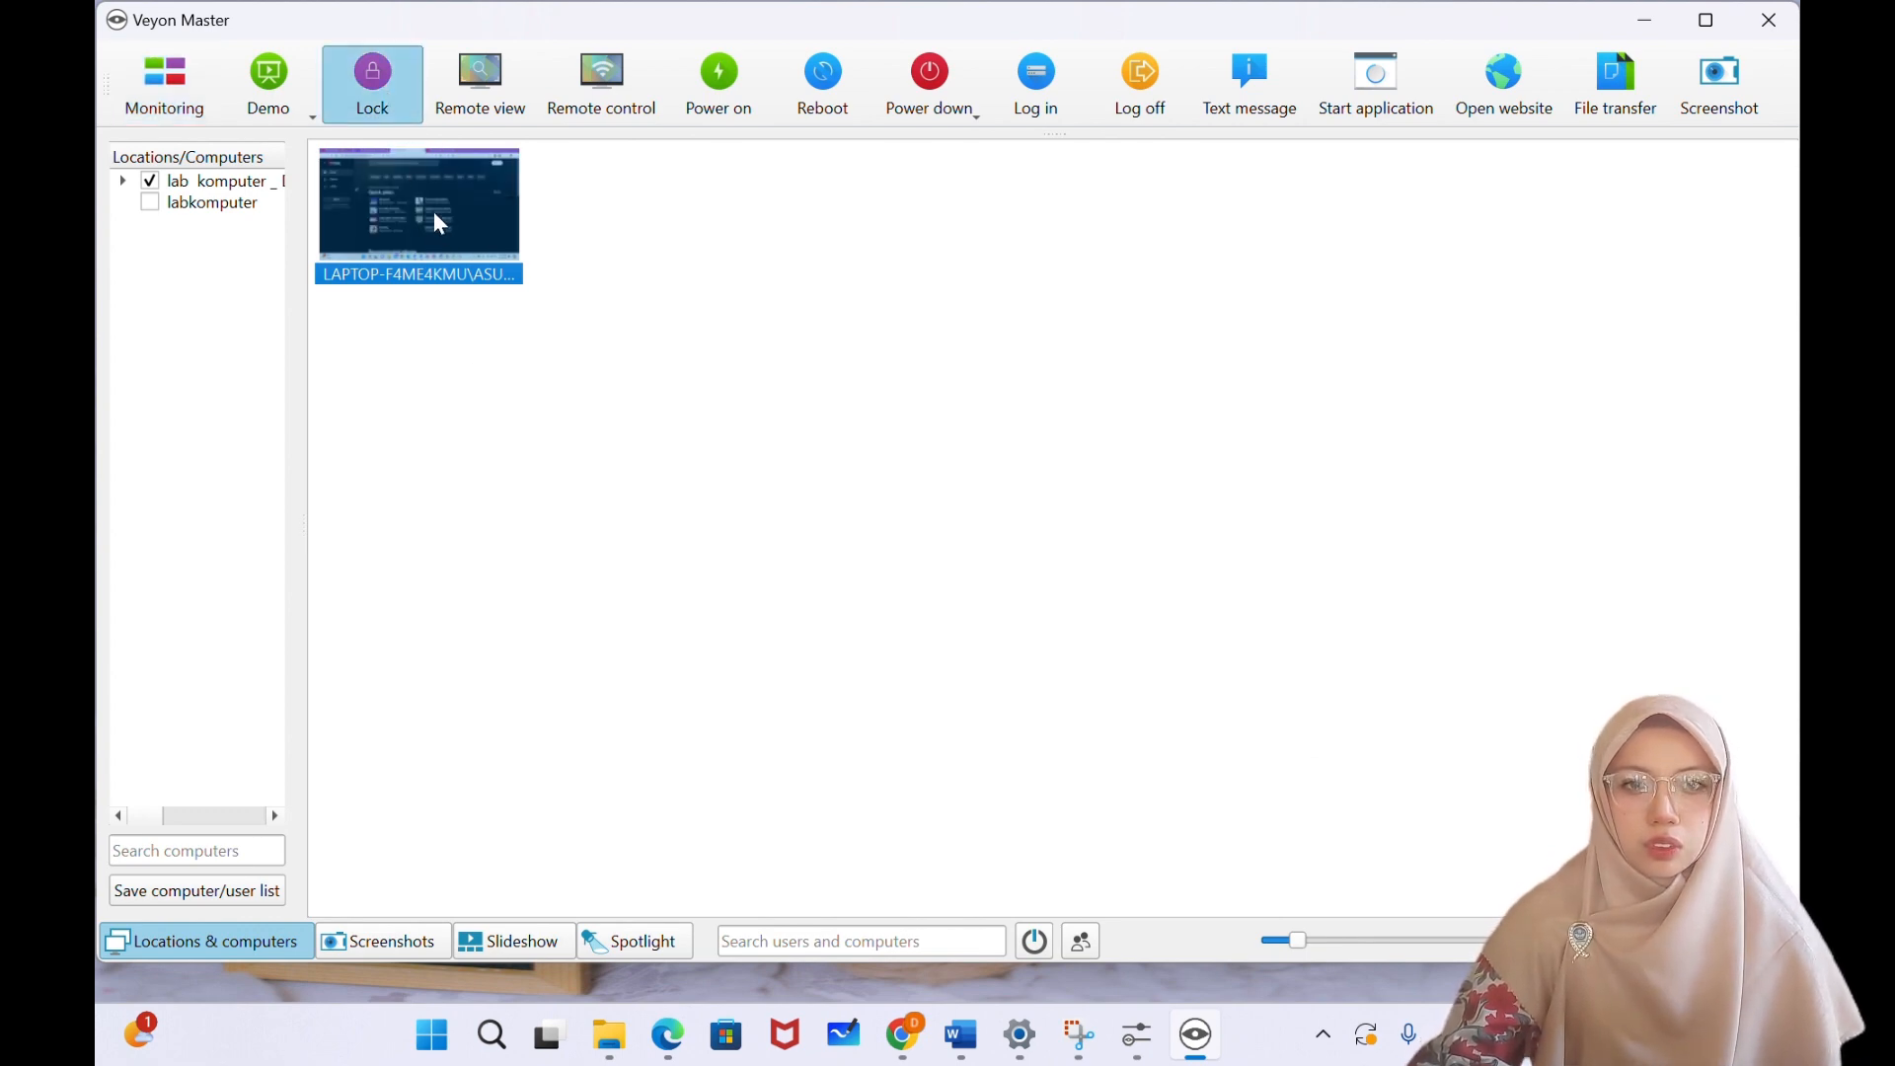
double_click(412, 227)
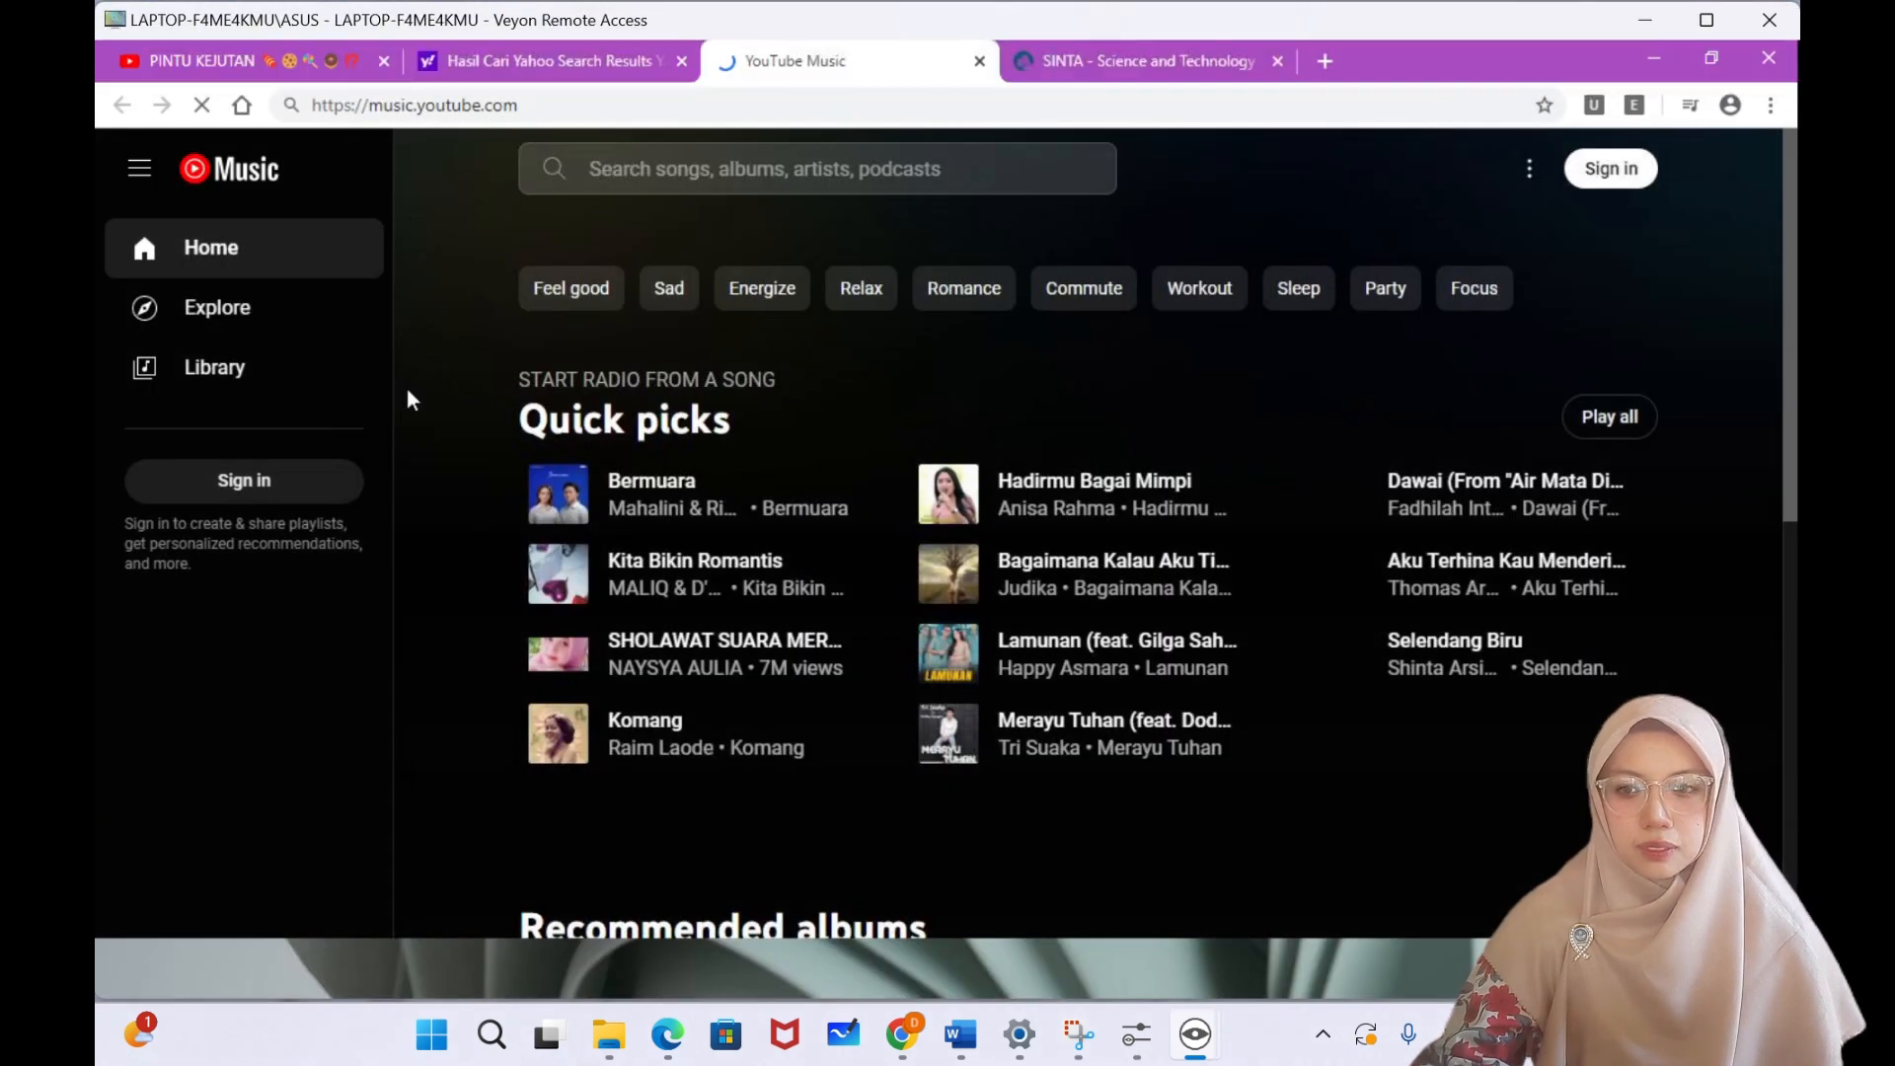
mouse_move(1195, 1035)
click(1091, 910)
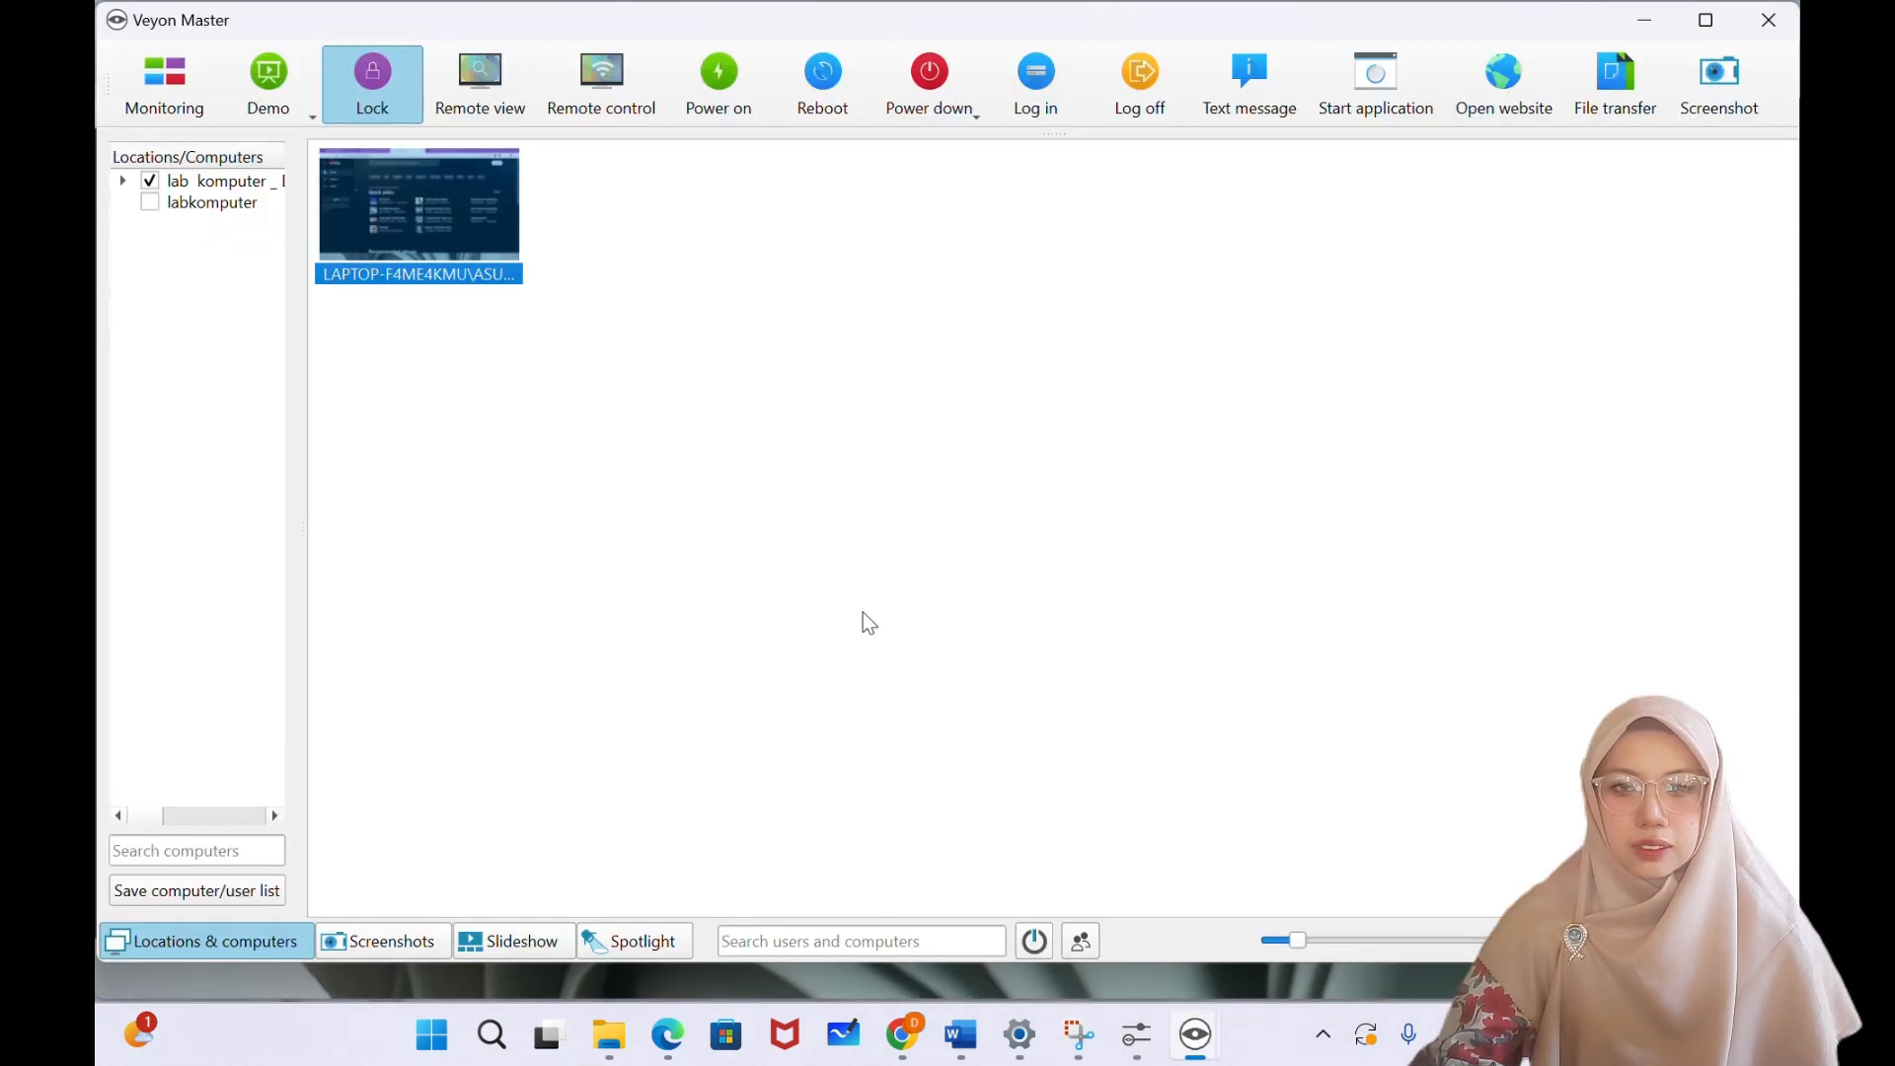
- Unlock the client computer and lock it again, checking its connection details in the overview
click(373, 84)
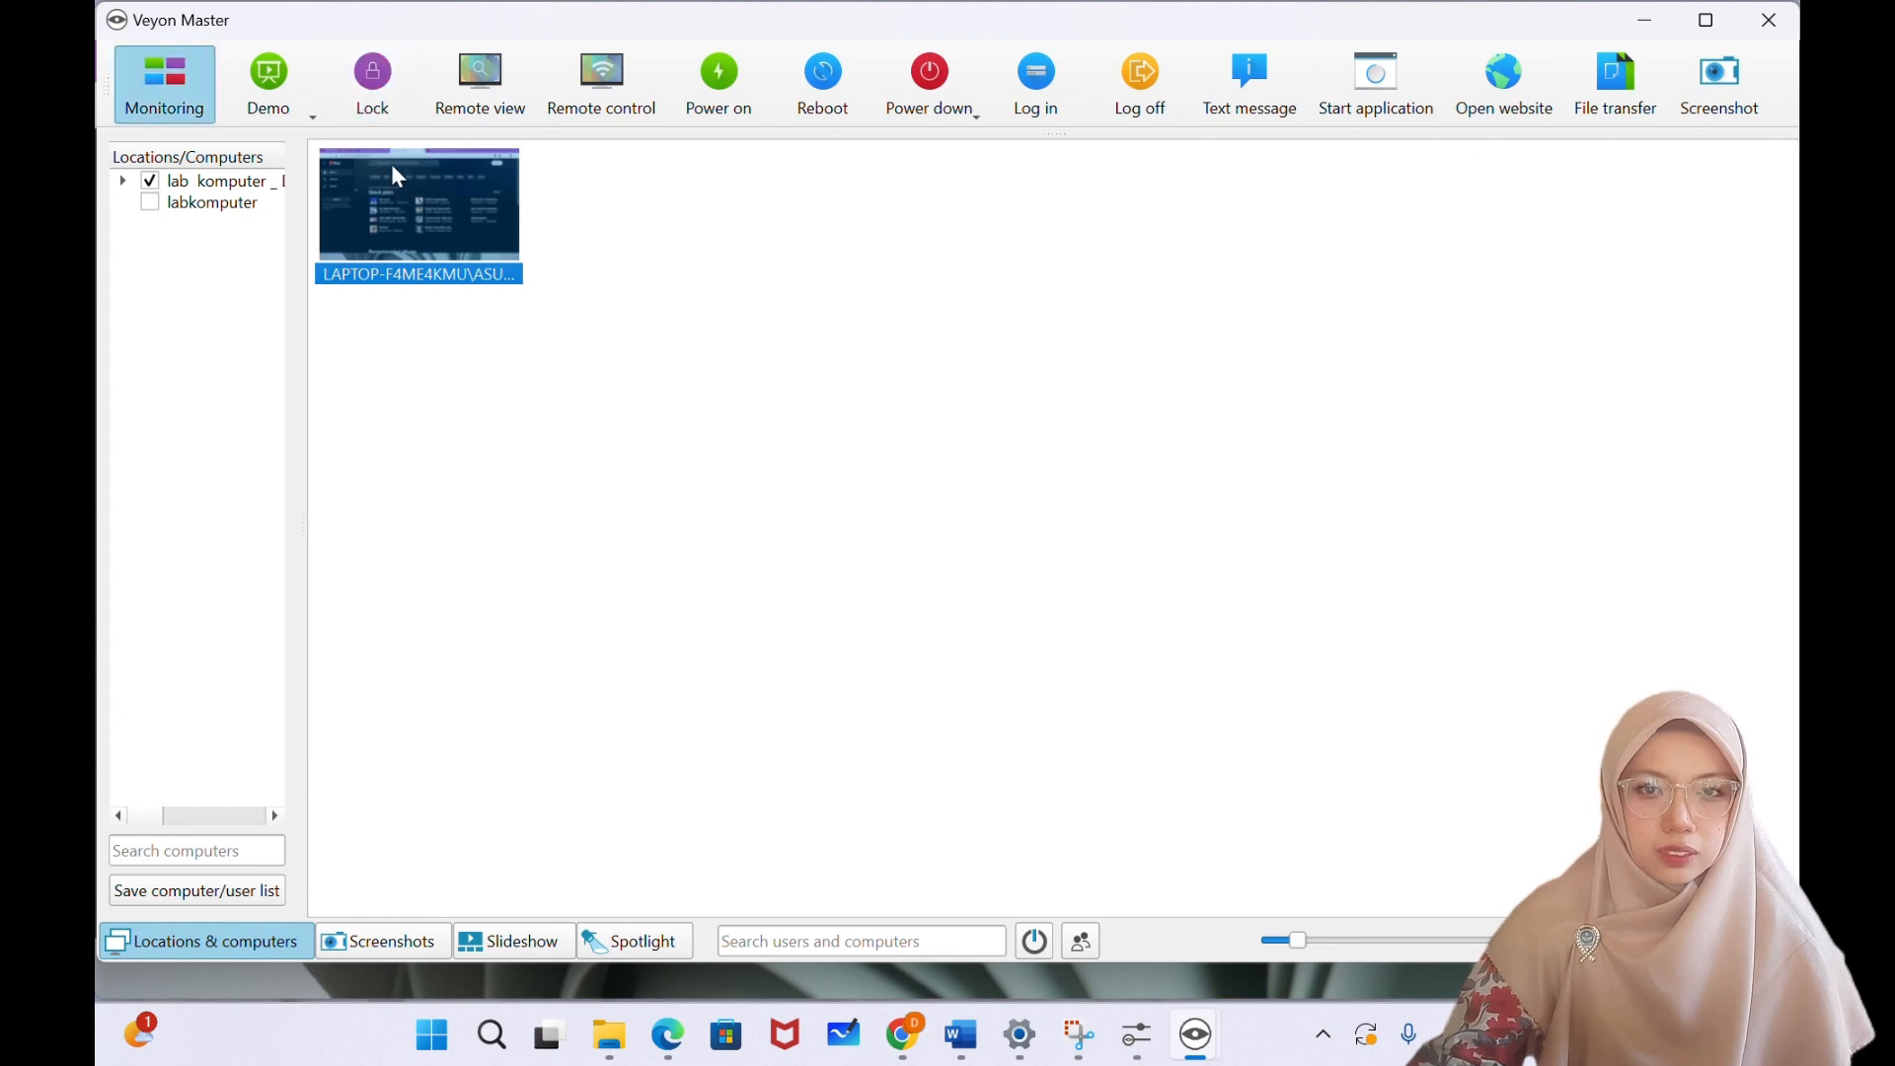
click(373, 81)
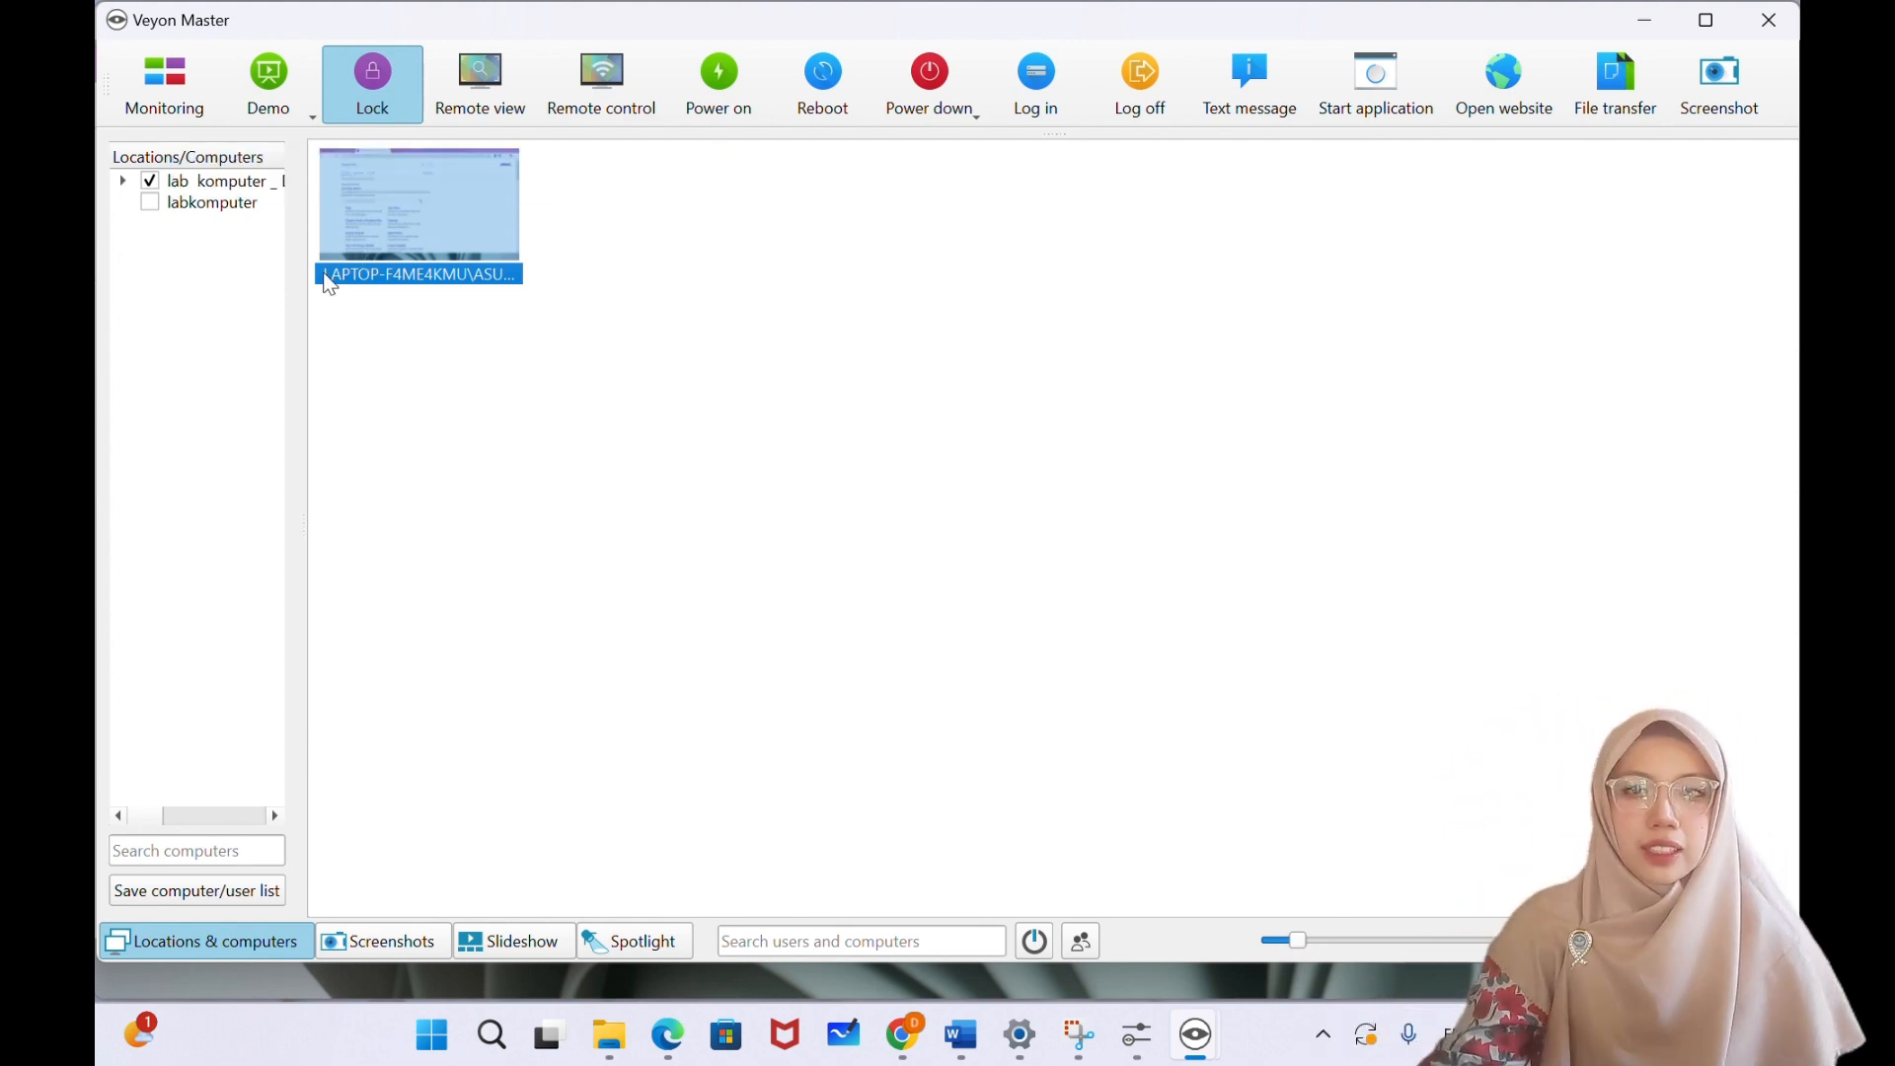
mouse_move(416, 240)
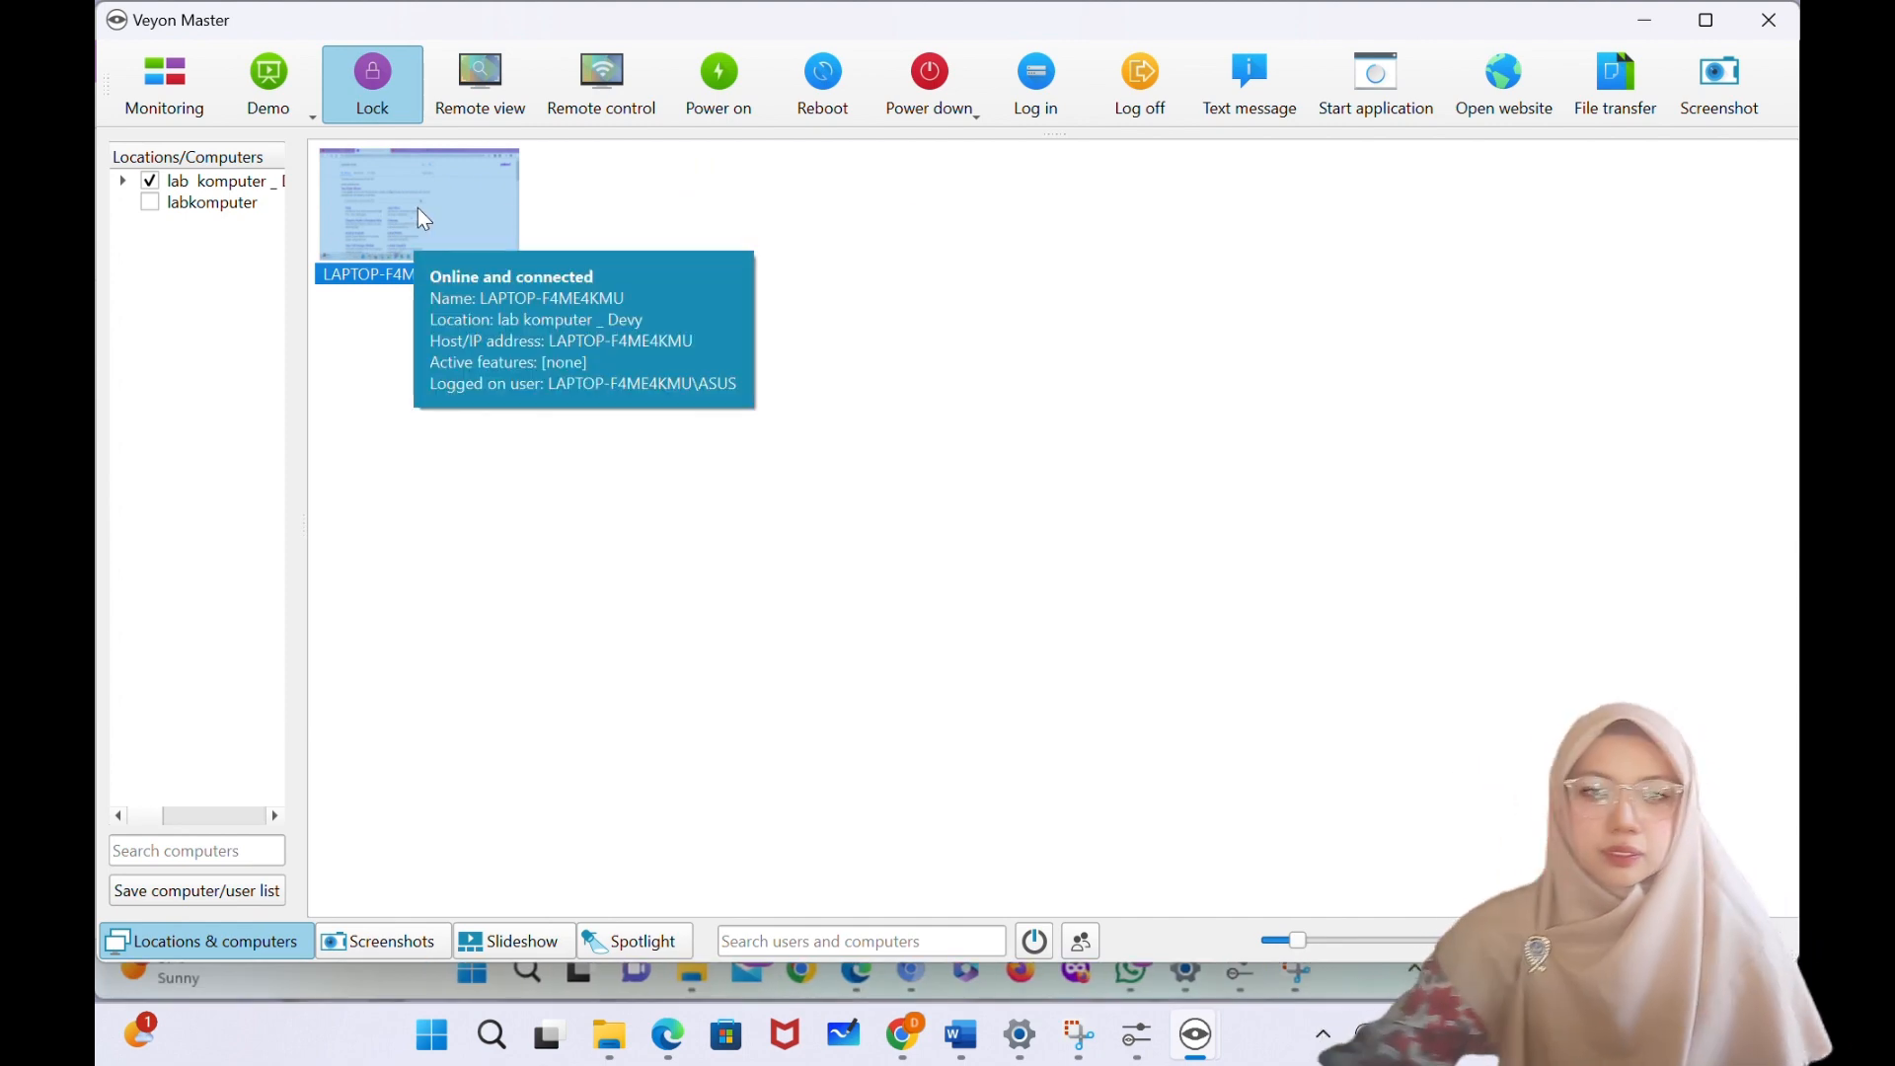
click(383, 99)
click(383, 98)
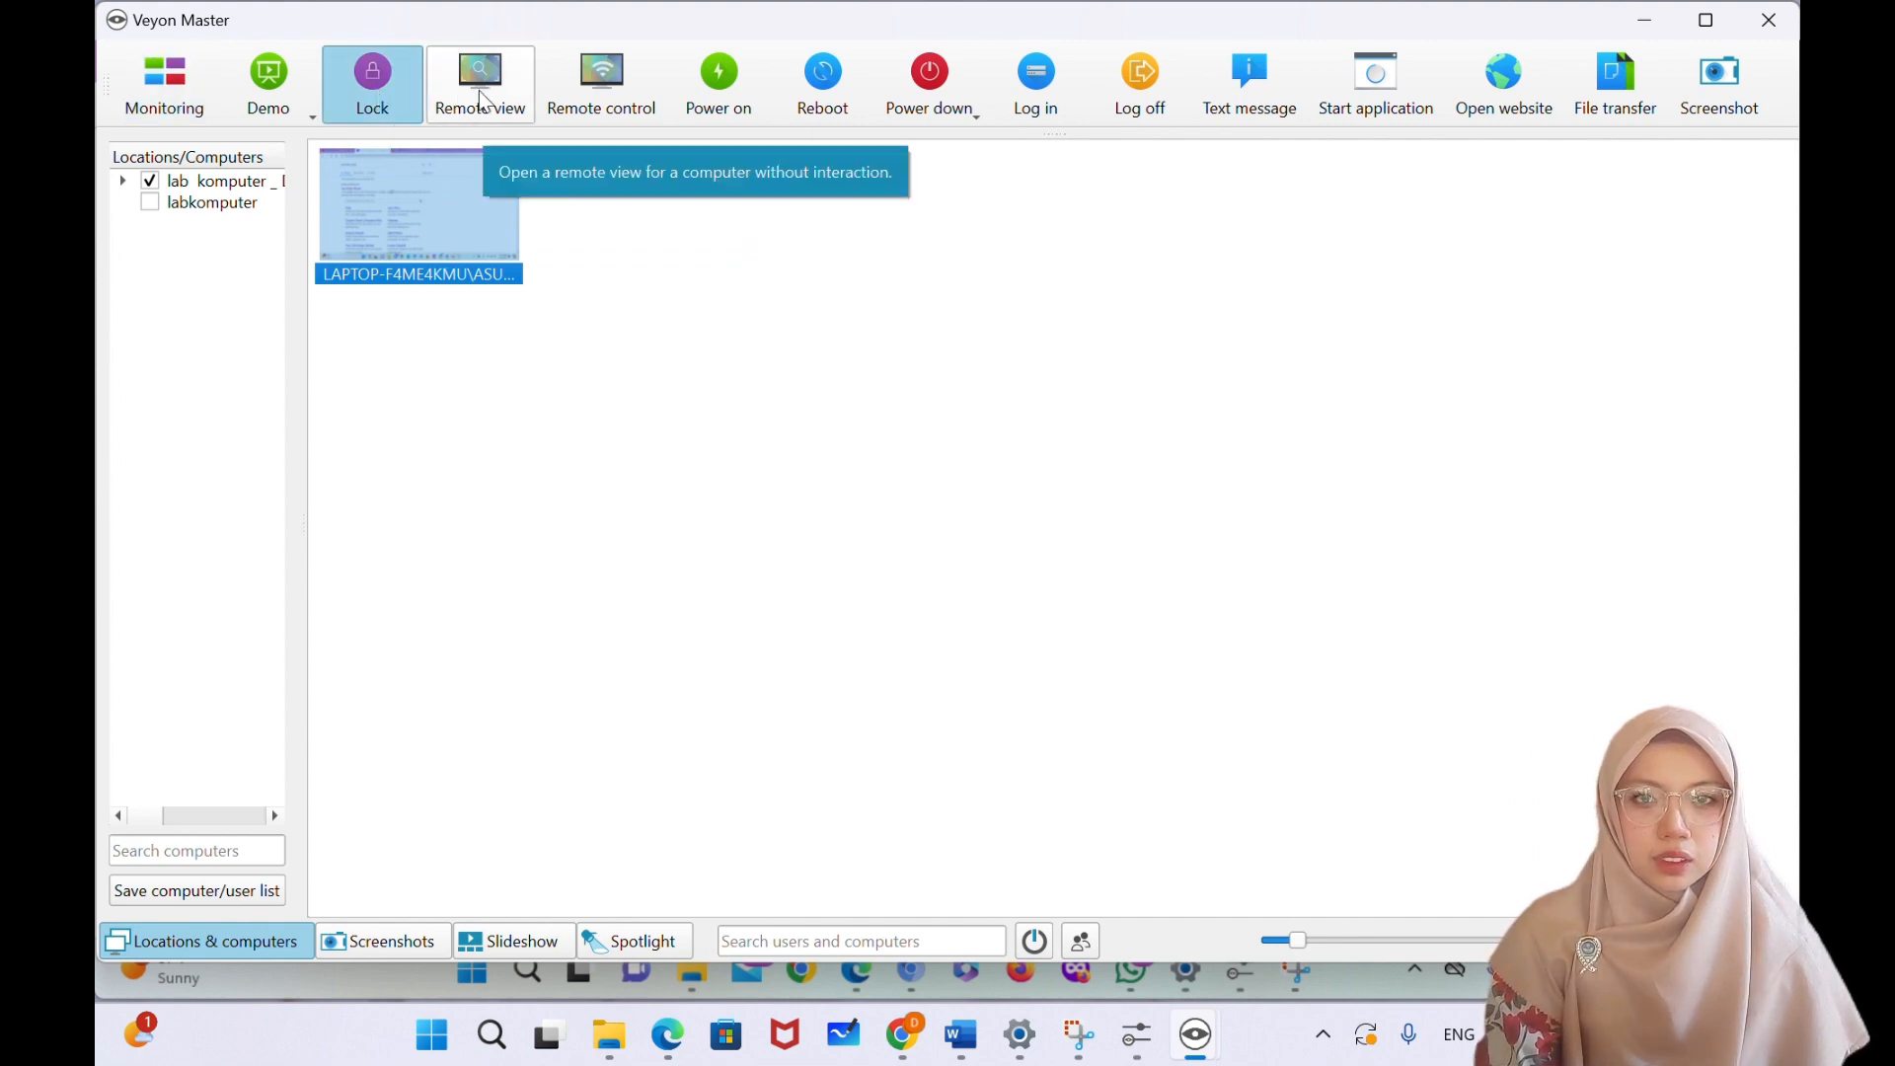
- View the locked client's screen remotely, then close both remote access windows and return to the monitoring overview
click(483, 102)
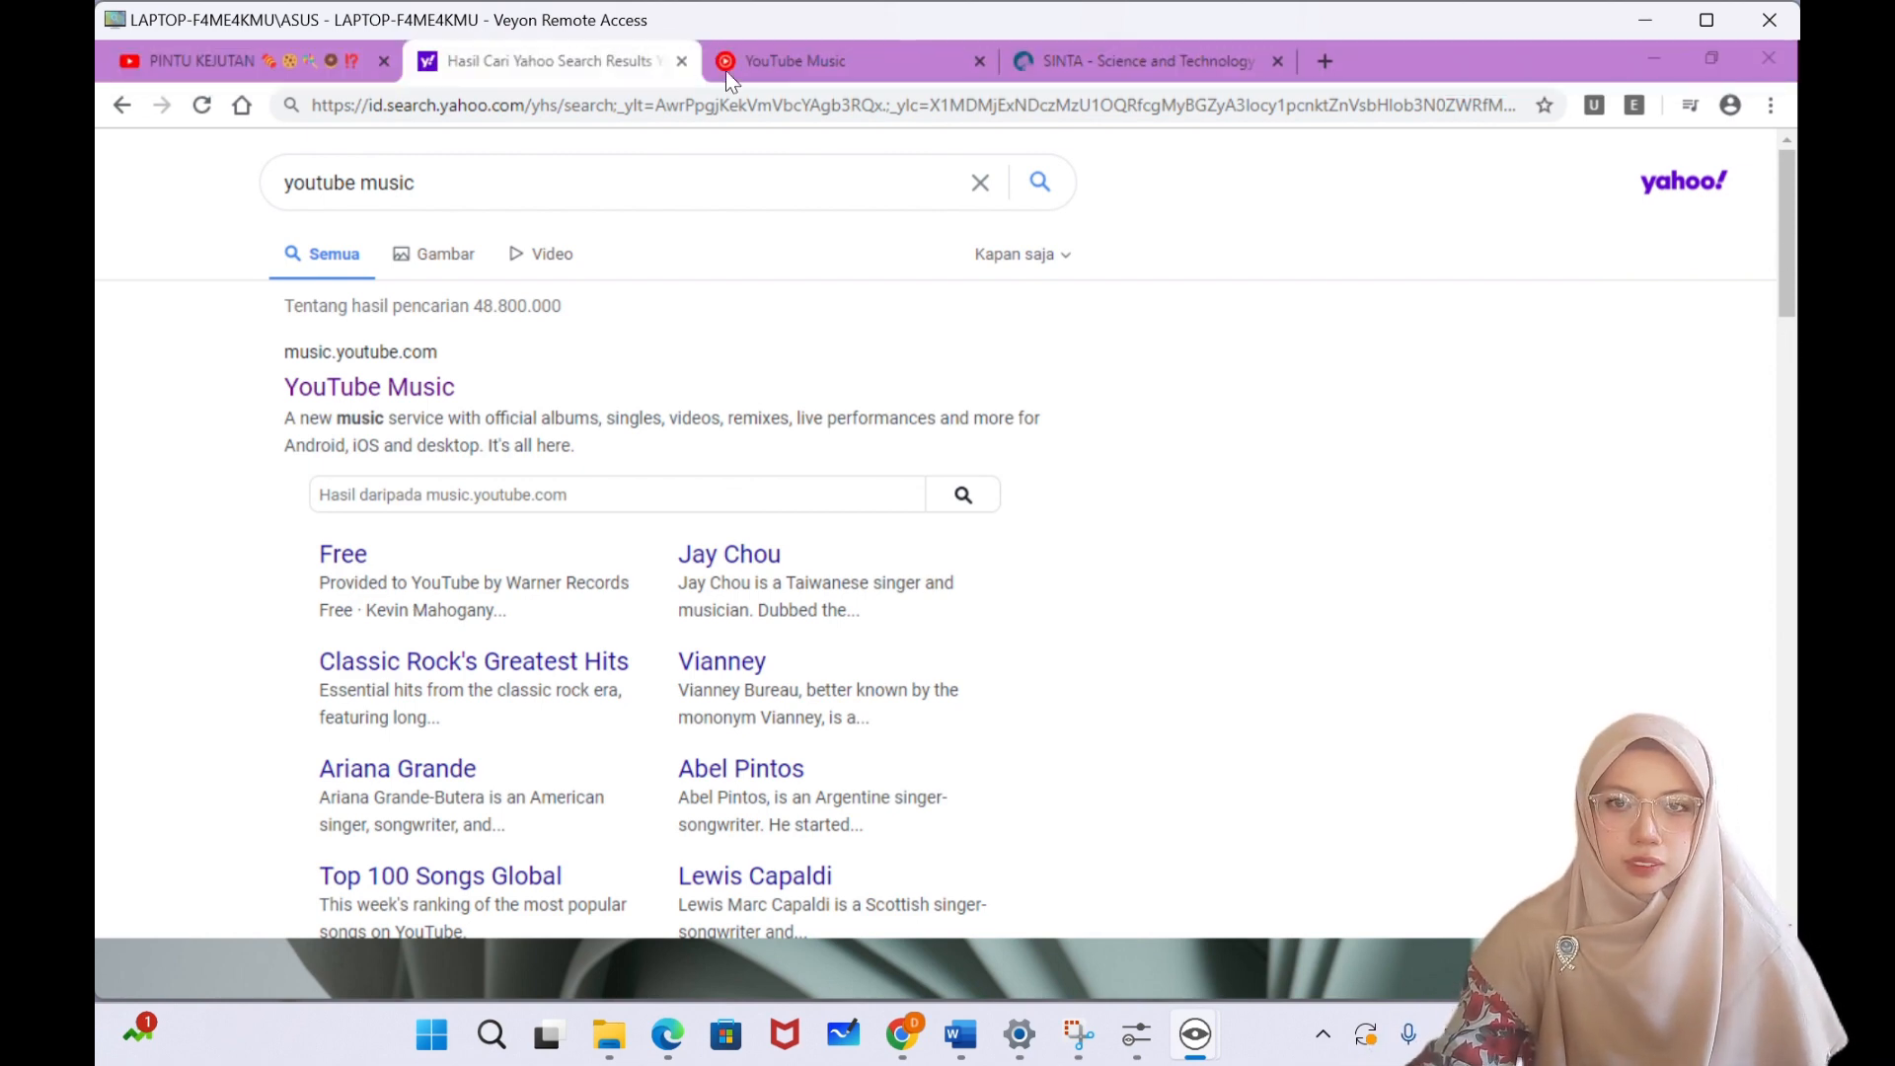
mouse_move(1195, 1031)
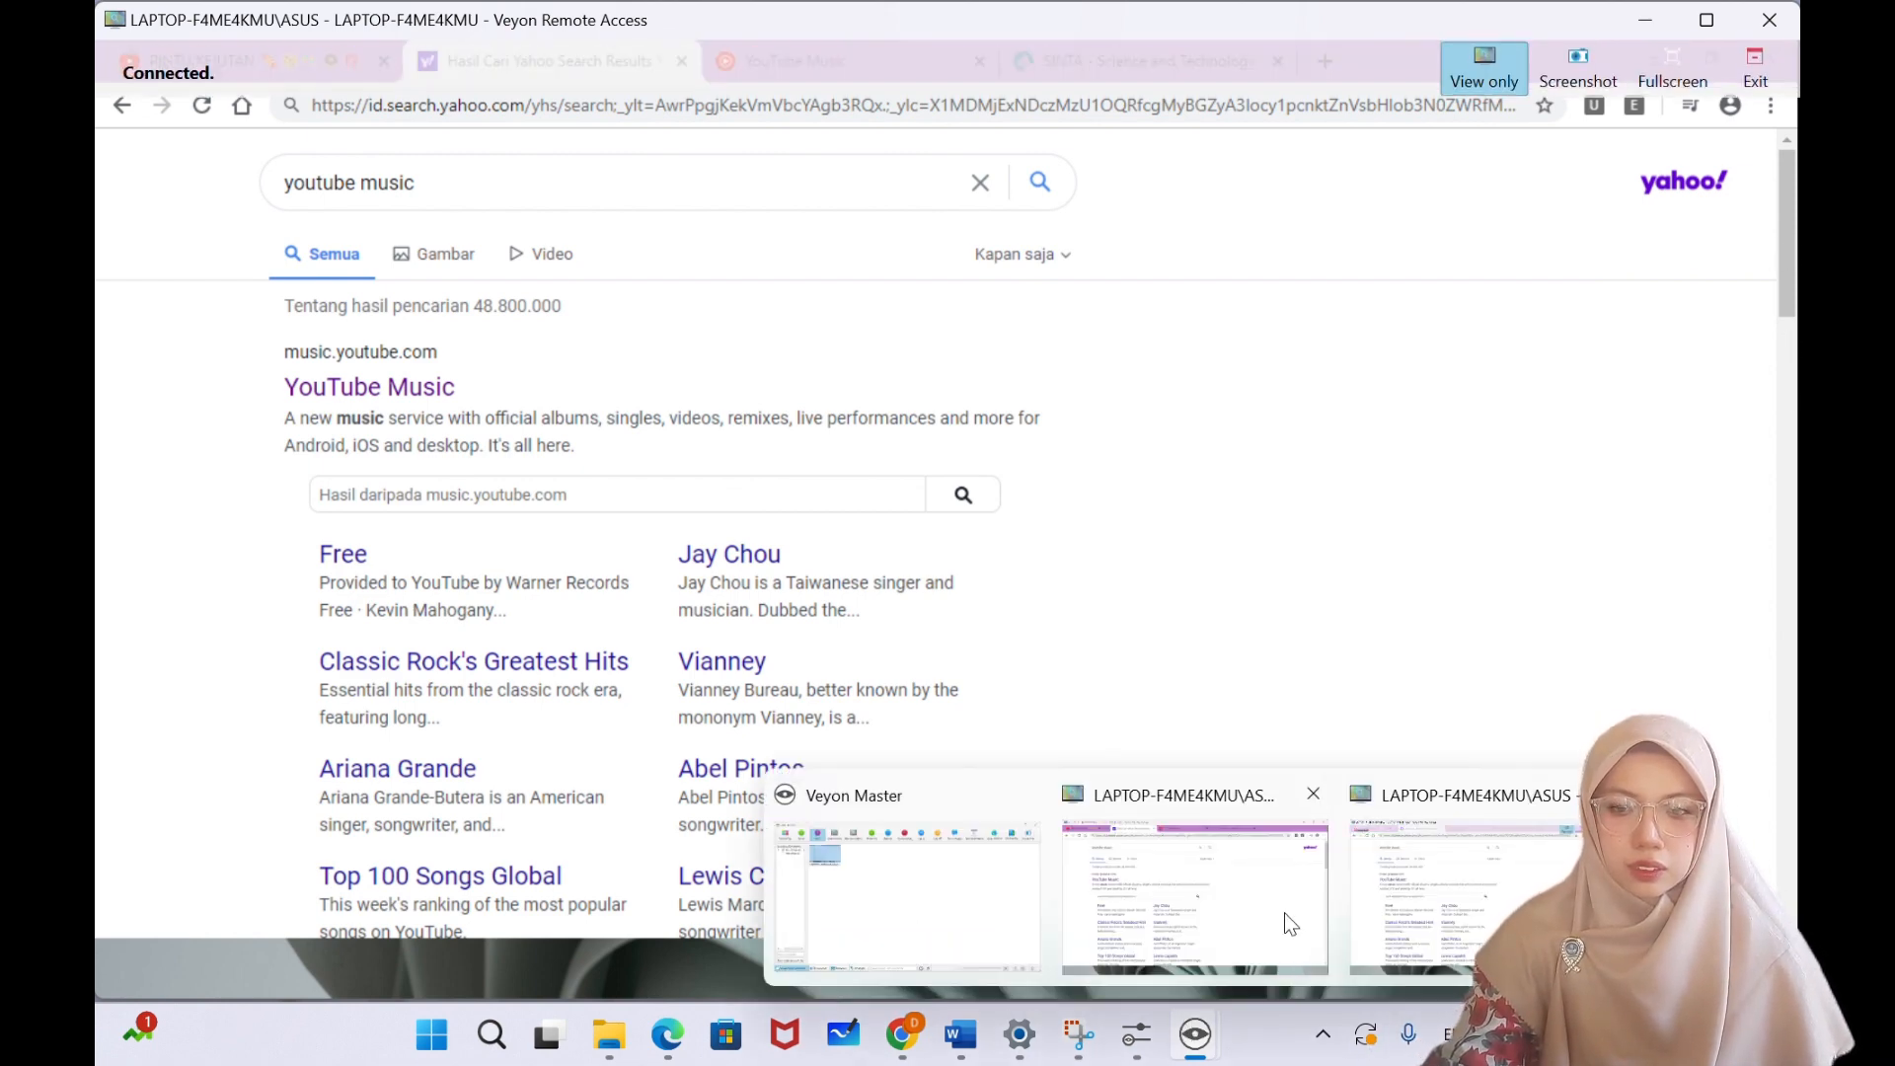
click(1299, 805)
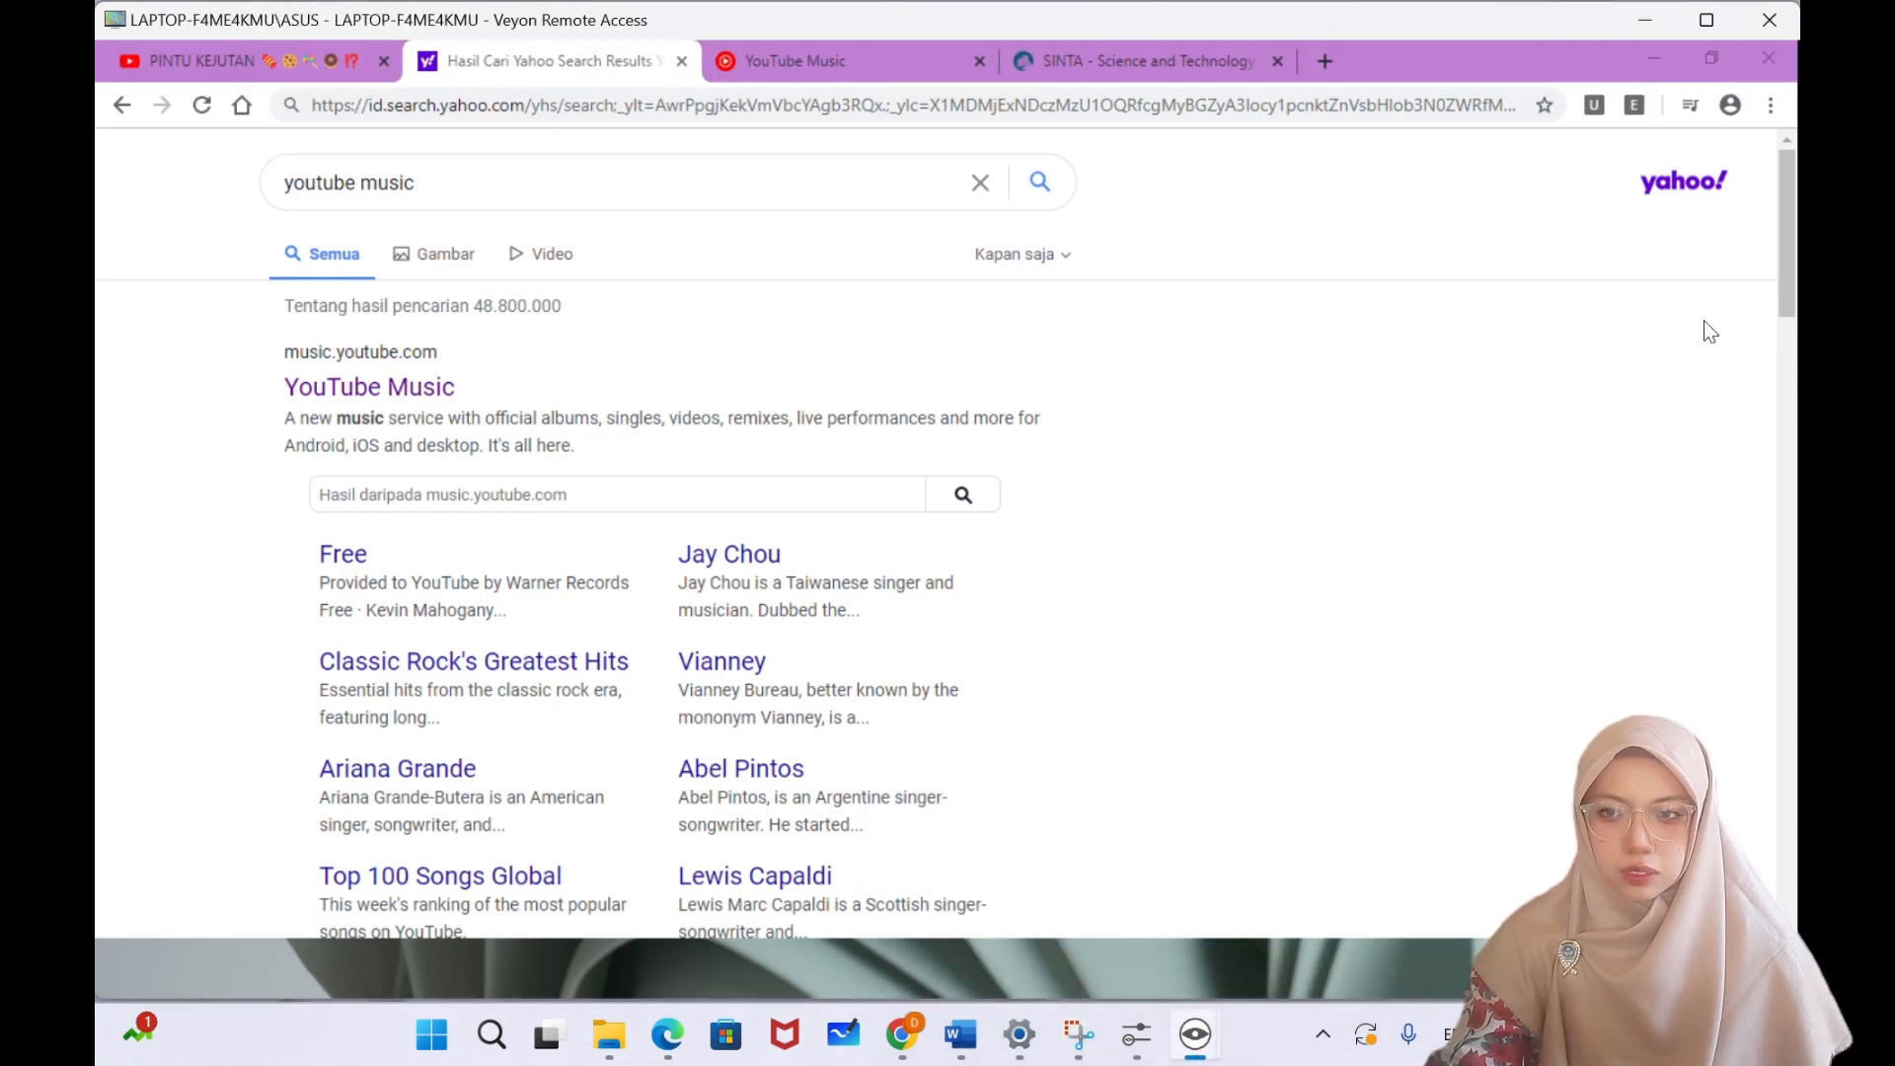
mouse_move(1195, 1032)
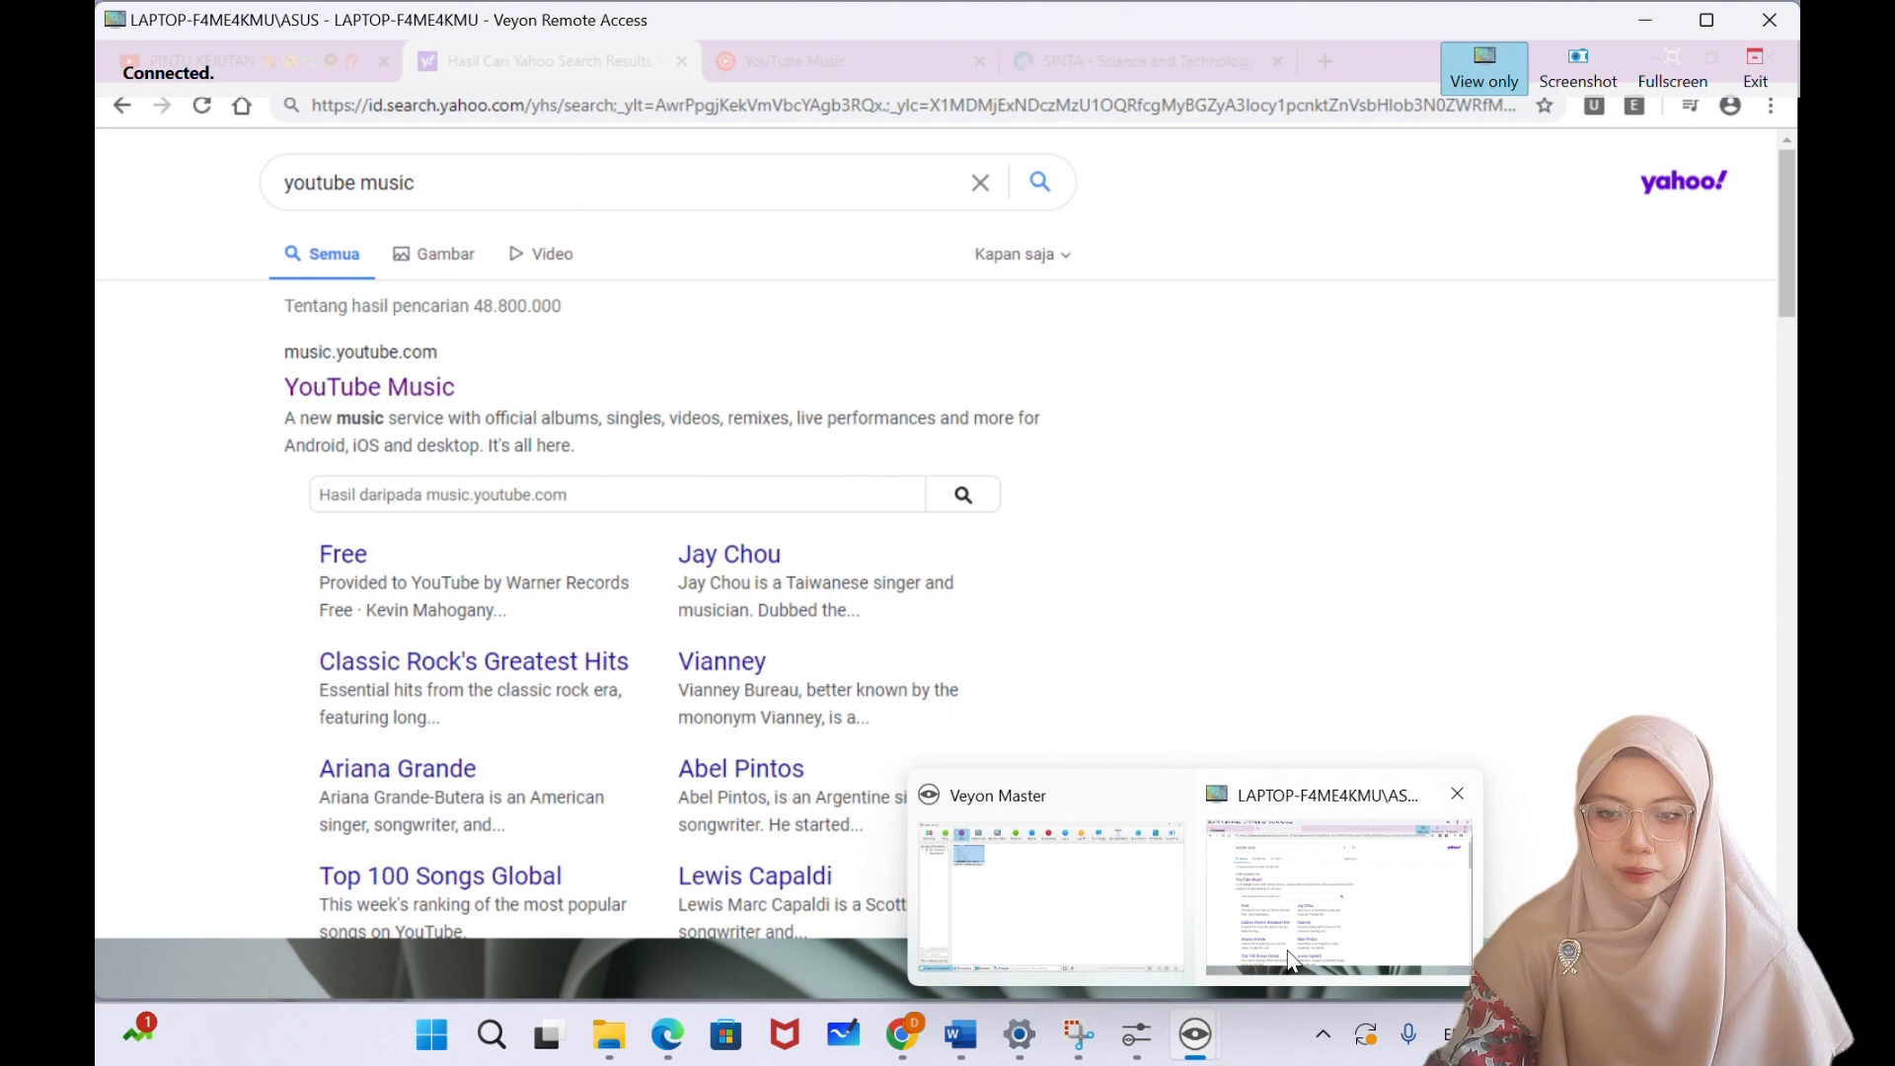
click(1459, 791)
click(1230, 914)
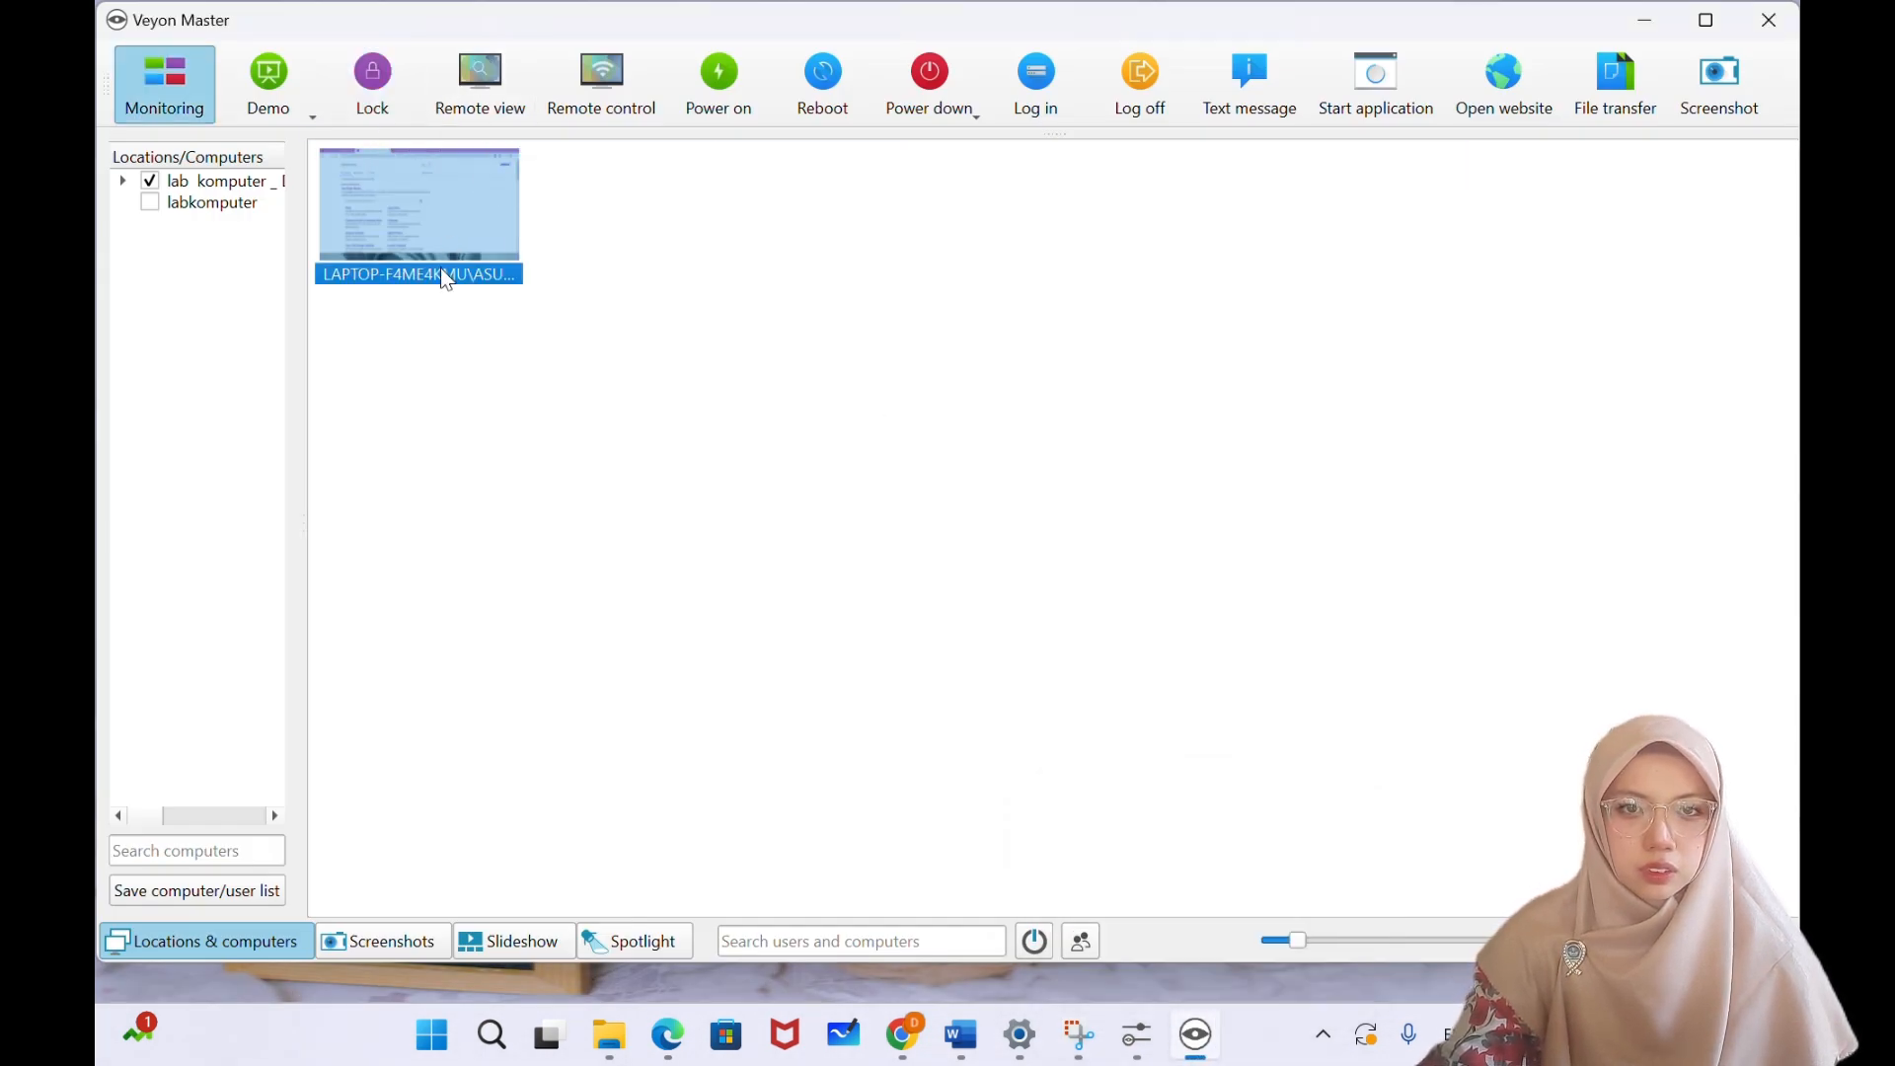
- Open a view-only remote session of the client's screen and switch back to the monitoring overview
click(489, 79)
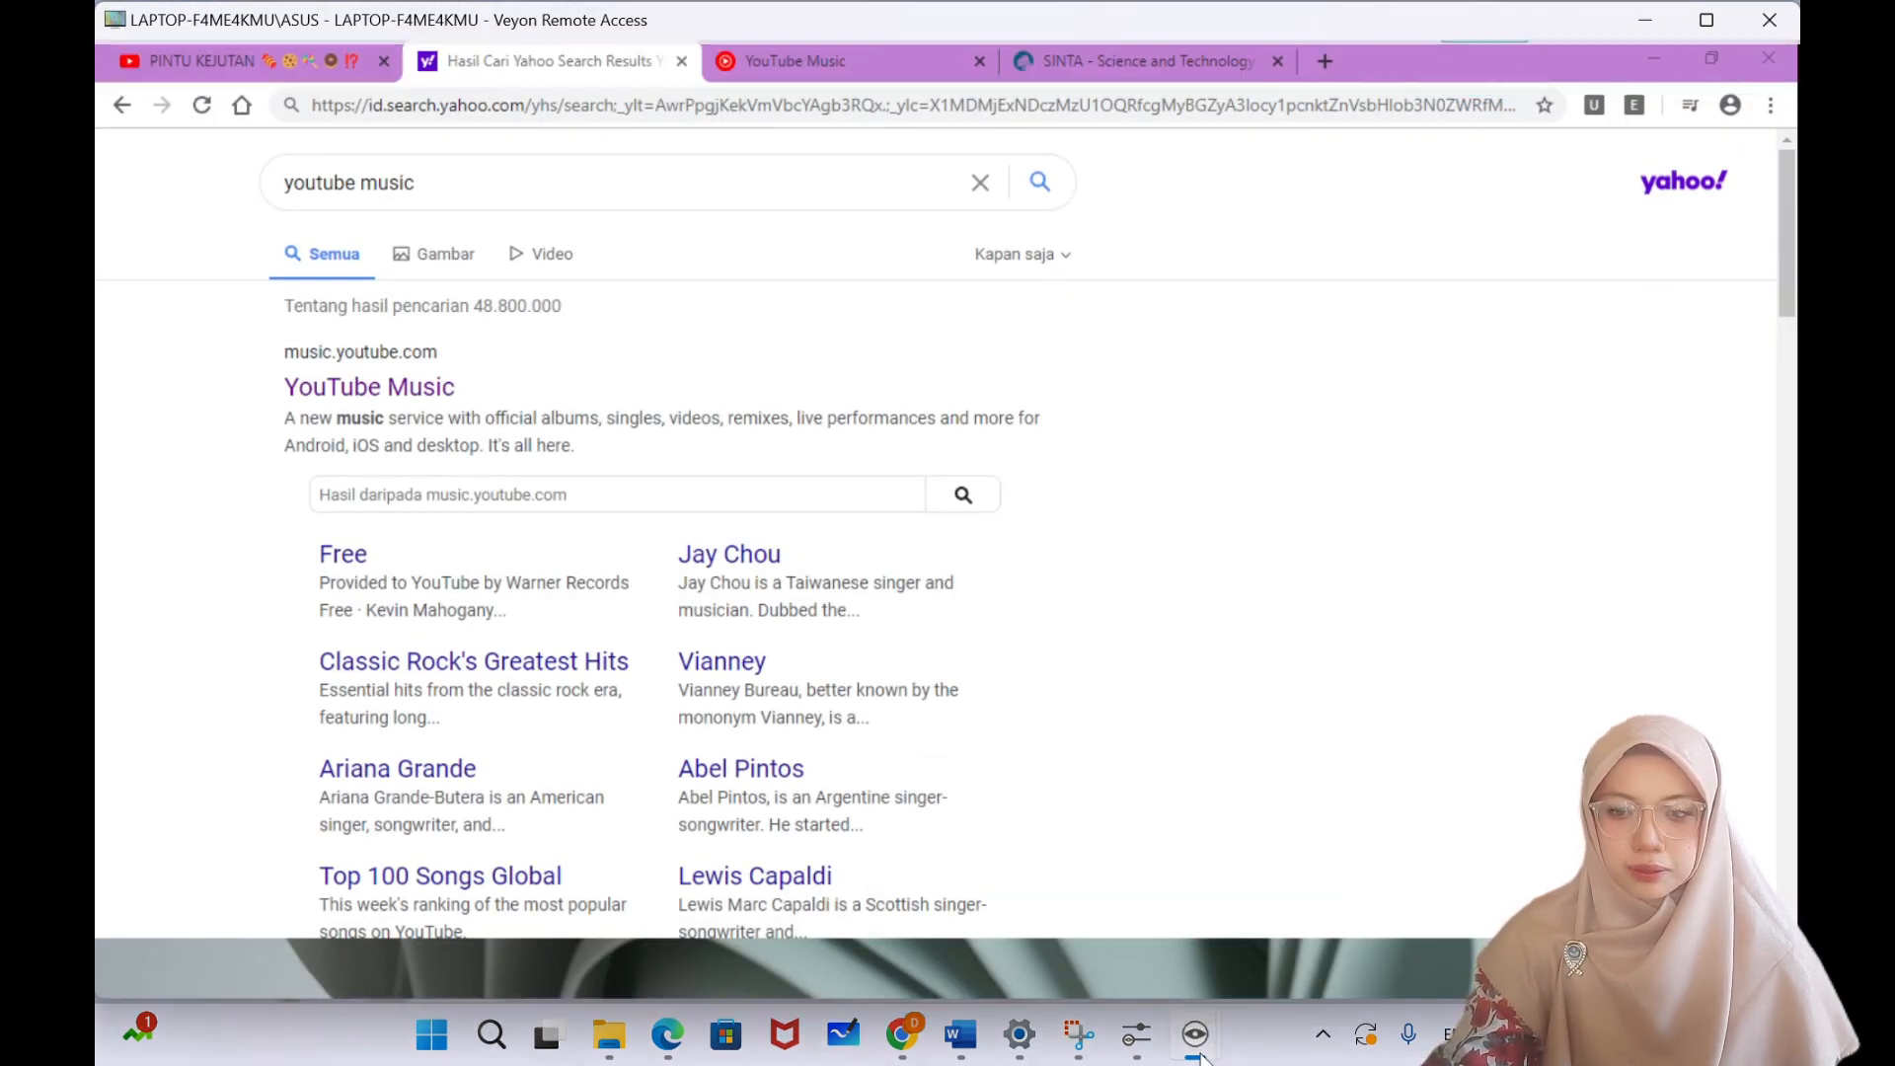
mouse_move(1197, 1036)
click(1116, 918)
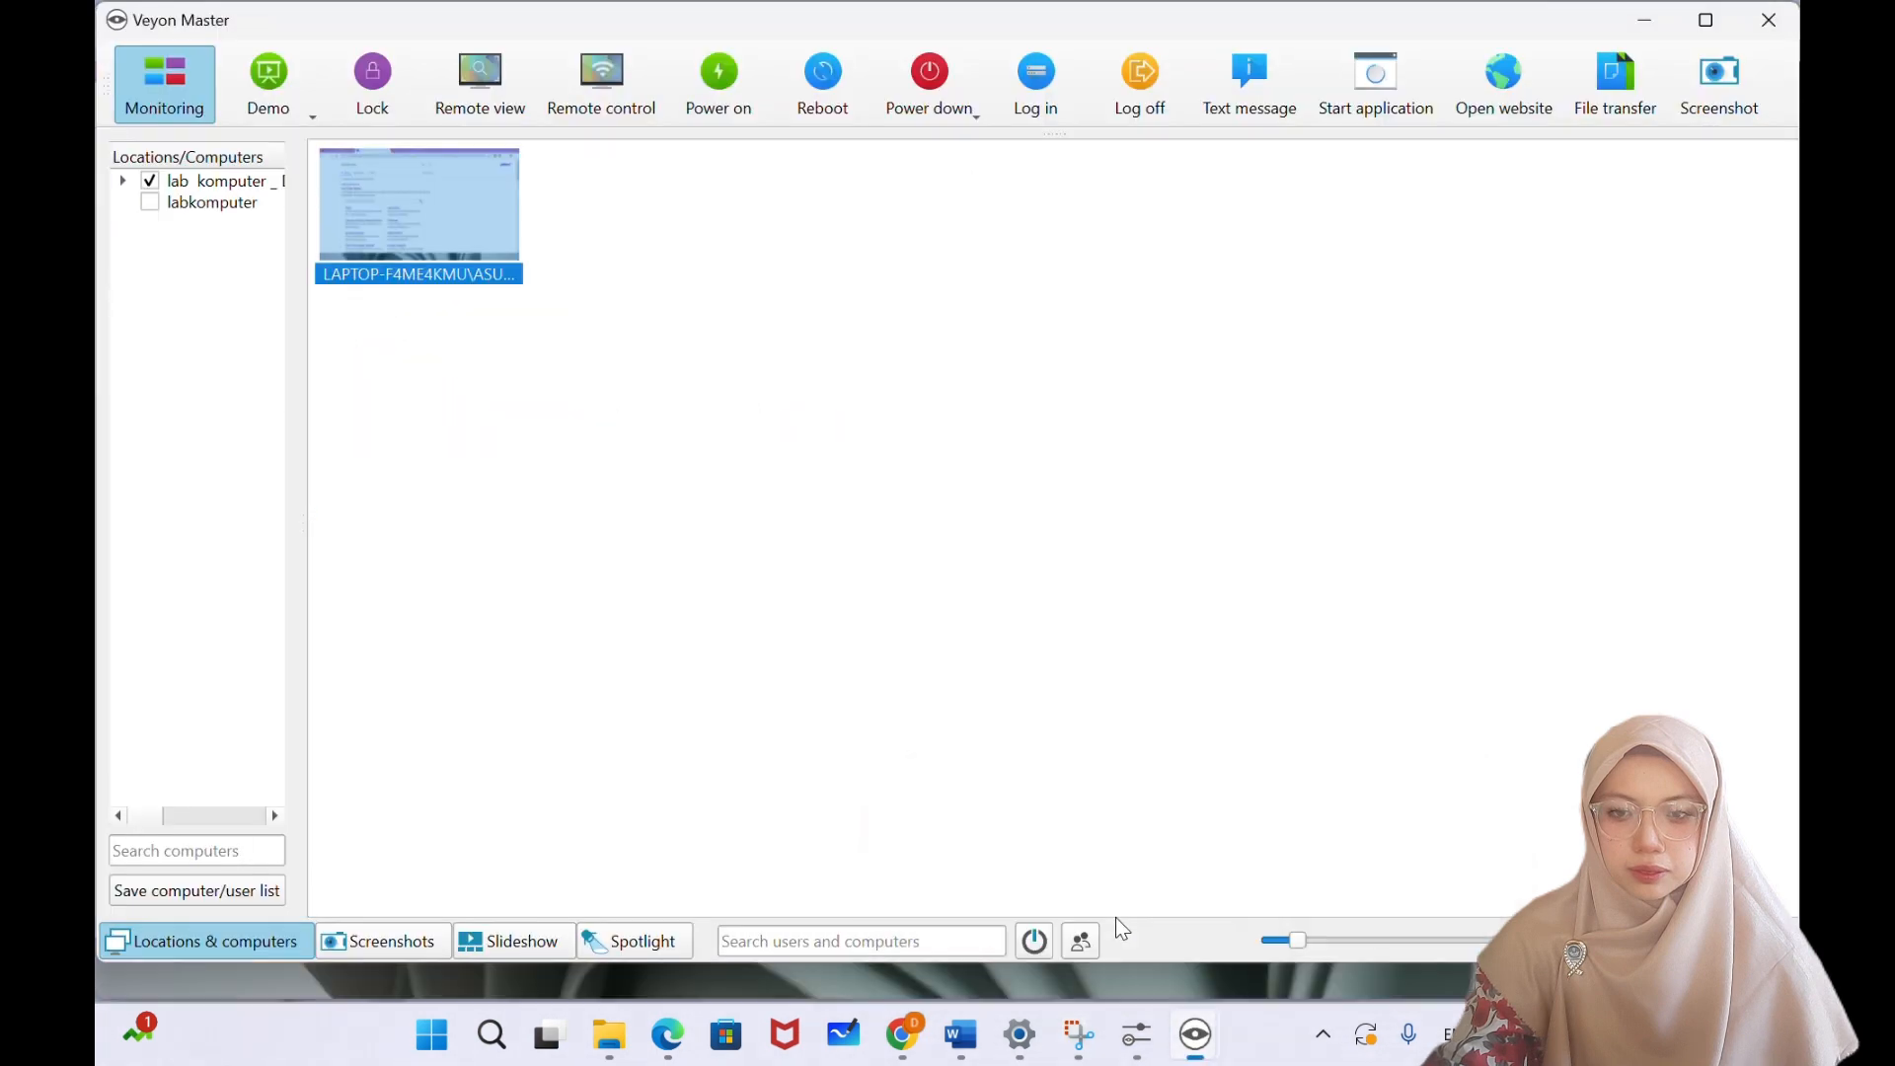
- Start a remote control session on the client, close the extra remote access window and return to the monitoring overview
click(612, 107)
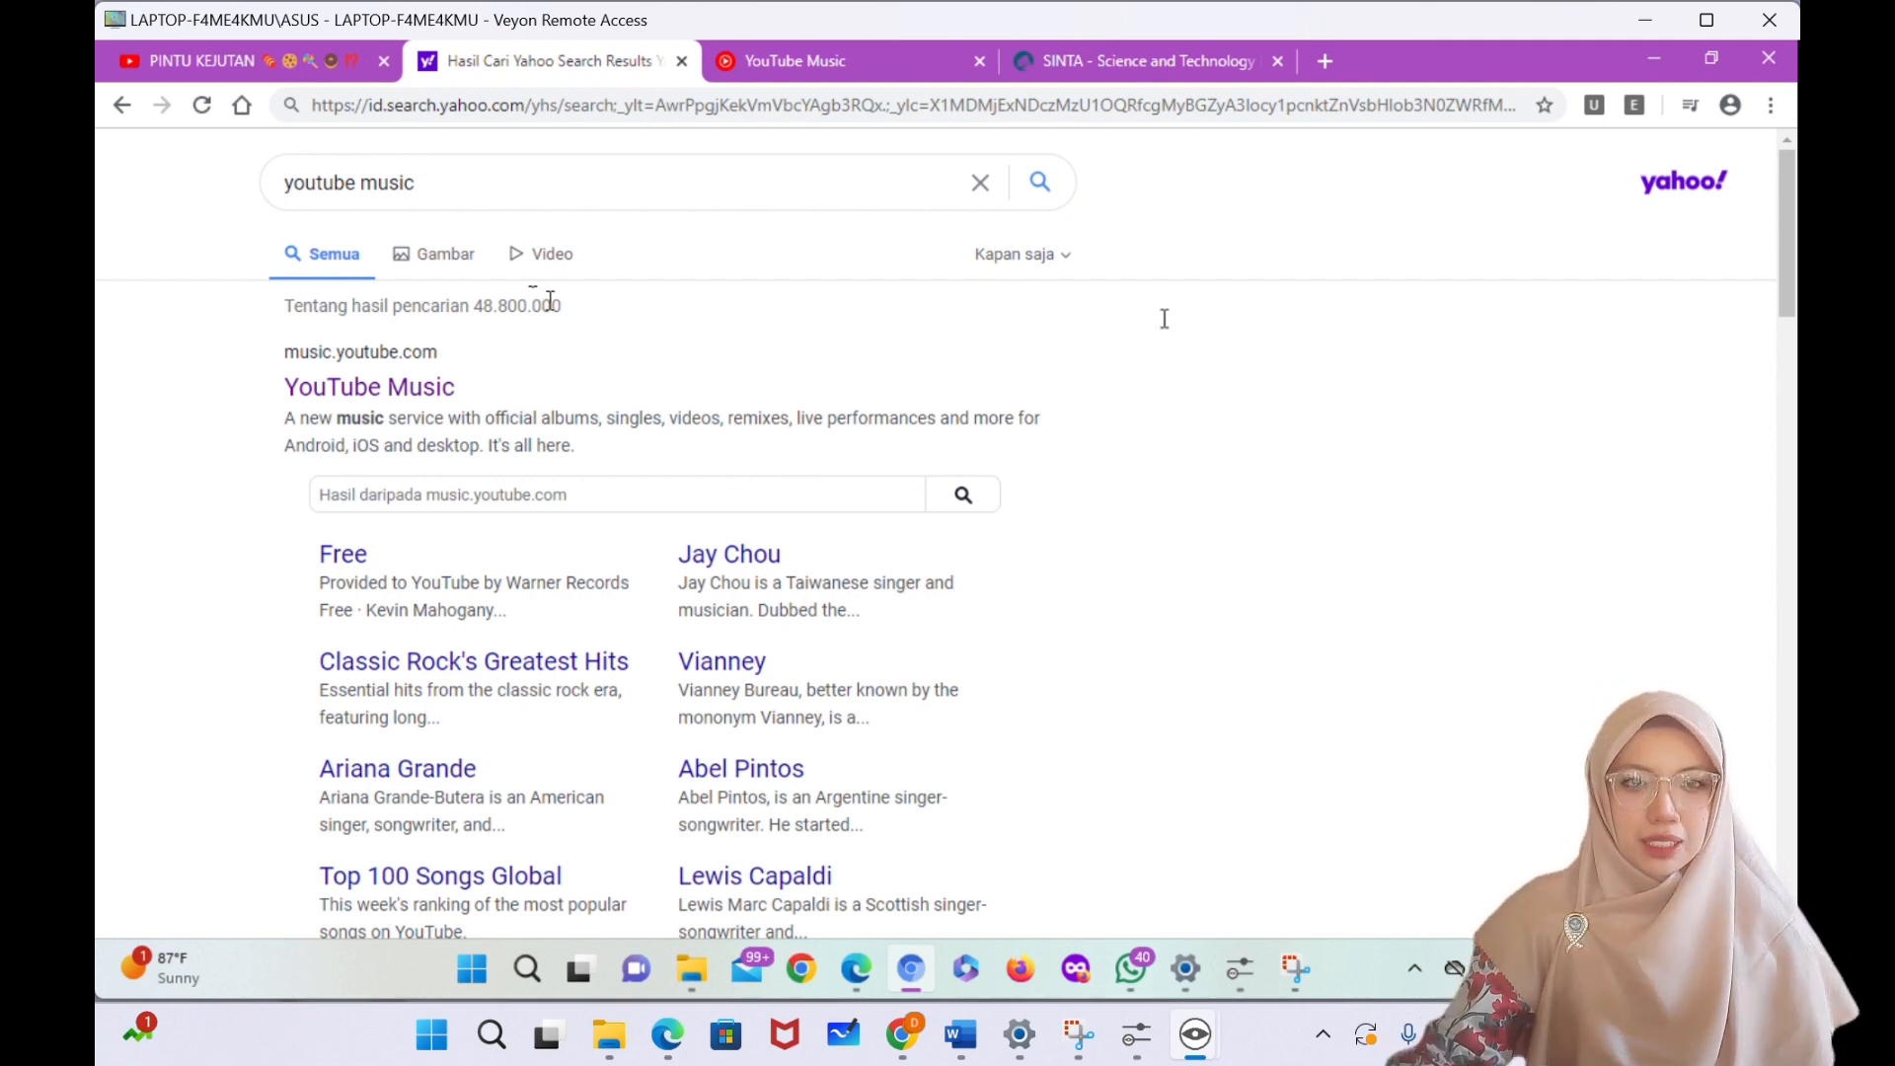
mouse_move(1215, 1047)
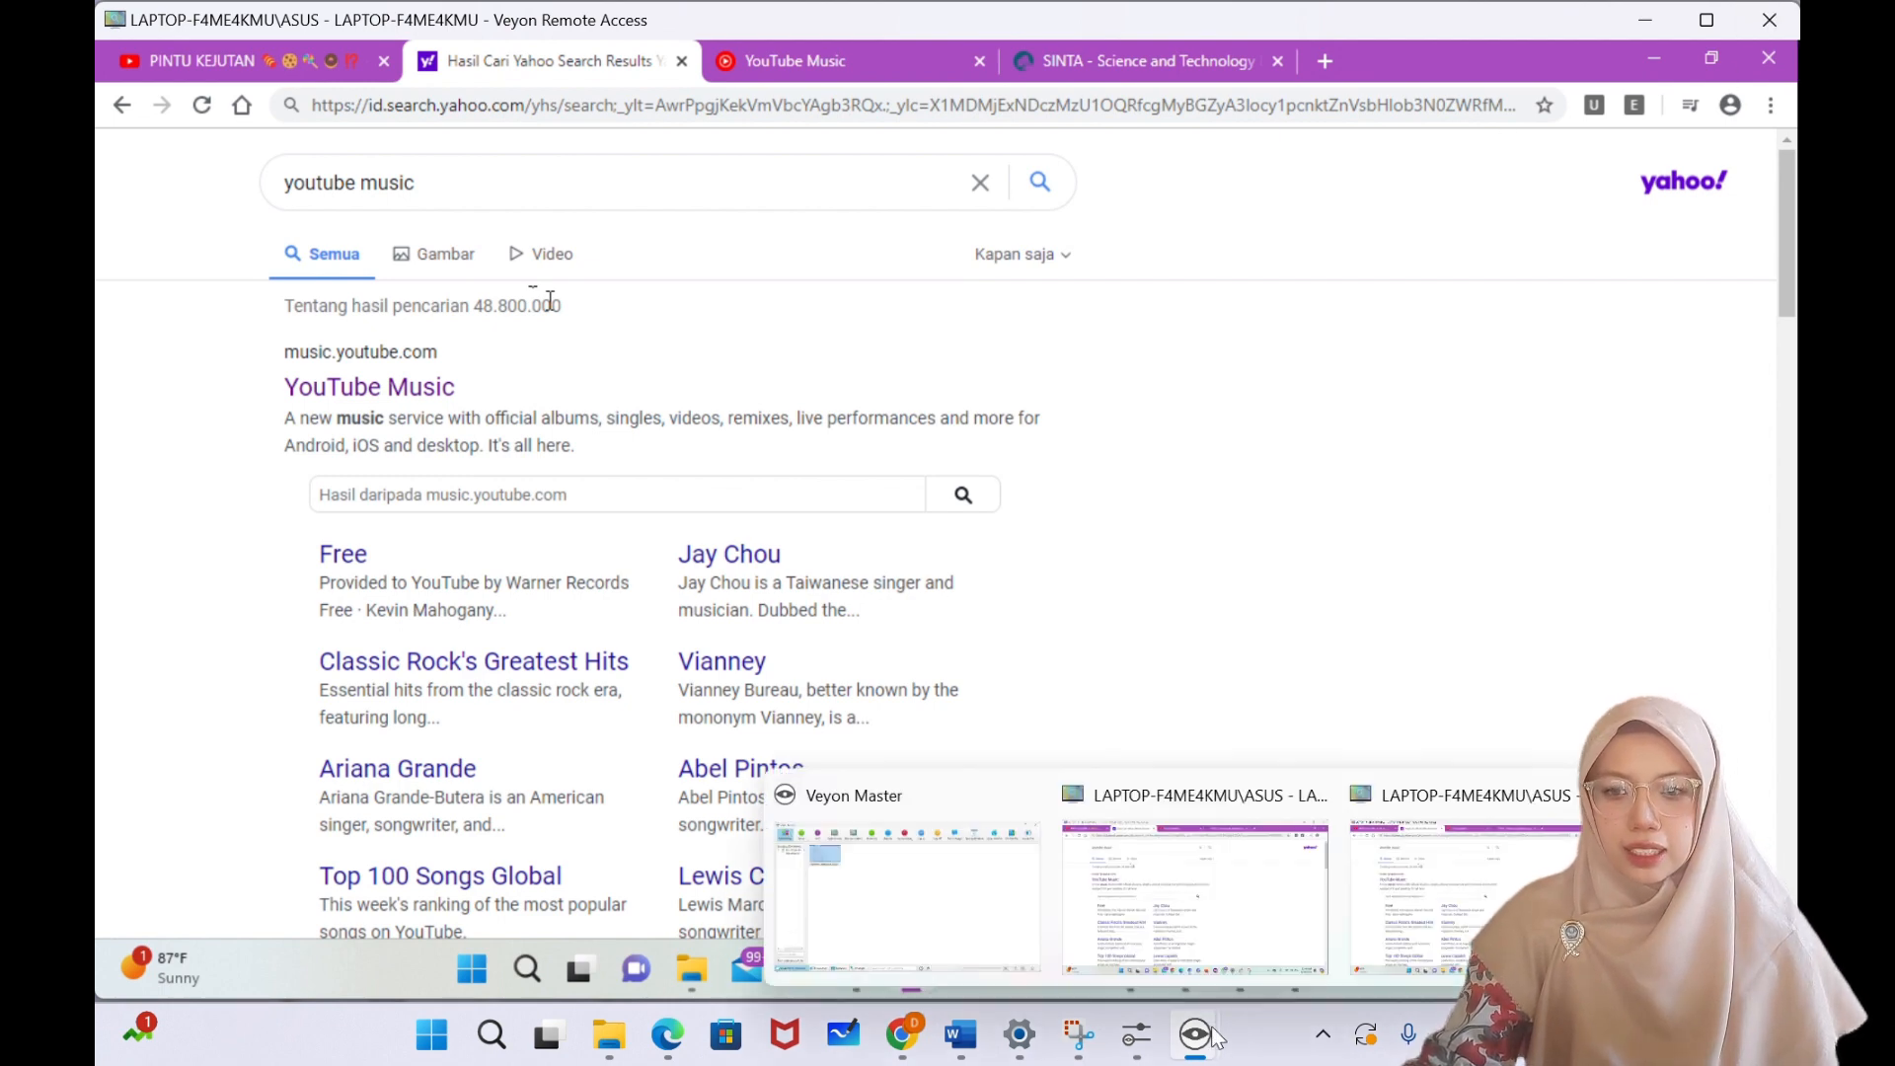
click(1597, 796)
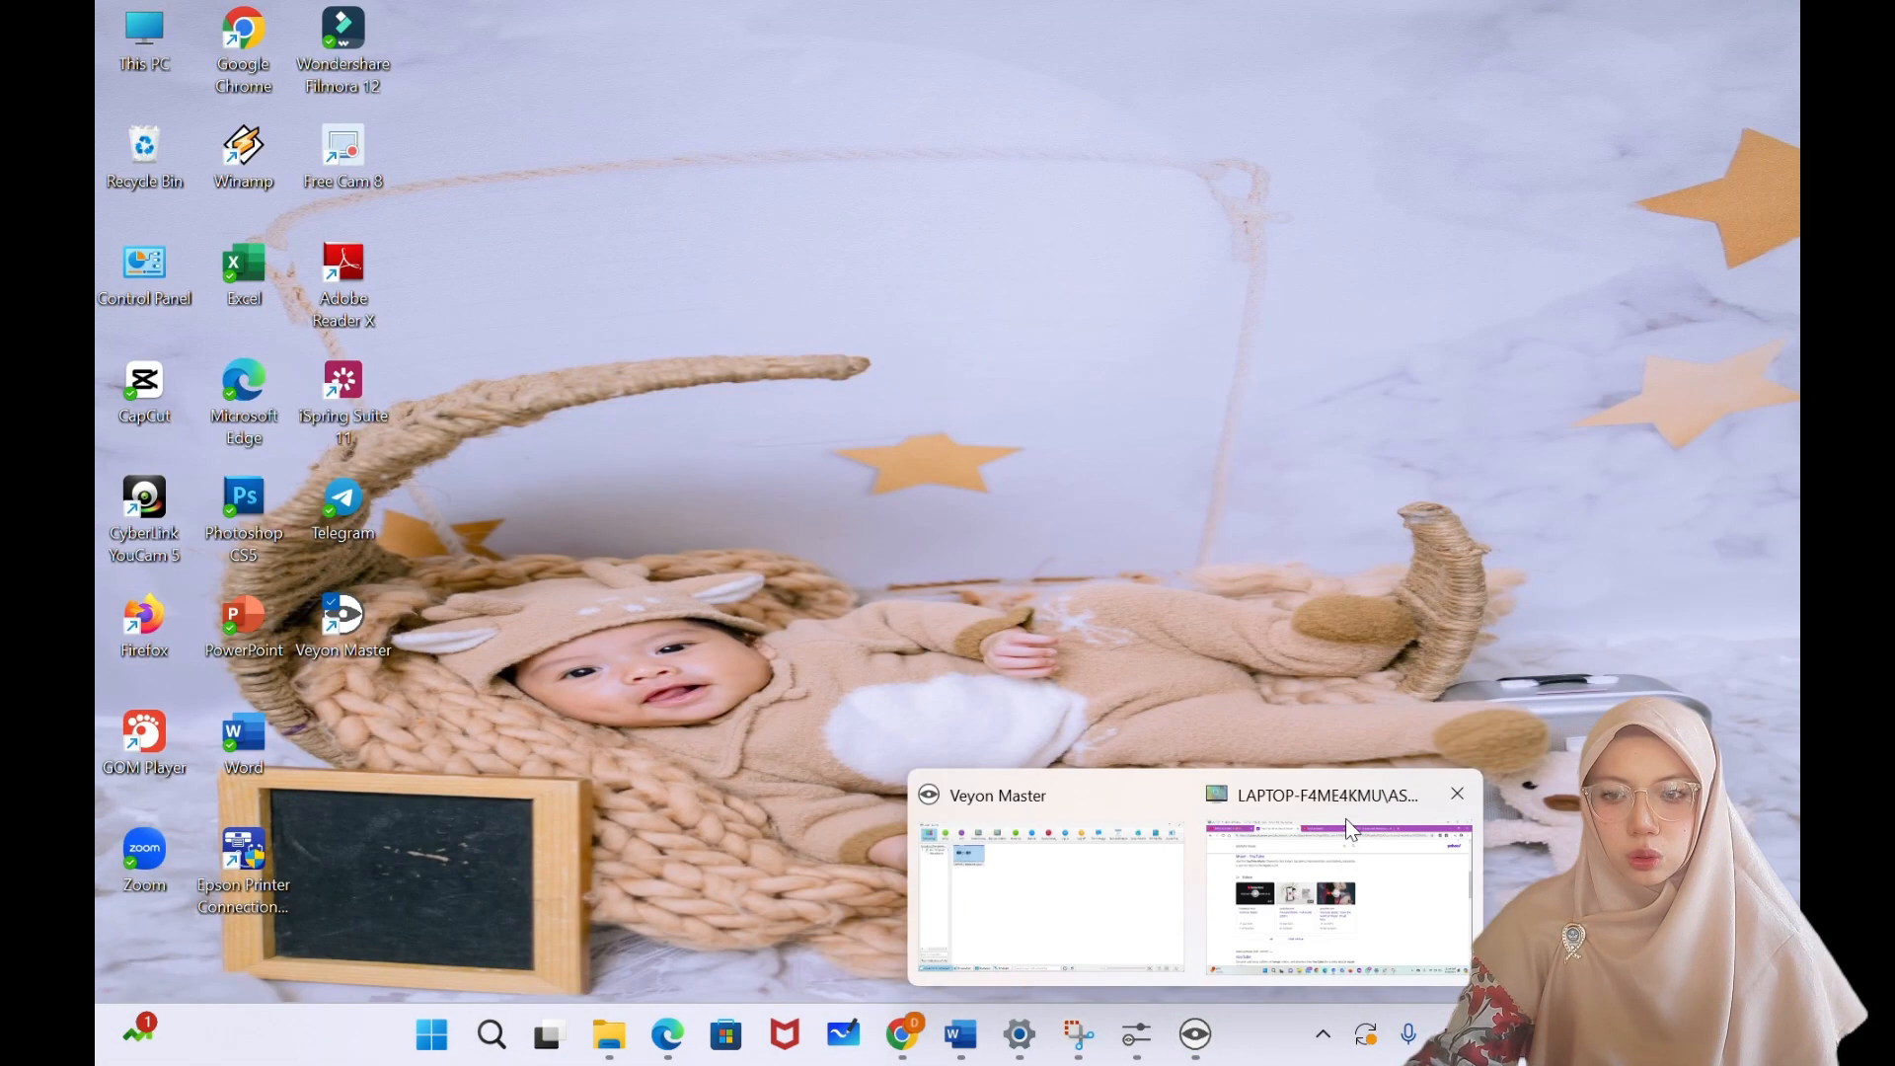
click(1003, 876)
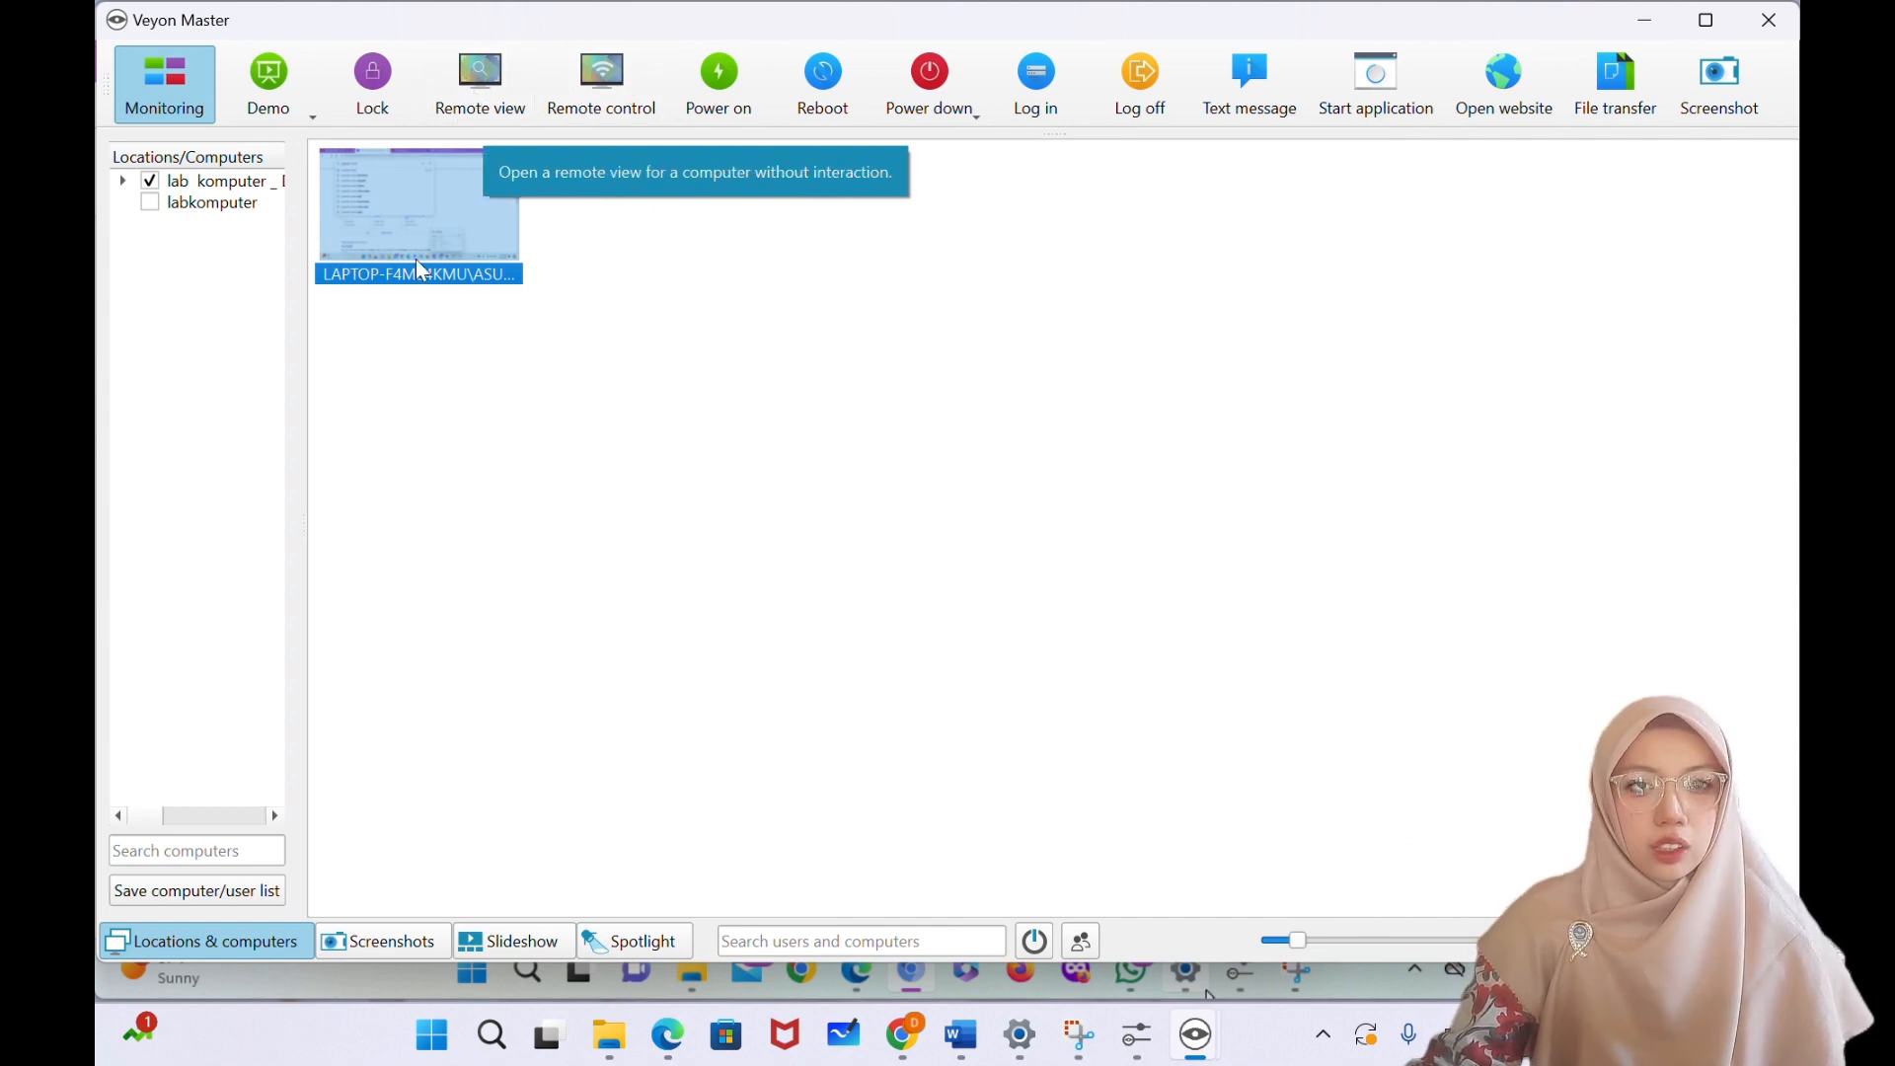
- Take remote control of the client, run the Yahoo search "youtube music" in its browser, and return to the monitoring overview
click(602, 85)
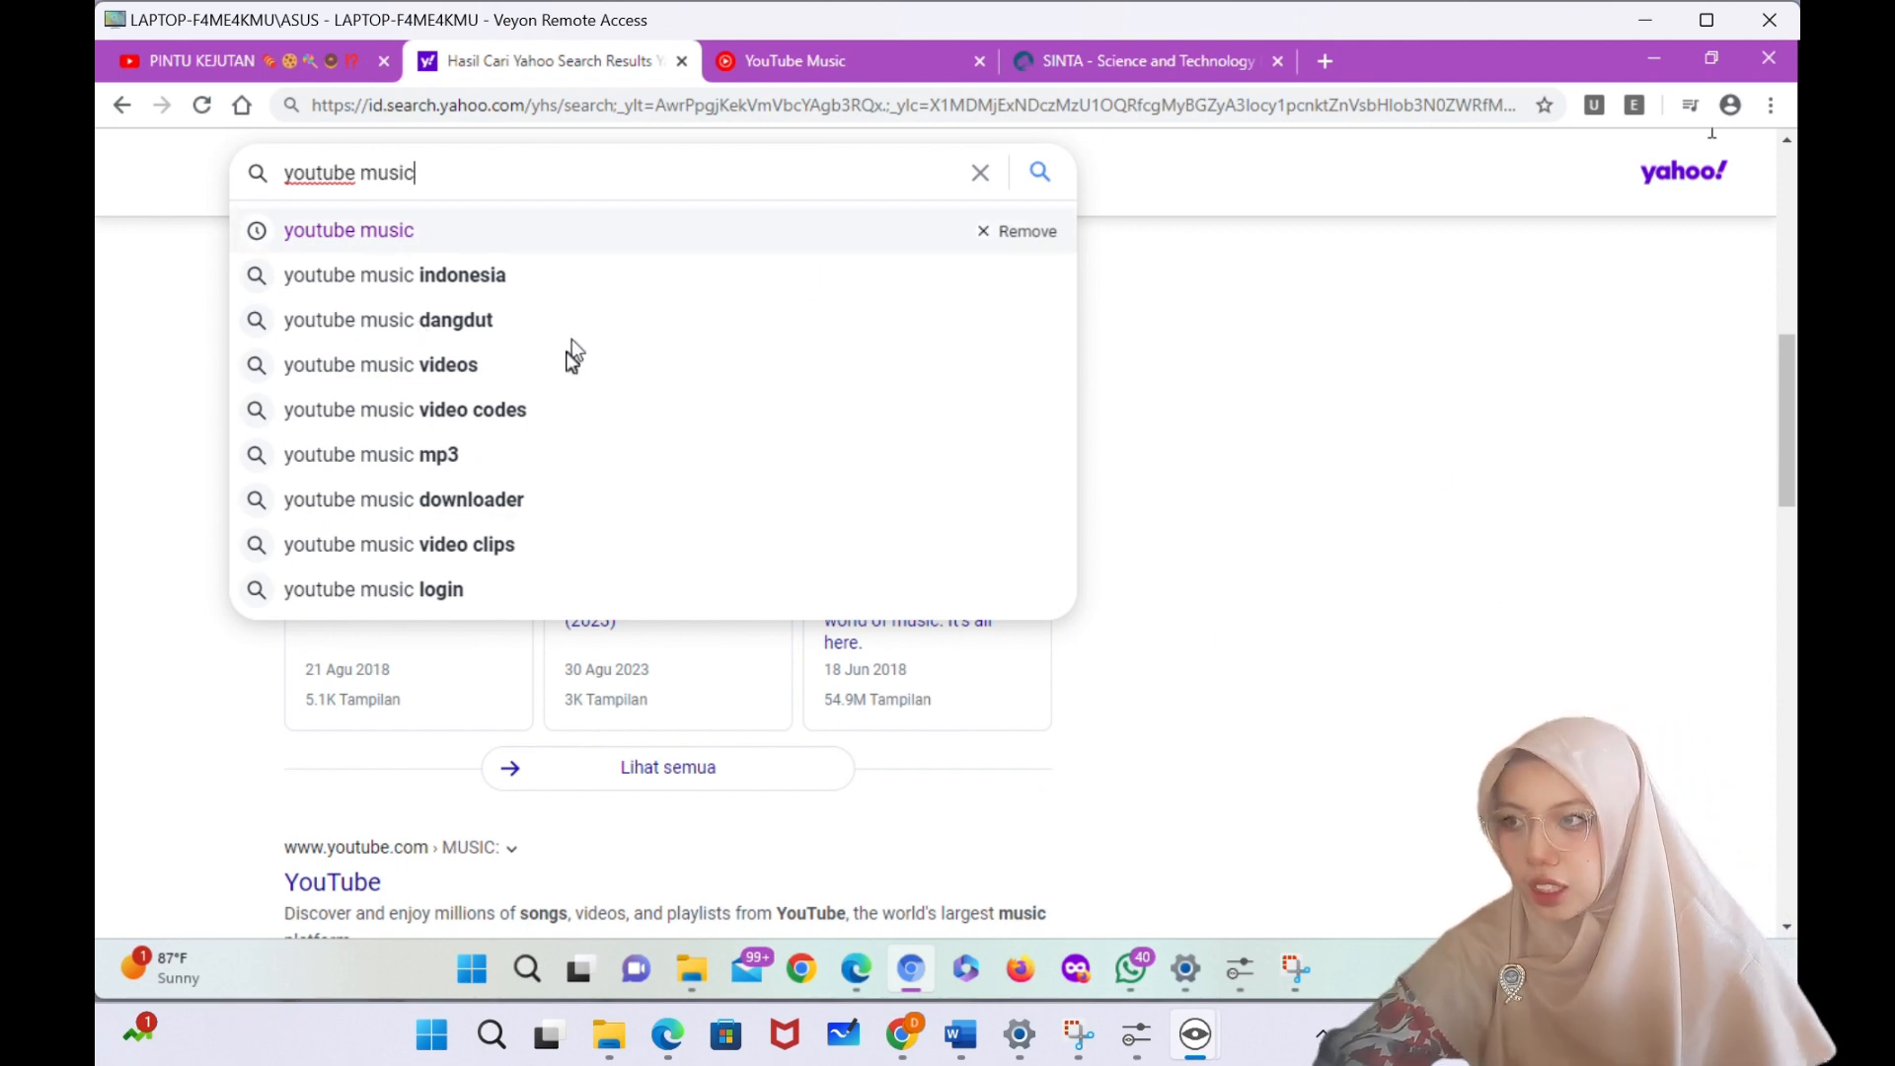
drag(324, 173, 477, 173)
key(Return)
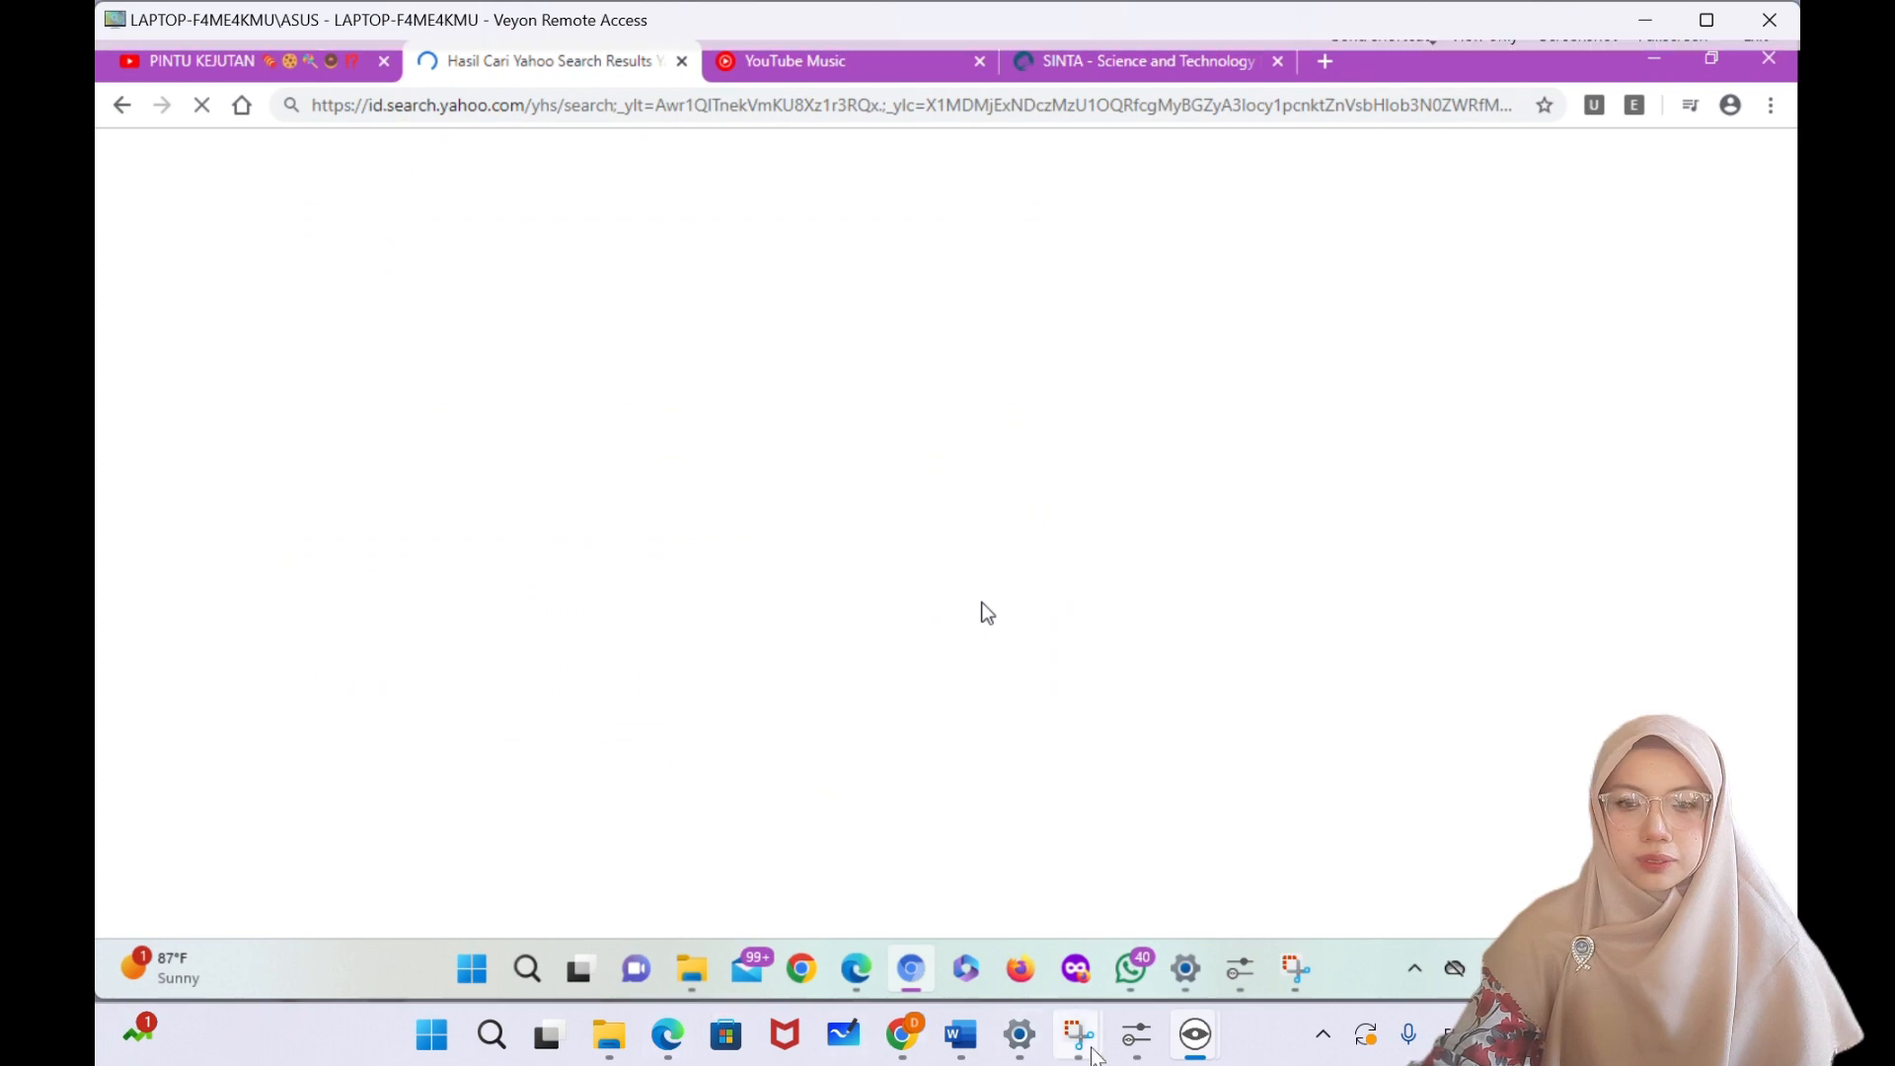
mouse_move(1196, 1042)
click(1129, 958)
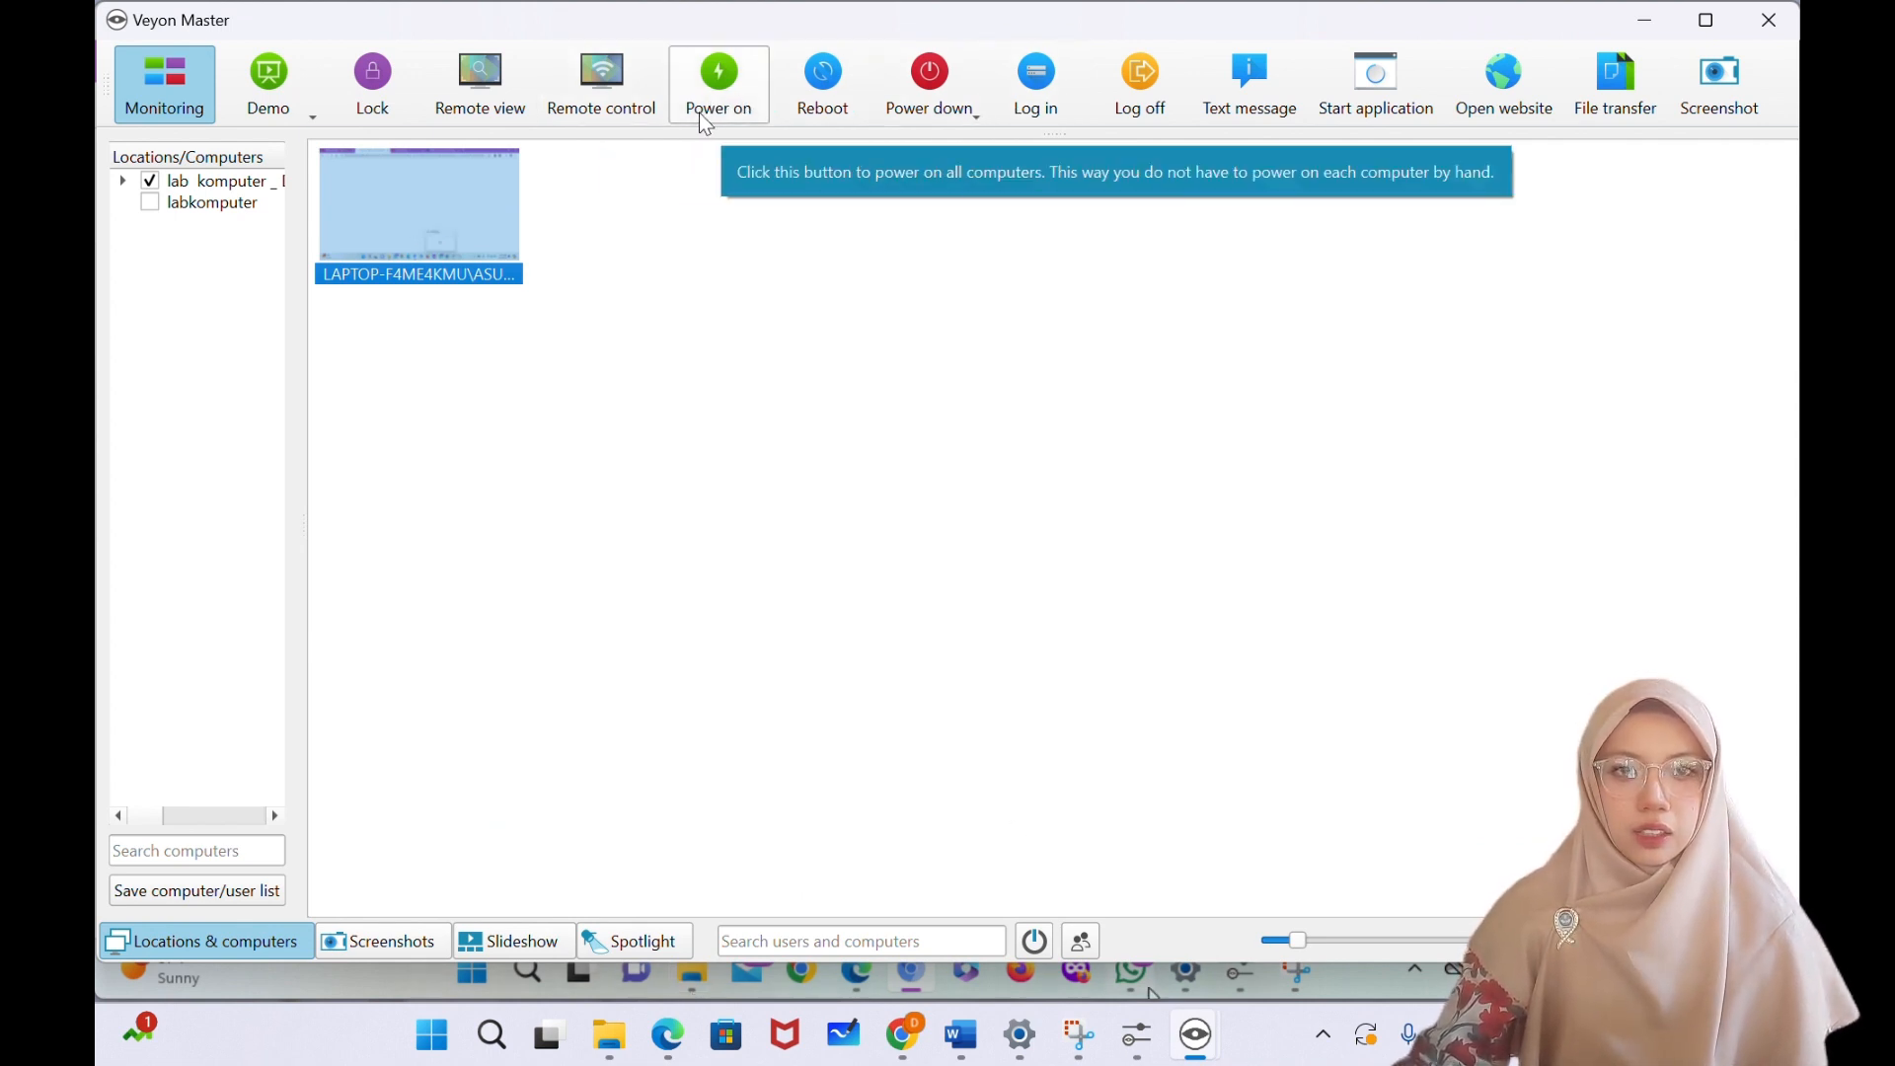
- Power down the selected client immediately using the Power down now option
click(924, 108)
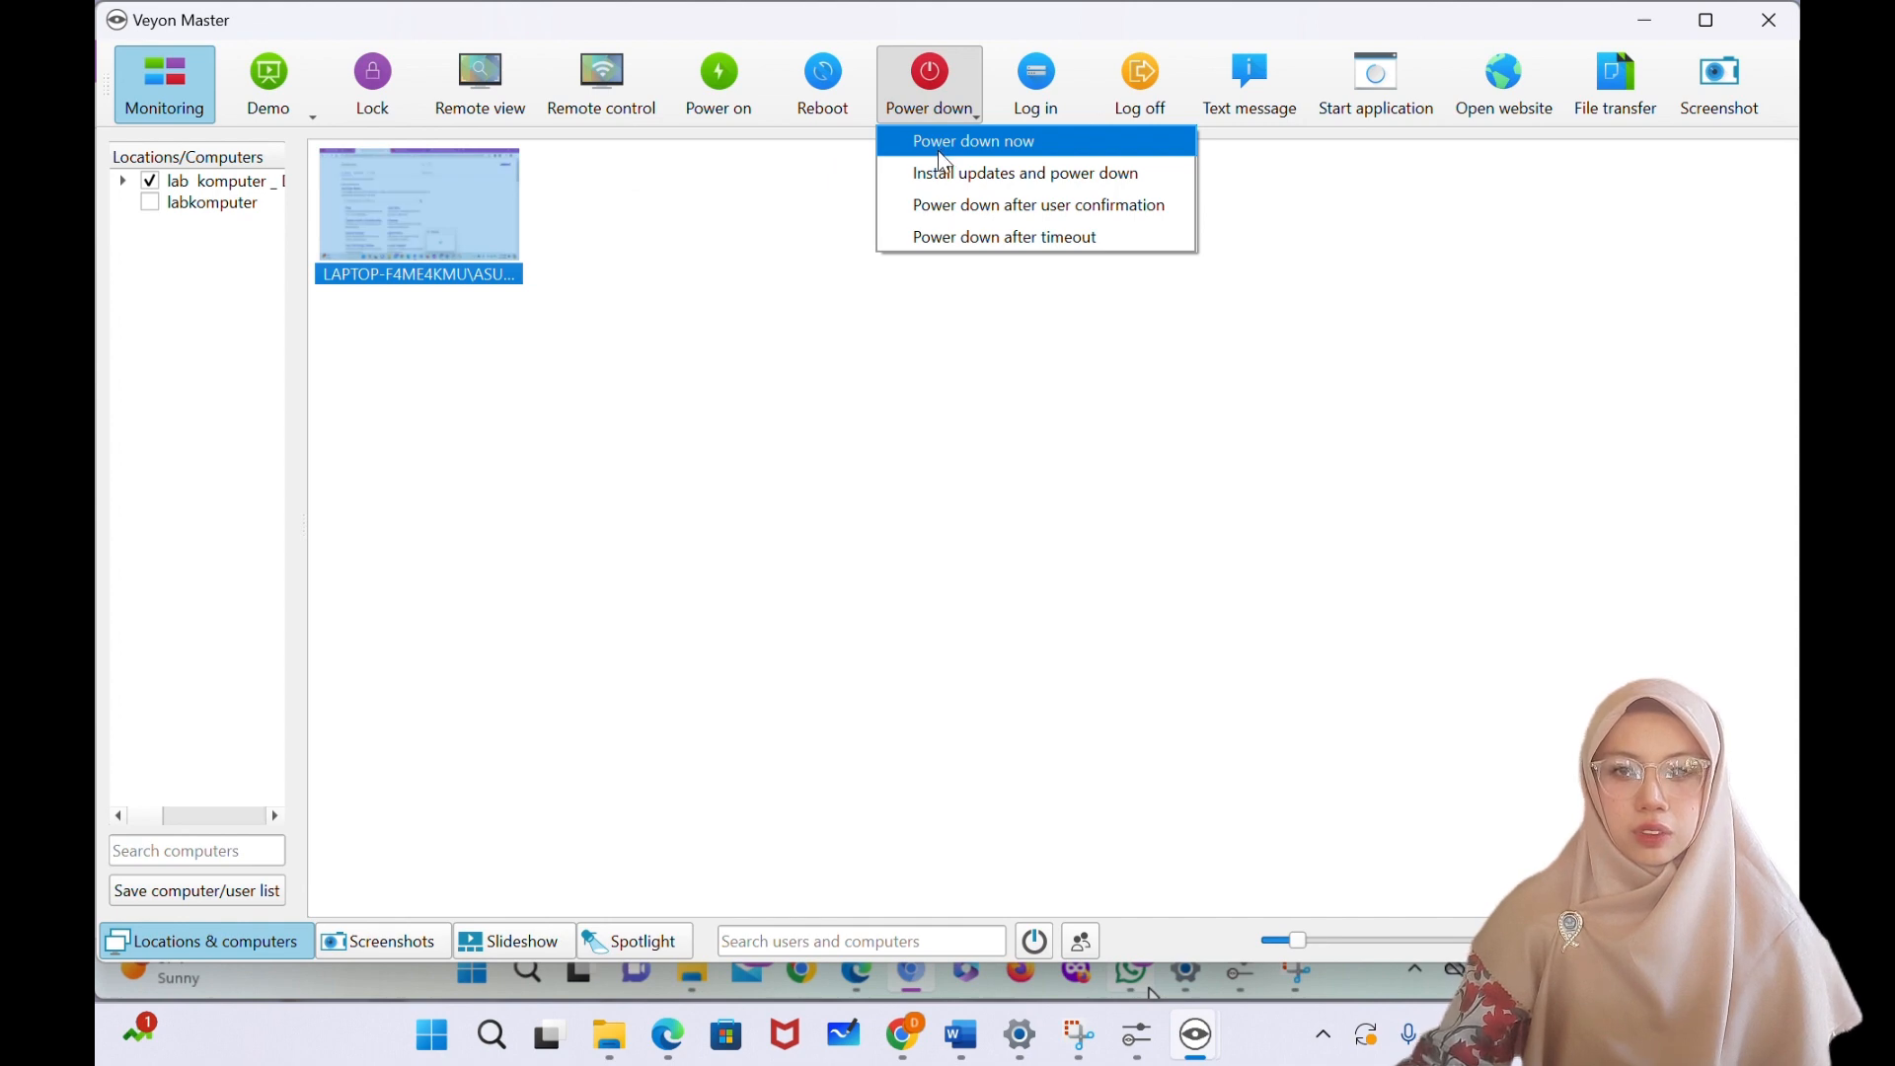
click(726, 95)
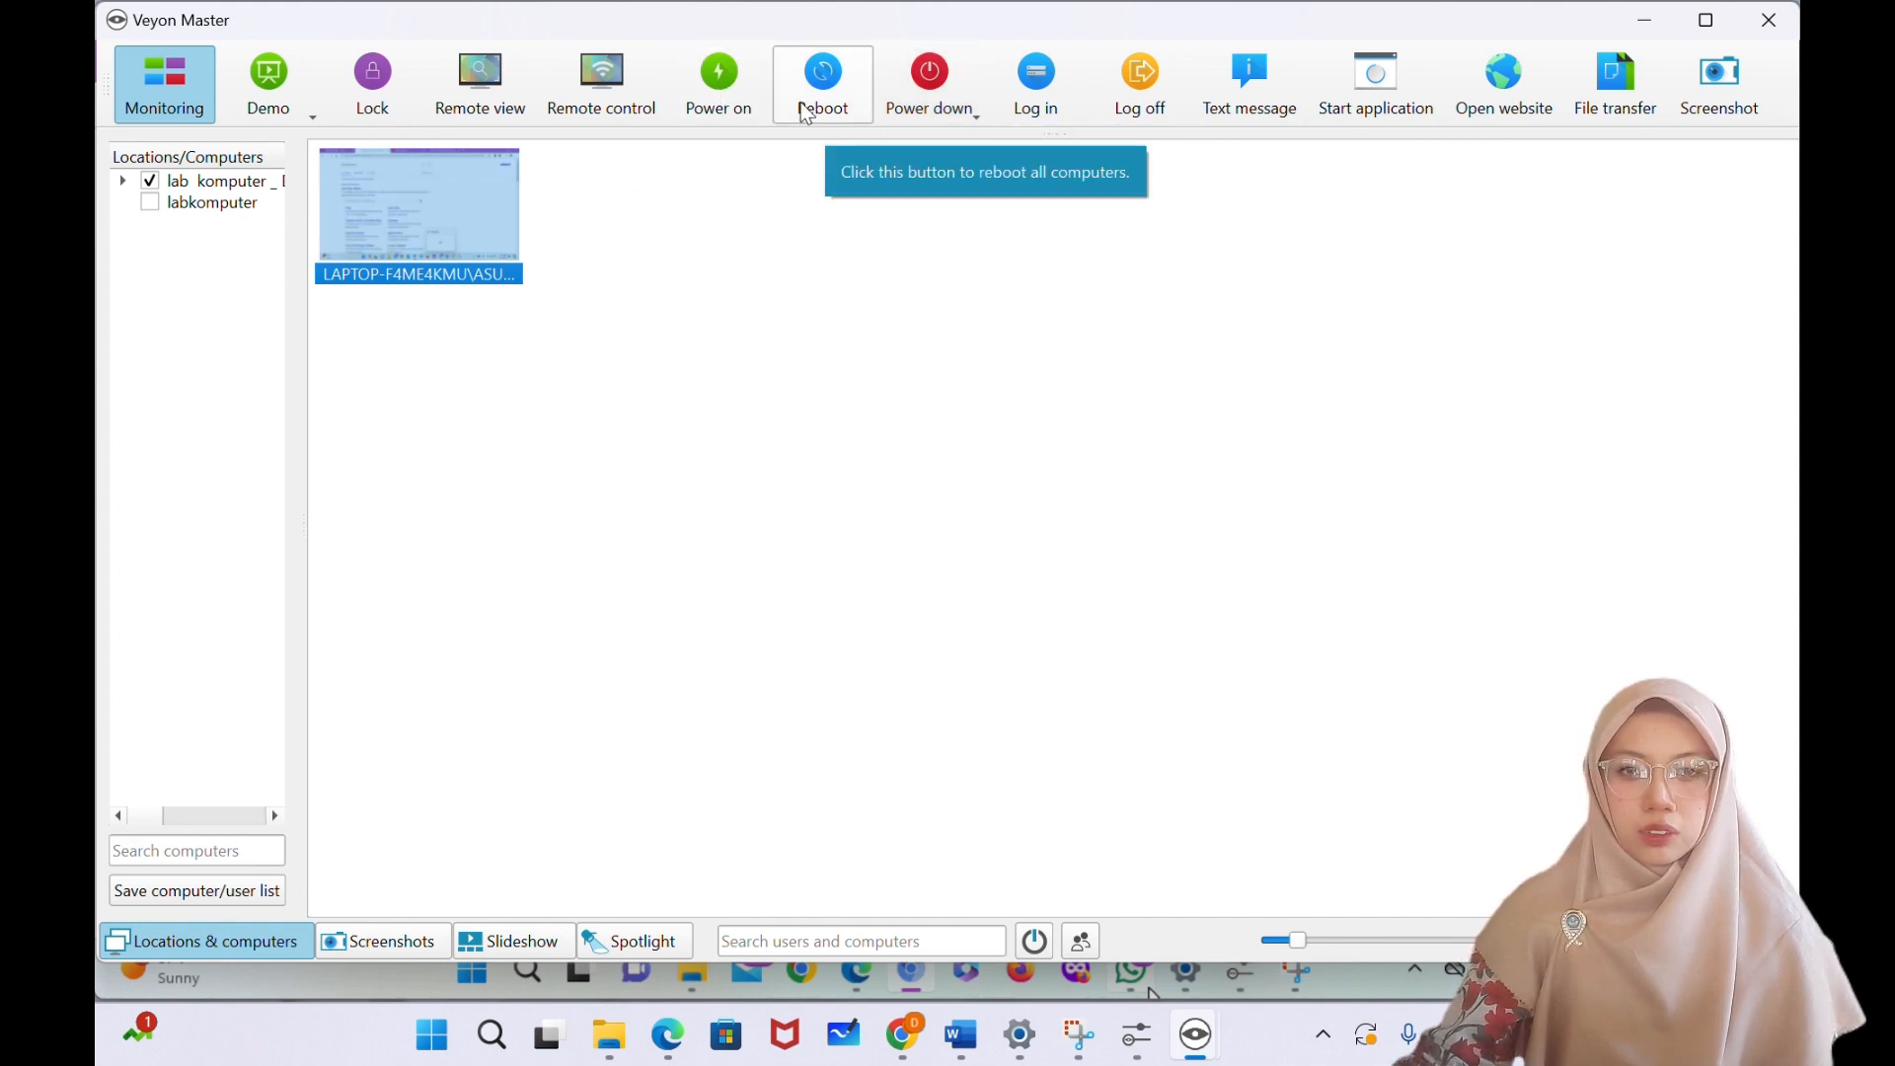
click(926, 115)
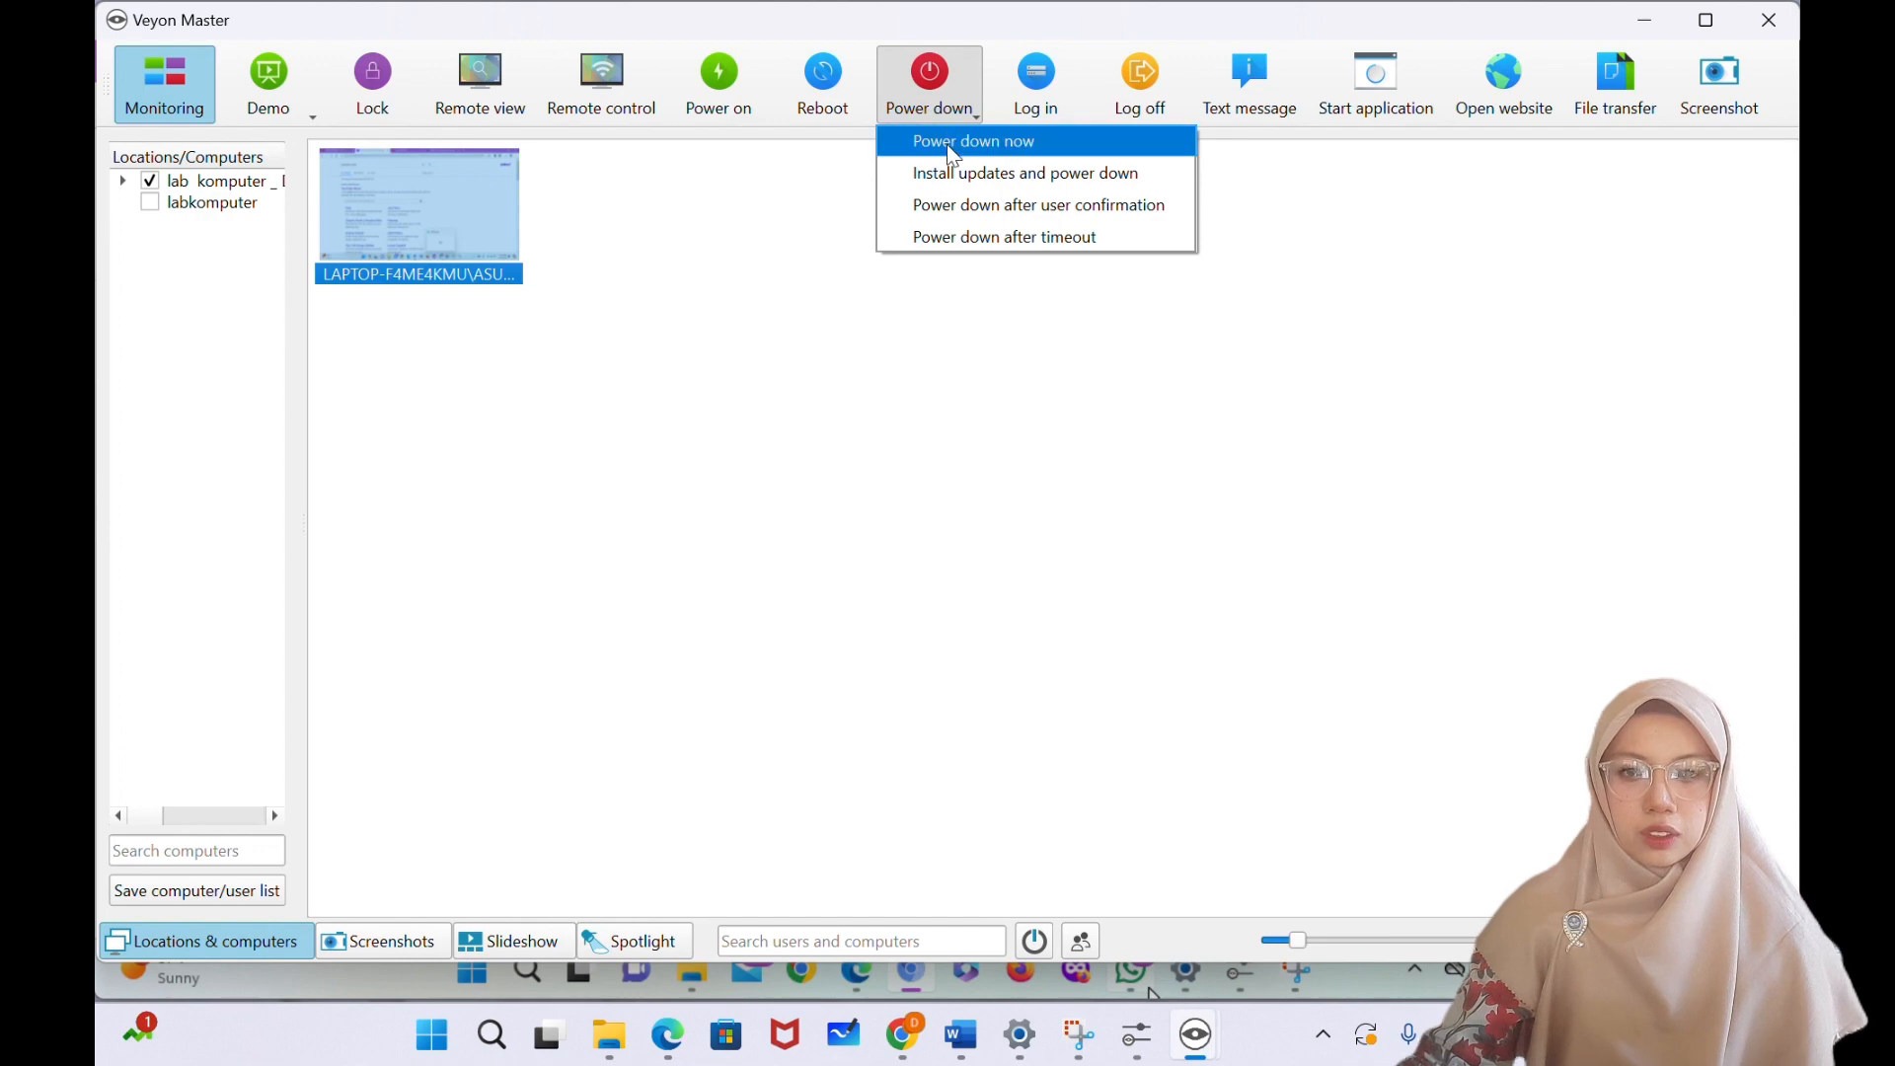
click(946, 144)
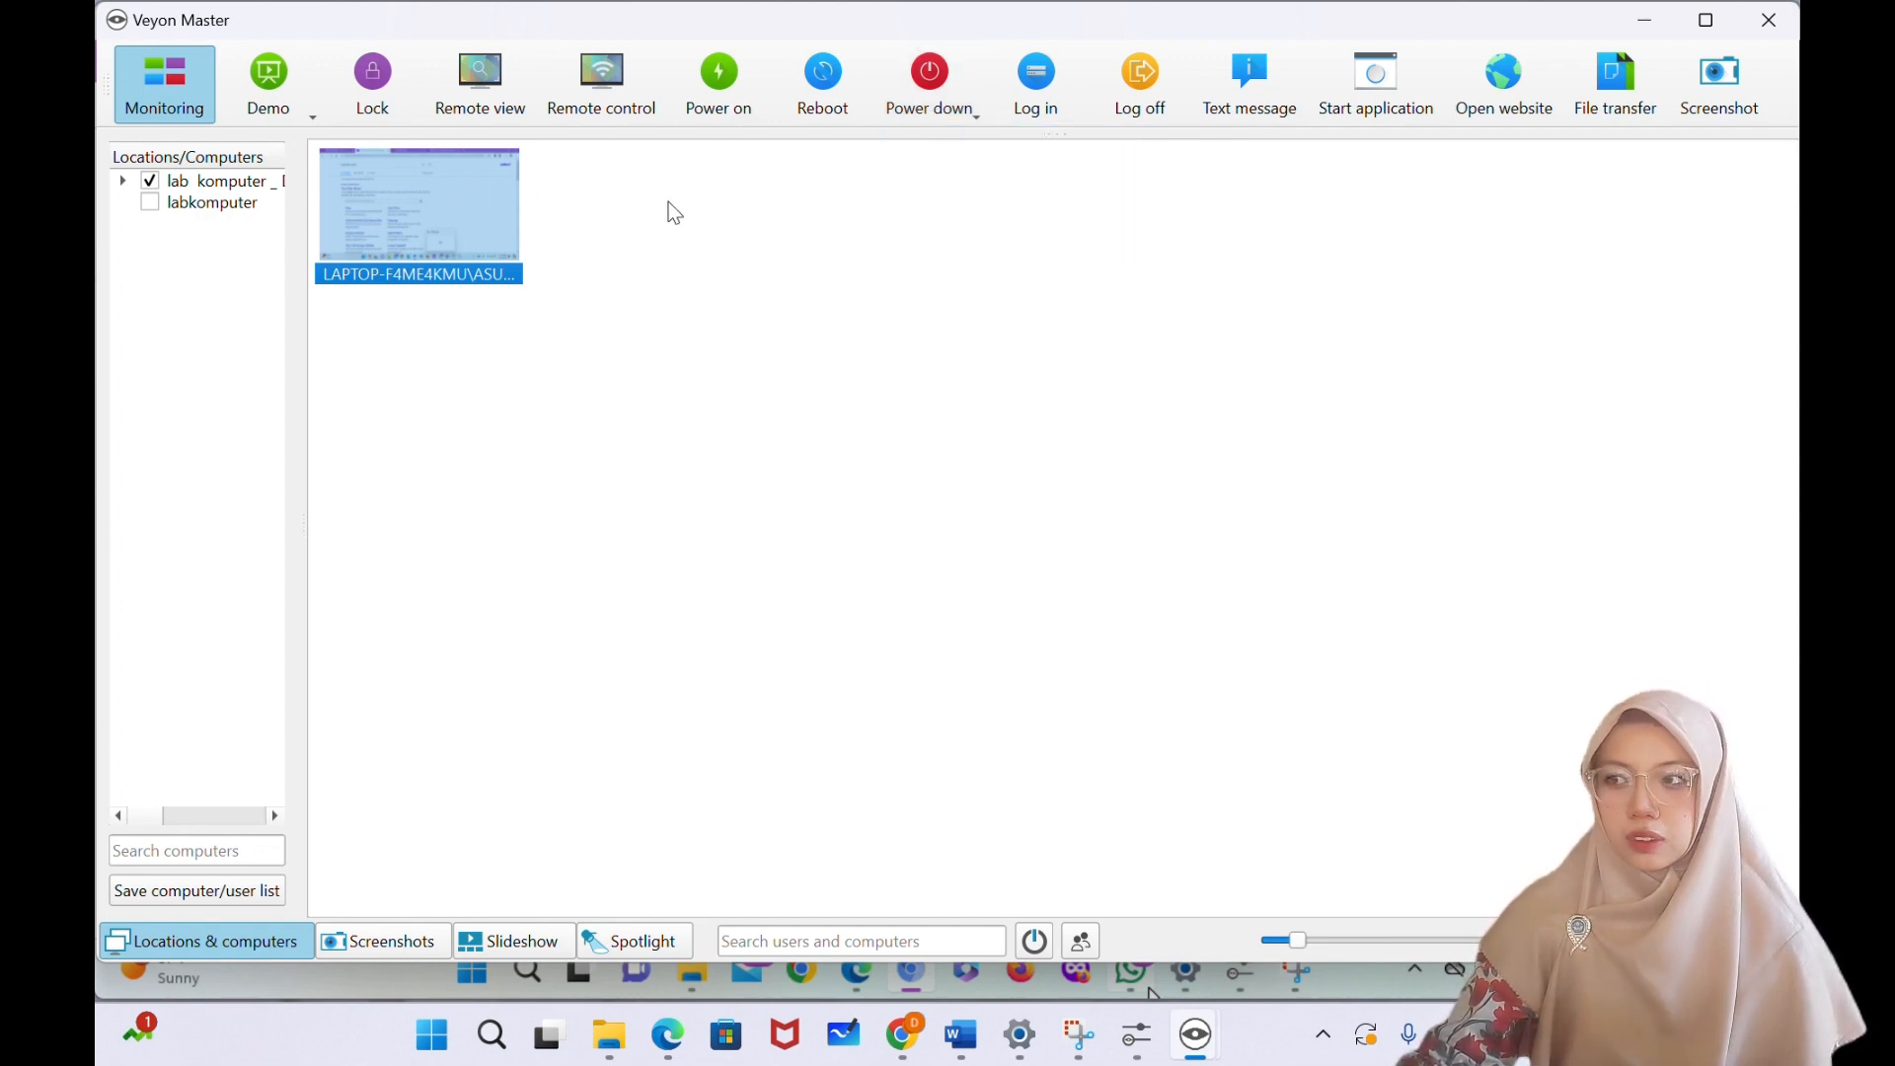
- Check the client's shutdown by opening its remote view, and switch back to the monitoring overview
click(925, 99)
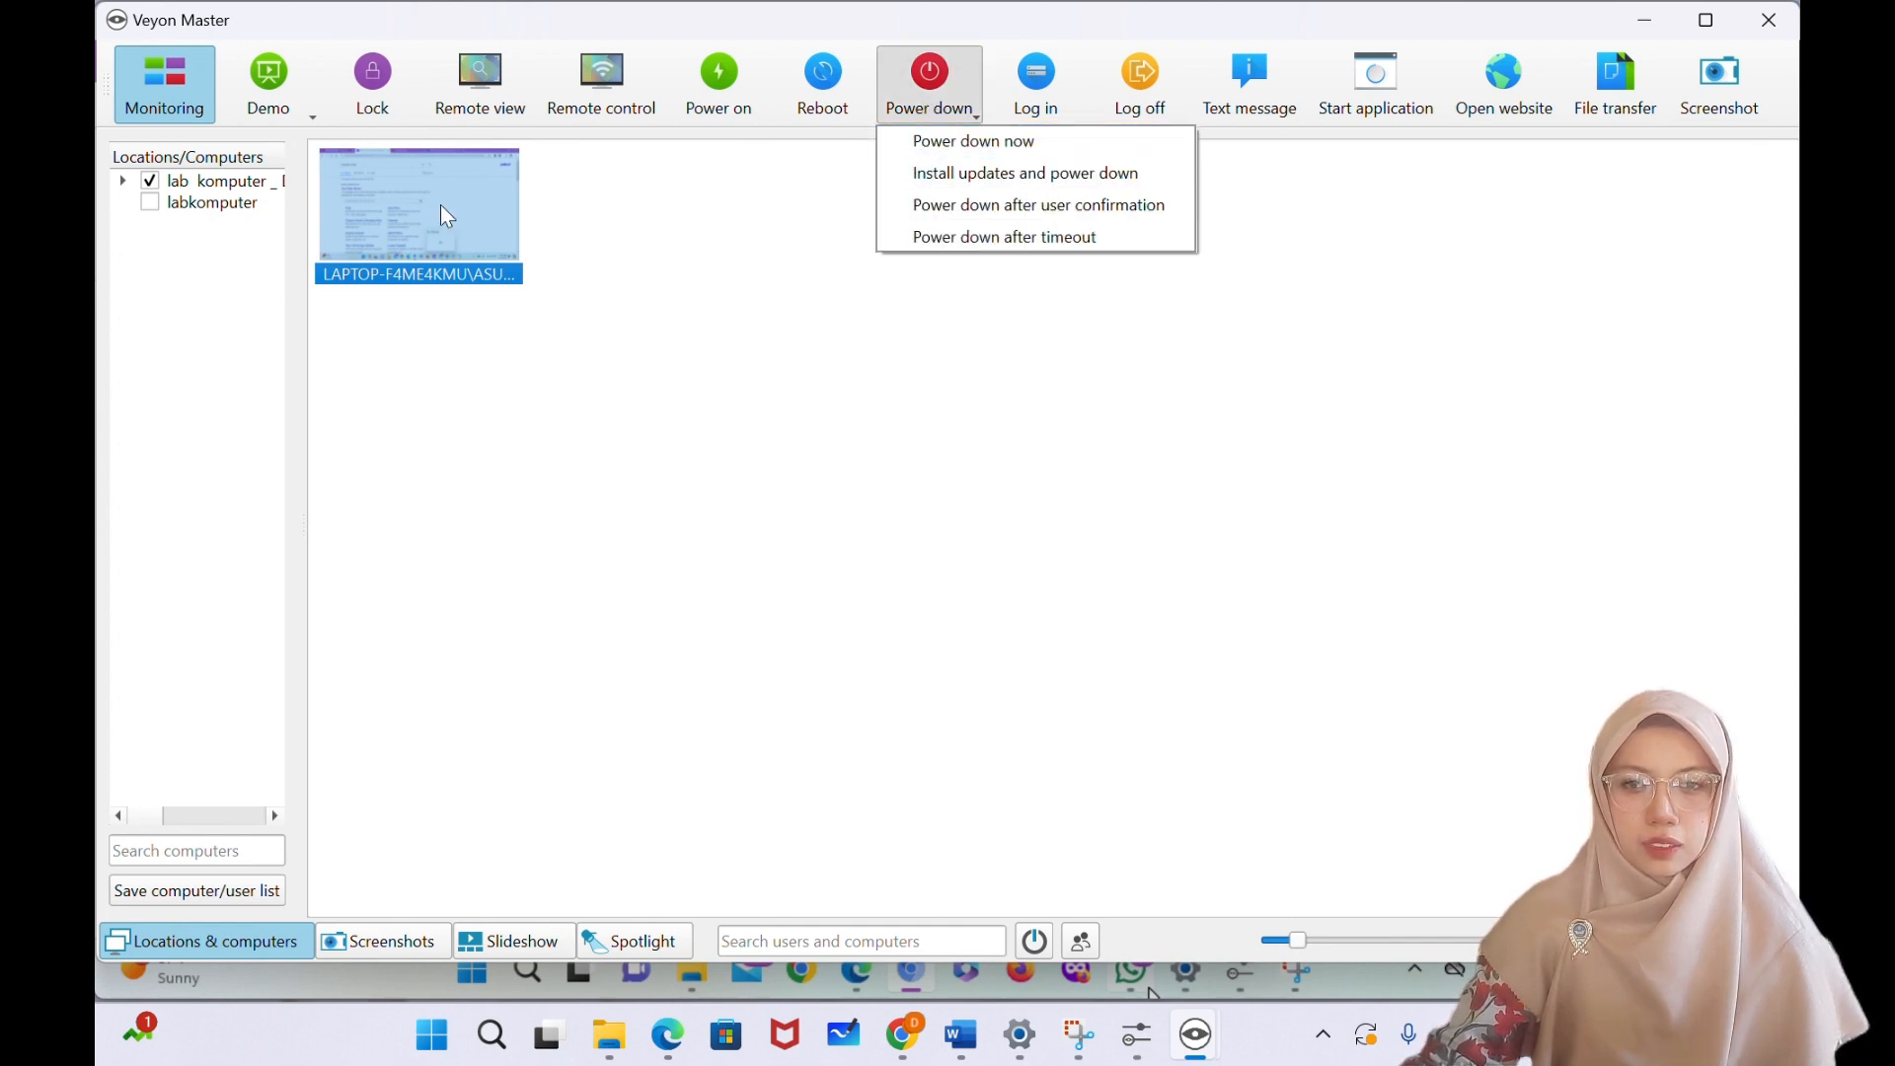
click(488, 243)
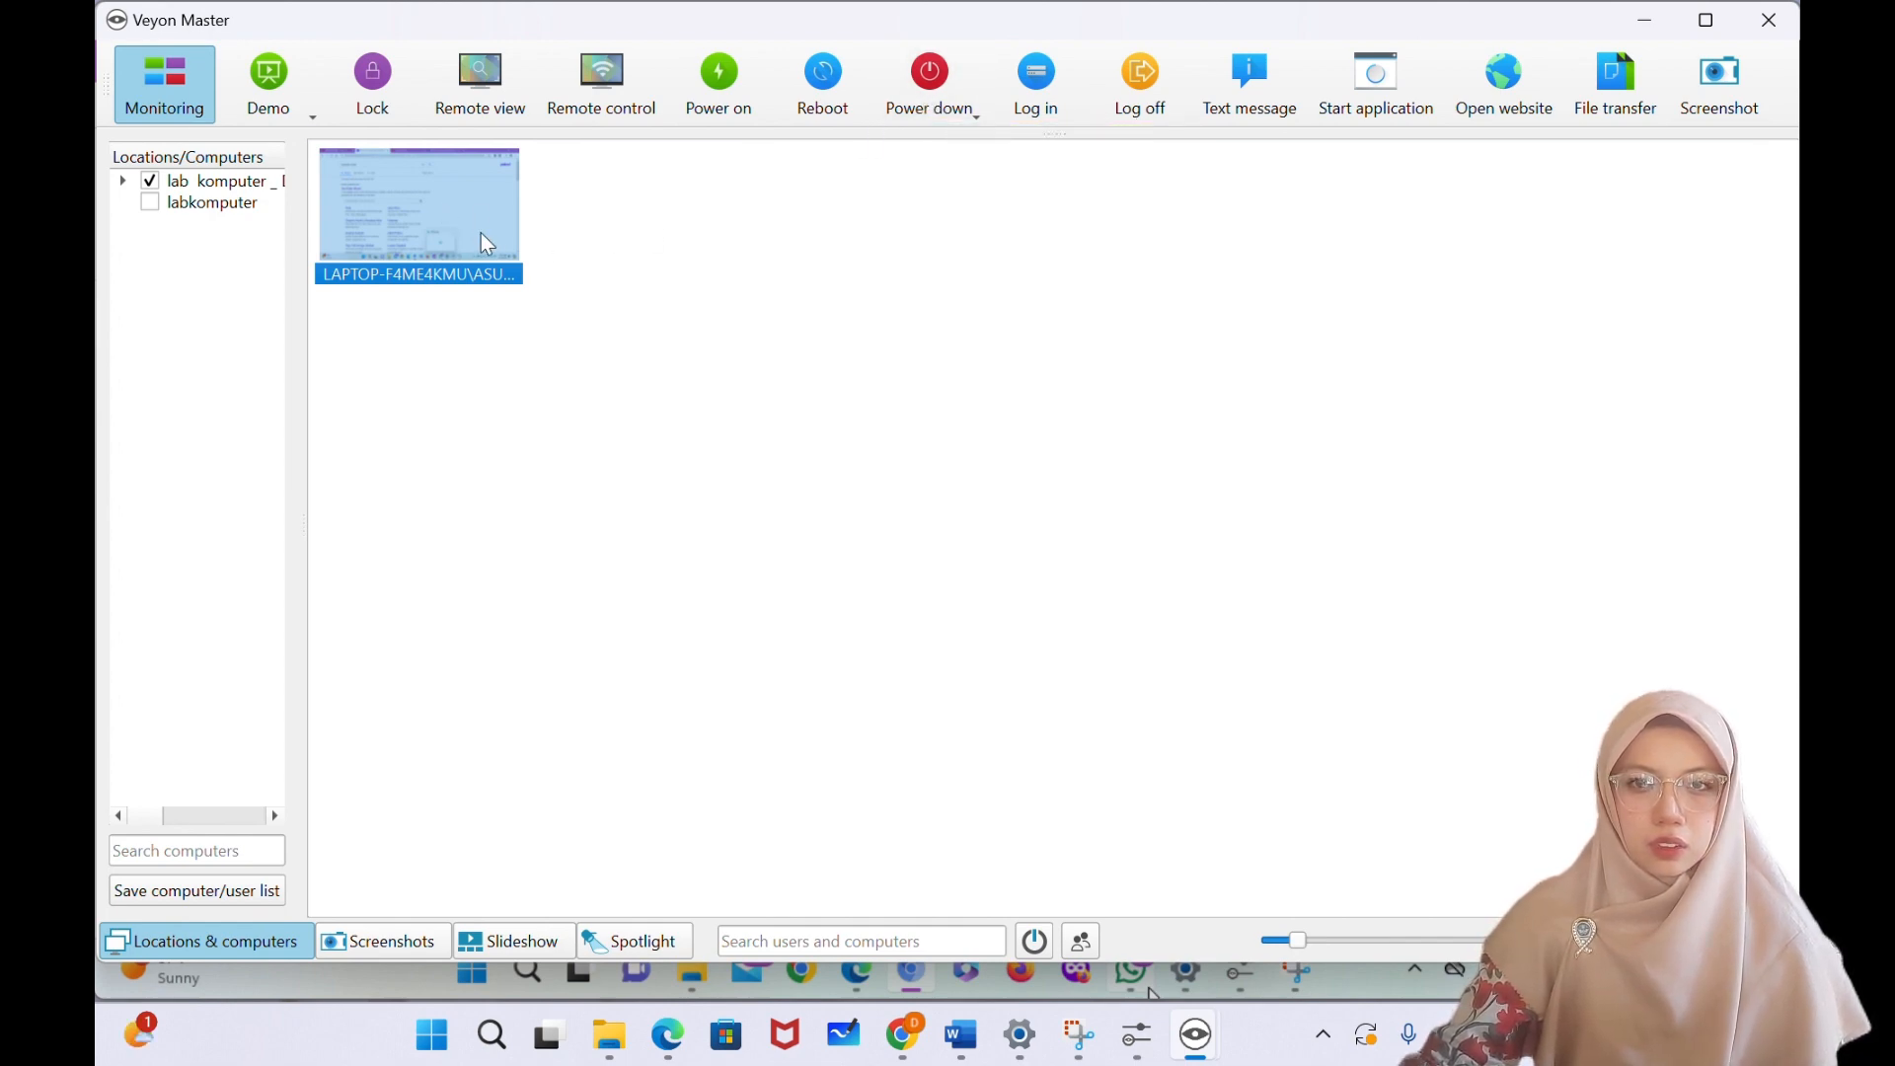
double_click(487, 242)
mouse_move(1200, 1045)
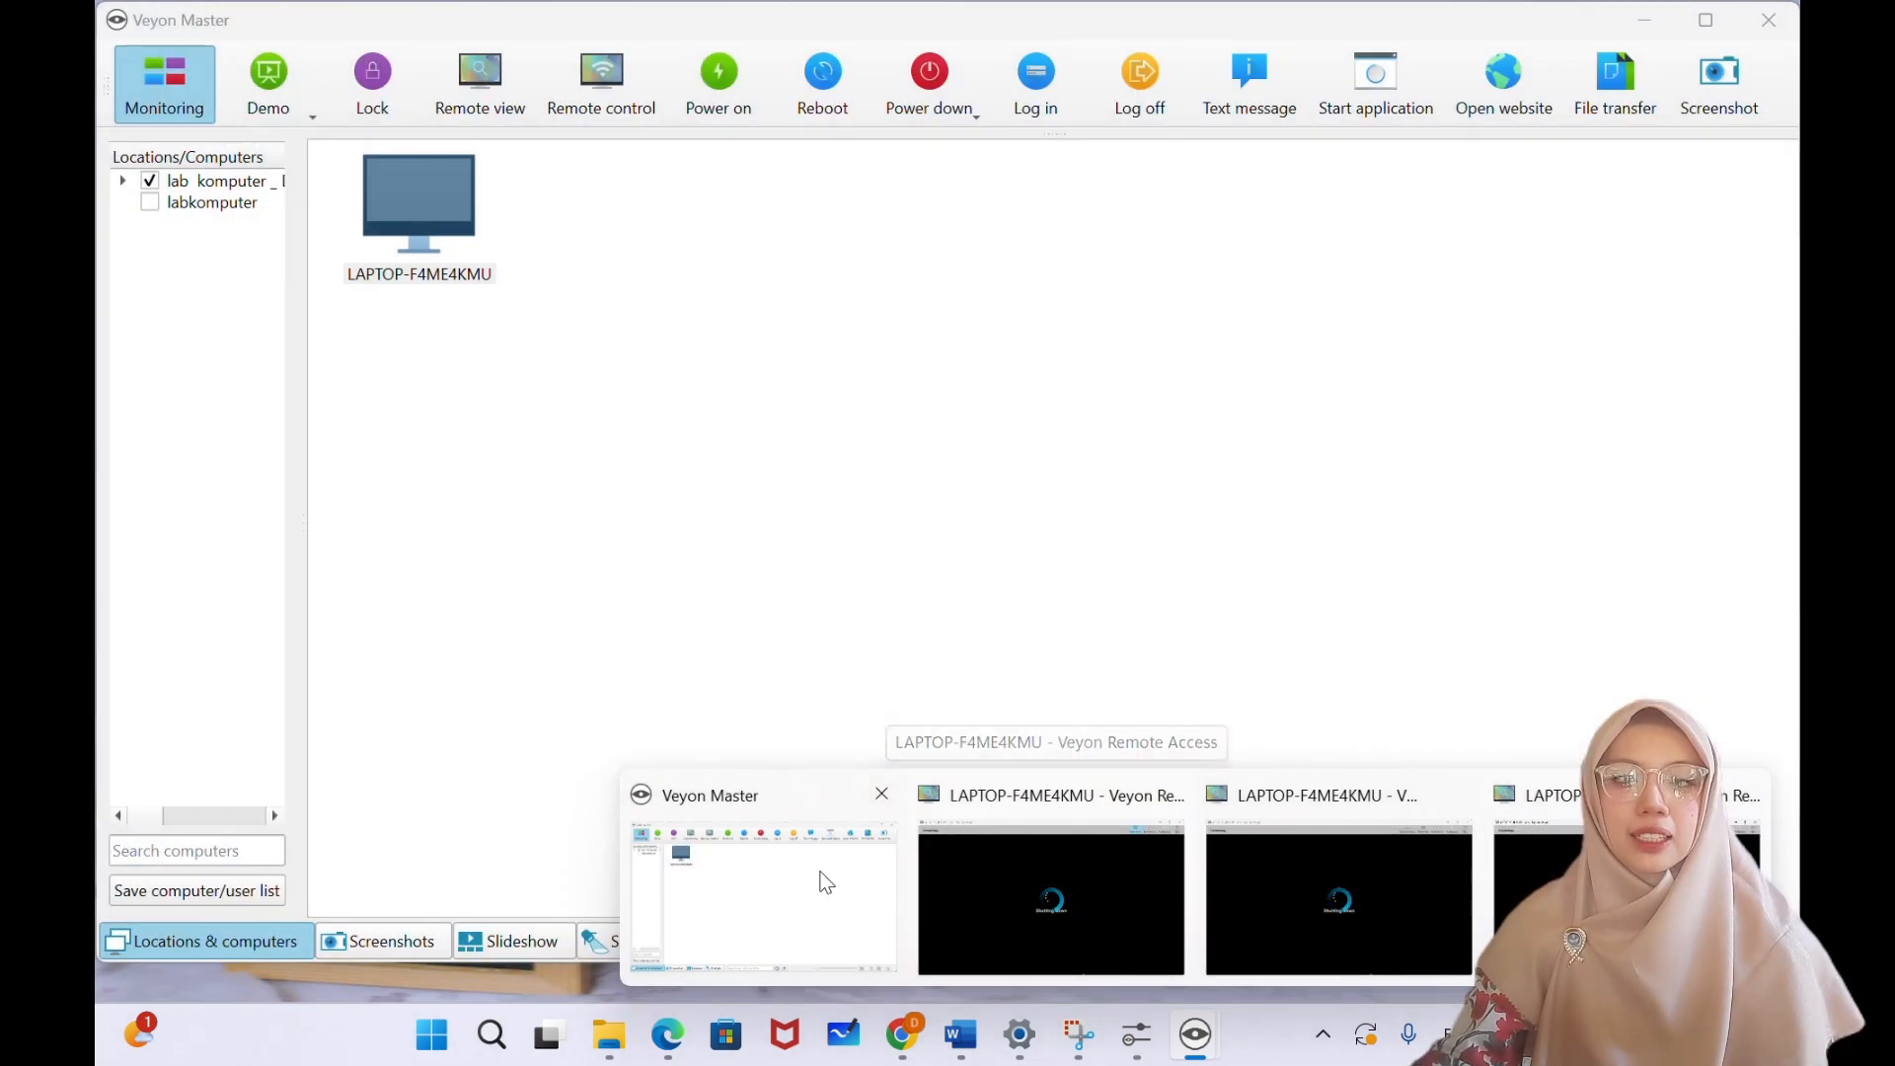
click(820, 881)
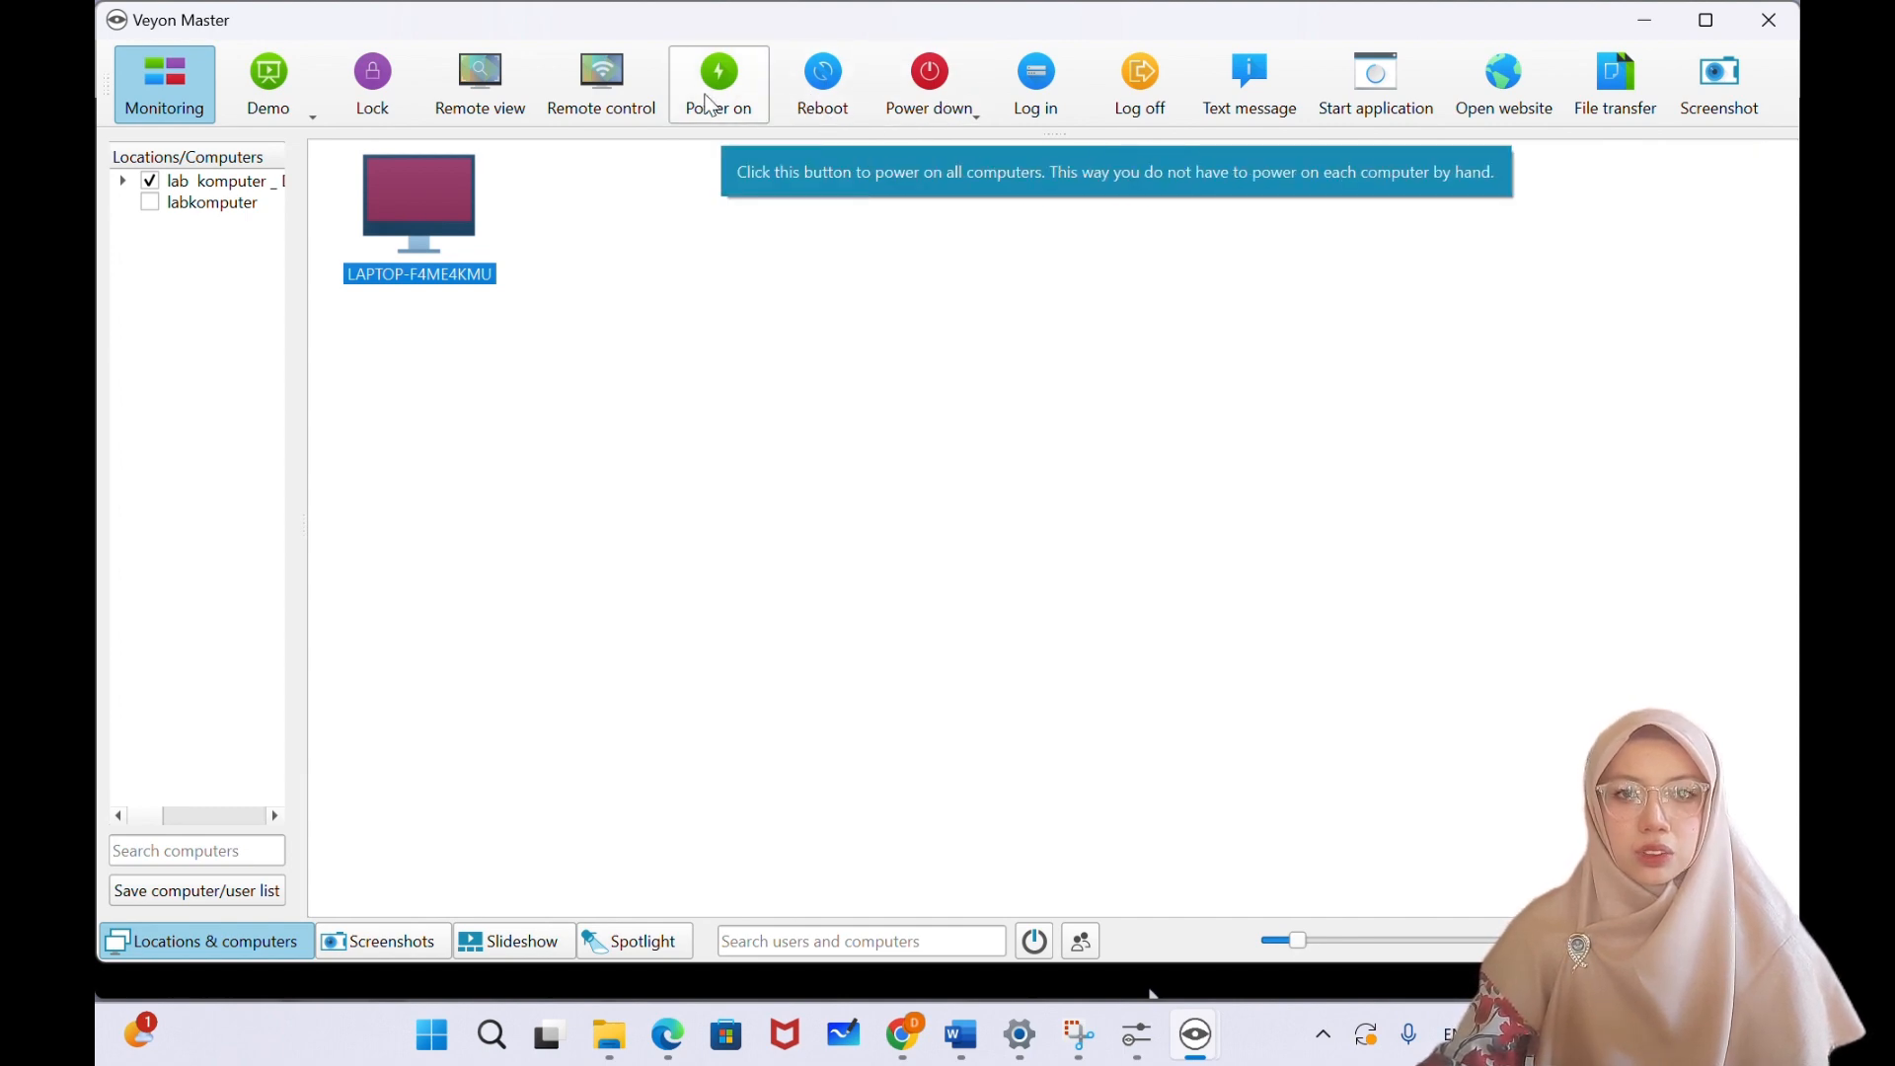
- Try to power on the client LAPTOP-F4ME4KMU remotely, repeating the Power on command several times
click(732, 112)
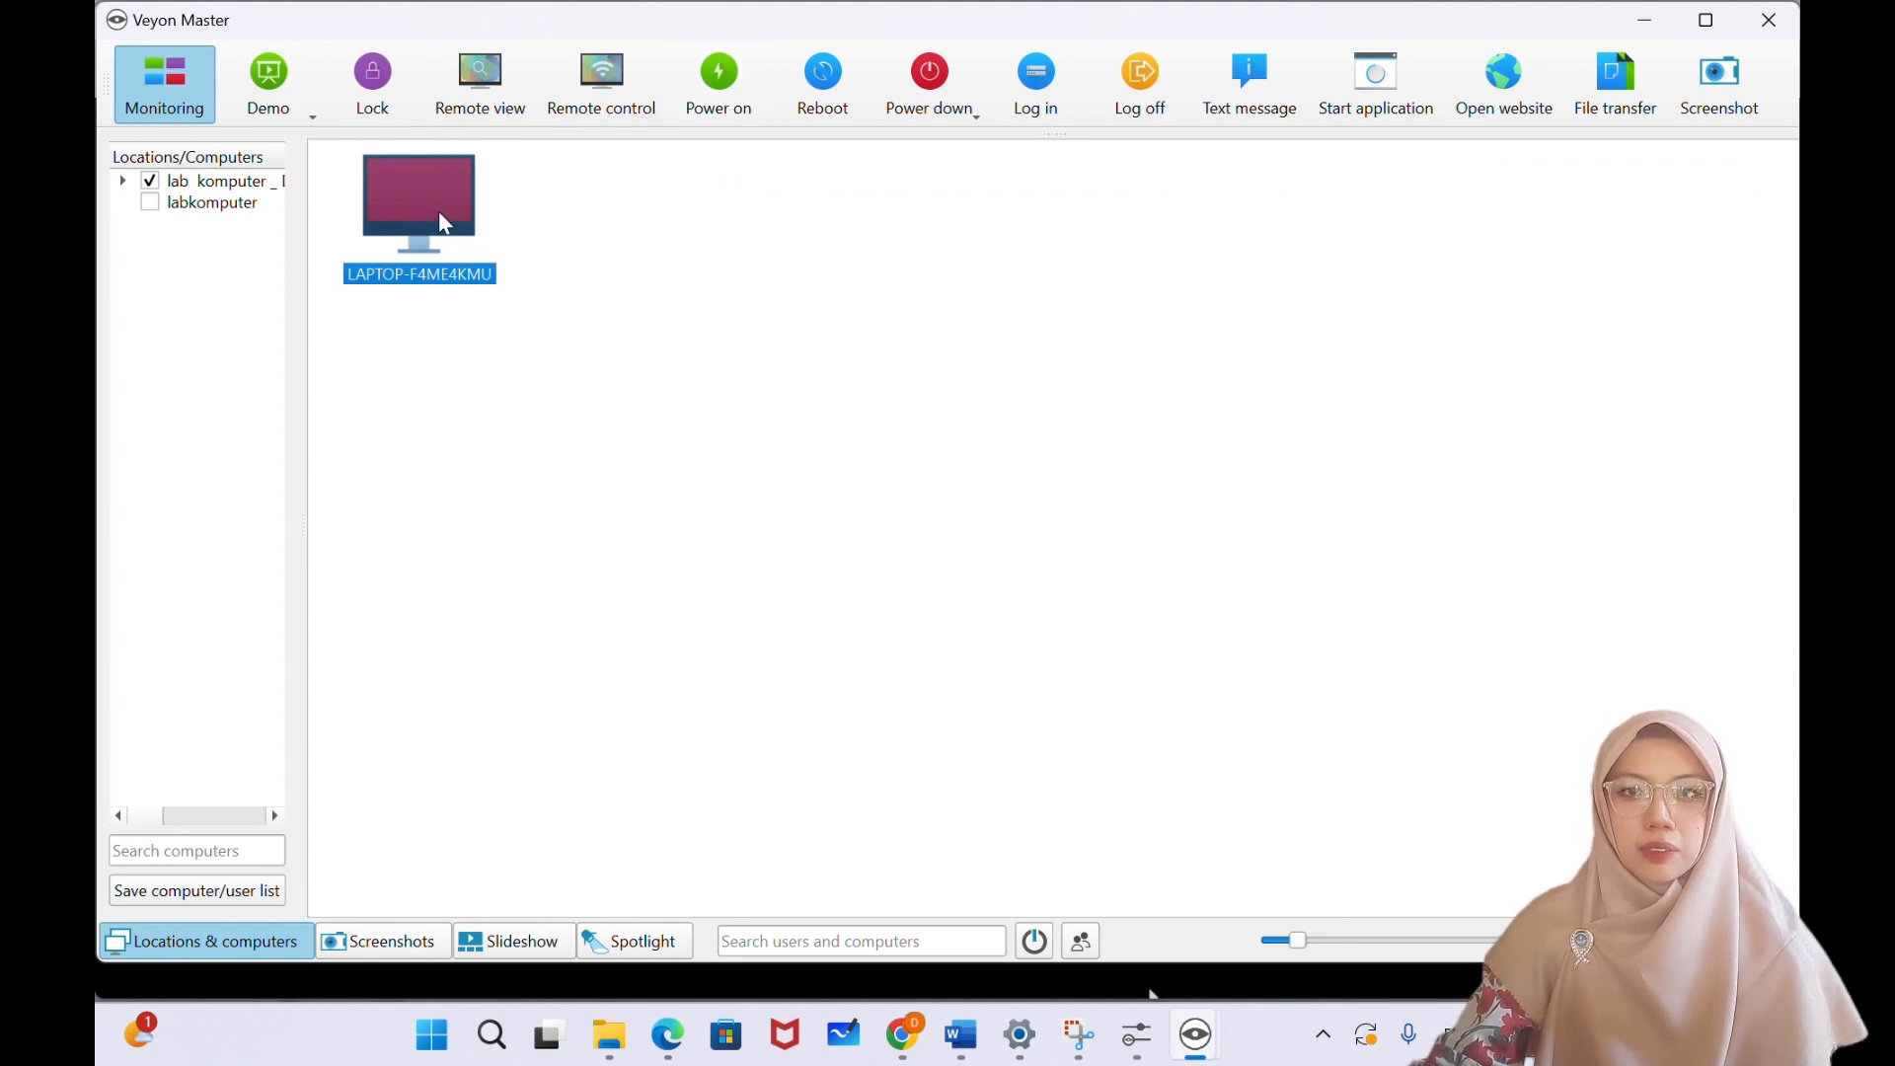
click(732, 106)
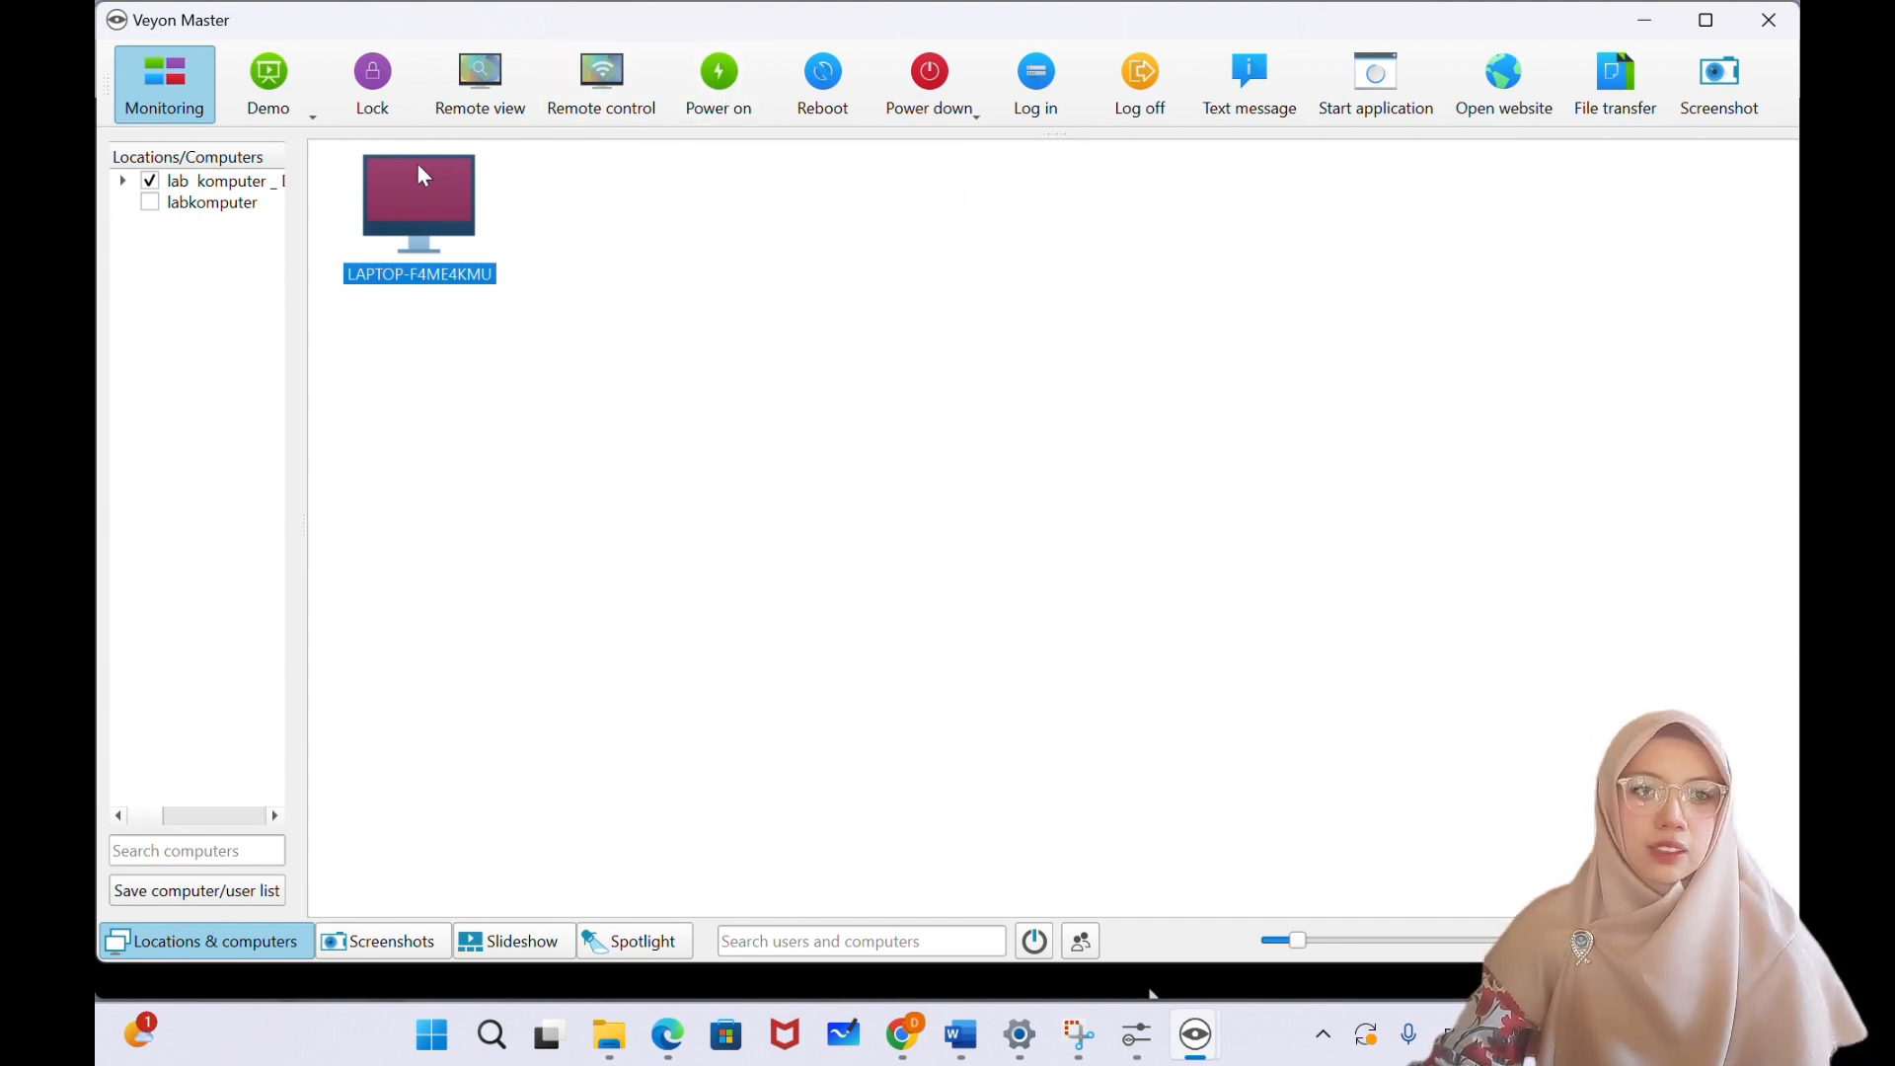
click(738, 79)
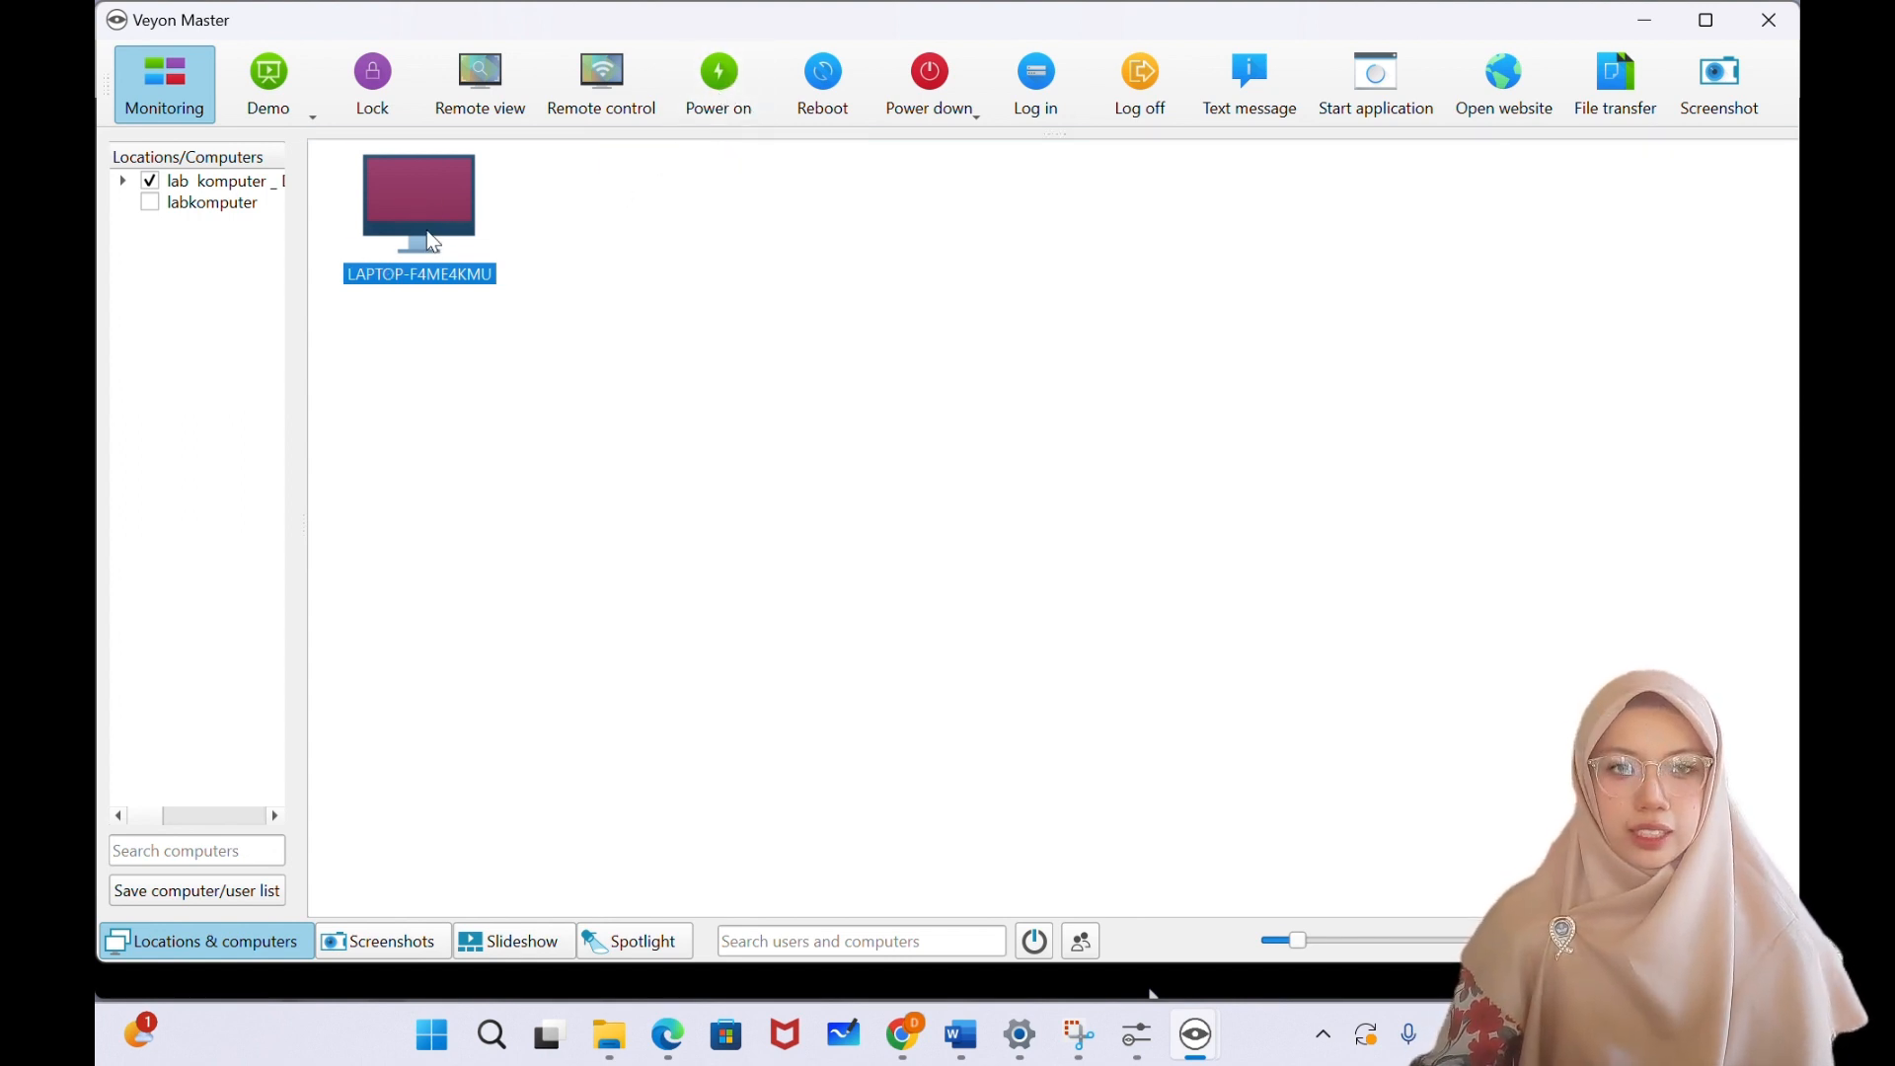
click(742, 89)
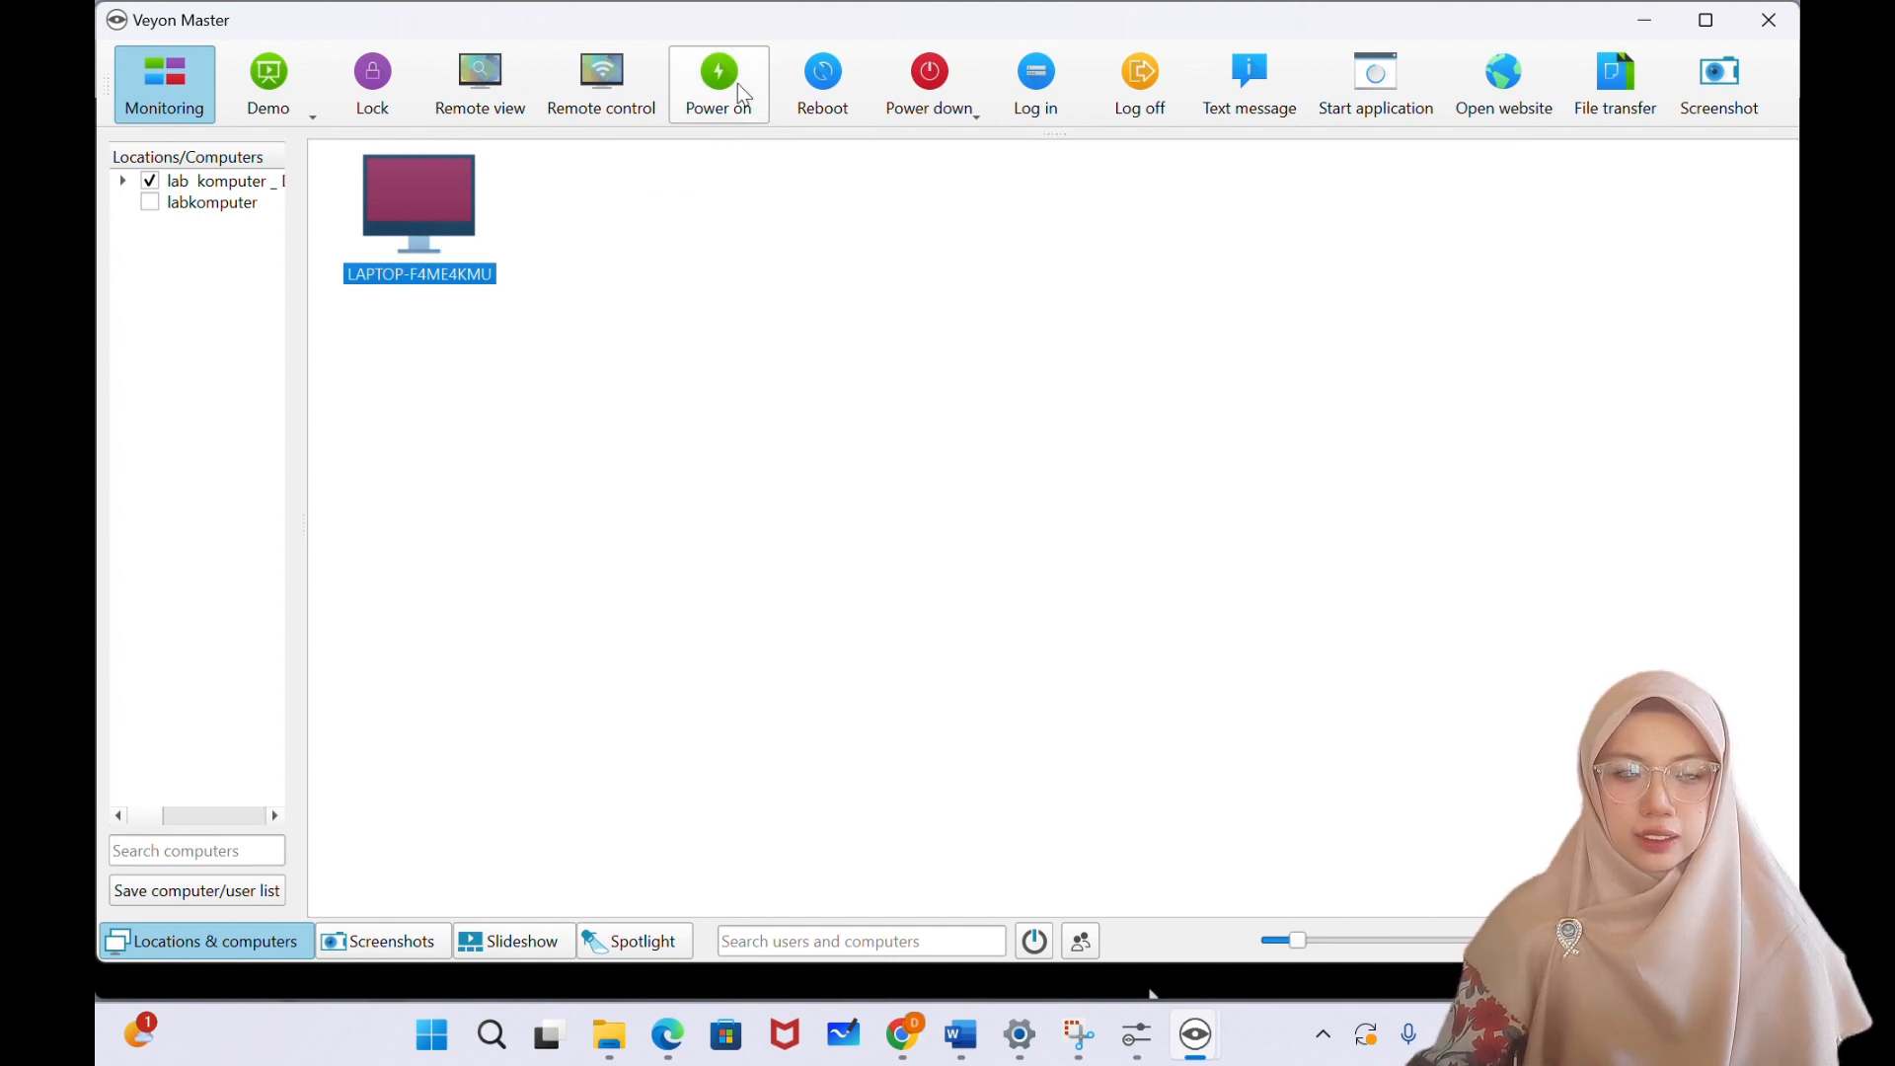